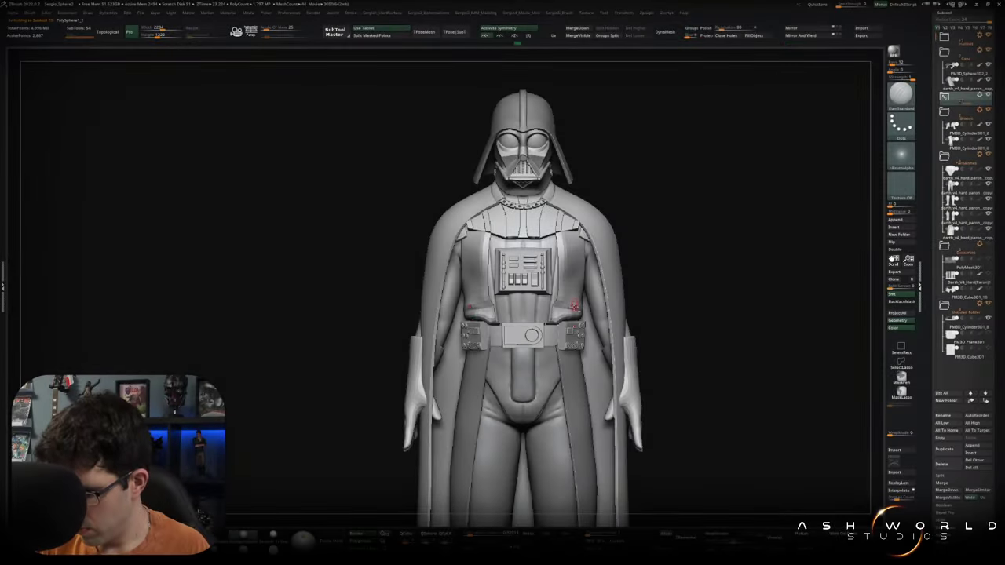
Thicken the two isolated pieces with Panel Loops at thickness 0.02135.
mouse_move(572, 332)
mouse_down()
mouse_move(625, 322)
mouse_move(565, 300)
mouse_move(587, 303)
mouse_up()
key(space)
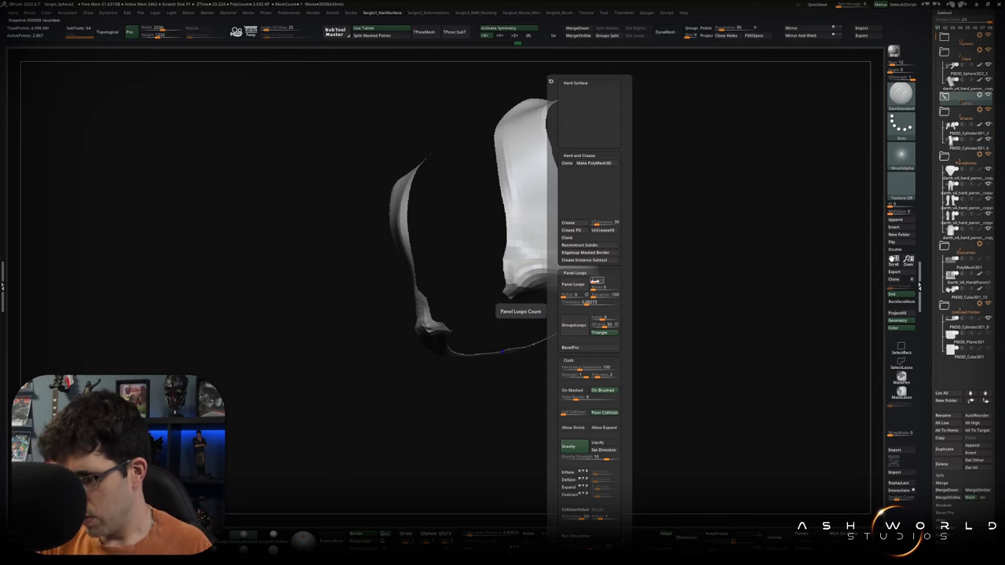
click(583, 288)
key(ctrl+z)
click(585, 301)
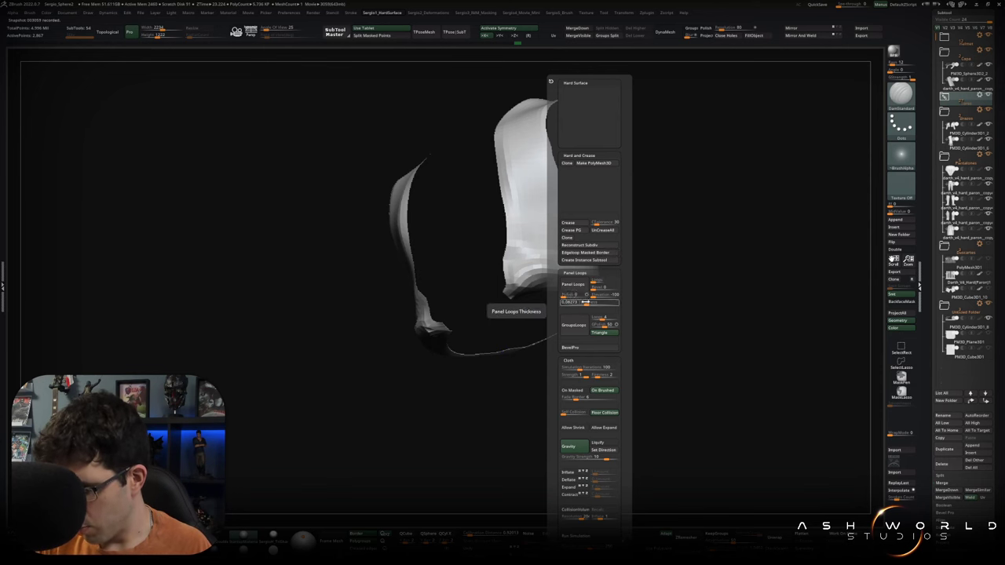
click(580, 286)
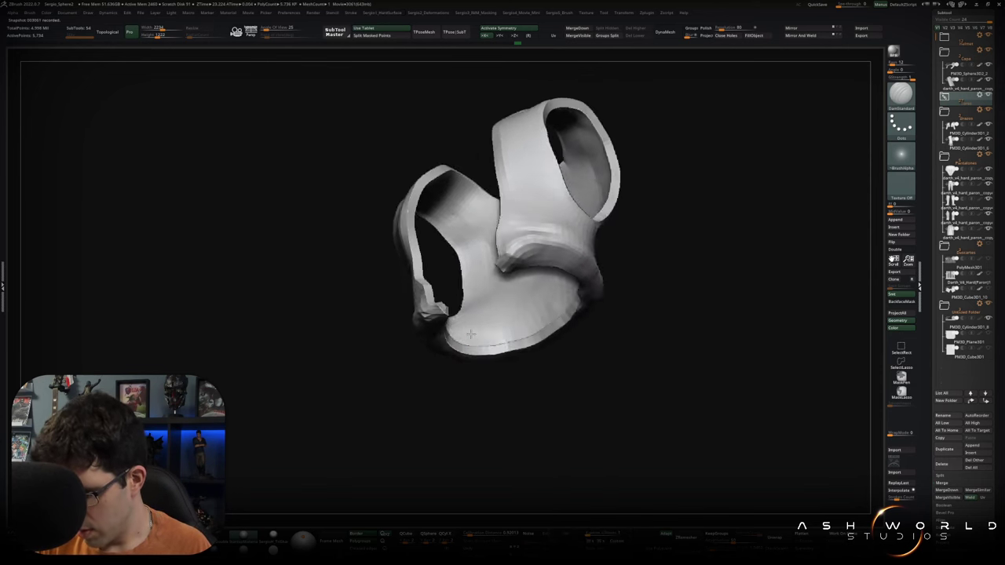
Zoom in on the thickened rim and switch to the ZModeler brush.
drag(573, 288, 458, 288)
key(b)
key(z)
key(m)
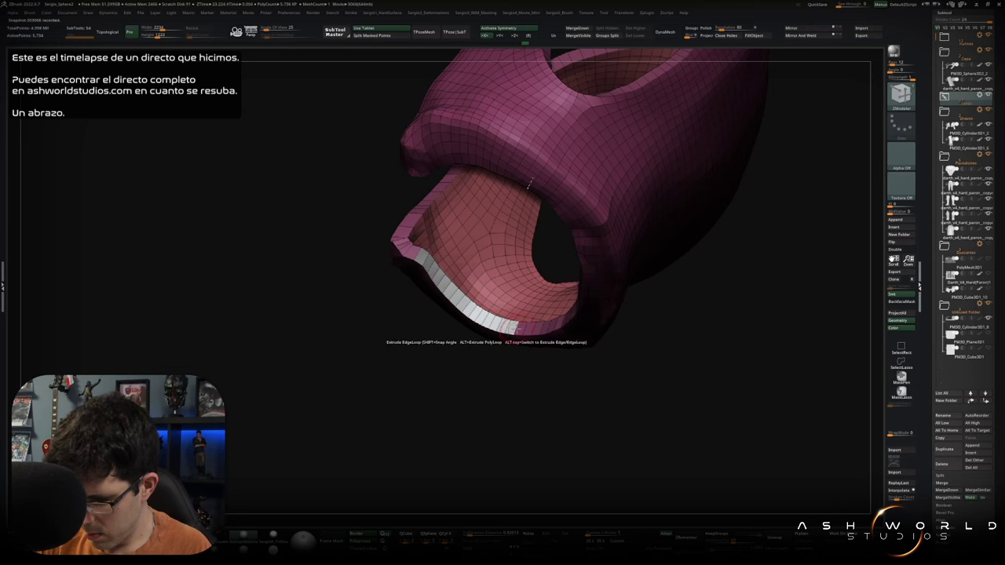
Set the ZModeler polygon action to Extrude and extrude the rim polyloop inward into a new band.
right_drag(514, 328, 518, 328)
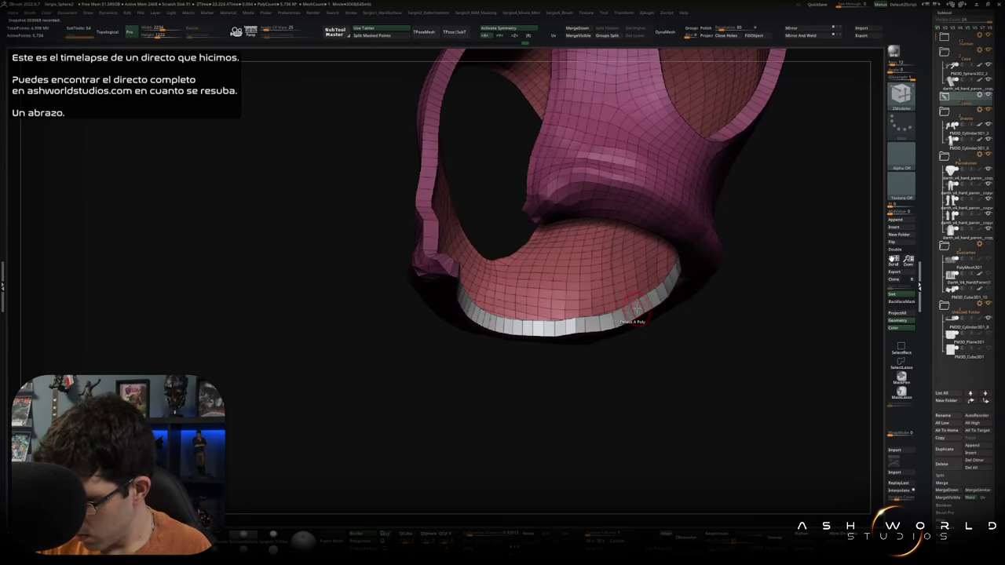
key(space)
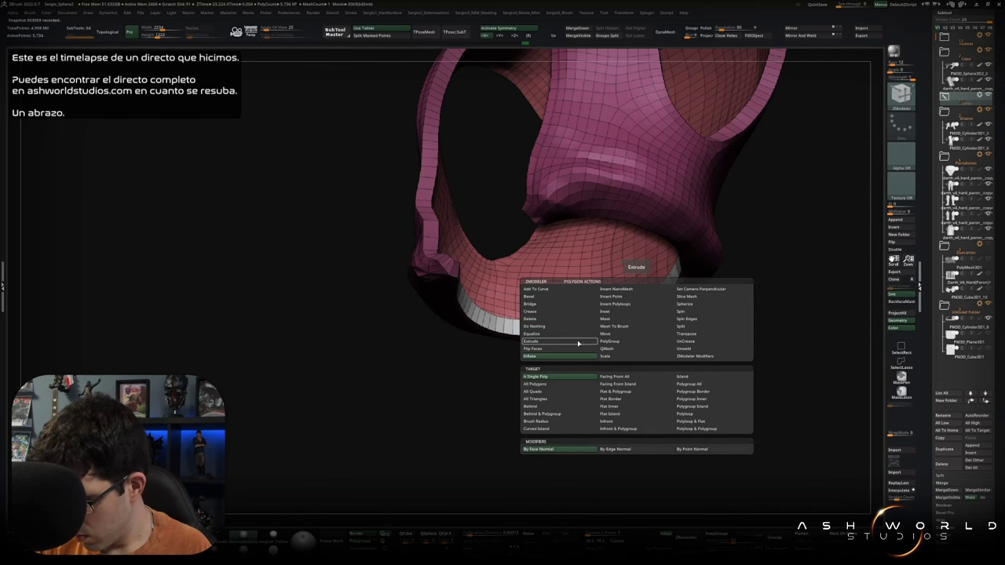
click(578, 343)
right_drag(612, 323, 618, 319)
drag(624, 314, 617, 324)
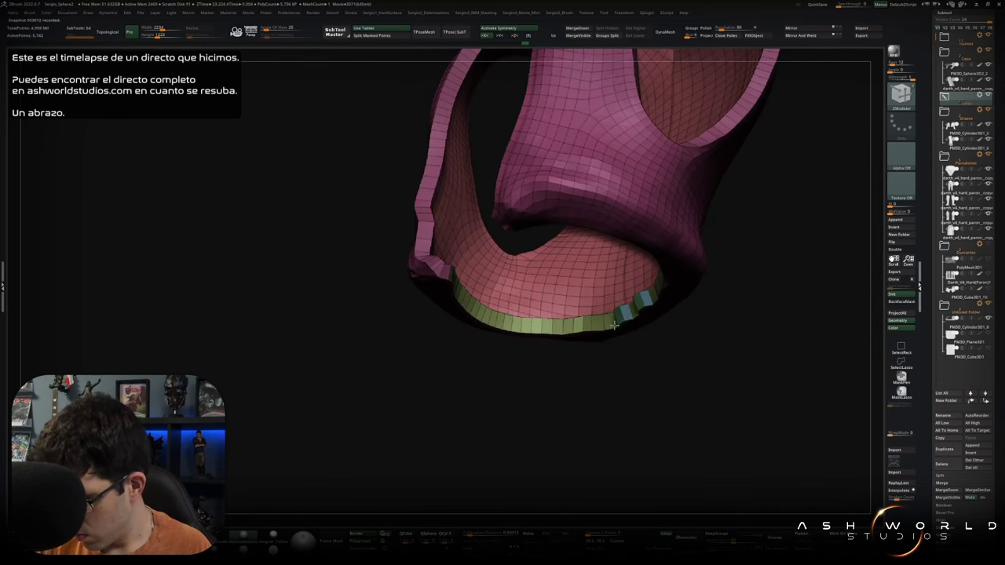
drag(625, 315, 599, 333)
mouse_move(597, 334)
right_down()
mouse_move(564, 344)
mouse_move(594, 363)
mouse_move(630, 362)
right_up()
Give the extruded rim faces their own polygroup.
key(ctrl)
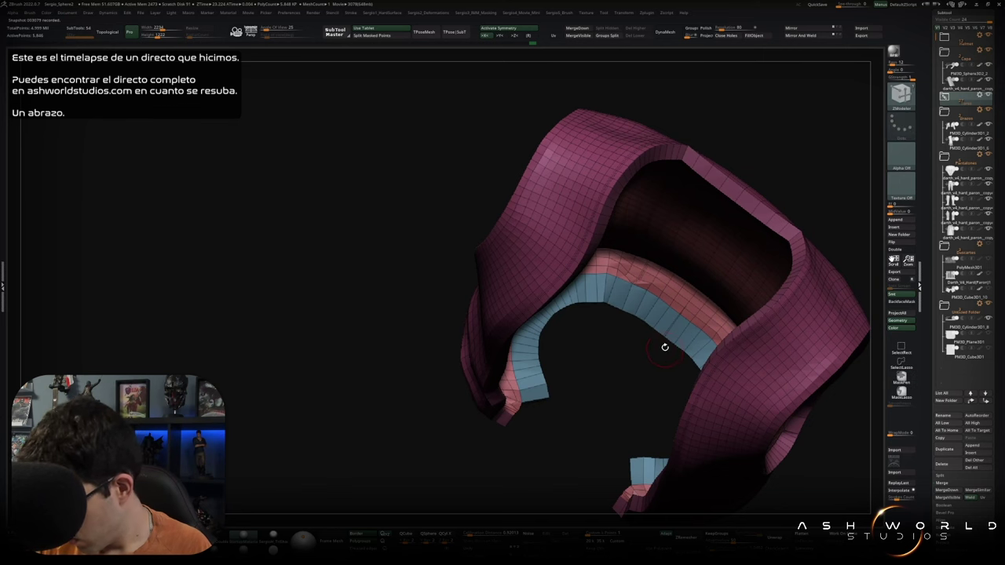
right_drag(666, 346, 668, 338)
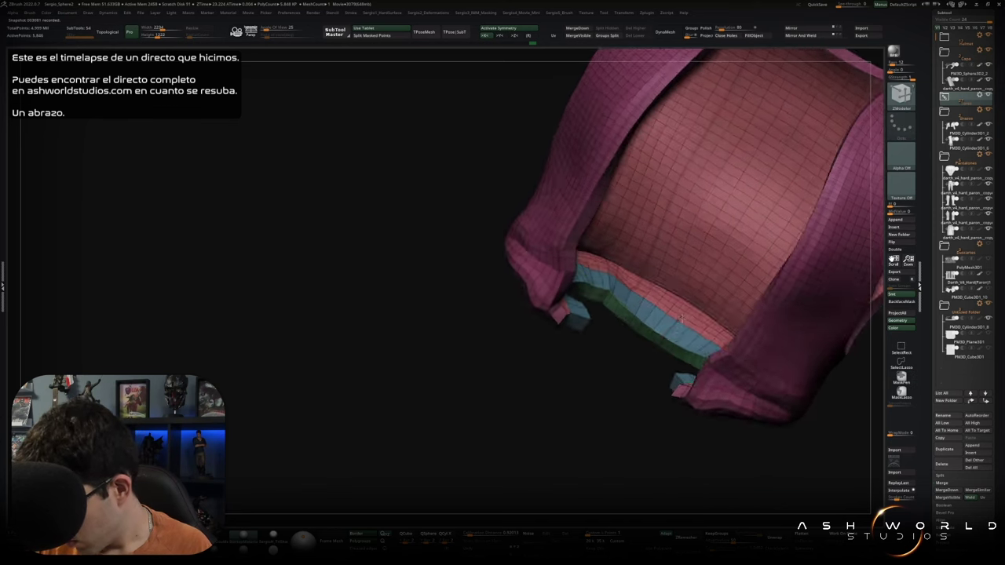
key(space)
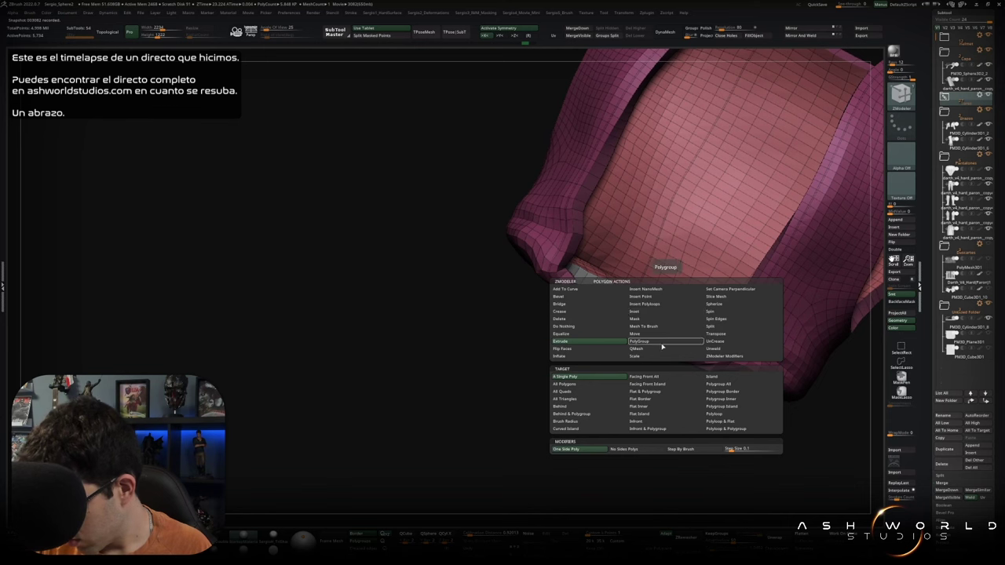
mouse_move(662, 324)
right_down()
mouse_move(672, 358)
mouse_move(686, 357)
right_up()
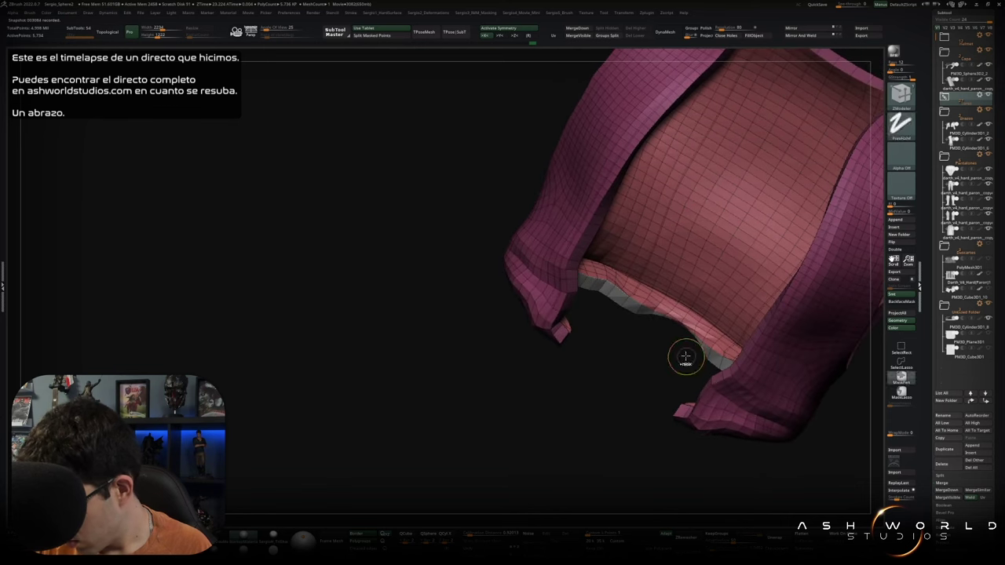
key(space)
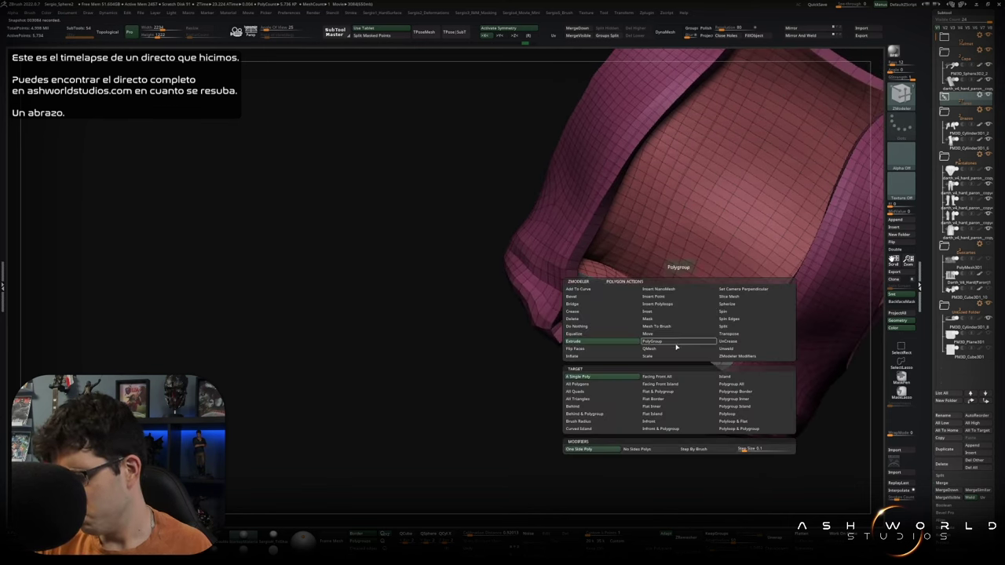
click(690, 341)
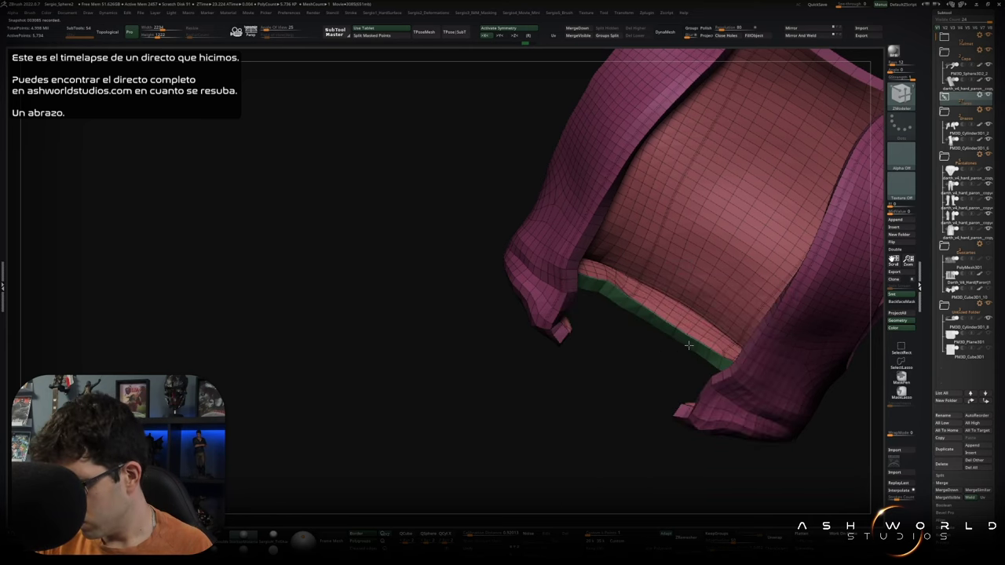
mouse_move(672, 360)
mouse_down()
mouse_move(657, 363)
mouse_move(662, 391)
mouse_move(651, 400)
mouse_move(675, 346)
mouse_move(521, 381)
mouse_up()
mouse_move(655, 353)
mouse_down()
mouse_move(642, 438)
mouse_move(613, 419)
mouse_up()
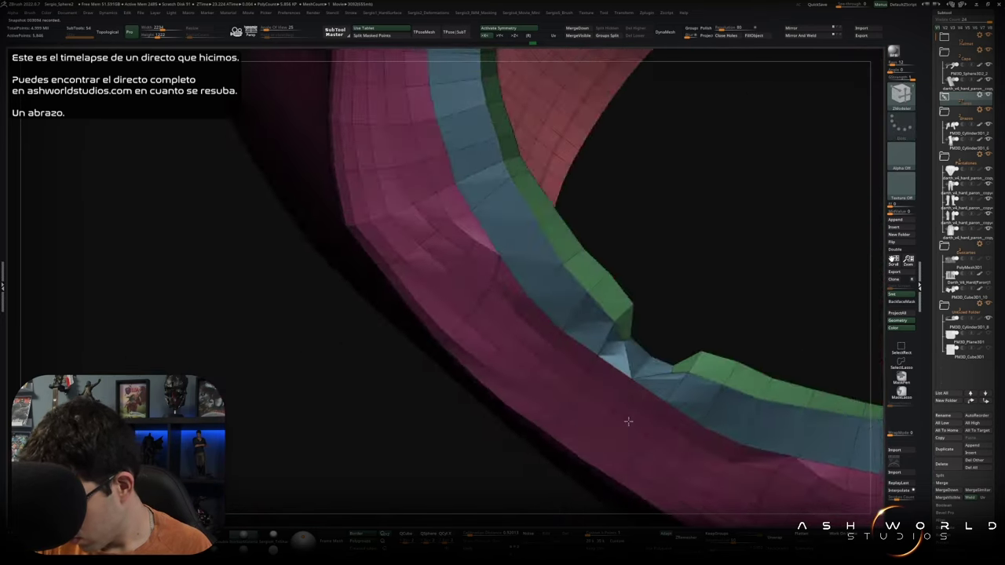
Inspect the new rim band from below and pick another ZModeler action to build it out.
key(b)
key(z)
key(m)
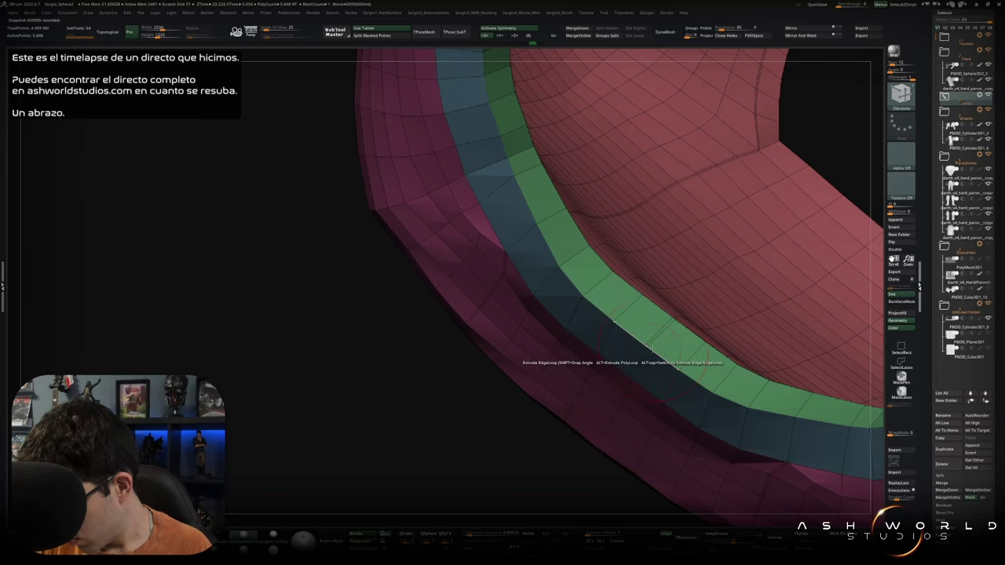
key(b)
key(m)
key(v)
mouse_move(565, 320)
mouse_down()
mouse_move(657, 330)
mouse_move(658, 339)
mouse_move(652, 320)
mouse_up()
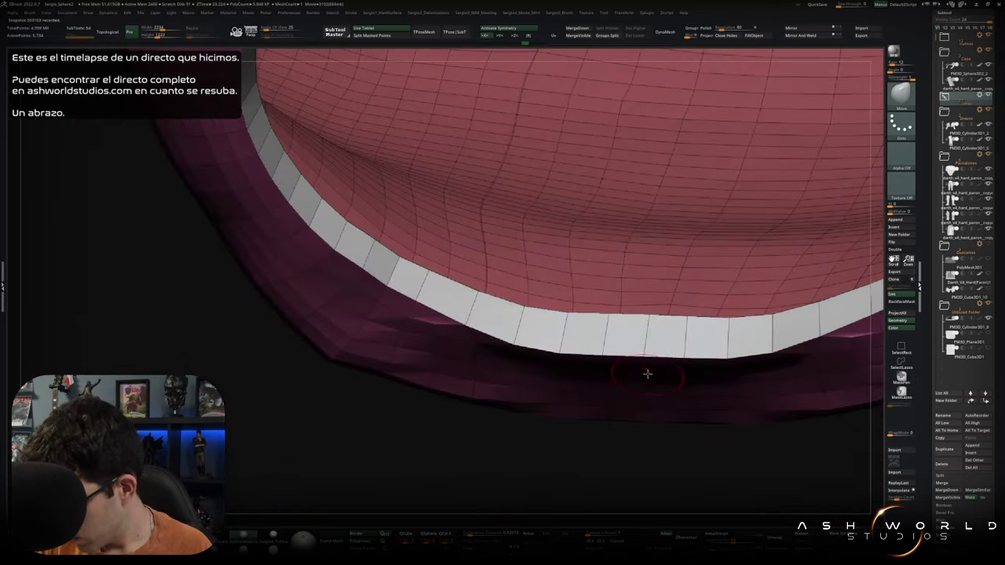
mouse_move(650, 357)
mouse_down()
mouse_move(651, 336)
mouse_move(606, 314)
mouse_move(634, 336)
mouse_up()
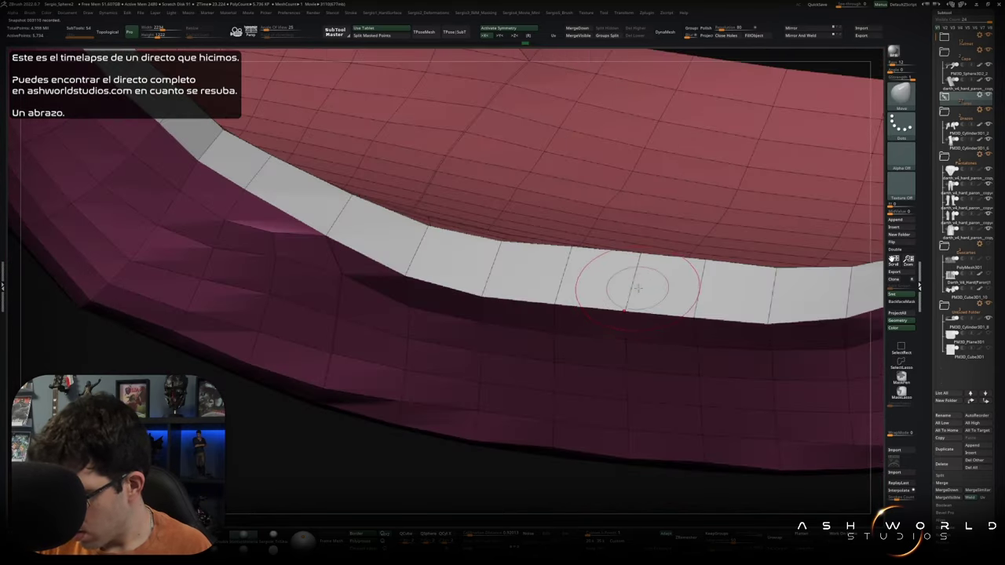
drag(637, 289, 620, 351)
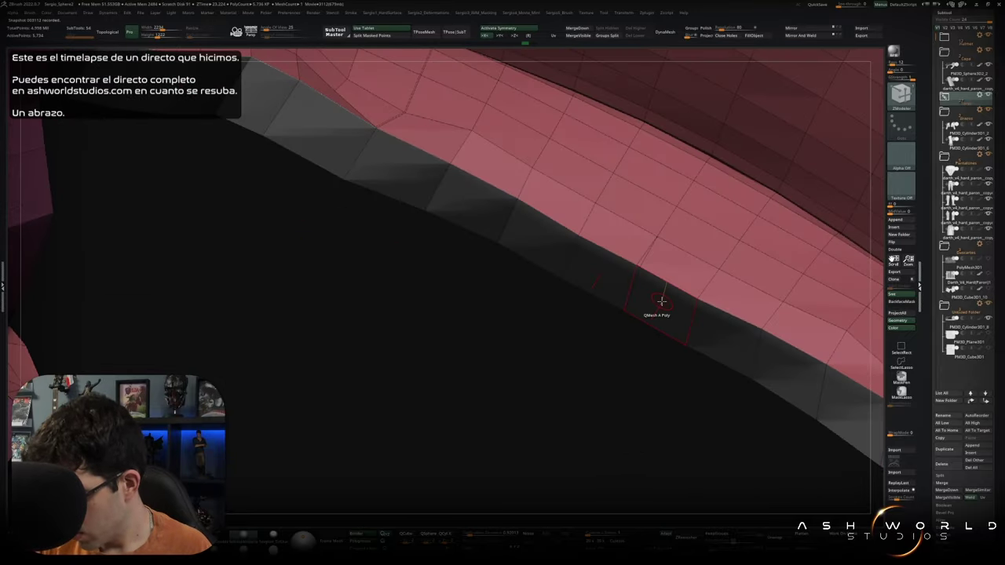
key(space)
click(585, 317)
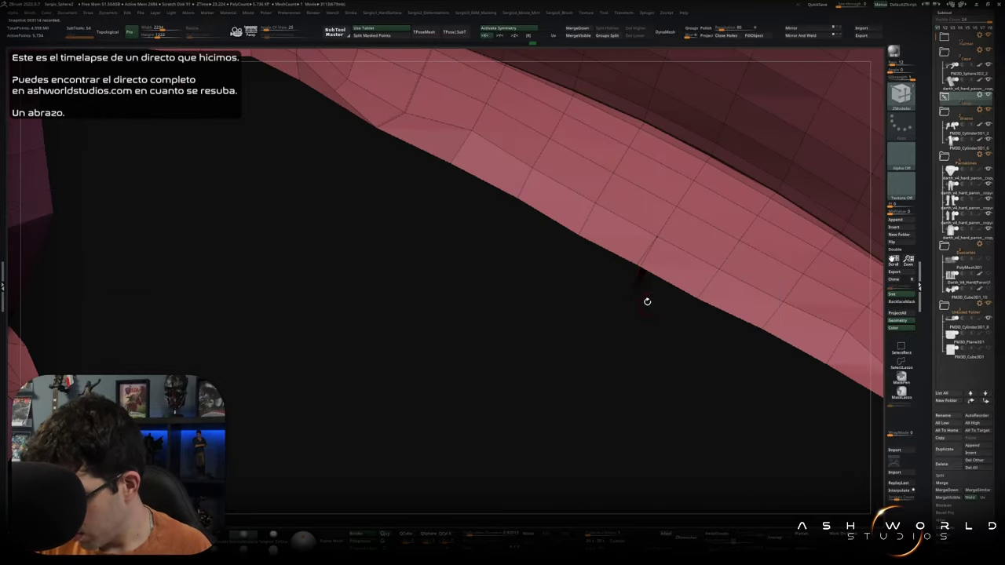
mouse_move(638, 304)
mouse_down()
mouse_move(663, 292)
mouse_move(610, 343)
mouse_move(638, 324)
mouse_move(682, 324)
mouse_move(608, 314)
mouse_move(558, 330)
mouse_move(610, 347)
mouse_move(550, 325)
mouse_move(642, 267)
mouse_up()
Reveal the hidden mesh and apply the Close edge action to the green rim strip.
ctrl+shift+click(605, 342)
key(space)
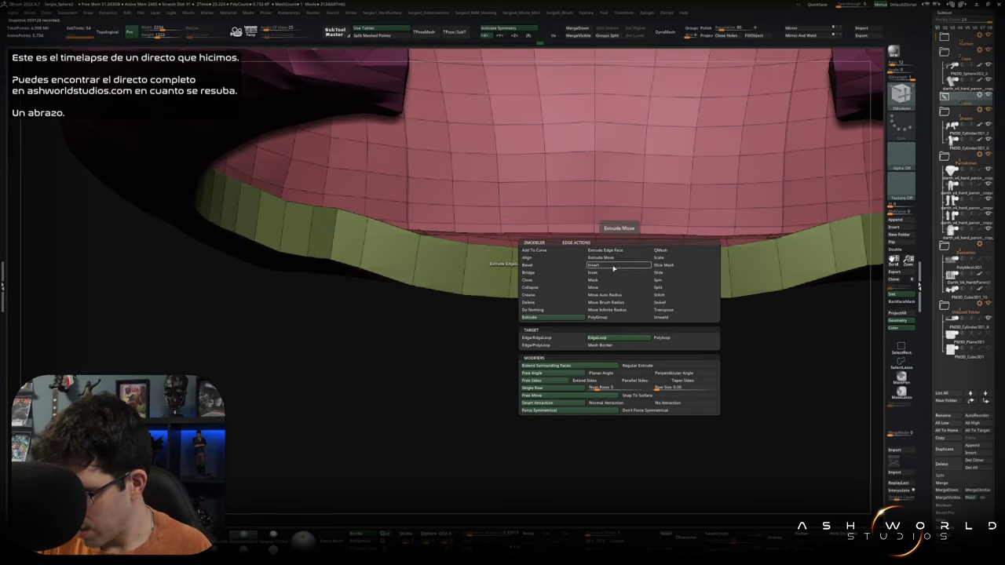
click(570, 279)
click(613, 254)
mouse_move(616, 249)
mouse_down()
mouse_move(626, 295)
mouse_move(610, 382)
mouse_move(604, 348)
mouse_move(633, 300)
mouse_up()
Examine the rim band's opening from below and the side, checking the masking options.
key(space)
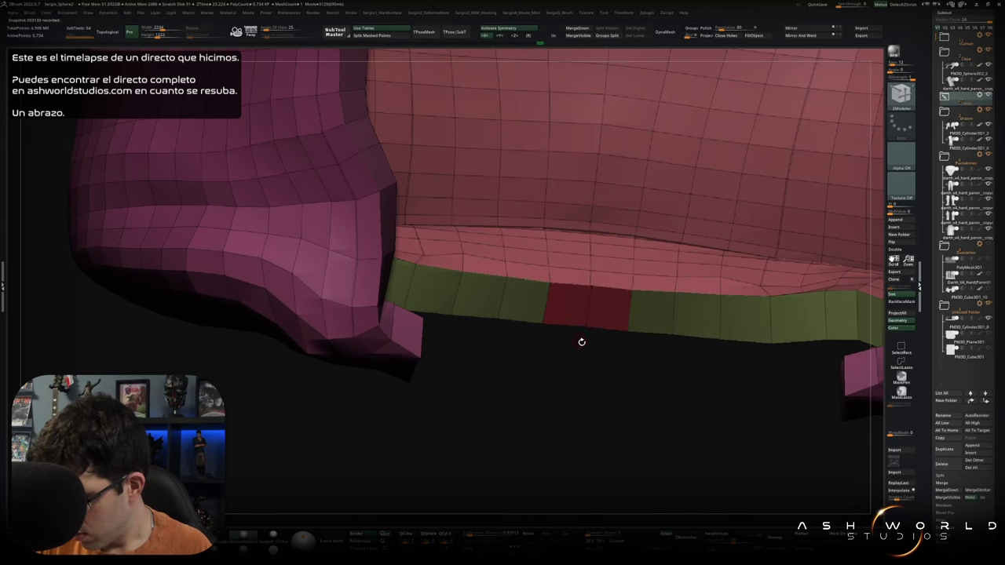
drag(576, 338, 607, 358)
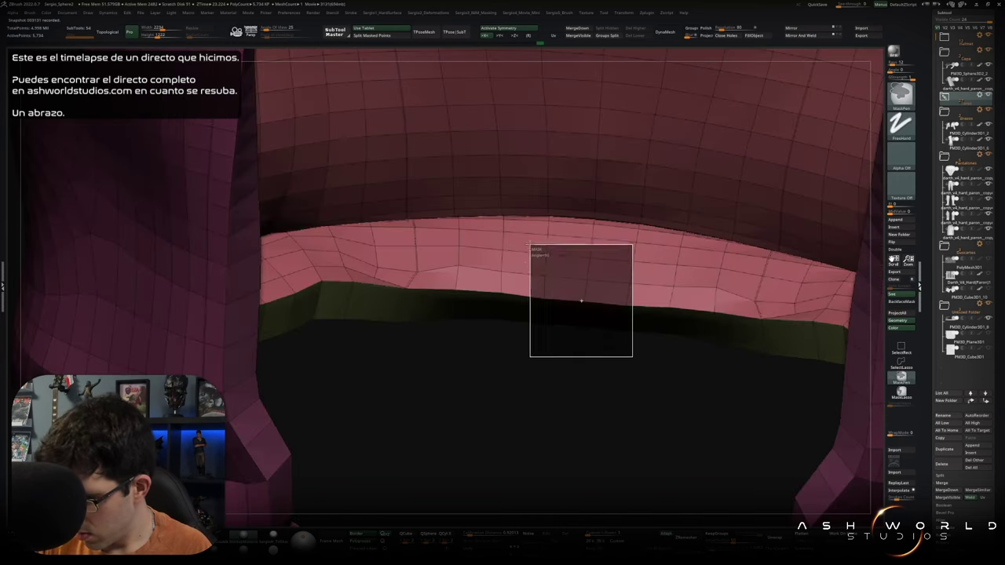
mouse_move(573, 363)
alt+mouse_down()
mouse_move(608, 305)
mouse_move(623, 301)
alt+mouse_up()
key(space)
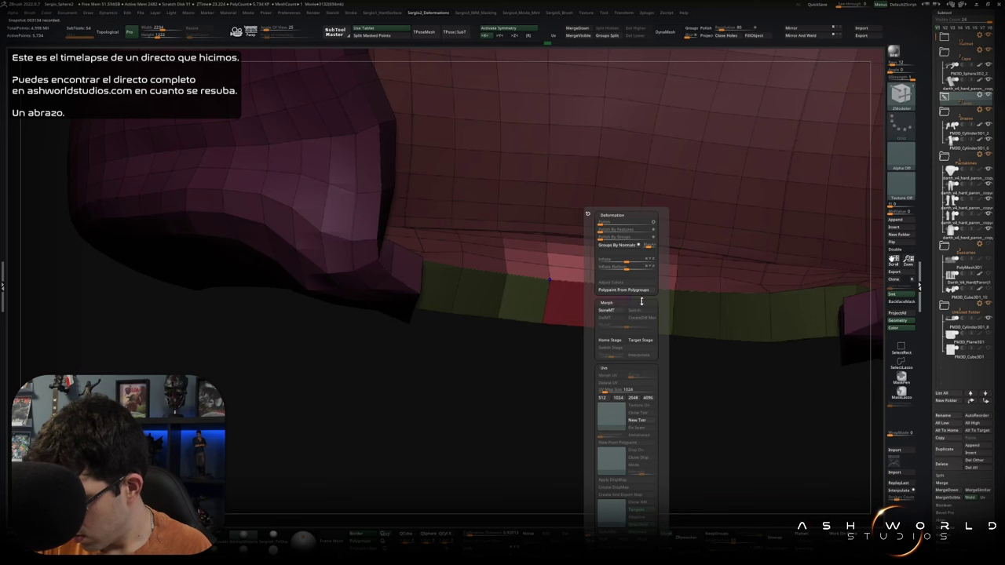
key(3)
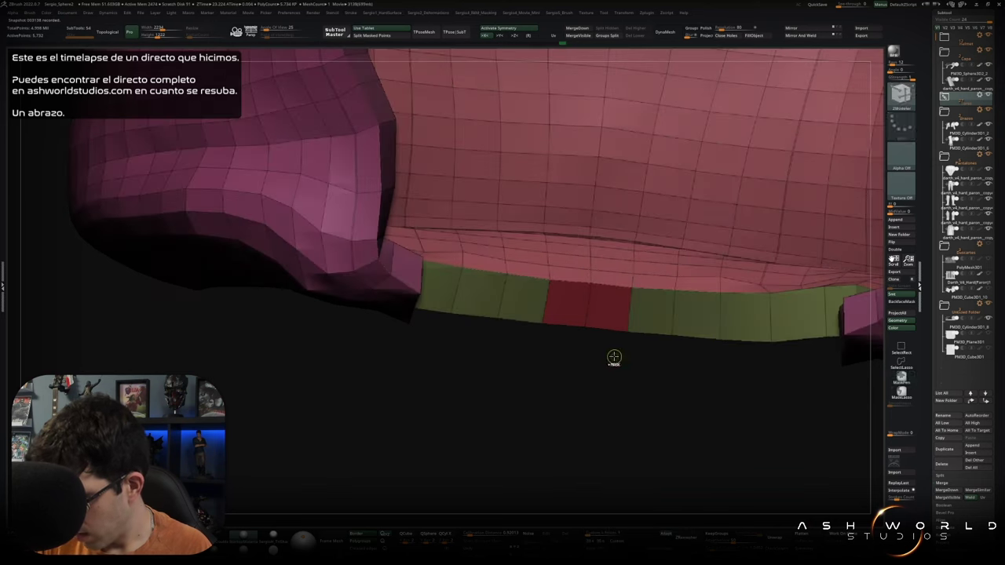
mouse_move(612, 354)
mouse_down()
mouse_move(619, 337)
mouse_move(609, 339)
mouse_move(605, 403)
mouse_move(657, 384)
mouse_move(583, 321)
mouse_move(606, 325)
mouse_up()
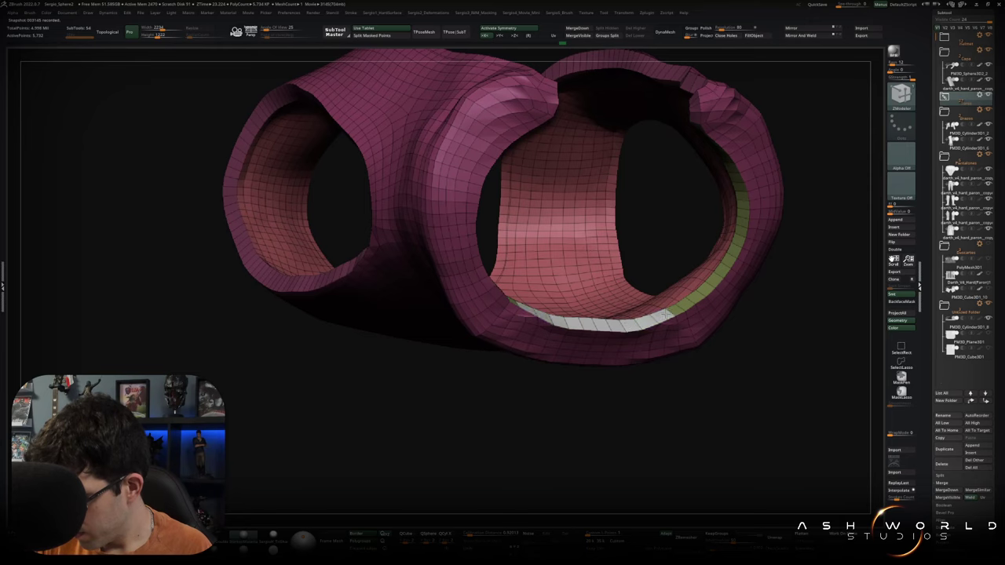
mouse_move(711, 281)
mouse_down()
mouse_move(597, 319)
mouse_move(567, 359)
mouse_up()
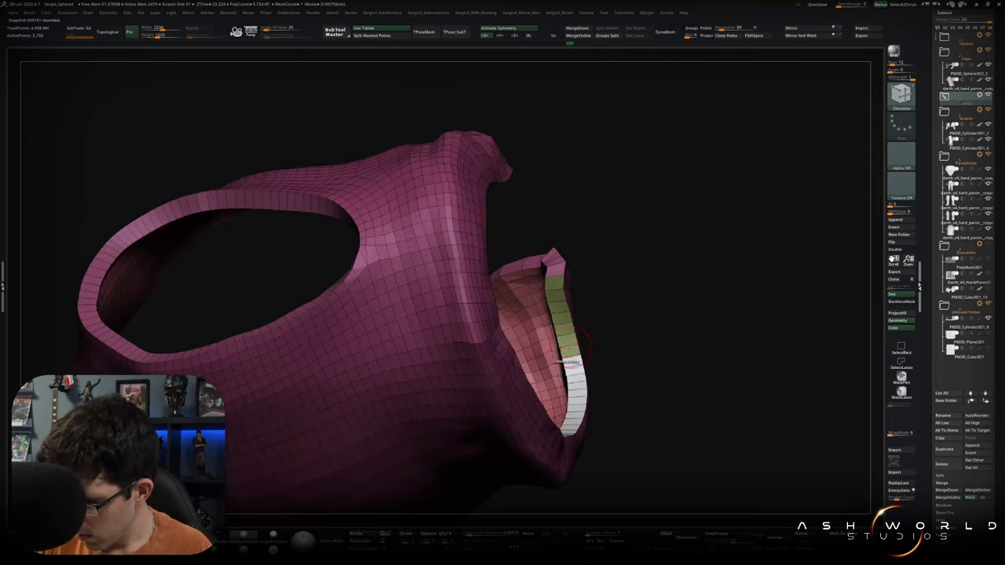
drag(590, 298, 566, 343)
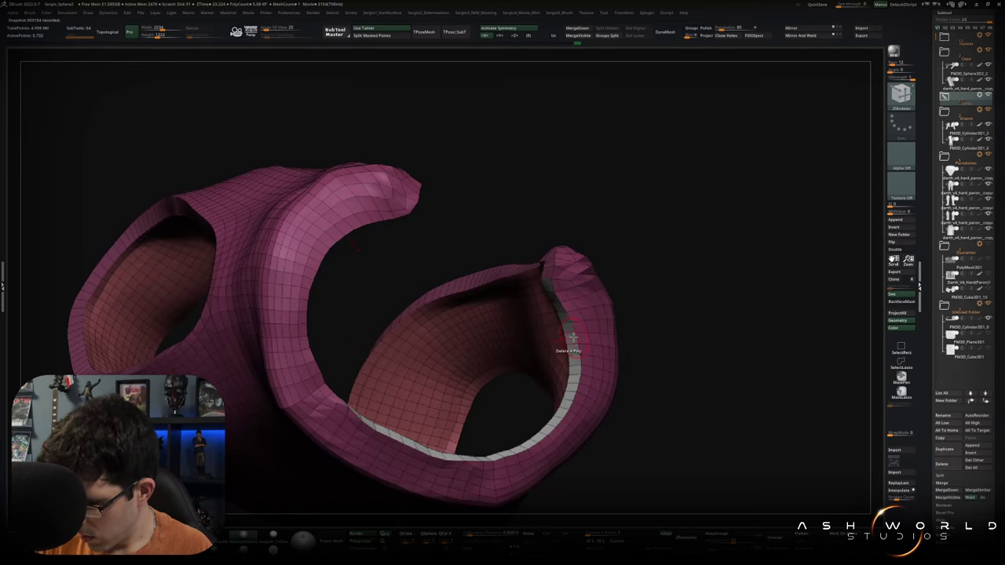
QMesh a new strip of faces around the inner ring, isolate it, then unhide everything.
key(space)
click(559, 350)
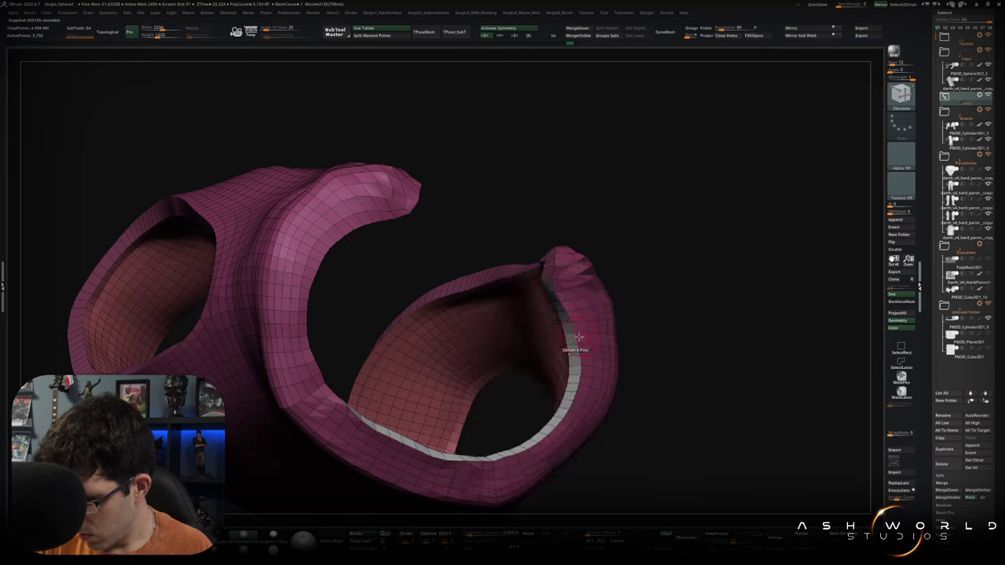
mouse_move(560, 347)
mouse_down()
mouse_move(557, 419)
mouse_move(567, 364)
mouse_move(533, 373)
mouse_move(549, 410)
mouse_up()
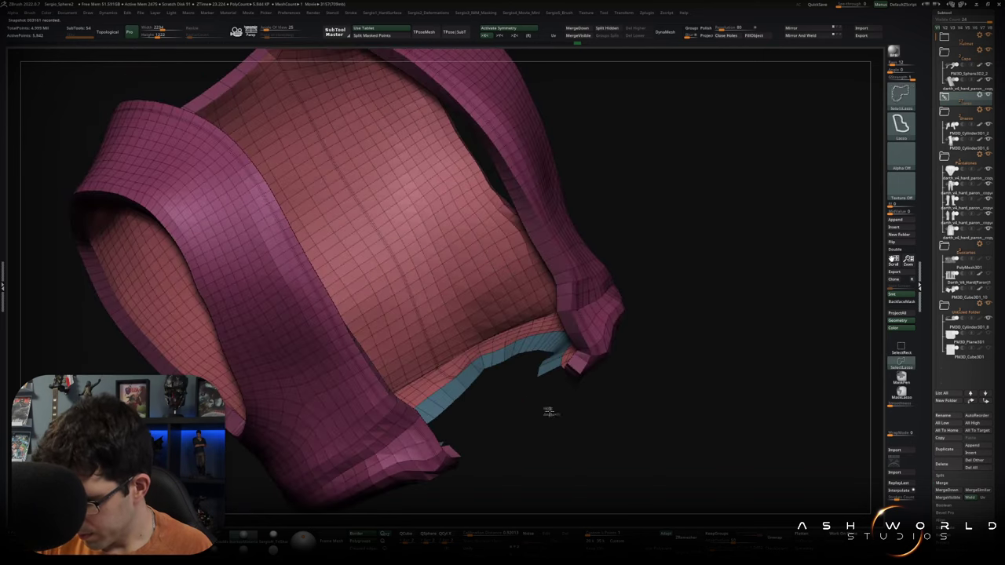
ctrl+shift+click(511, 373)
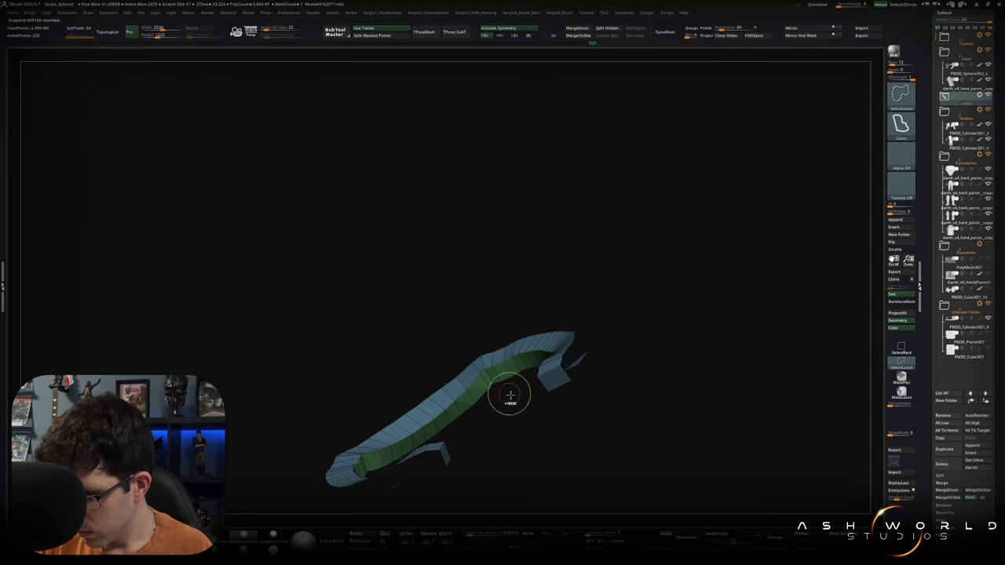
mouse_move(511, 395)
mouse_down()
mouse_move(520, 442)
mouse_move(521, 382)
mouse_move(541, 330)
mouse_move(672, 430)
mouse_up()
ctrl+shift+click(523, 416)
Frame the whole vest mesh and bring its underside into view.
key(w)
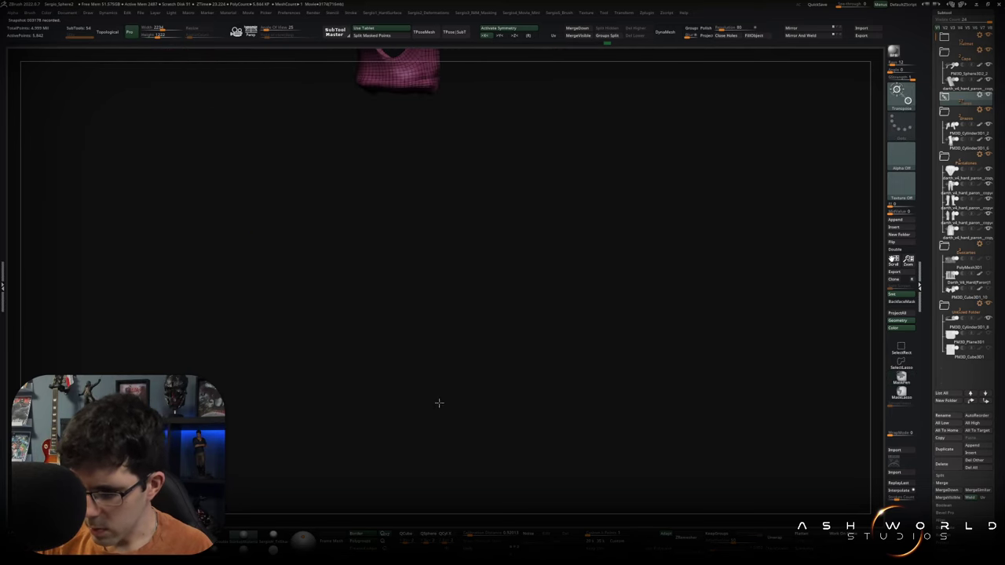
alt+drag(463, 276, 459, 382)
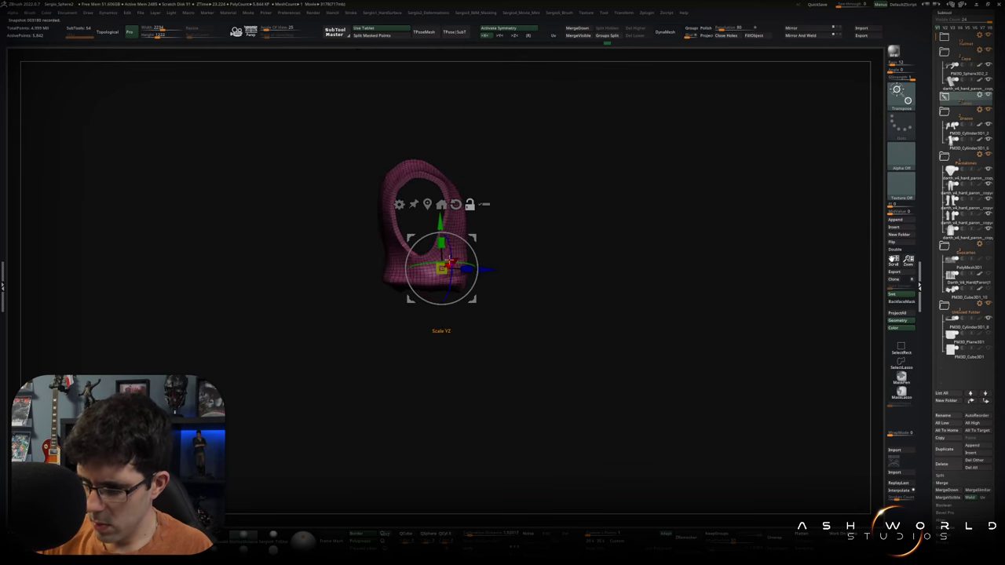
scroll(449, 264, up, 2)
drag(438, 259, 432, 312)
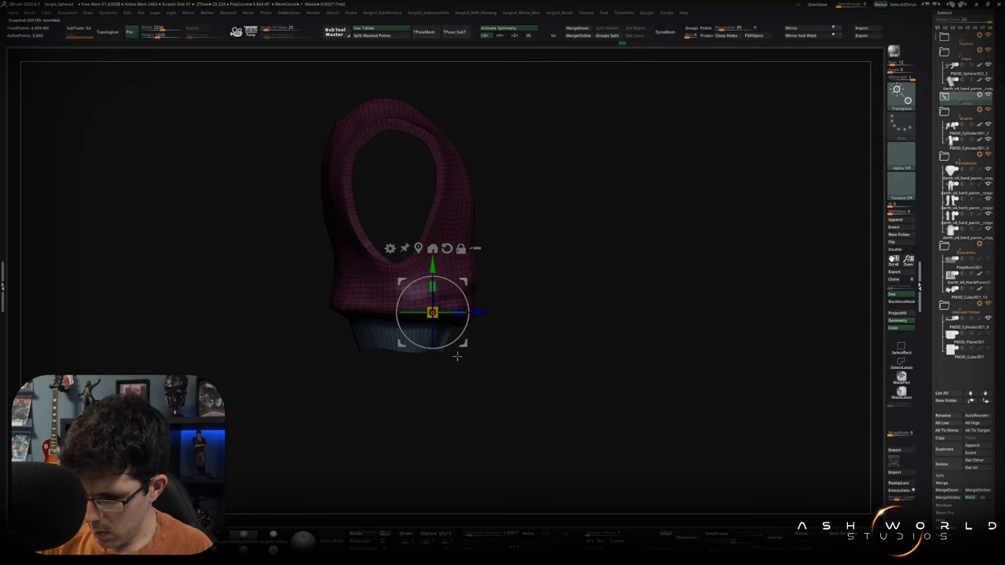
key(q)
mouse_move(466, 372)
mouse_down()
mouse_move(483, 317)
mouse_move(523, 352)
mouse_up()
scroll(481, 314, up, 3)
scroll(534, 357, down, 2)
scroll(369, 408, up, 5)
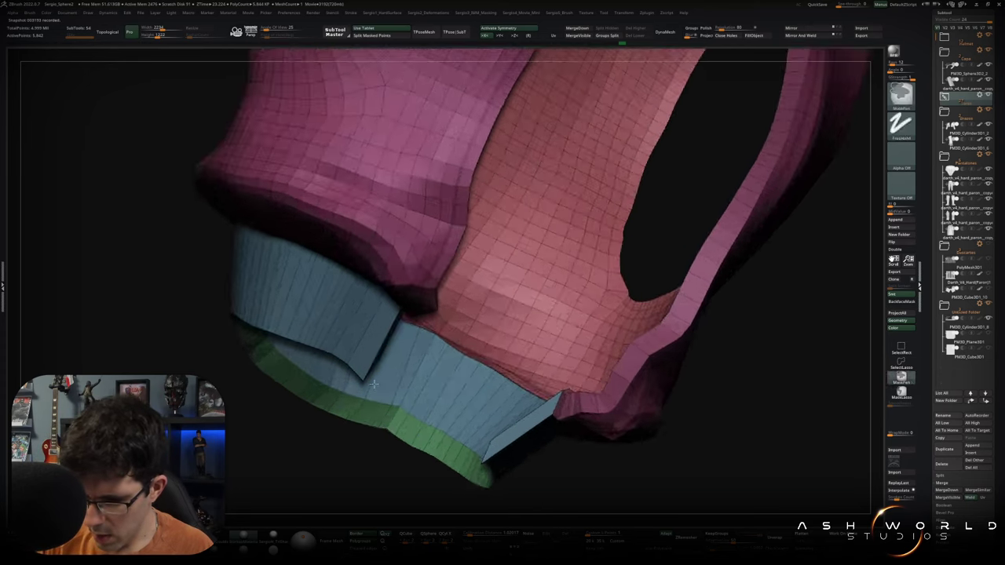
scroll(375, 369, down, 3)
scroll(378, 377, up, 3)
Choose the polygon extrude action and extend the teal lower band of the vest.
key(space)
click(379, 376)
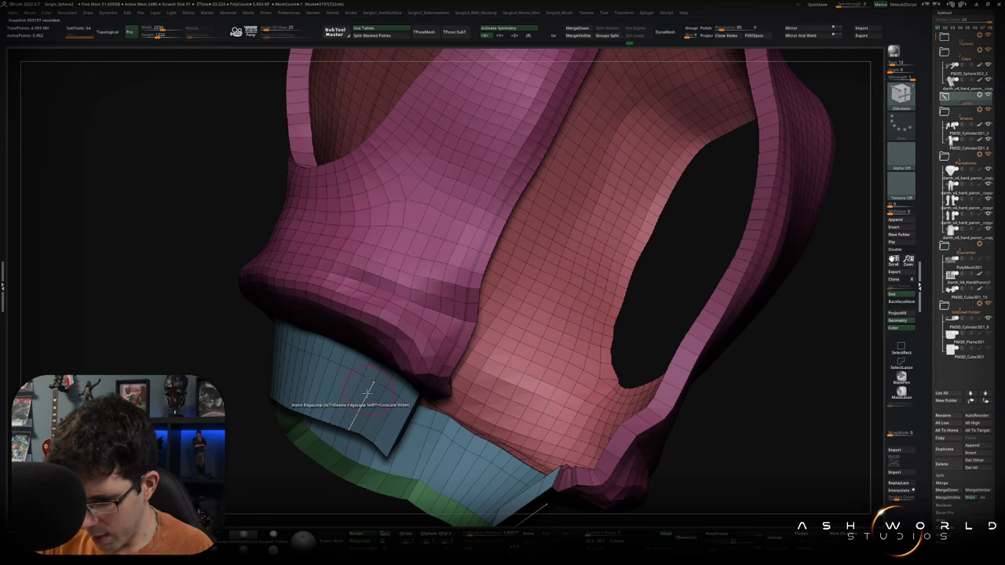
scroll(359, 407, down, 3)
drag(507, 309, 362, 251)
mouse_move(356, 290)
mouse_down()
mouse_move(303, 360)
mouse_move(341, 316)
mouse_up()
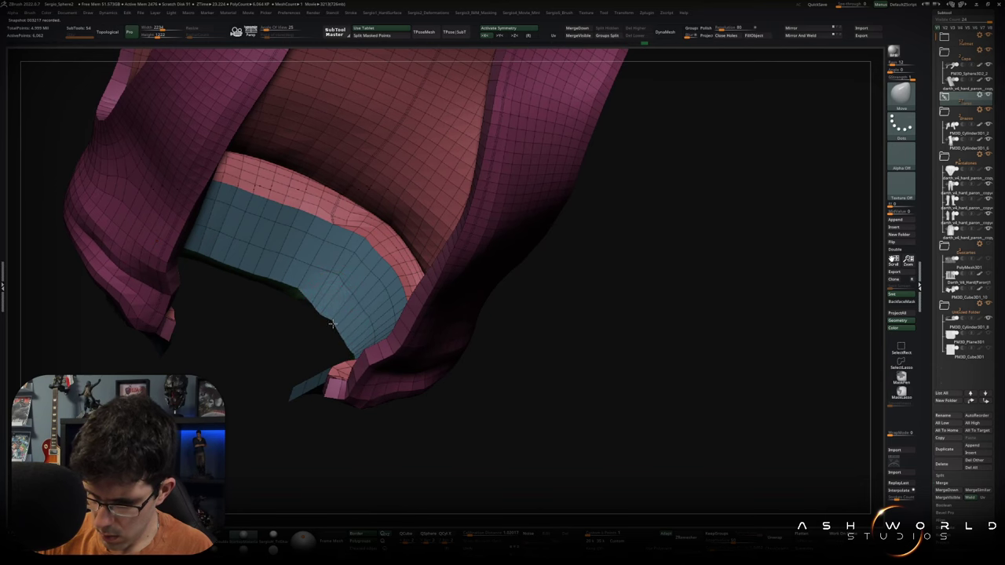
mouse_move(336, 316)
mouse_down()
mouse_move(339, 306)
mouse_move(268, 284)
mouse_up()
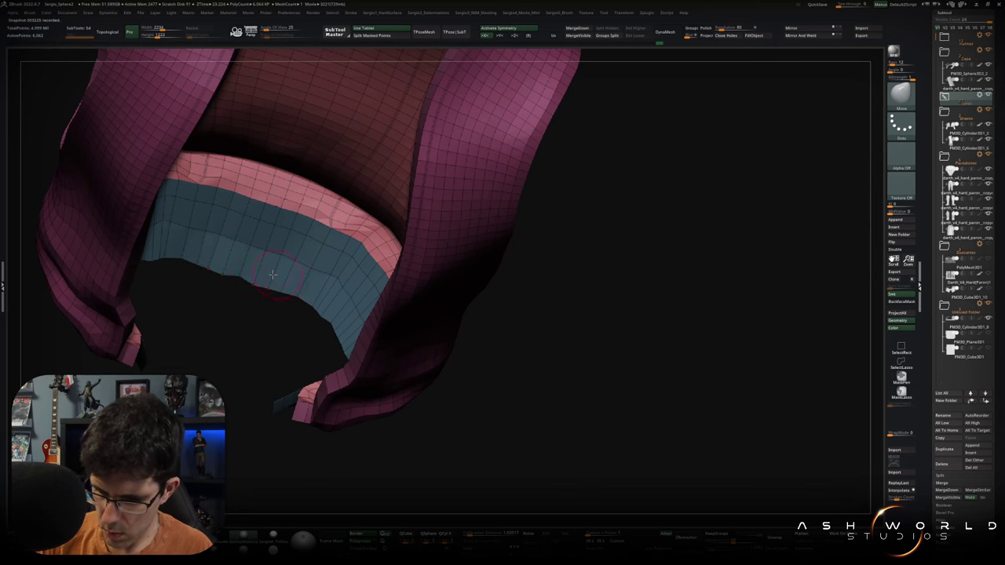
drag(325, 310, 351, 331)
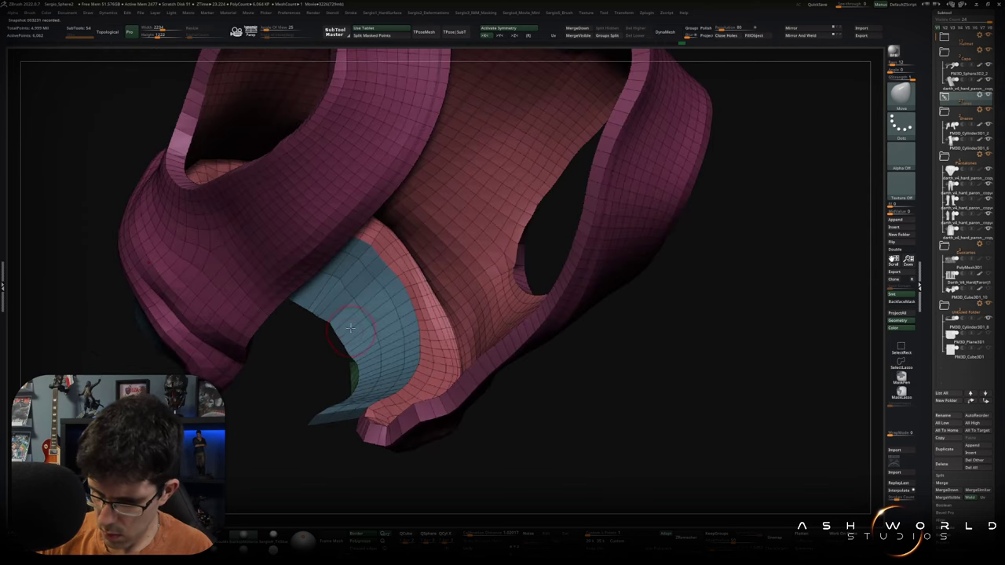
mouse_move(362, 363)
mouse_down()
mouse_move(364, 393)
mouse_move(355, 380)
mouse_up()
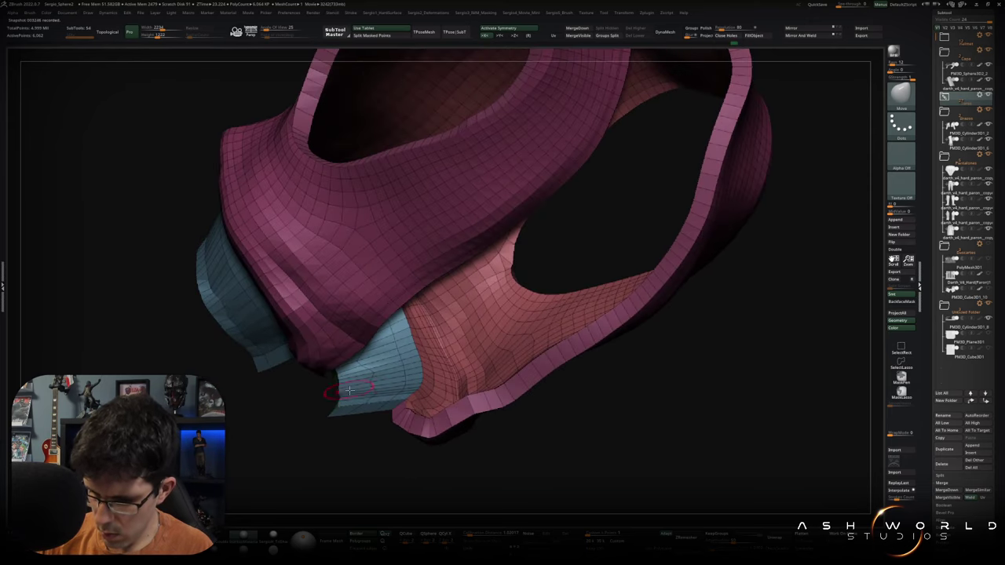
mouse_move(346, 388)
mouse_down()
mouse_move(531, 419)
mouse_move(432, 352)
mouse_up()
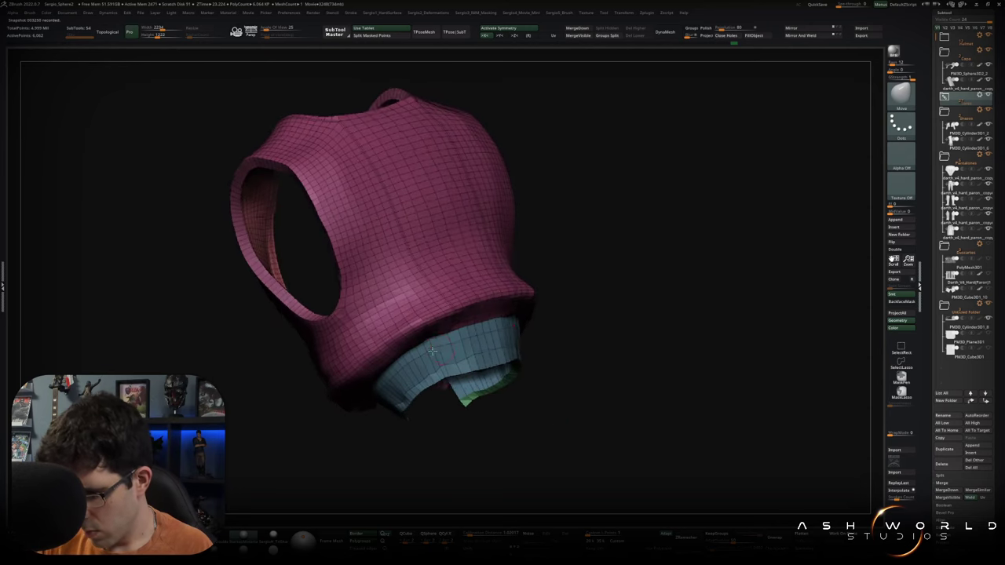
right_drag(433, 351, 436, 346)
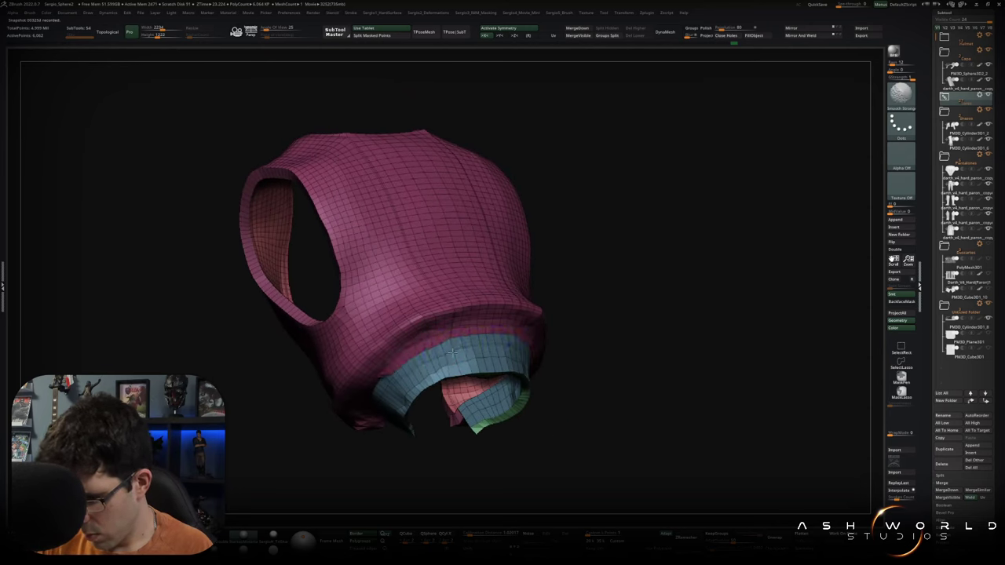
Check the teal band by isolating it, inverting the visibility, isolating a pink part, then showing all.
ctrl+shift+click(477, 355)
ctrl+shift+click(474, 346)
ctrl+shift+click(522, 328)
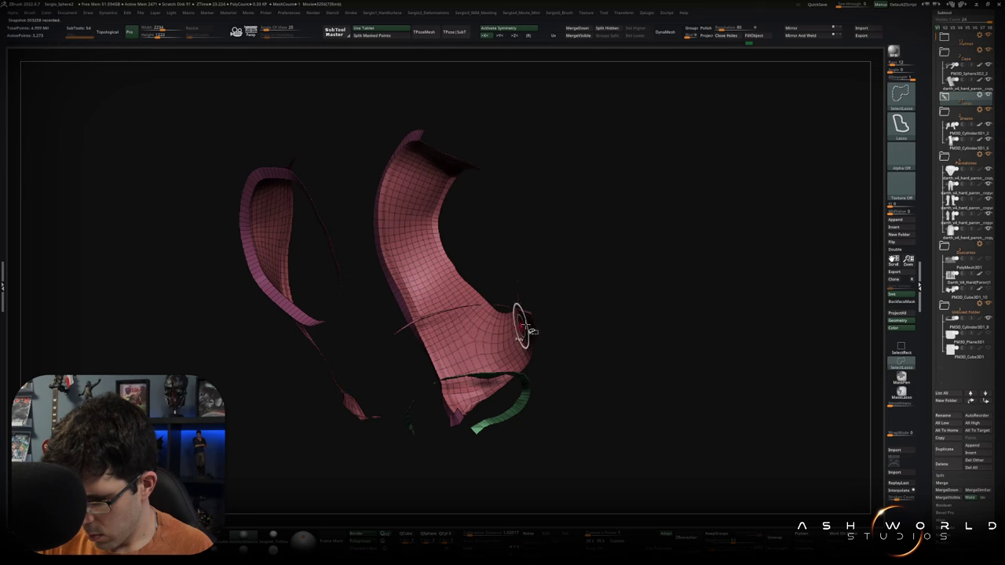
ctrl+shift+click(582, 313)
mouse_move(382, 414)
right_down()
mouse_move(387, 394)
mouse_move(449, 390)
right_up()
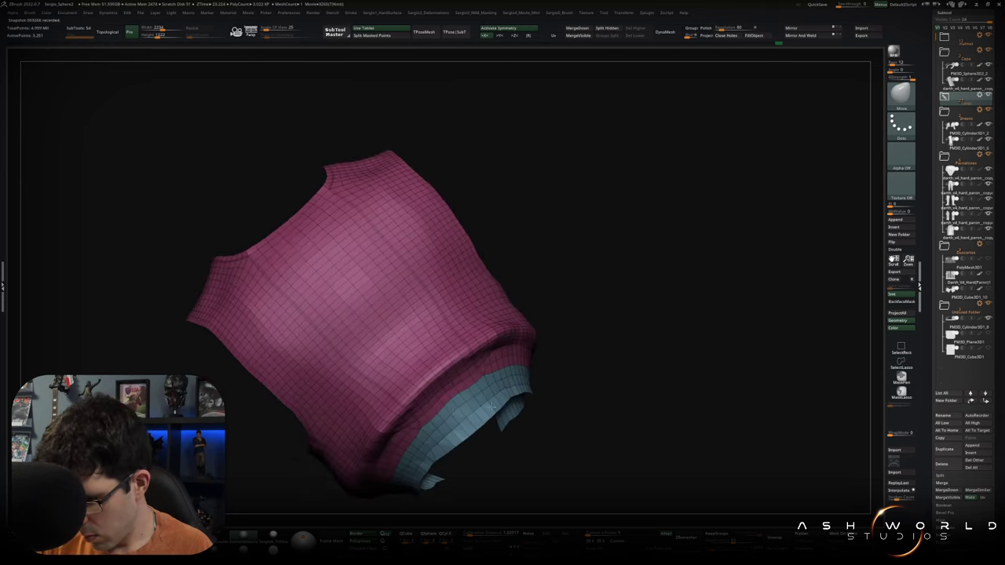
right_drag(536, 329, 492, 338)
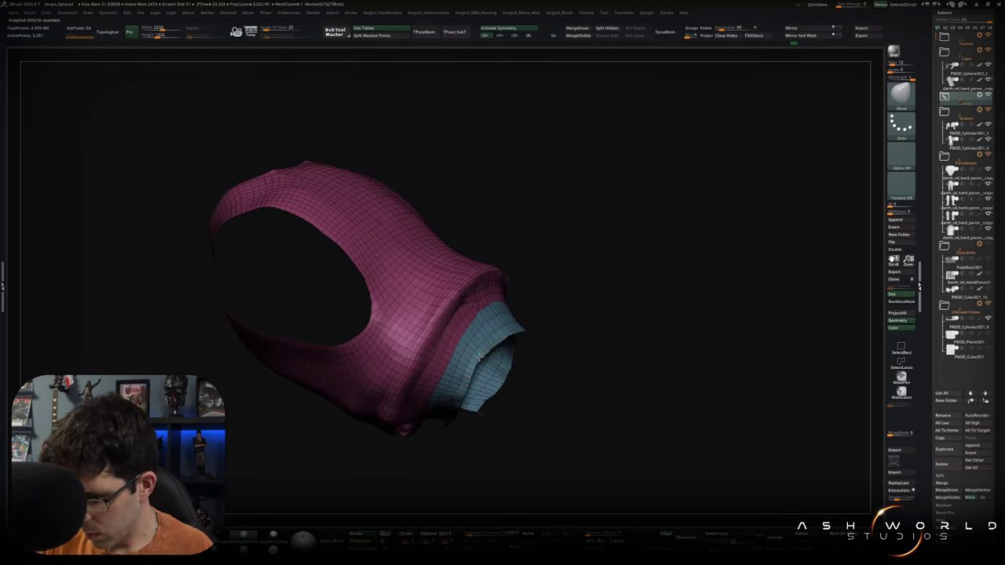
mouse_move(551, 344)
right_down()
mouse_move(516, 303)
mouse_move(574, 386)
mouse_move(542, 381)
right_up()
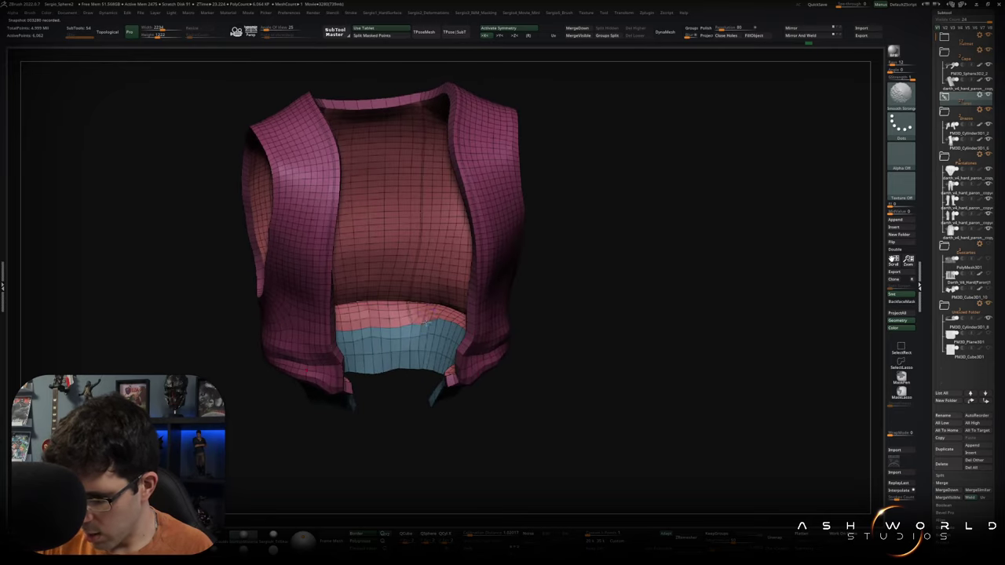
mouse_move(385, 325)
right_down()
mouse_move(453, 348)
mouse_move(453, 328)
mouse_move(446, 395)
mouse_move(460, 406)
mouse_move(489, 384)
mouse_move(452, 376)
mouse_move(445, 353)
right_up()
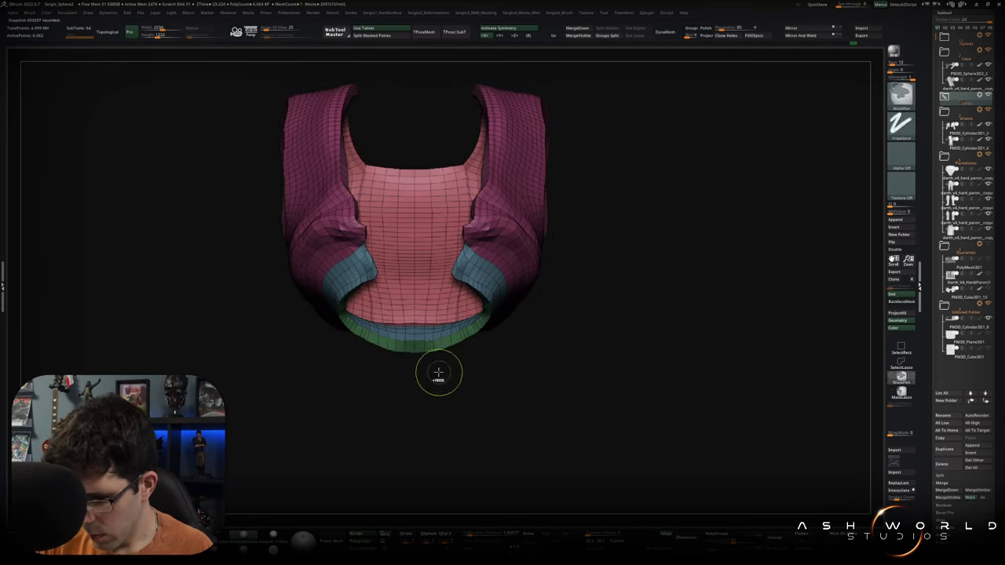
Hide the pink vest parts and the band's upper section to inspect it, then show the full figure.
ctrl+shift+click(431, 343)
mouse_move(427, 359)
right_down()
mouse_move(431, 381)
mouse_move(451, 234)
right_up()
ctrl+shift+drag(470, 273, 534, 273)
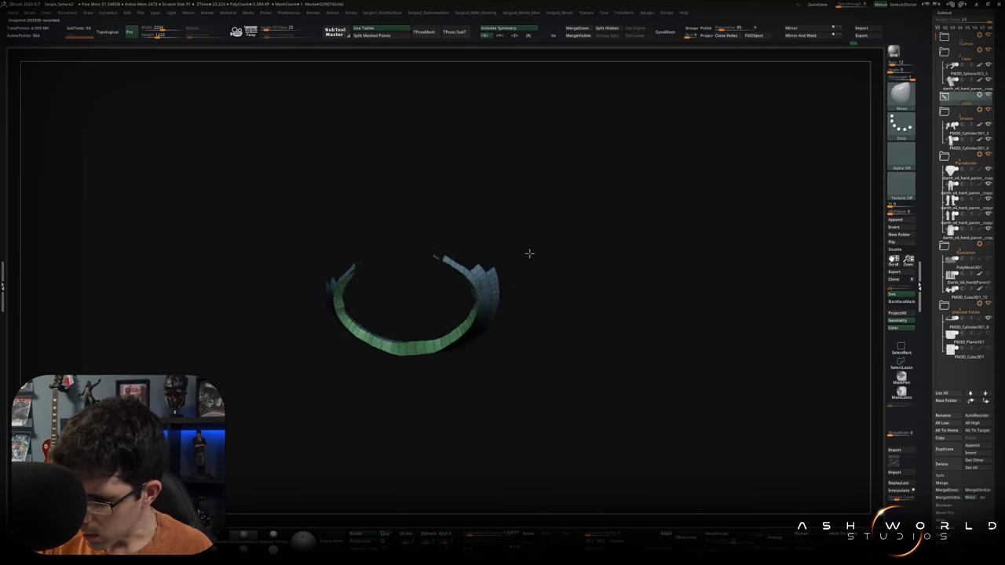
mouse_move(541, 229)
right_down()
mouse_move(502, 265)
mouse_move(542, 298)
mouse_move(492, 307)
mouse_move(477, 352)
mouse_move(486, 318)
mouse_move(436, 297)
mouse_move(513, 262)
mouse_move(576, 303)
right_up()
ctrl+shift+click(492, 306)
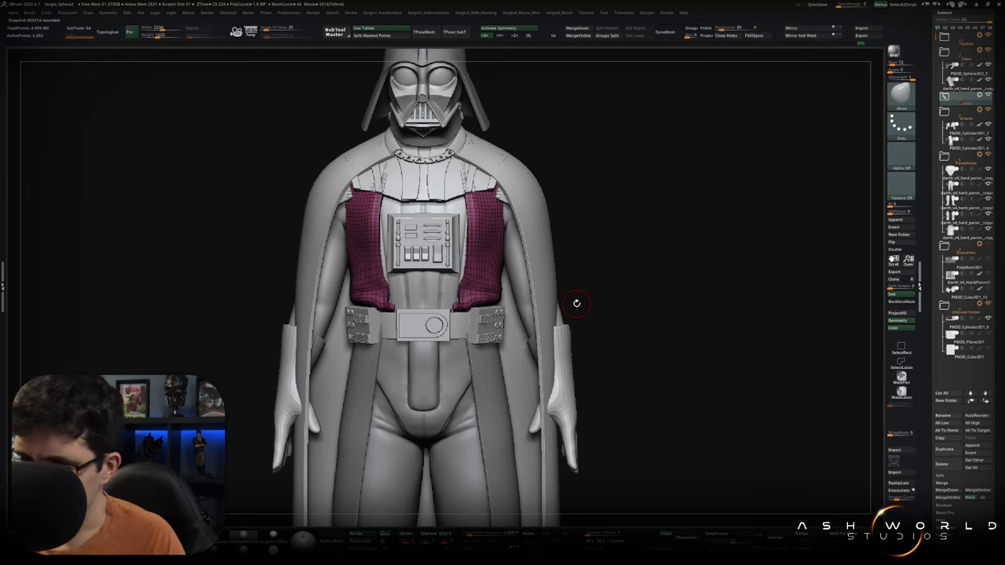
mouse_move(576, 303)
right_down()
mouse_move(606, 334)
mouse_move(583, 275)
mouse_move(591, 327)
mouse_move(566, 356)
mouse_move(541, 359)
mouse_move(559, 349)
right_up()
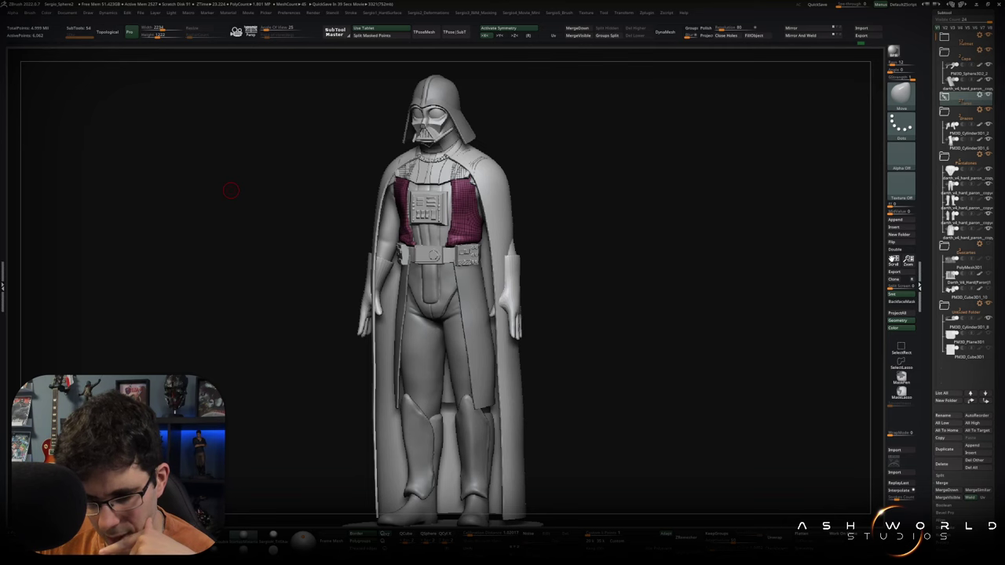
drag(230, 190, 590, 316)
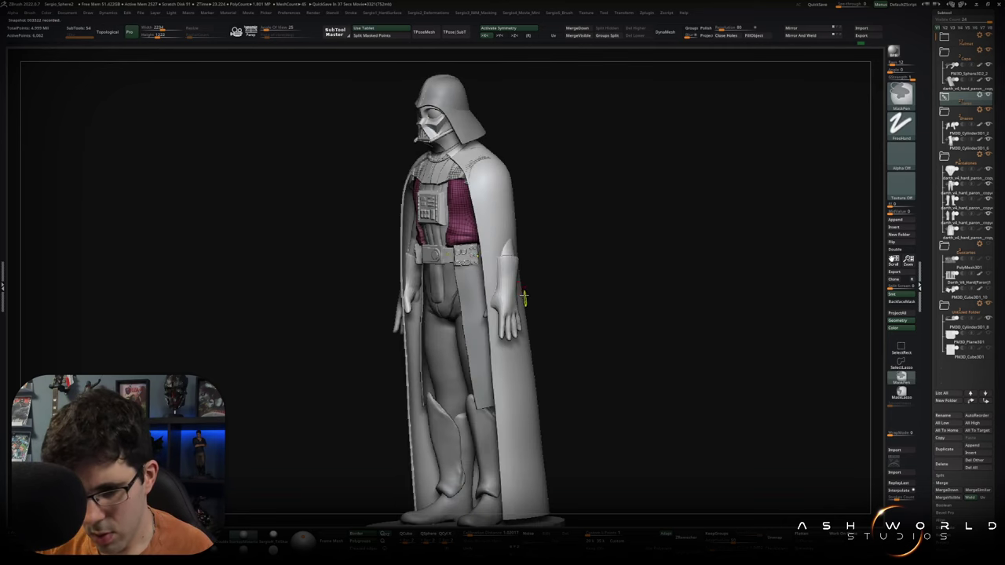
alt+click(507, 285)
Isolate the two gloved hands with polygroup colours shown.
scroll(506, 283, up, 3)
shift+drag(516, 288, 495, 234)
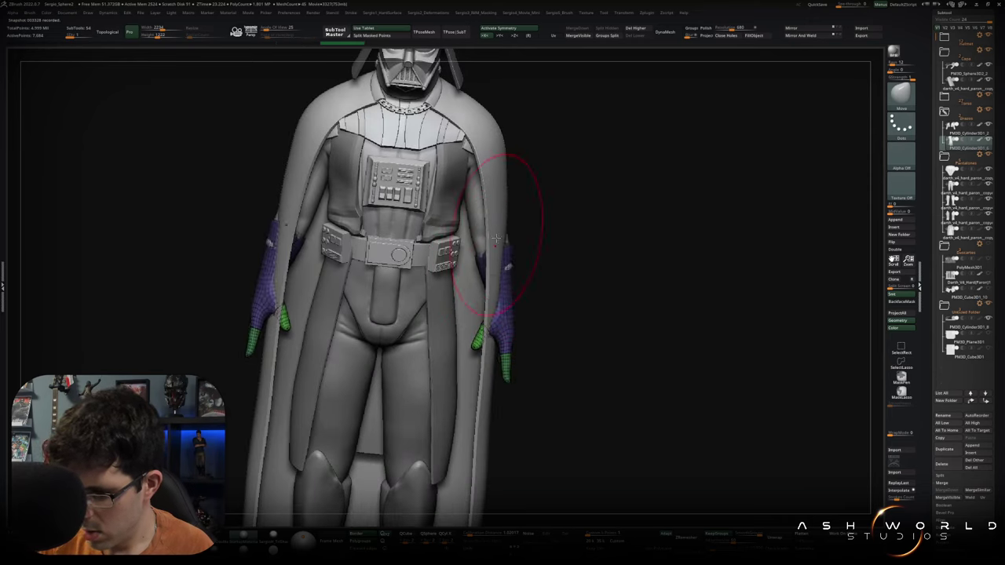
right_drag(496, 238, 469, 261)
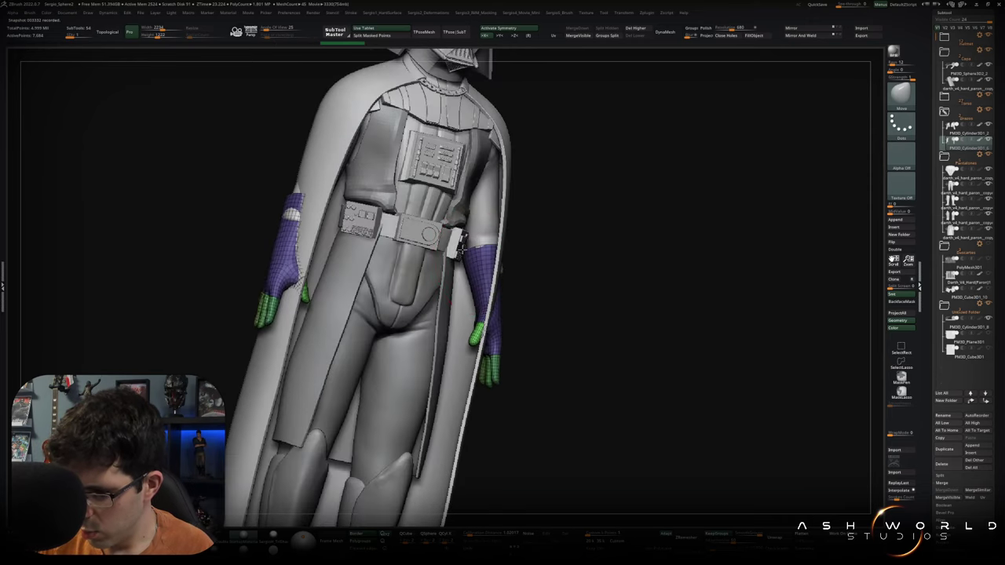
mouse_move(515, 259)
right_down()
mouse_move(505, 271)
mouse_move(458, 276)
mouse_move(477, 296)
mouse_move(478, 374)
mouse_move(529, 276)
mouse_move(471, 314)
mouse_move(480, 359)
mouse_move(539, 321)
mouse_move(538, 436)
mouse_move(547, 422)
mouse_move(529, 413)
mouse_move(507, 368)
mouse_move(518, 346)
mouse_move(507, 329)
right_up()
key(shift+alt+s)
key(shift+f)
key(shift+f)
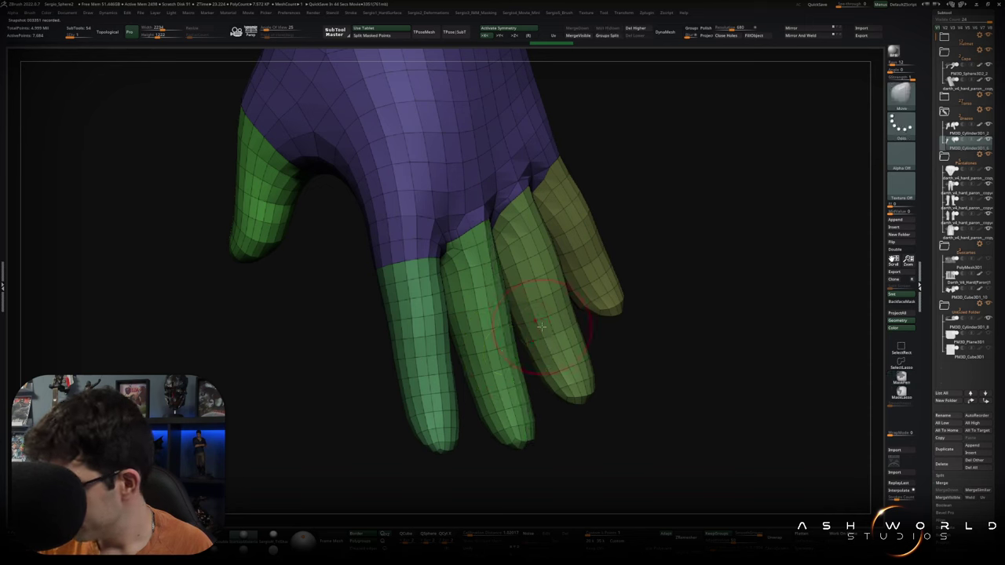
Thin the glove's thick fingers one by one, then show the whole hand again.
ctrl+shift+click(498, 347)
ctrl+shift+click(535, 323)
right_drag(532, 323, 594, 274)
click(595, 274)
click(440, 370)
right_drag(448, 332, 426, 225)
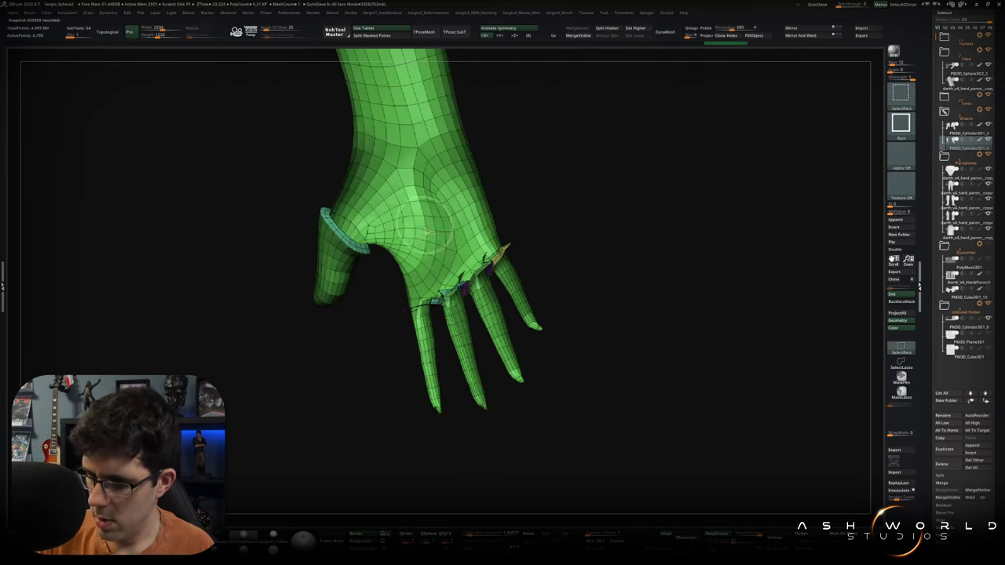
mouse_move(341, 274)
right_down()
mouse_move(419, 359)
mouse_move(543, 343)
mouse_move(541, 315)
right_up()
mouse_move(469, 393)
right_down()
mouse_move(386, 218)
mouse_move(440, 275)
mouse_move(520, 317)
mouse_move(500, 368)
mouse_move(547, 346)
right_up()
key(alt+m)
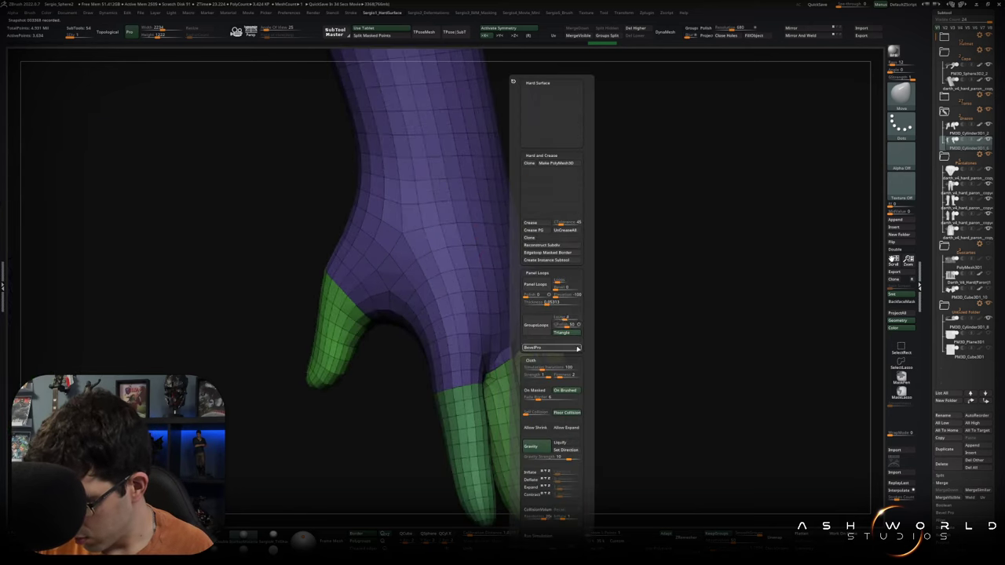
Set the WeldPoints tolerance for identical points to 5.9716.
key(alt+i)
click(597, 355)
mouse_move(597, 355)
right_down()
mouse_move(513, 324)
mouse_move(482, 382)
mouse_move(484, 365)
right_up()
key(space)
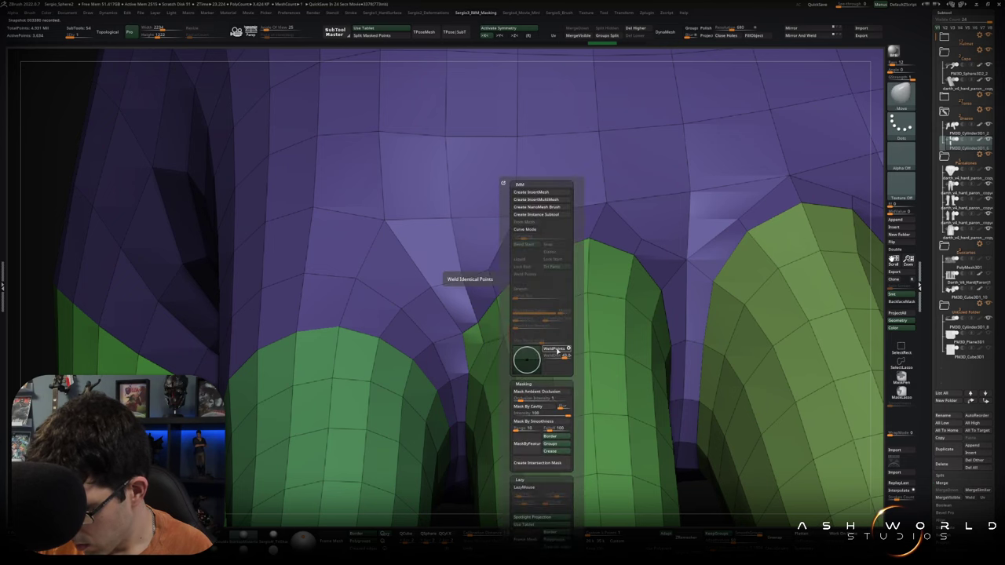
Pinch the finger bases into the hand using strong smoothing.
ctrl+right_drag(568, 354, 698, 269)
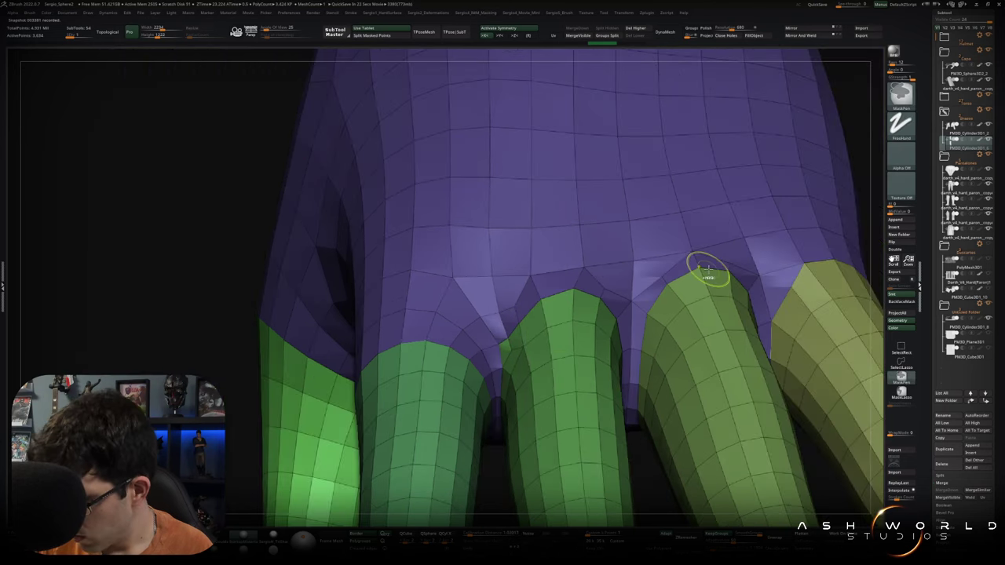
key(space)
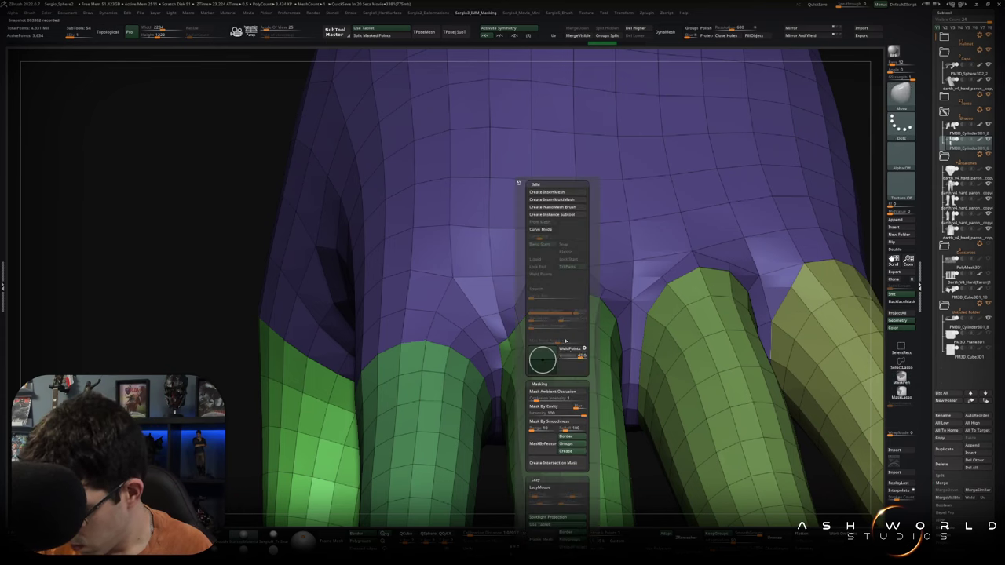
key(shift)
mouse_move(512, 348)
right_down()
mouse_move(520, 381)
mouse_move(497, 355)
mouse_move(568, 313)
mouse_move(567, 324)
mouse_move(585, 314)
mouse_move(567, 340)
mouse_move(596, 341)
mouse_move(523, 334)
mouse_move(531, 348)
mouse_move(487, 316)
mouse_move(483, 326)
mouse_move(471, 320)
mouse_move(465, 294)
mouse_move(511, 298)
mouse_move(439, 424)
mouse_move(442, 318)
right_up()
key(ctrl+z)
key(ctrl+z)
key(ctrl+z)
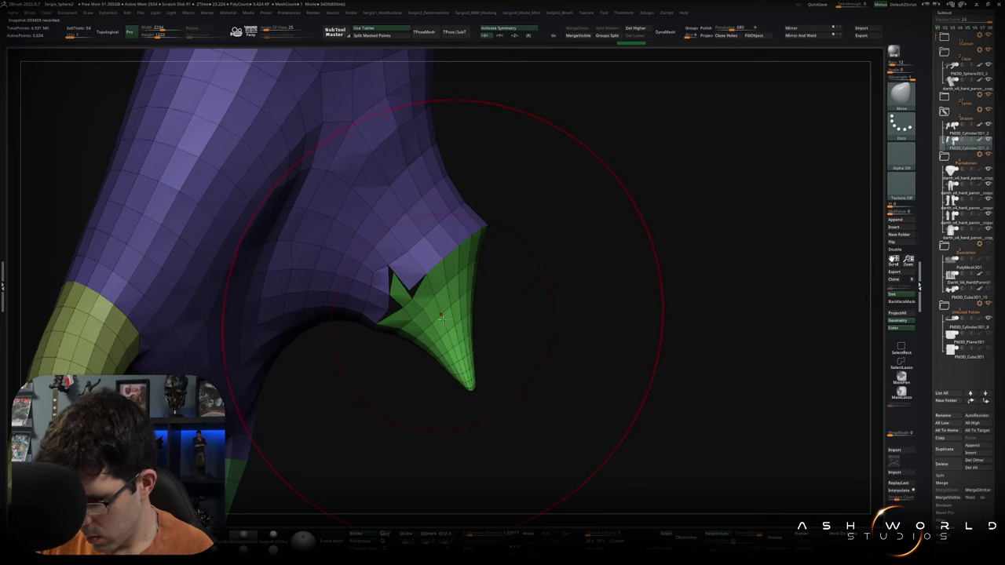
Undo the pinched thumb tip, pull the thumb top down and turn off polygroup colours.
key(ctrl+z)
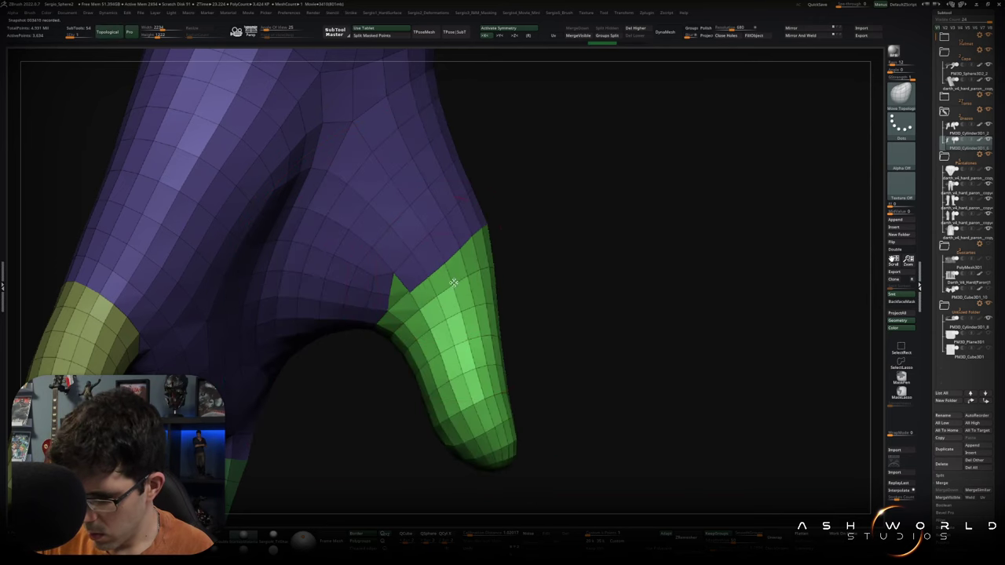
drag(453, 281, 475, 322)
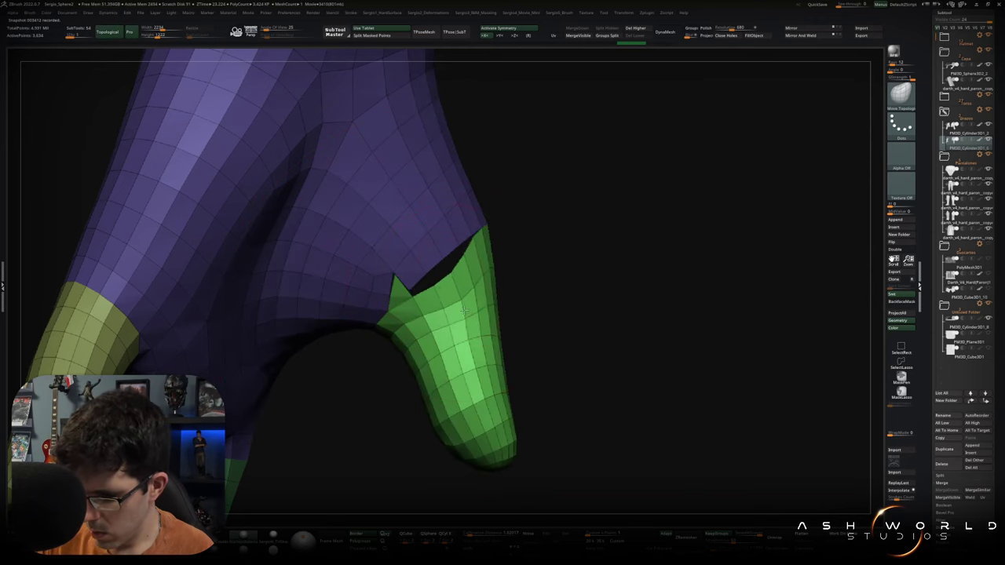
mouse_move(475, 322)
ctrl+right_down()
mouse_move(507, 311)
mouse_move(502, 296)
mouse_move(489, 313)
mouse_move(495, 316)
mouse_move(507, 284)
ctrl+right_up()
key(shift+f)
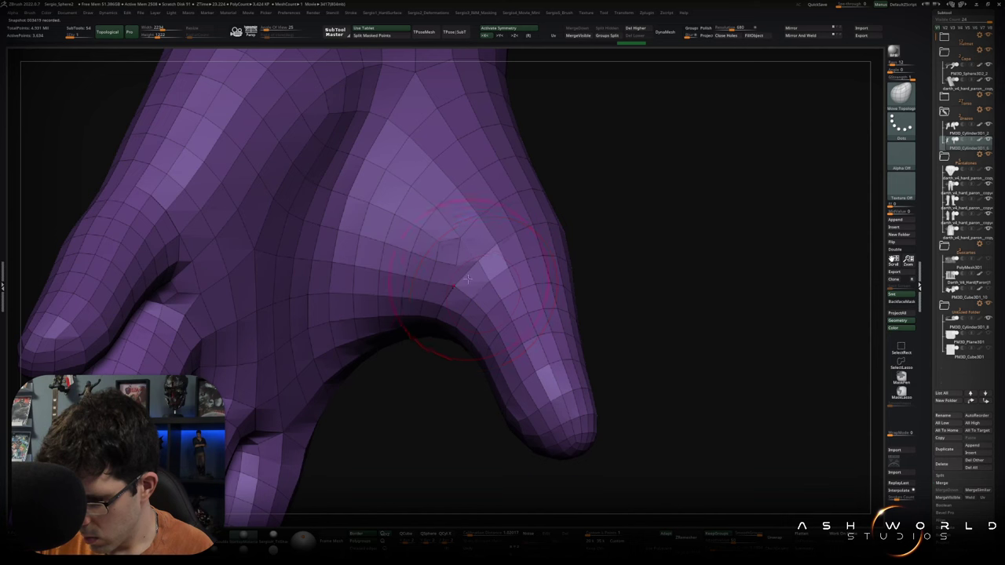
Weld the gaps between the fingers and the hand, then inspect the finger seams closely.
key(space)
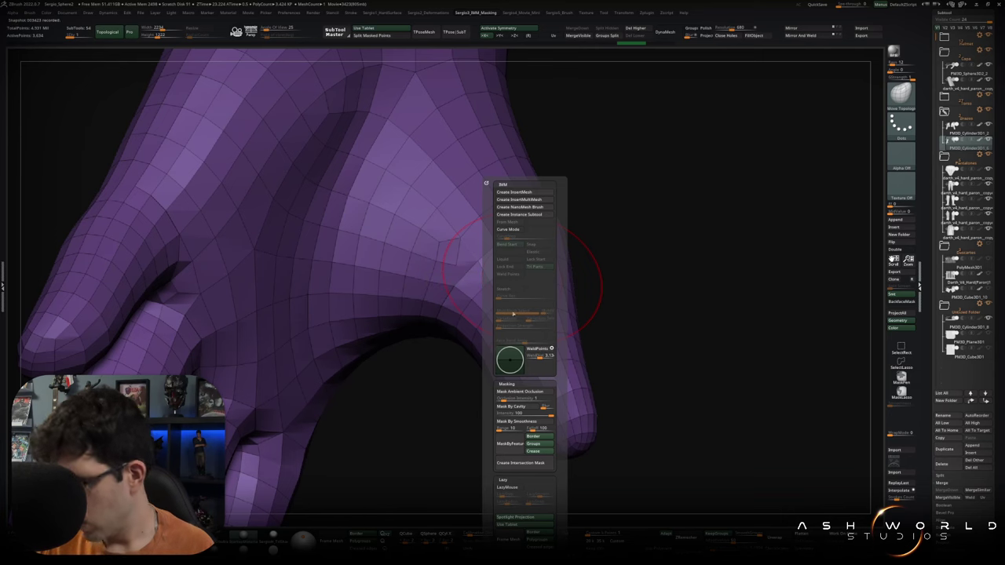
mouse_move(625, 290)
mouse_down()
mouse_move(573, 326)
mouse_move(619, 321)
mouse_move(511, 321)
mouse_move(580, 314)
mouse_move(586, 332)
mouse_move(510, 380)
mouse_move(526, 351)
mouse_up()
key(shift+f)
key(shift+f)
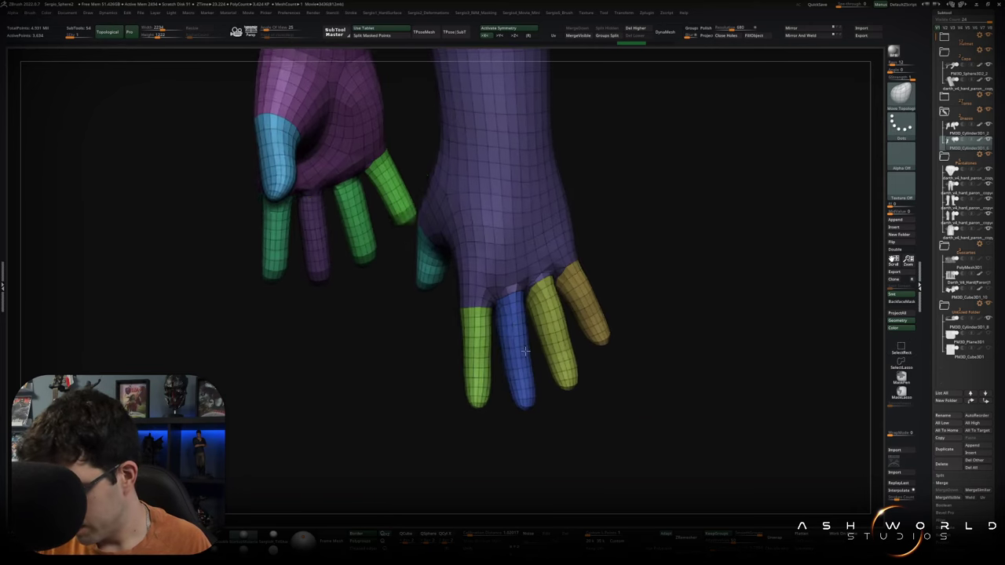
ctrl+right_drag(525, 351, 513, 413)
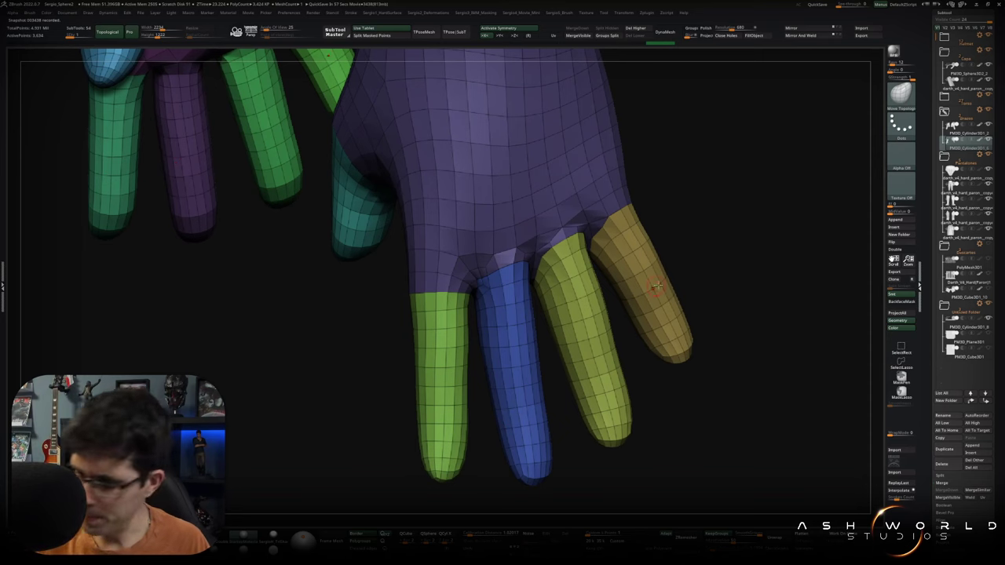
mouse_move(646, 287)
right_down()
mouse_move(699, 292)
mouse_move(709, 269)
mouse_move(691, 298)
mouse_move(475, 352)
right_up()
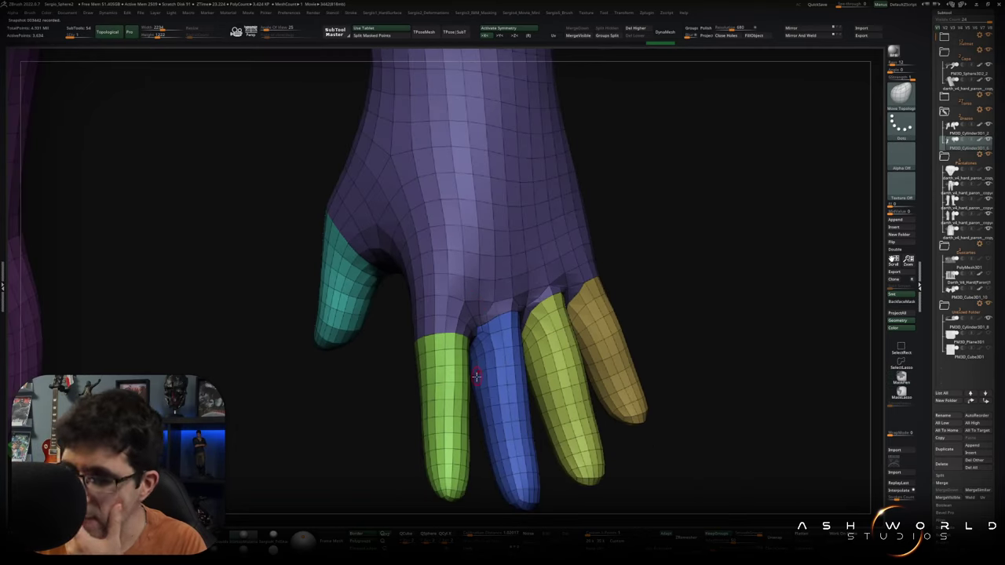
ctrl+right_drag(650, 302, 646, 330)
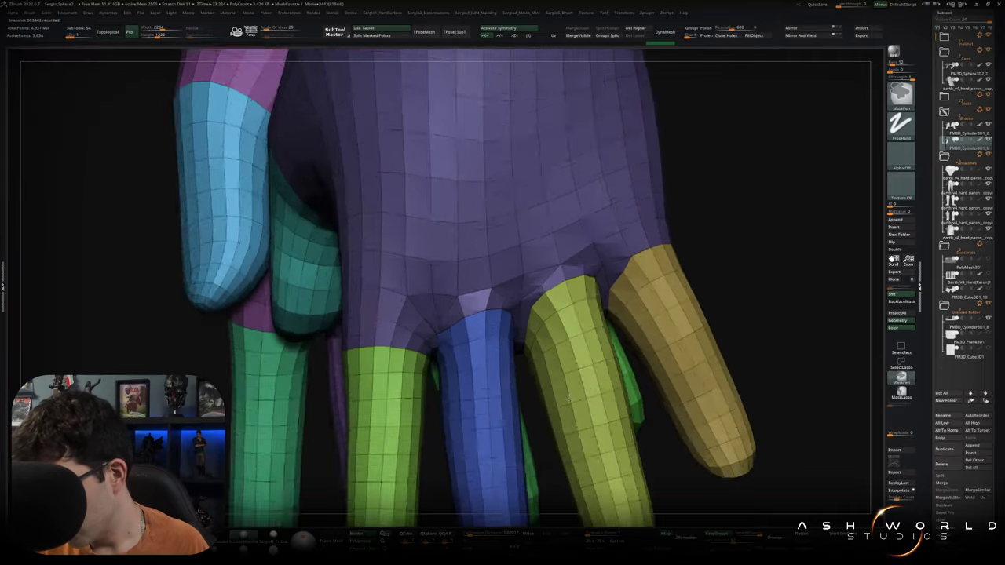
mouse_move(577, 302)
right_down()
mouse_move(574, 341)
mouse_move(573, 291)
mouse_move(633, 290)
right_up()
Mask a region of the hand, invert the mask and weld the points again.
ctrl+drag(651, 269, 387, 420)
ctrl+click(387, 420)
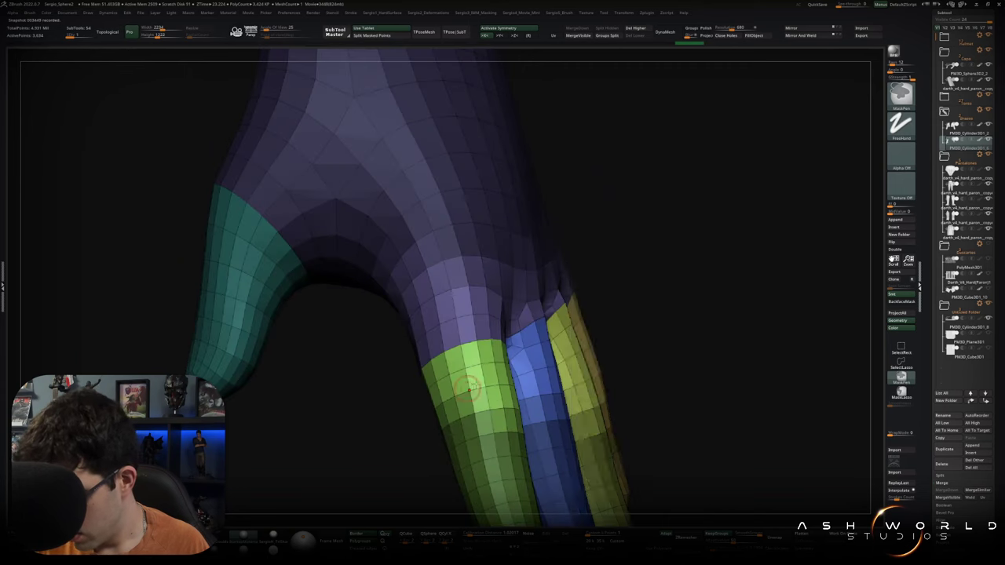
key(space)
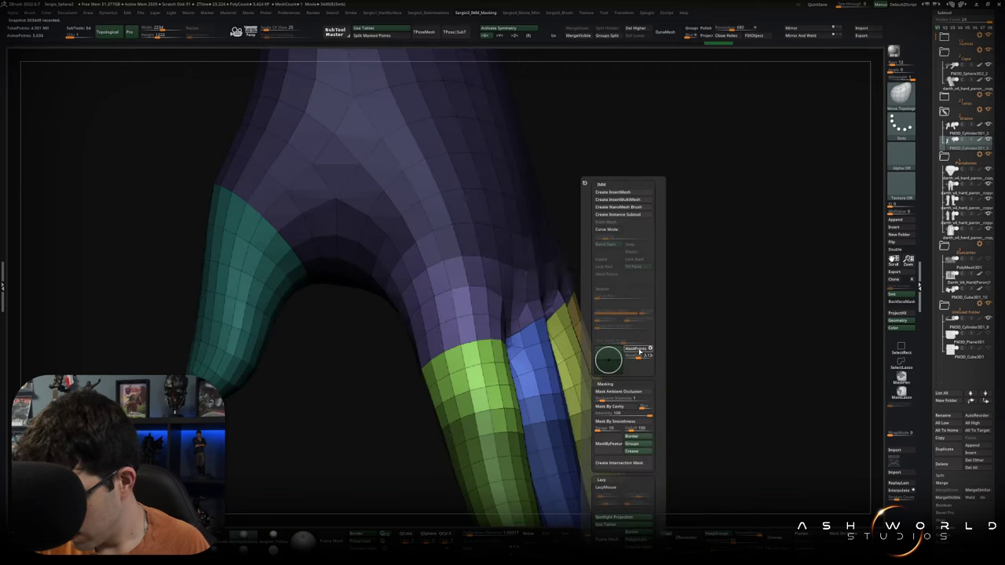
right_drag(703, 311, 599, 290)
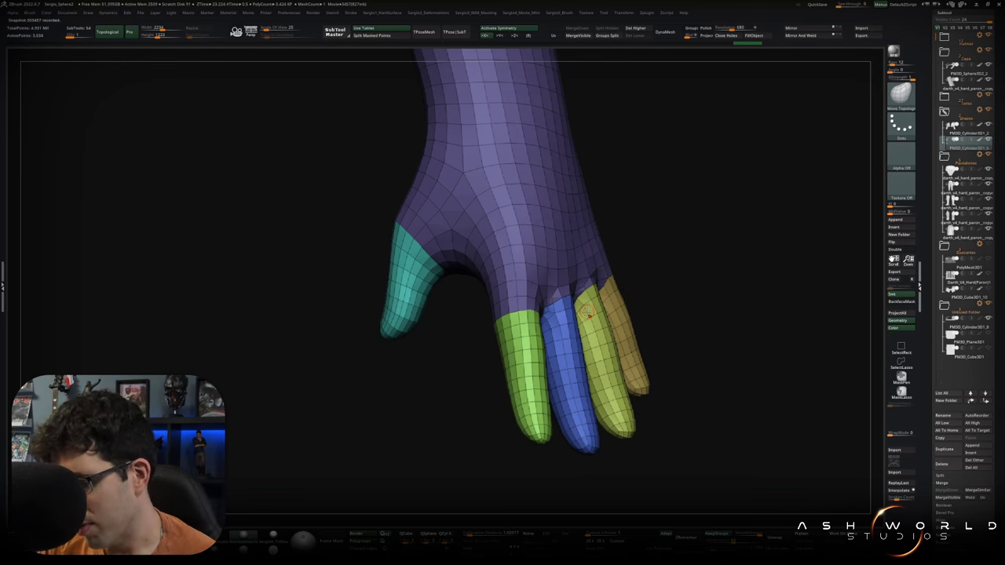
mouse_move(571, 320)
right_down()
mouse_move(476, 341)
mouse_move(530, 338)
mouse_move(552, 309)
mouse_move(534, 334)
mouse_move(497, 348)
mouse_move(461, 342)
mouse_move(536, 332)
mouse_move(557, 307)
mouse_move(537, 299)
mouse_move(522, 321)
mouse_move(514, 309)
right_up()
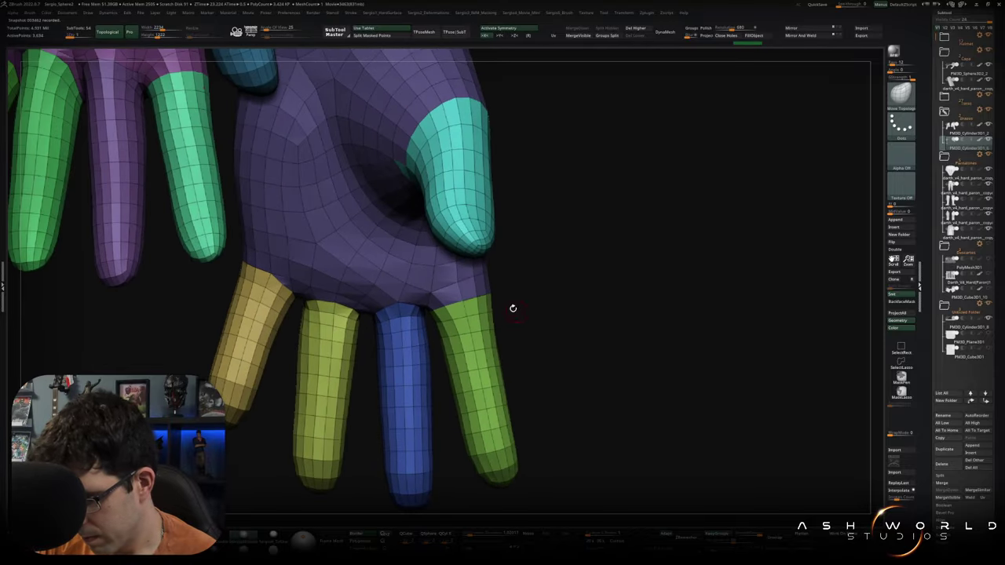
Hide the left hand with a Ctrl+Shift lasso, keeping only the right hand visible.
key(ctrl+shift)
ctrl+alt+shift+drag(442, 305, 441, 305)
click(901, 363)
ctrl+shift+click(487, 279)
ctrl+shift+click(496, 285)
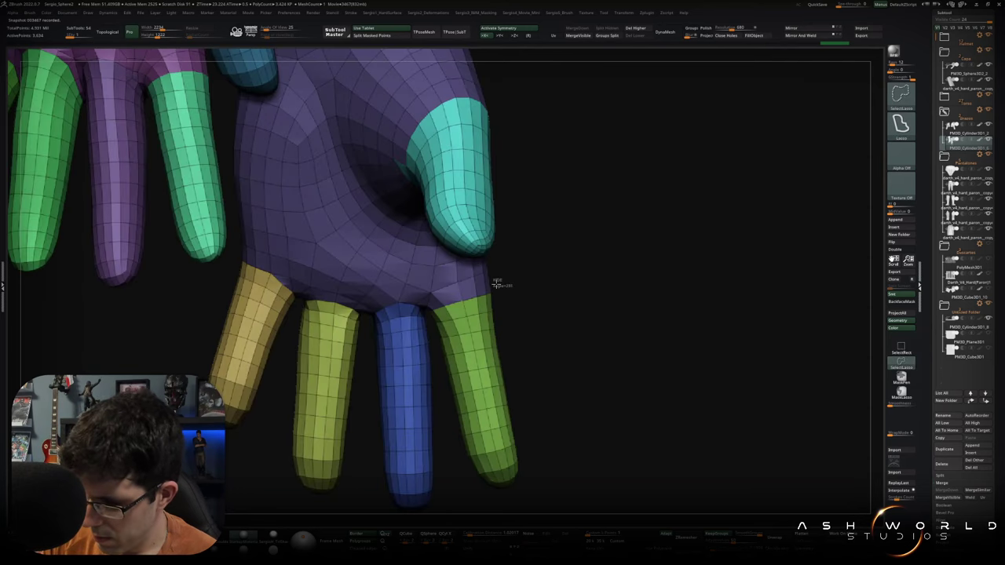
ctrl+alt+shift+drag(426, 314, 536, 356)
ctrl+shift+click(546, 363)
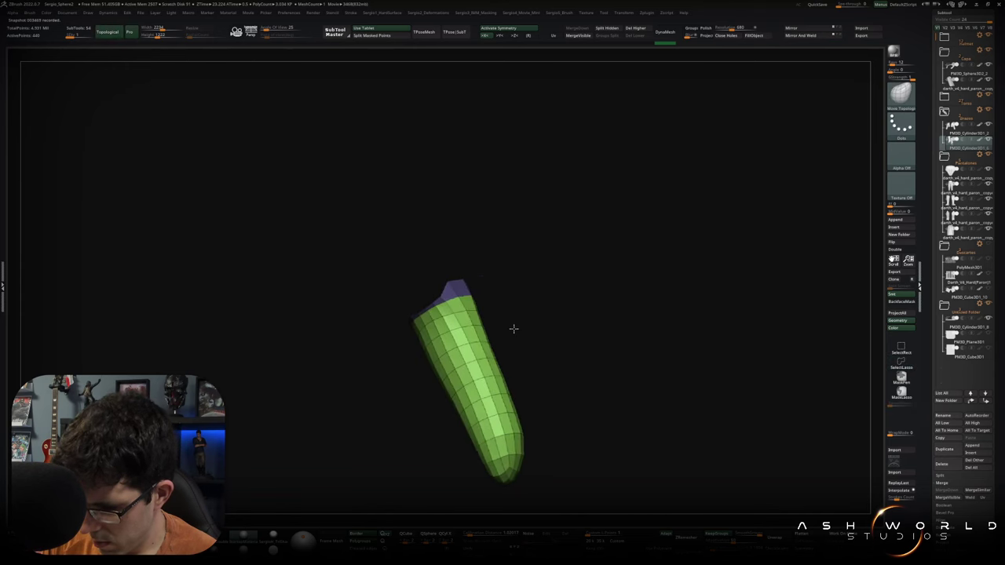
ctrl+shift+click(535, 356)
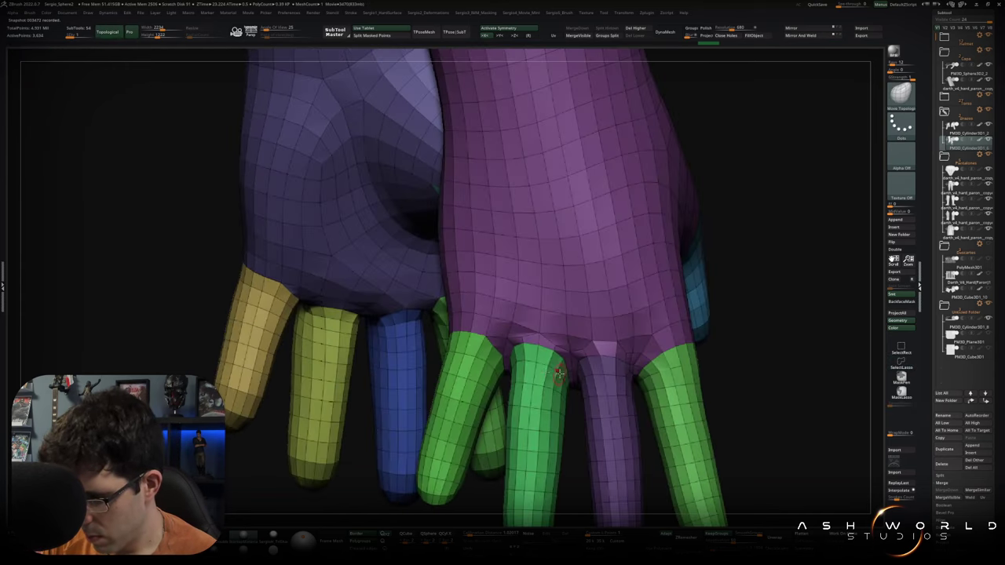
mouse_move(538, 361)
alt+mouse_down()
mouse_move(685, 389)
mouse_move(426, 370)
alt+mouse_up()
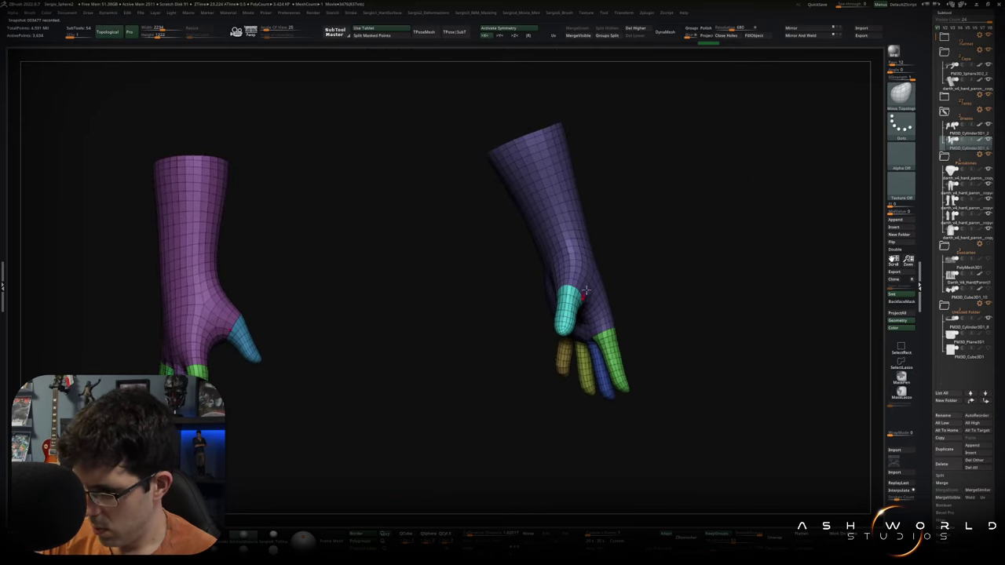
ctrl+shift+drag(654, 202, 419, 225)
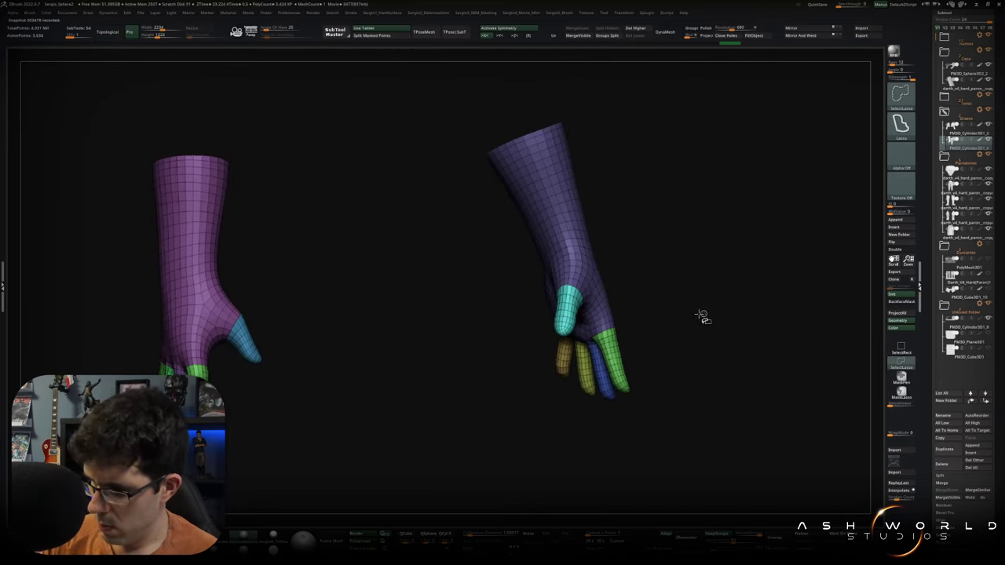
ctrl+shift+drag(542, 77, 635, 471)
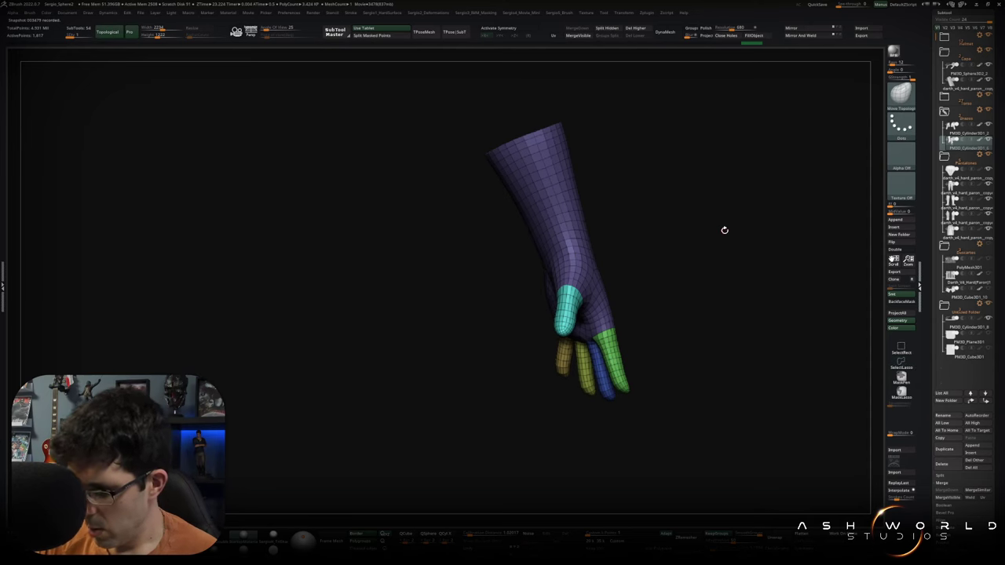
Weld the seam points on the green outer finger using the Space menu's Weld Points.
scroll(591, 301, up, 3)
scroll(601, 303, up, 3)
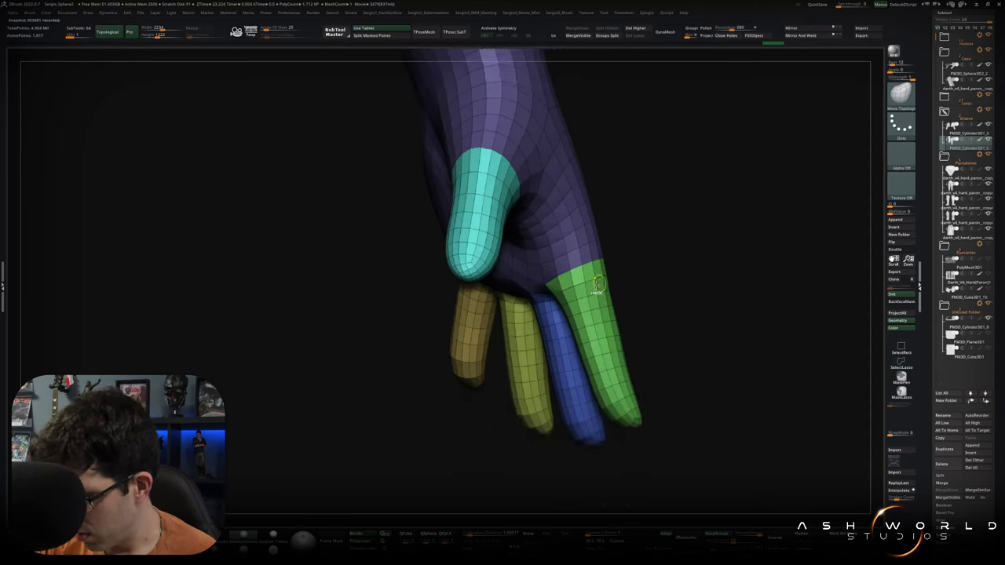
scroll(612, 306, up, 3)
key(space)
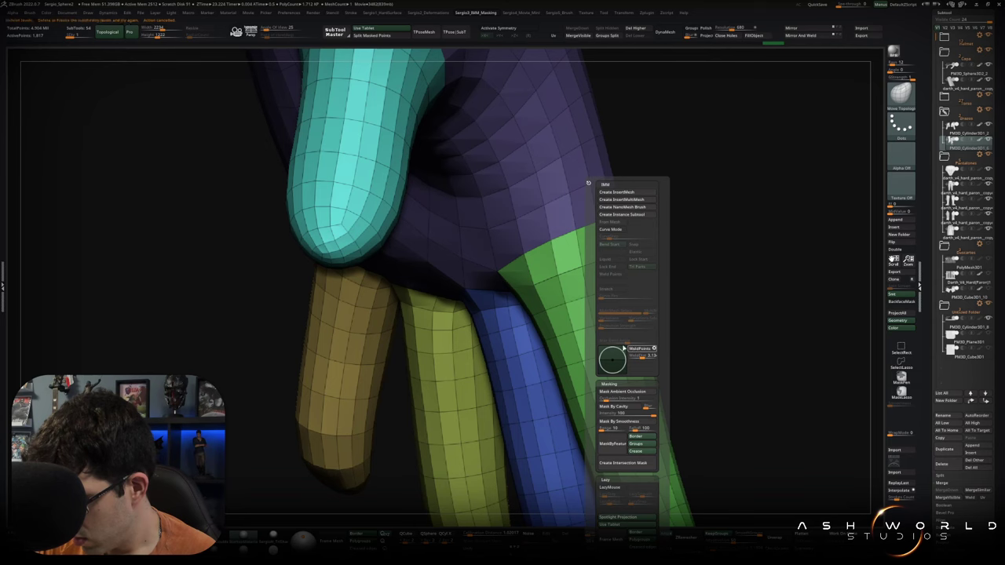
right_drag(591, 344, 573, 332)
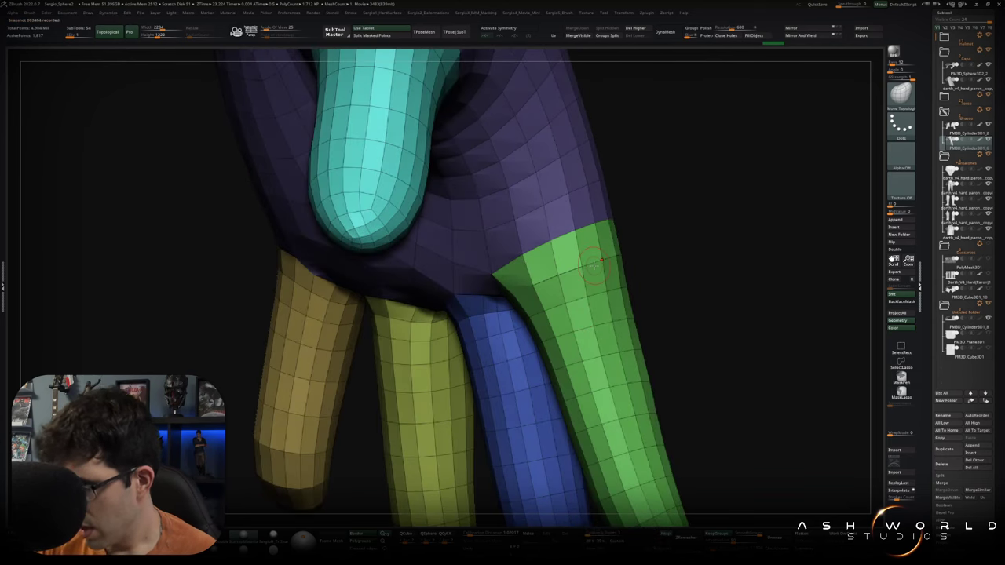
key(space)
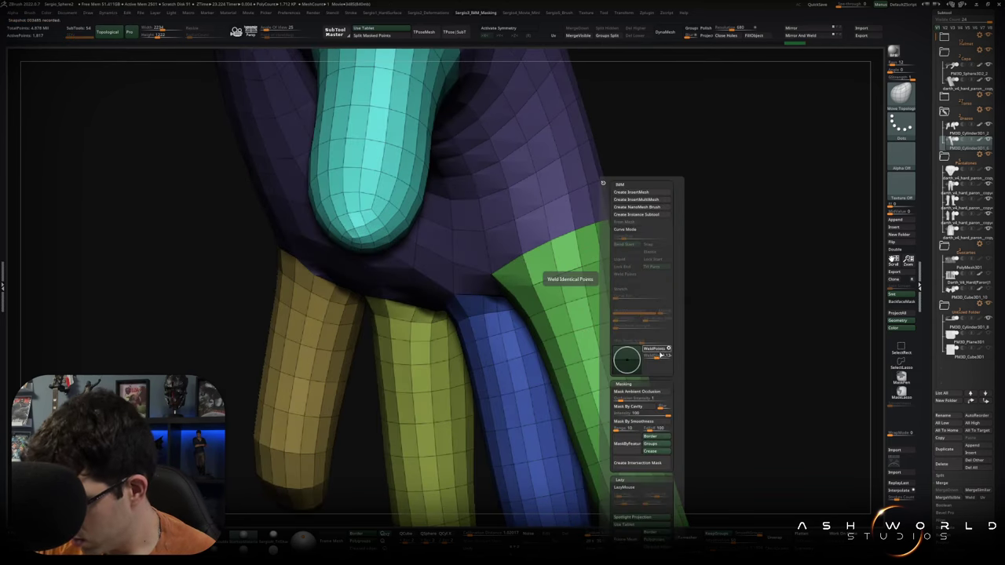
mouse_move(561, 281)
right_down()
mouse_move(339, 408)
mouse_move(505, 363)
mouse_move(502, 330)
right_up()
Undo the test Move strokes on the fingertips and stand the hand upright to check it.
mouse_move(503, 393)
mouse_down()
mouse_move(502, 355)
mouse_move(565, 320)
mouse_up()
key(ctrl+z)
mouse_move(527, 357)
ctrl+right_down()
mouse_move(502, 299)
mouse_move(496, 383)
ctrl+right_up()
key(ctrl+z)
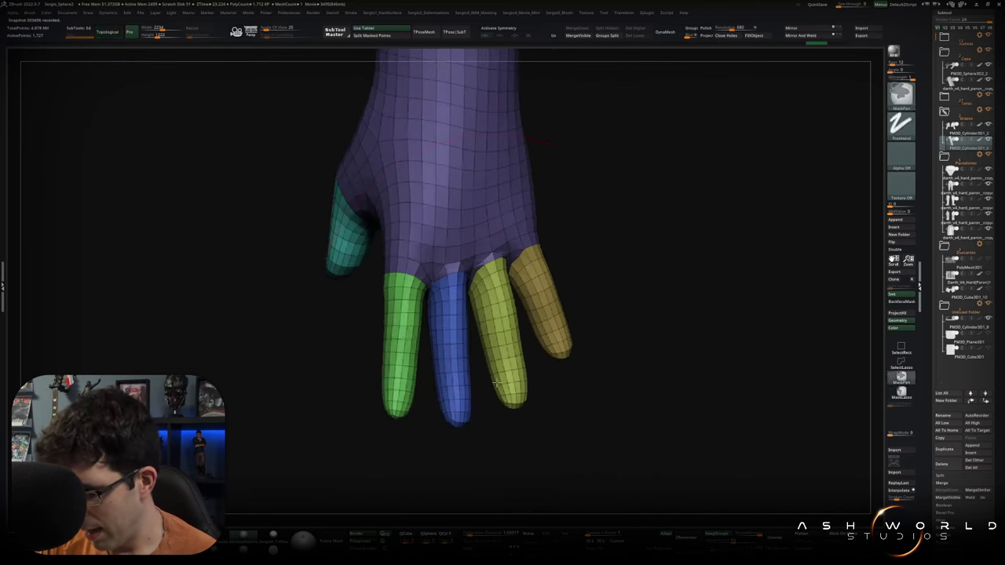
mouse_move(516, 314)
mouse_down()
mouse_move(561, 291)
mouse_move(566, 271)
mouse_move(599, 288)
mouse_up()
ctrl+right_drag(599, 288, 573, 259)
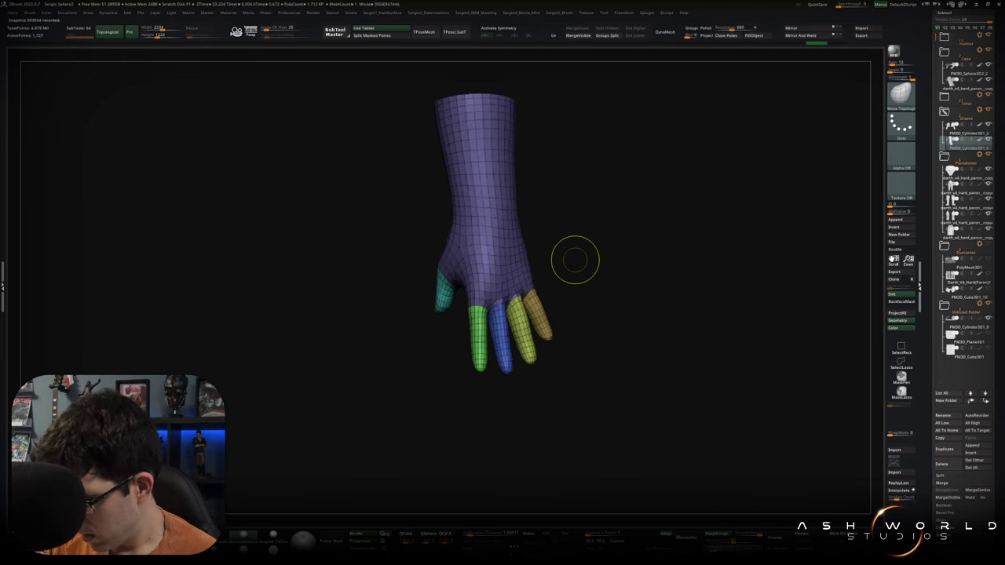
Try remeshing the hand with lighter topology, then undo the remesh.
click(686, 537)
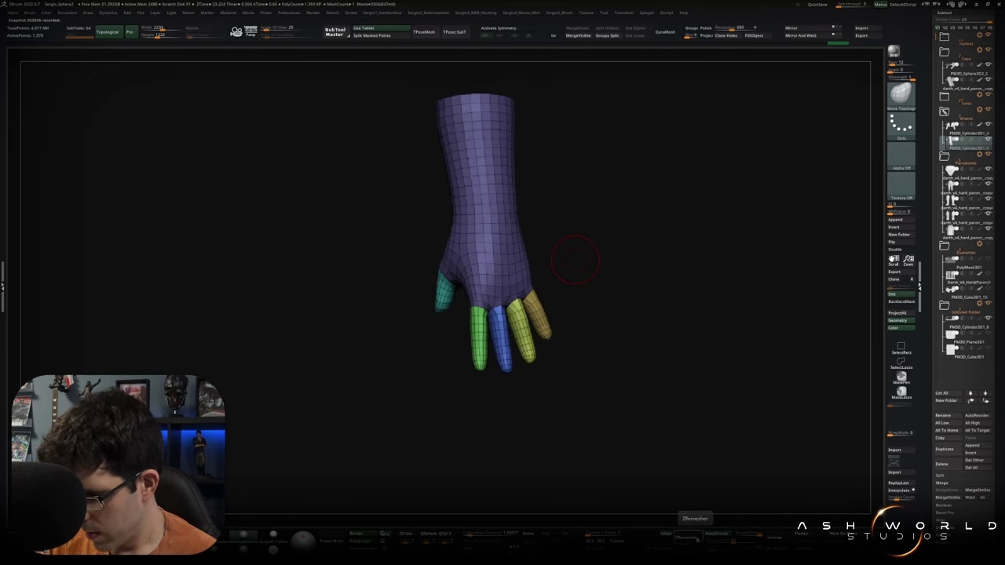
key(ctrl+z)
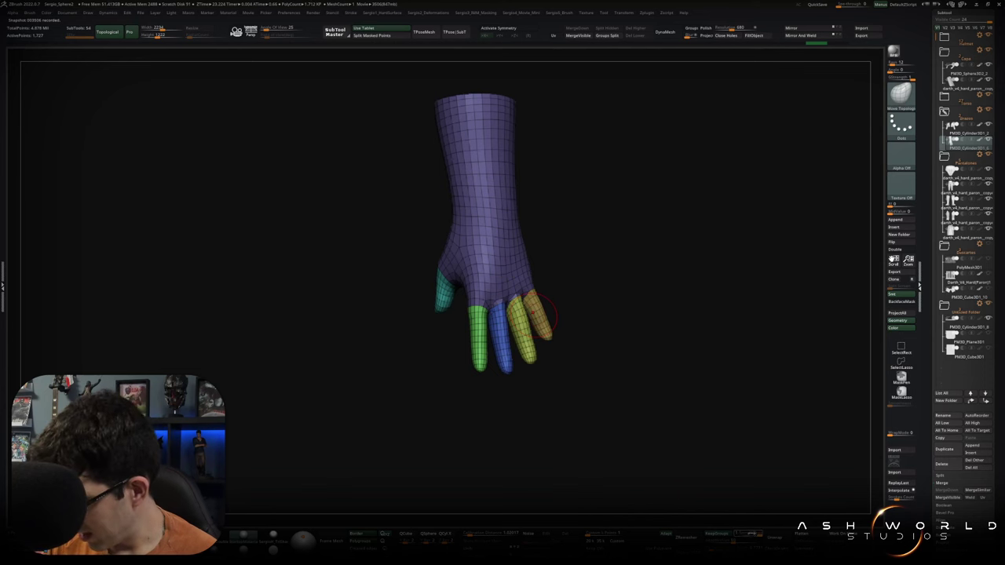
click(686, 537)
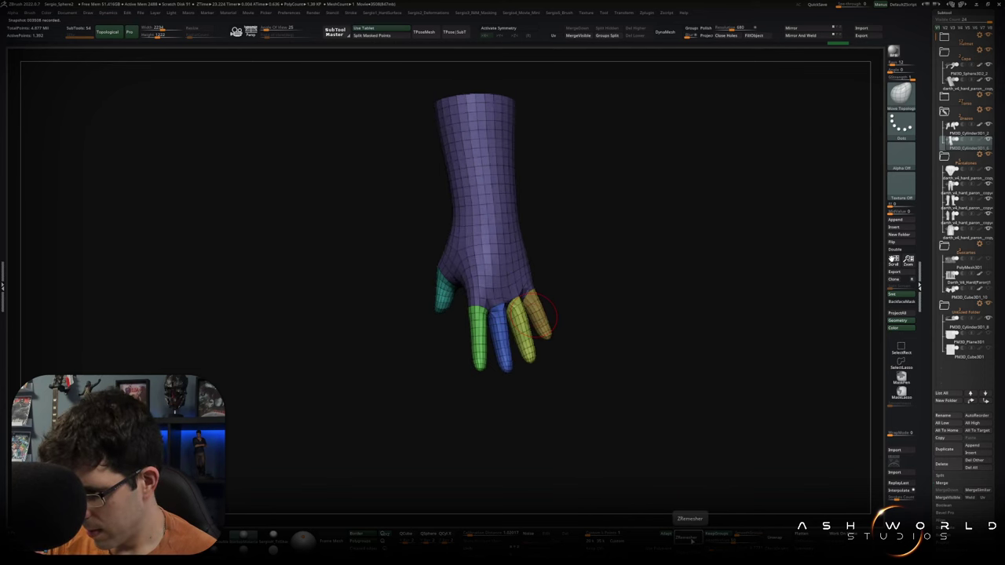
scroll(634, 332, up, 3)
scroll(628, 323, up, 3)
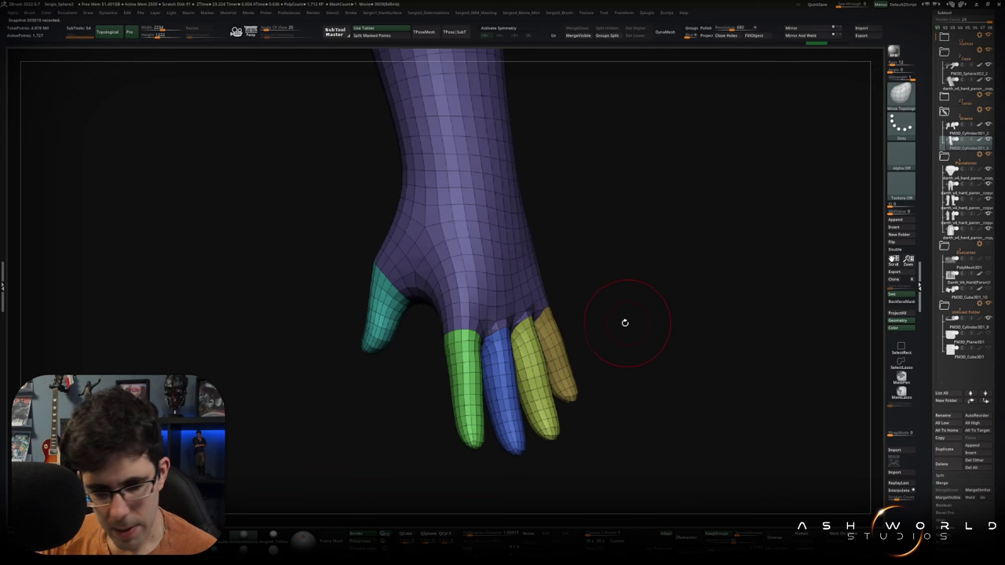
key(ctrl+z)
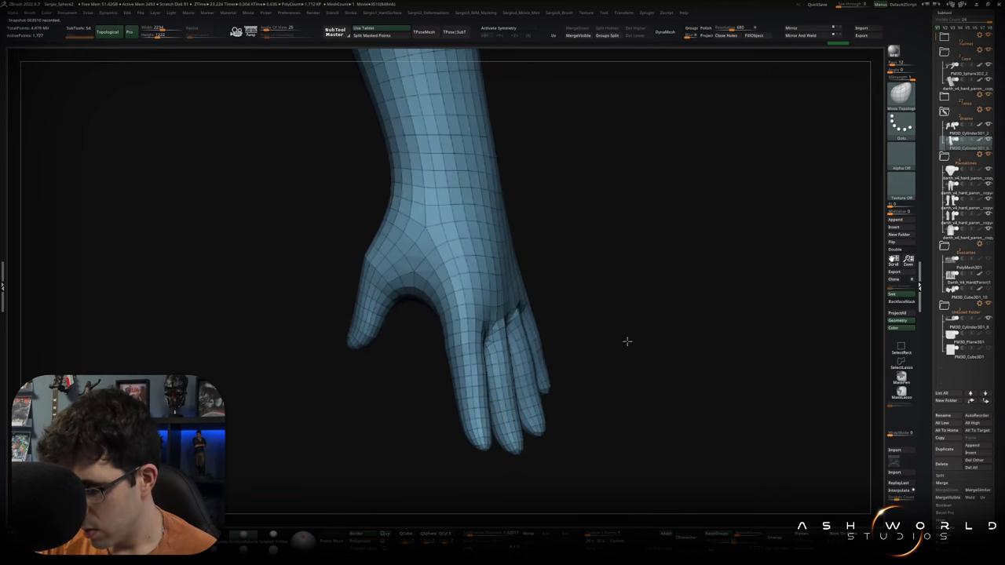
Add panel loops around the hand from the hard-surface menu.
key(h)
click(609, 284)
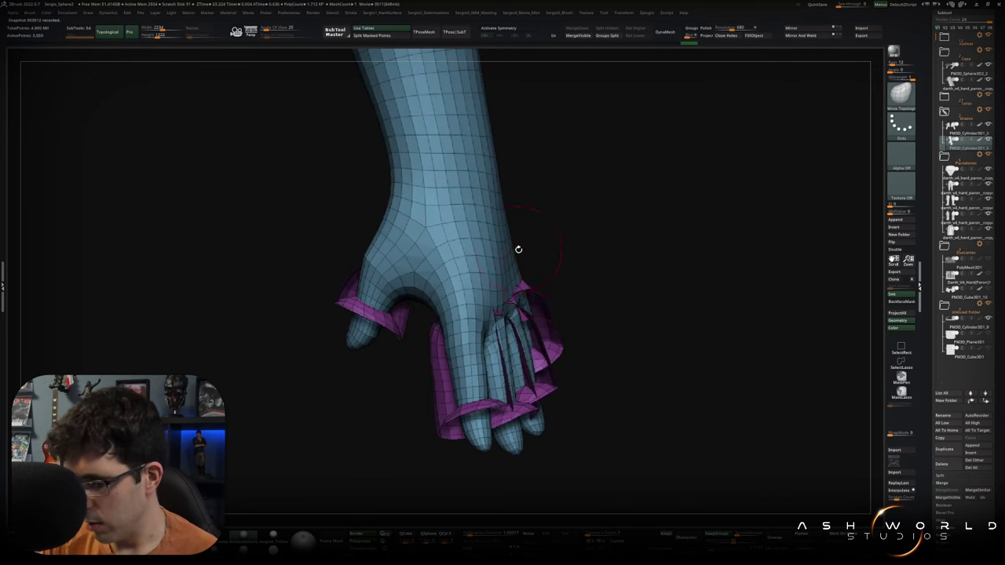
drag(518, 249, 563, 315)
key(ctrl+z)
key(h)
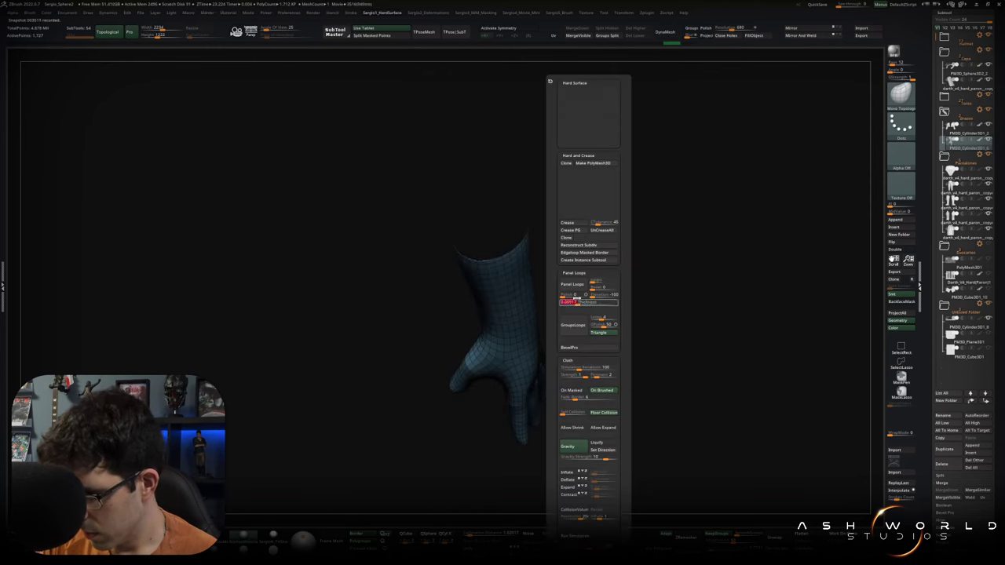
click(571, 285)
mouse_move(511, 312)
mouse_down()
mouse_move(566, 348)
mouse_move(544, 321)
mouse_move(584, 228)
mouse_up()
Mirror the hand into a pair and show the full figure with the cape hidden.
click(804, 36)
key(shift+s)
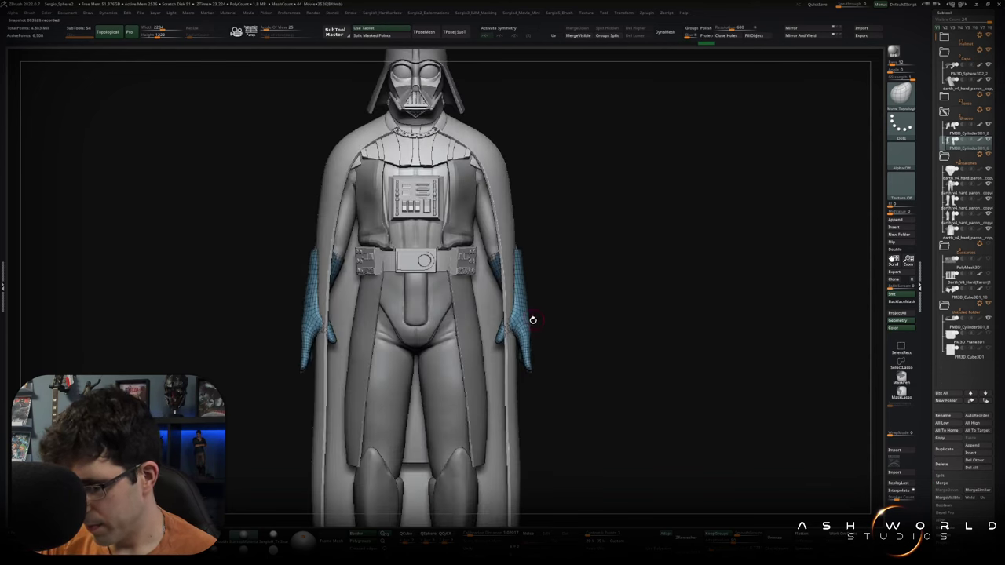
mouse_move(553, 304)
mouse_down()
mouse_move(490, 259)
mouse_move(521, 261)
mouse_move(534, 233)
mouse_move(538, 285)
mouse_up()
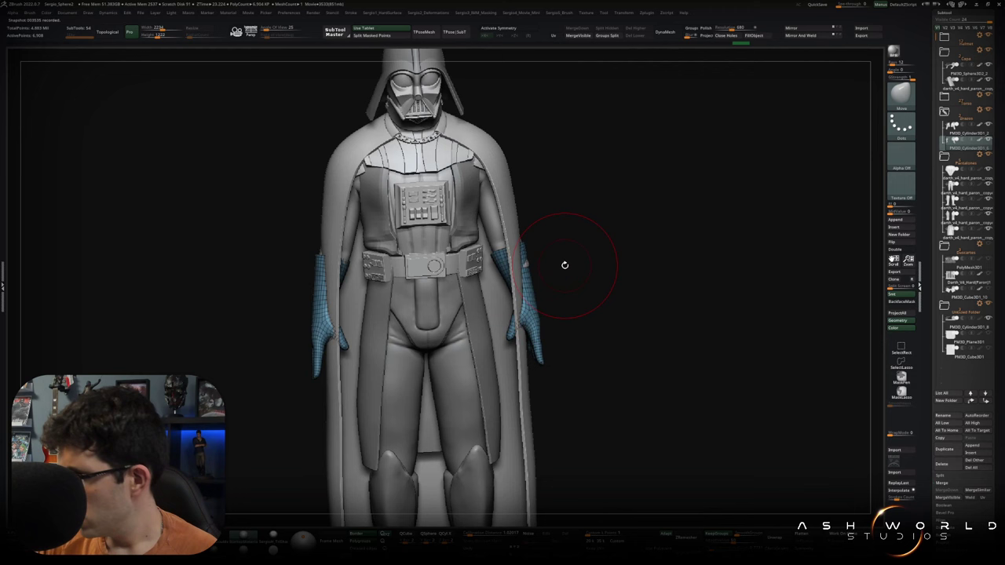
key(h)
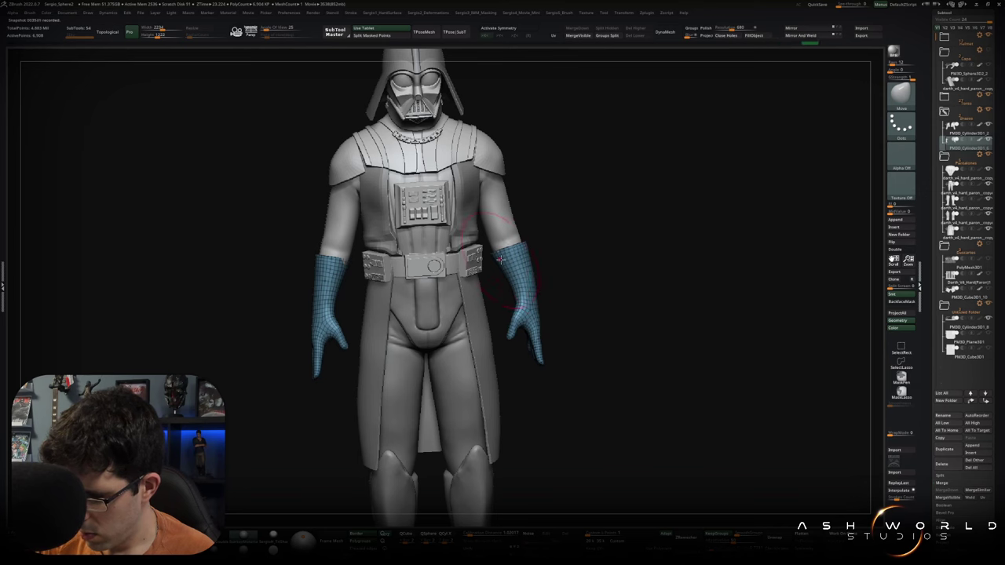
mouse_move(509, 270)
mouse_down()
mouse_move(540, 273)
mouse_move(496, 272)
mouse_move(538, 271)
mouse_move(502, 270)
mouse_move(511, 270)
mouse_up()
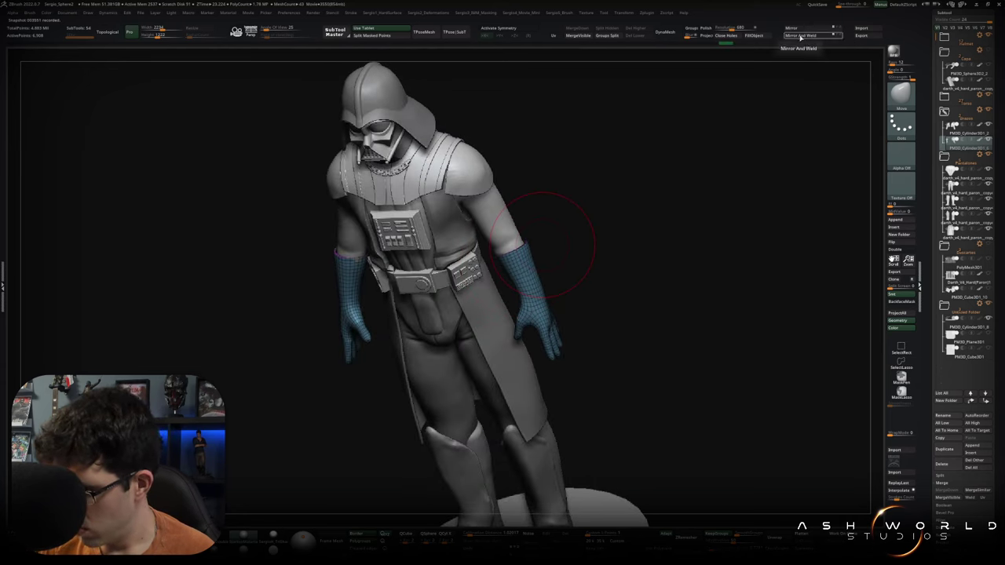
Turn on X symmetry and orbit the figure, switching between the upper-arm and glove subtools.
key(x)
mouse_move(526, 274)
right_down()
mouse_move(542, 283)
mouse_move(524, 287)
right_up()
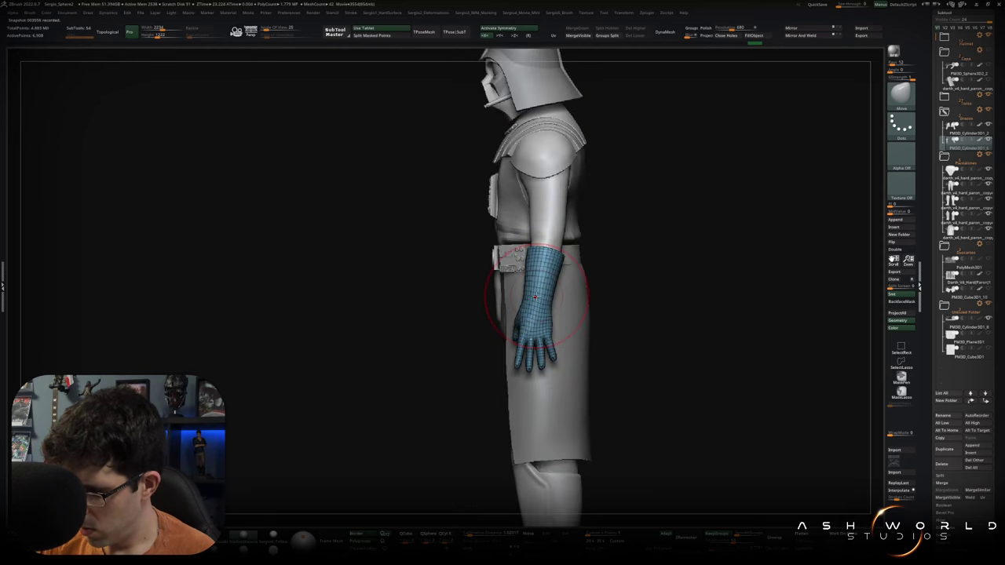
right_drag(533, 292, 516, 289)
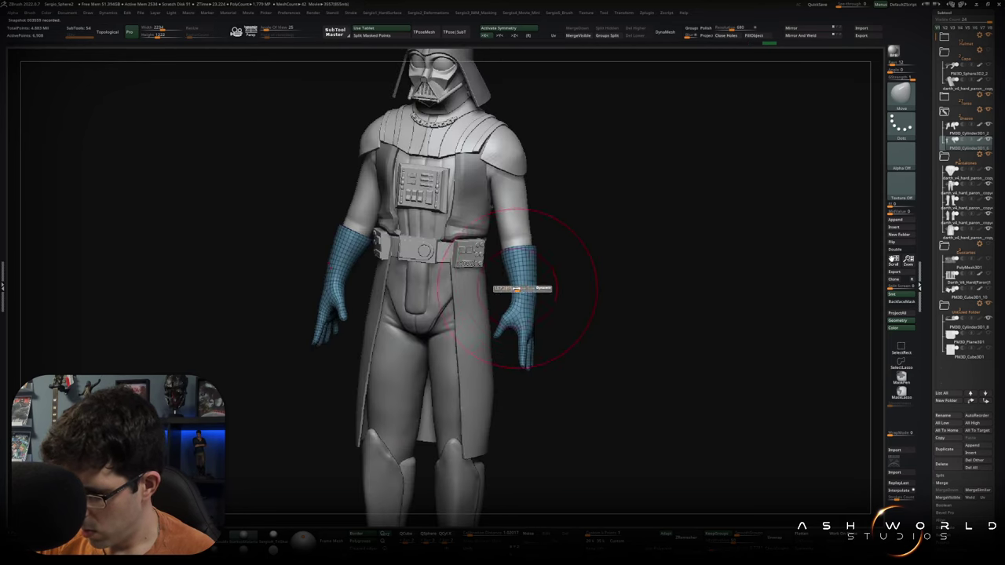
right_drag(482, 343, 526, 236)
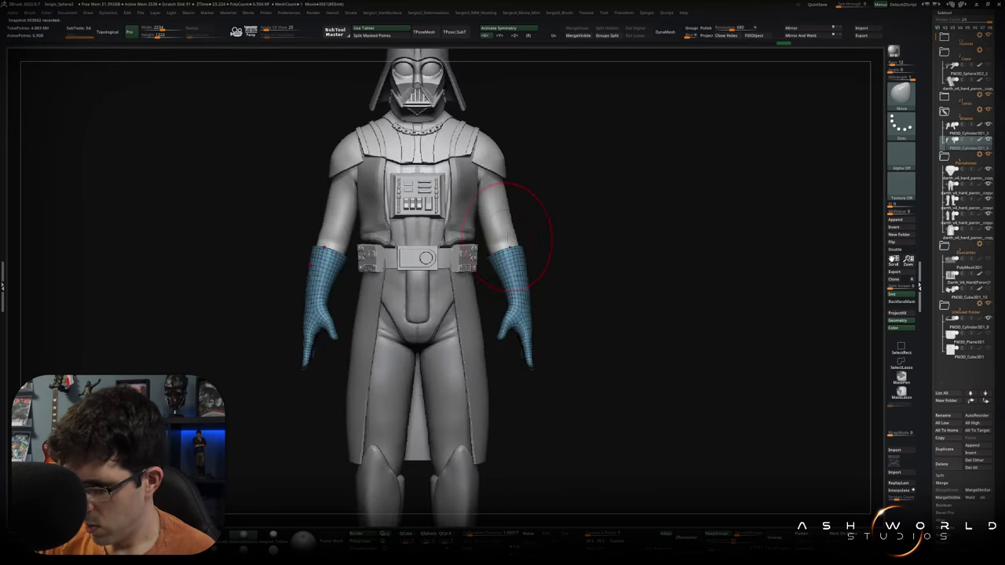
alt+click(502, 236)
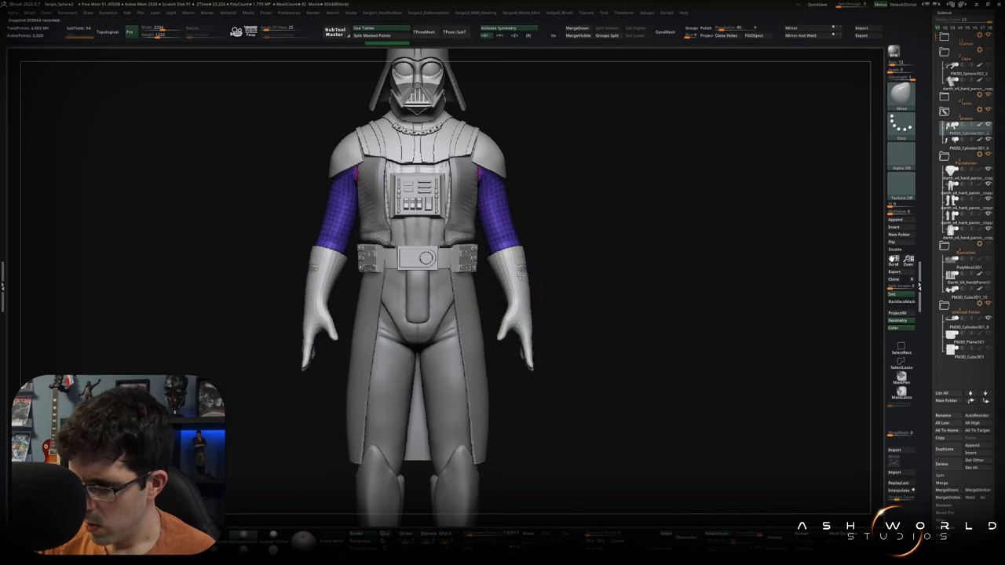
right_drag(515, 272, 523, 275)
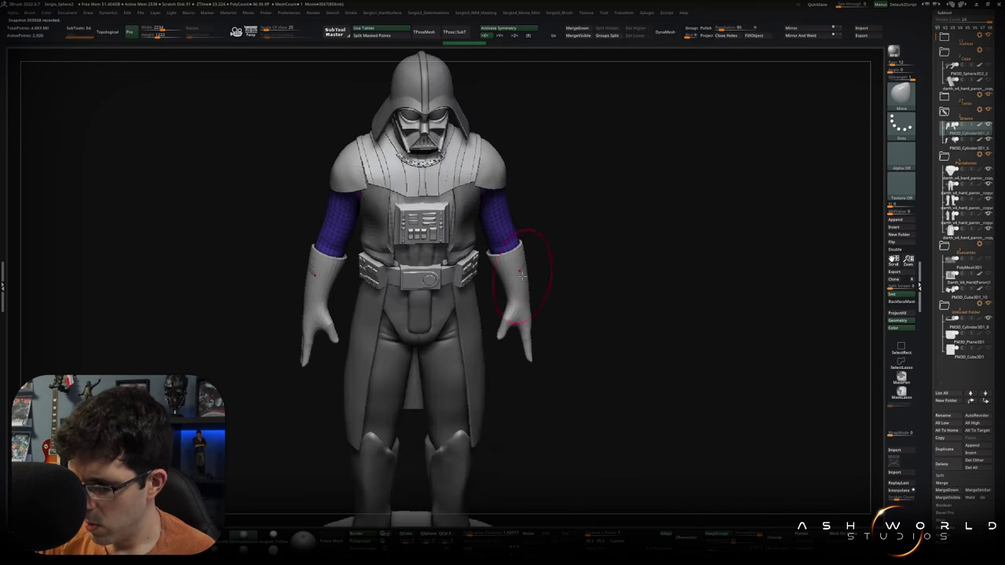
alt+click(512, 277)
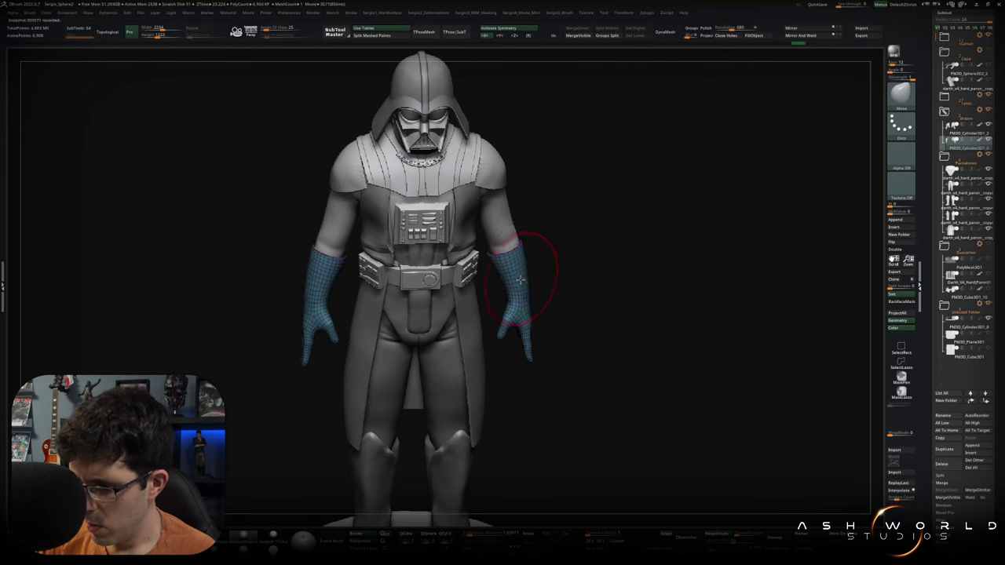
mouse_move(520, 280)
ctrl+right_down()
mouse_move(583, 288)
mouse_move(587, 303)
ctrl+right_up()
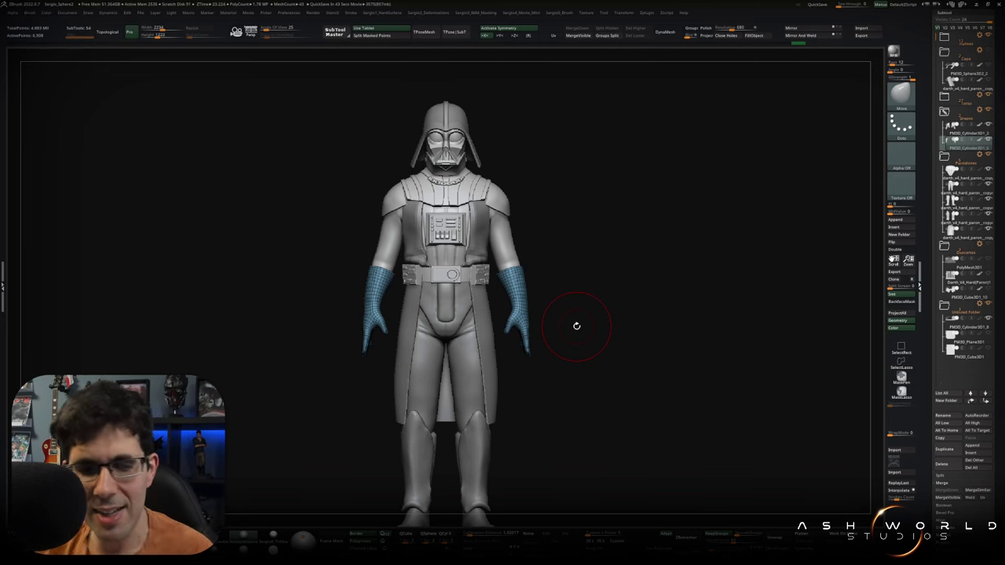
Select the shoulder armour subtool and frame Vader's chest box and shoulders with Shift+F.
mouse_move(577, 325)
mouse_down()
mouse_move(583, 311)
mouse_move(510, 299)
mouse_up()
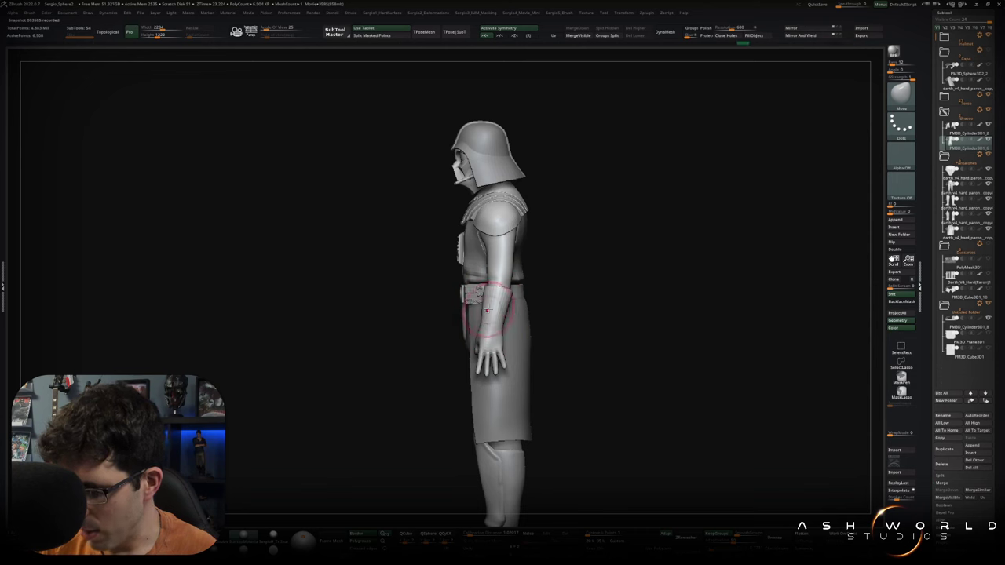
shift+drag(494, 322, 501, 312)
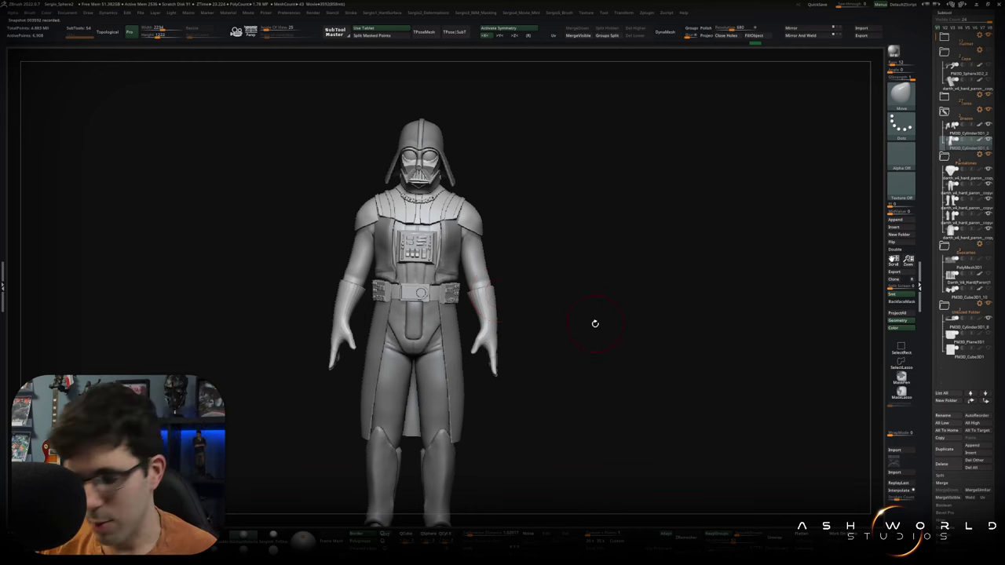
drag(596, 323, 573, 343)
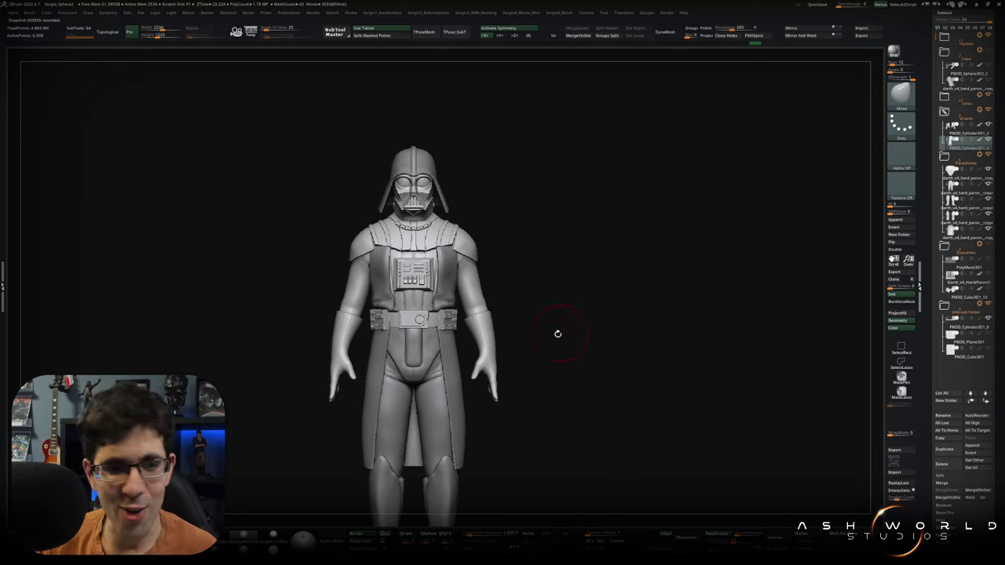
drag(563, 336, 513, 352)
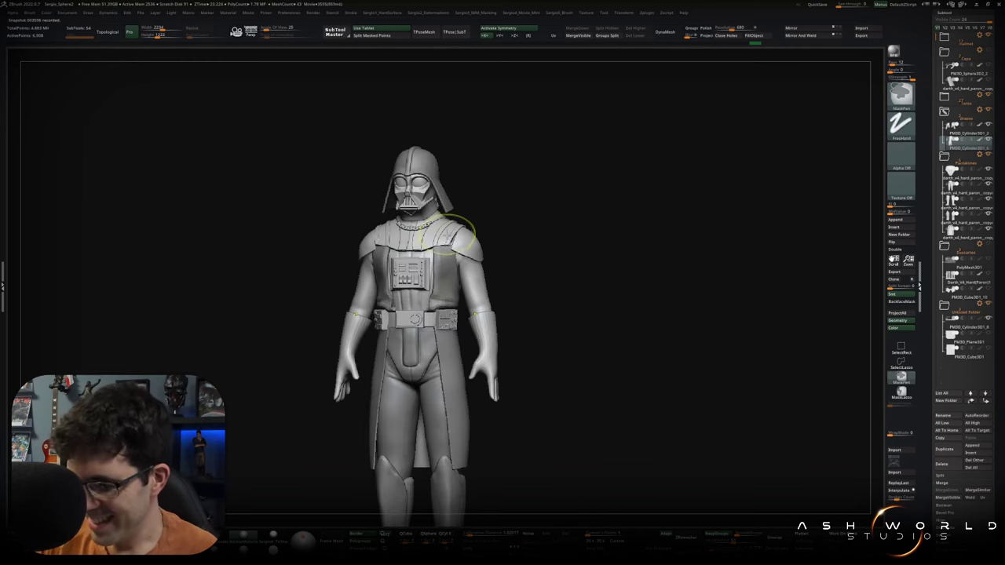
shift+drag(449, 232, 454, 235)
alt+click(454, 235)
mouse_move(454, 235)
shift+right_down()
mouse_move(497, 281)
mouse_move(451, 288)
shift+right_up()
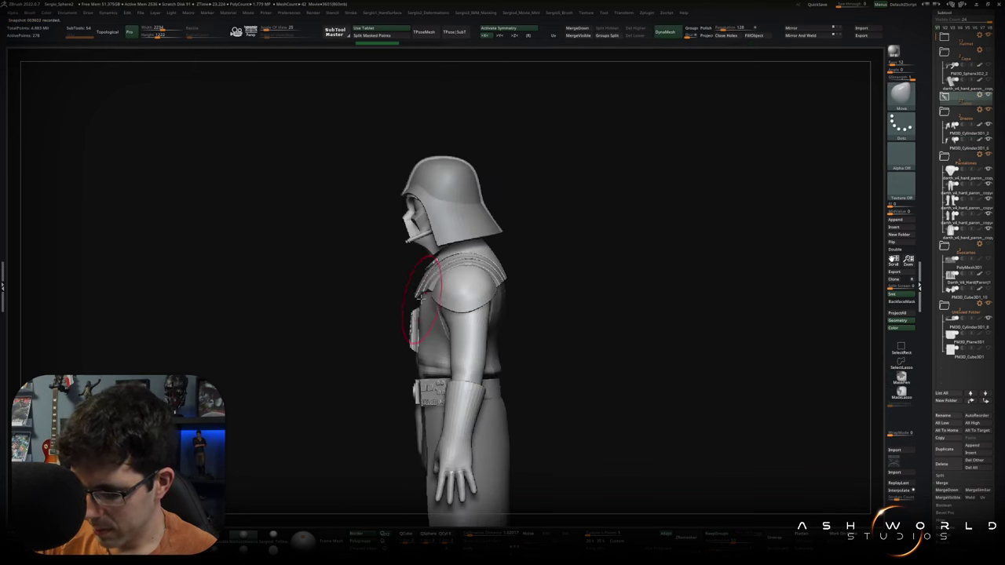
mouse_move(424, 305)
right_down()
mouse_move(397, 323)
mouse_move(461, 287)
mouse_move(427, 303)
mouse_move(459, 353)
mouse_move(425, 337)
right_up()
key(shift+f)
key(shift+f)
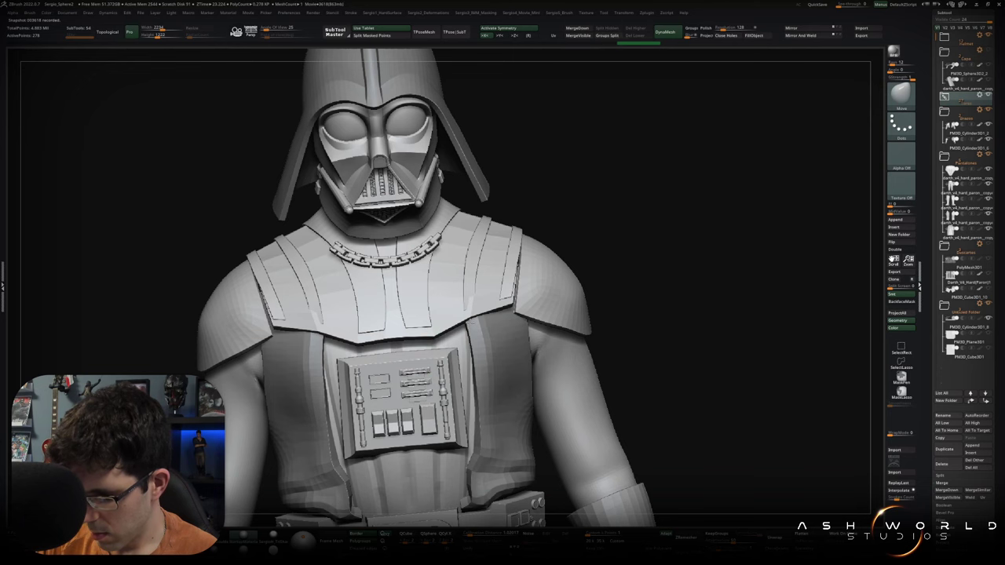
Solo the shoulder armour and hide everything except the thin stripe polygroups.
mouse_move(428, 324)
right_down()
mouse_move(474, 293)
mouse_move(426, 314)
right_up()
ctrl+shift+click(432, 319)
key(shift+f)
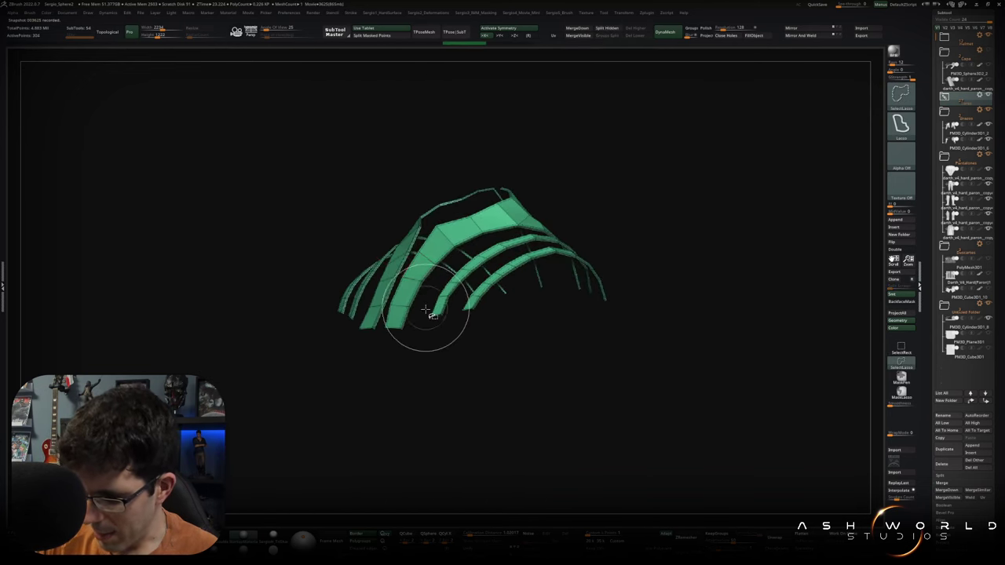
ctrl+shift+drag(427, 314, 412, 355)
right_drag(412, 355, 411, 352)
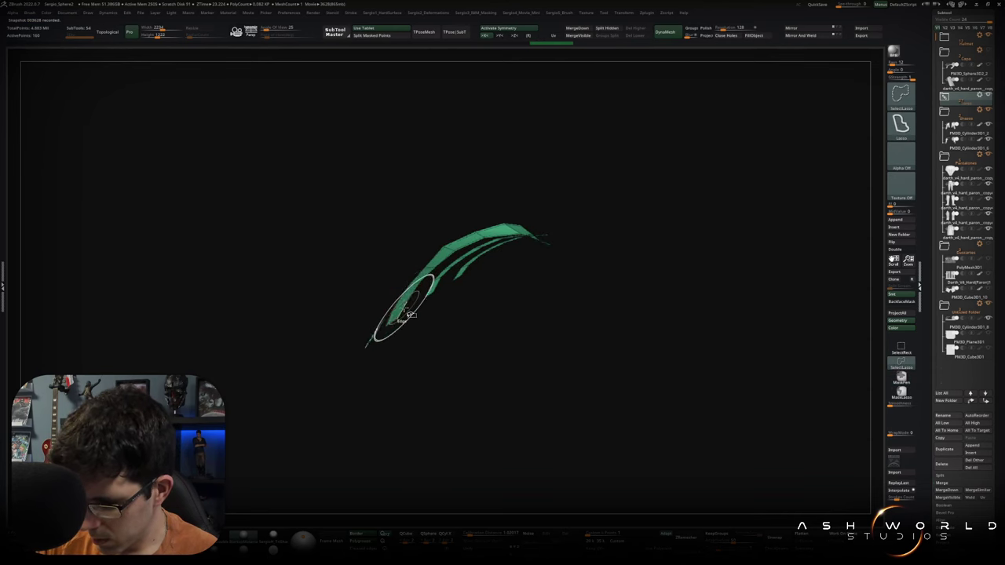
key(d)
Run Panel Loops on the stripe groups from the hard surface menu.
key(space)
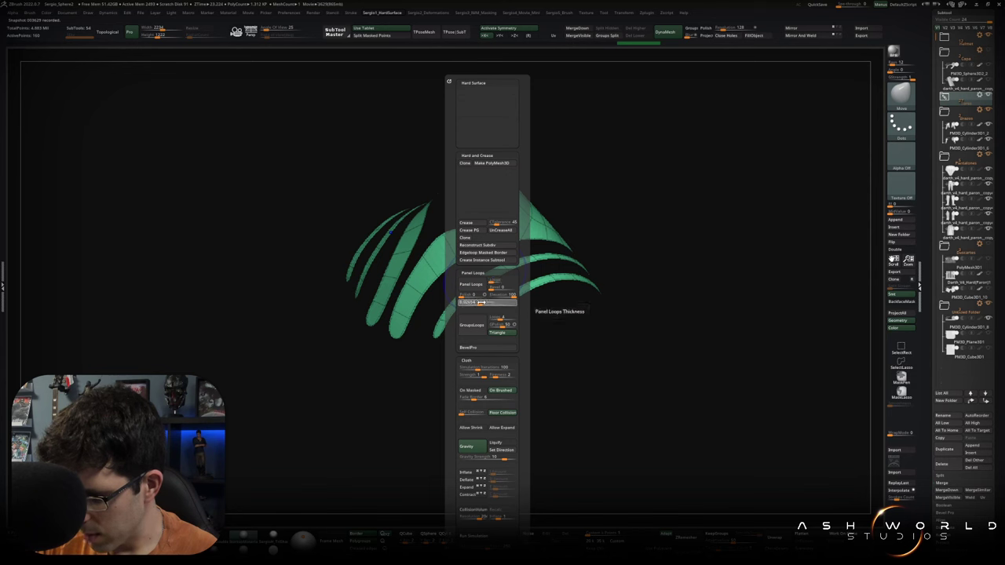
click(480, 285)
key(ctrl+z)
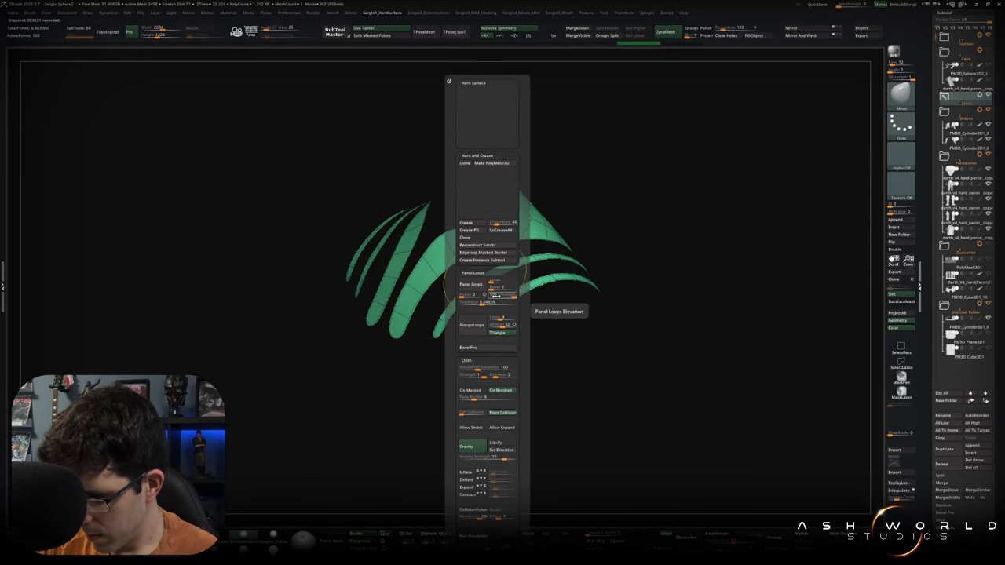
click(478, 286)
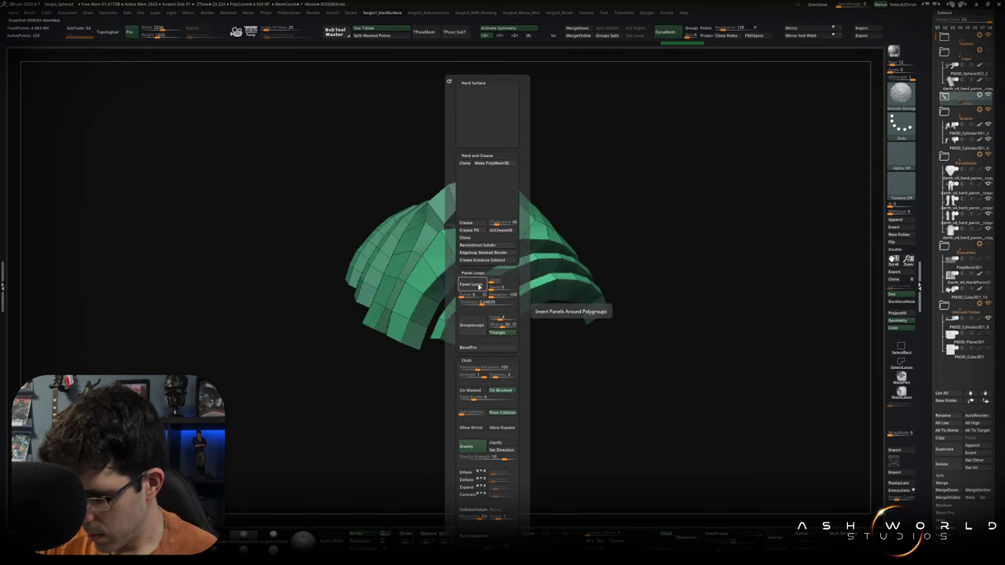
ctrl+shift+click(455, 320)
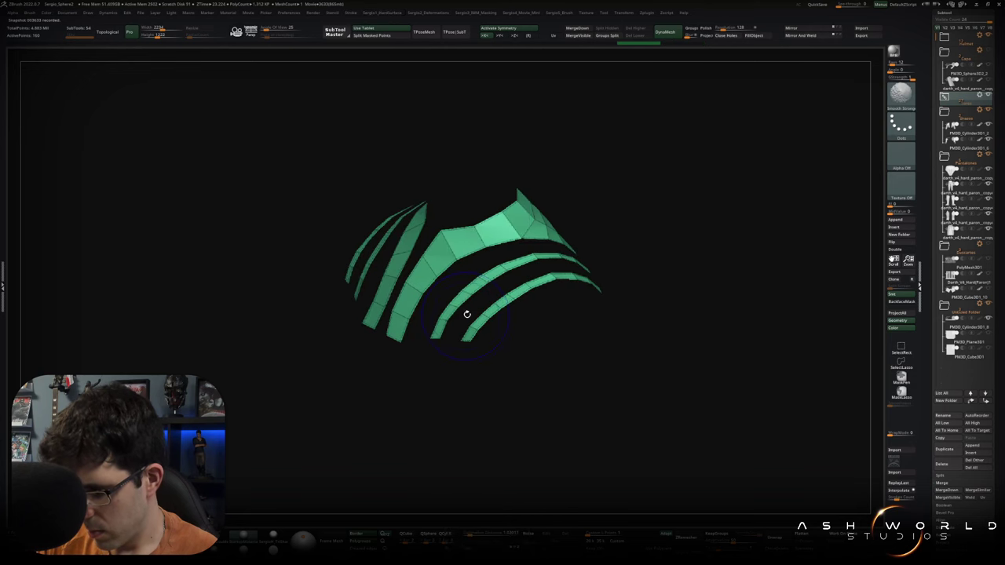
key(2)
key(1)
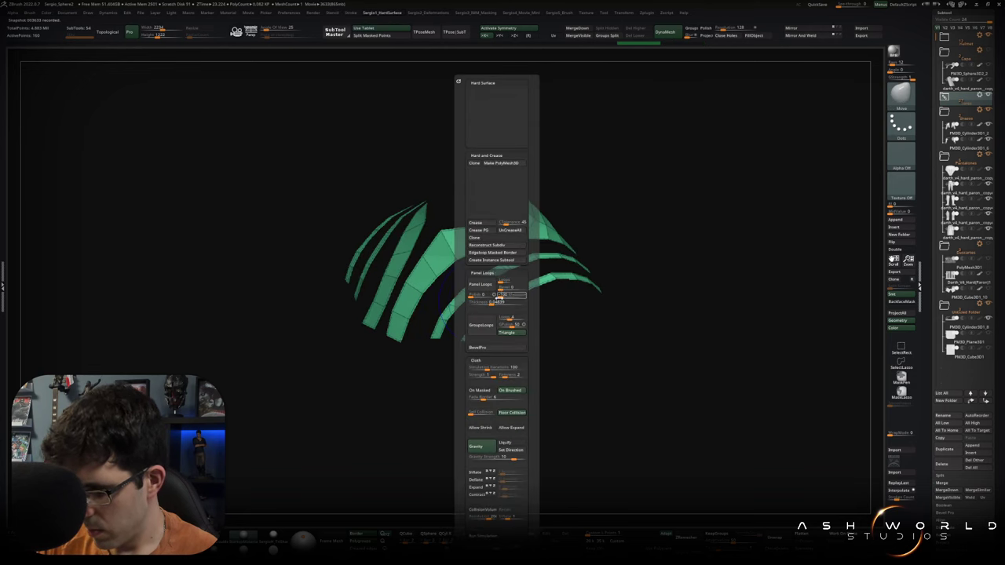
Lower the panel thickness to 0.01512, rerun Panel Loops, and exit Solo.
click(487, 287)
key(ctrl+z)
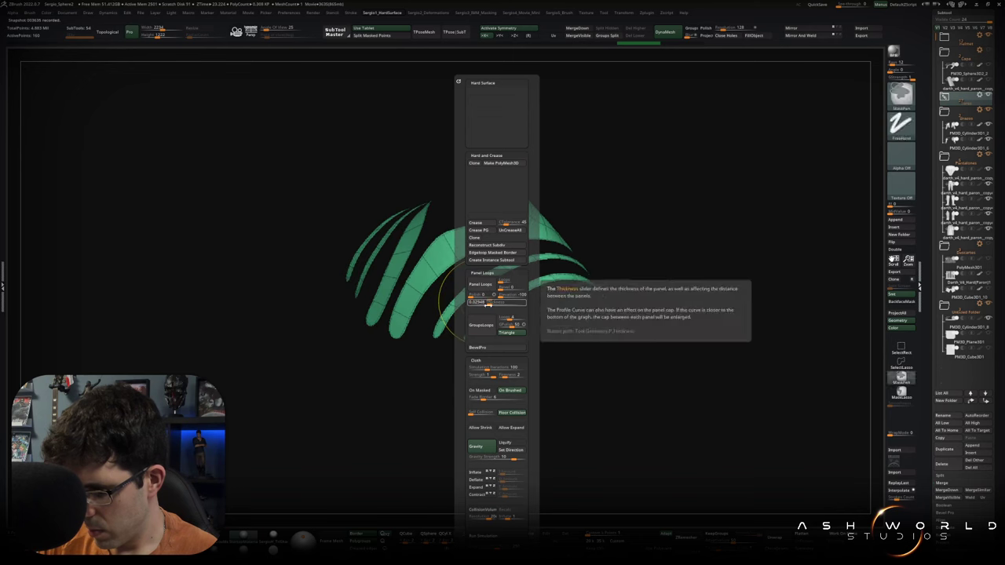
click(488, 288)
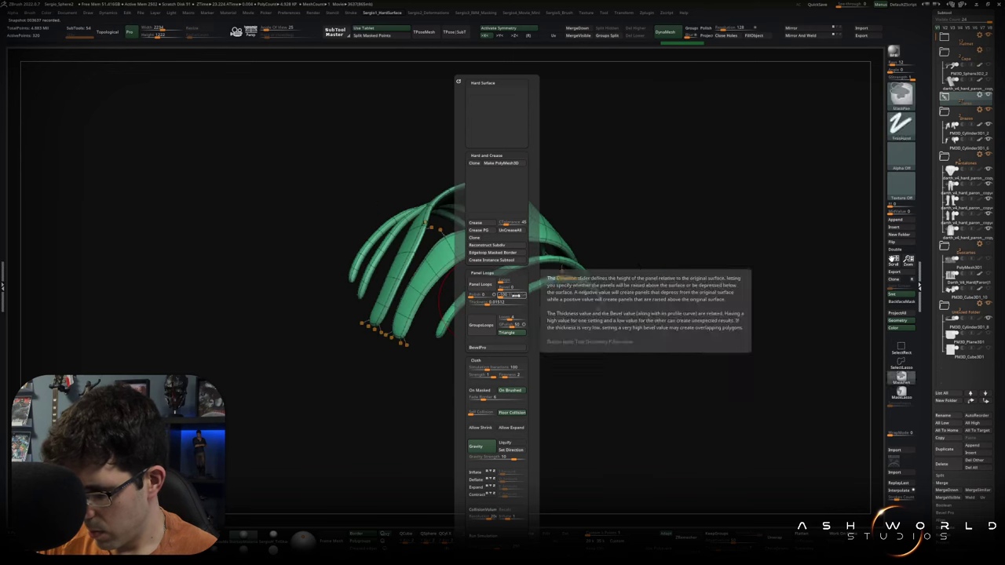
key(ctrl+z)
click(494, 302)
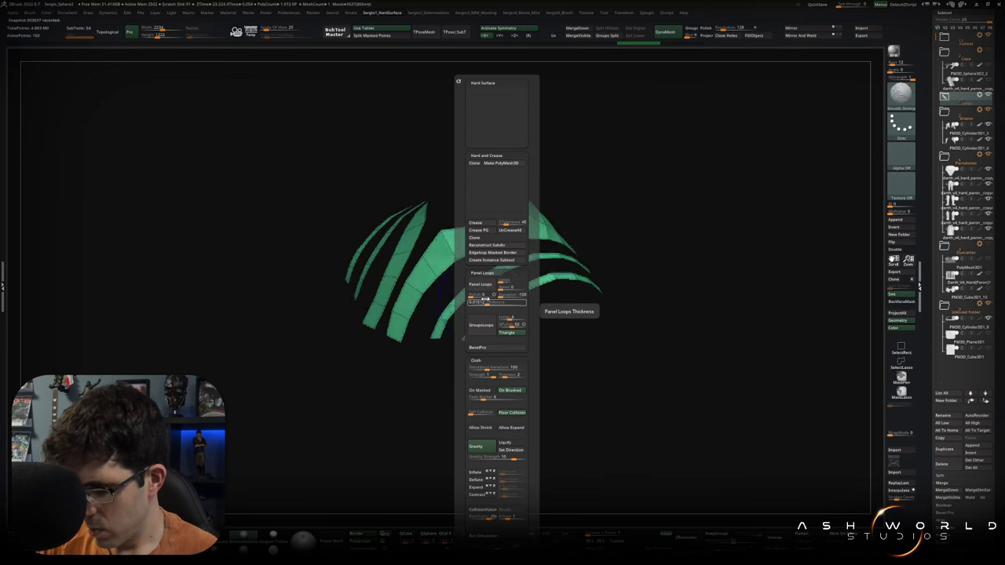
click(476, 287)
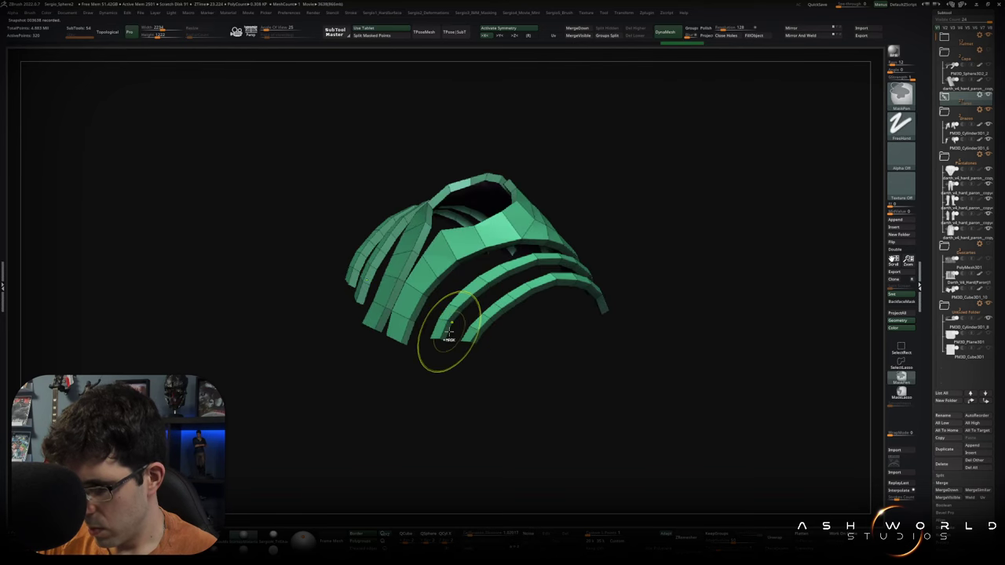
key(ctrl+shift+s)
key(space)
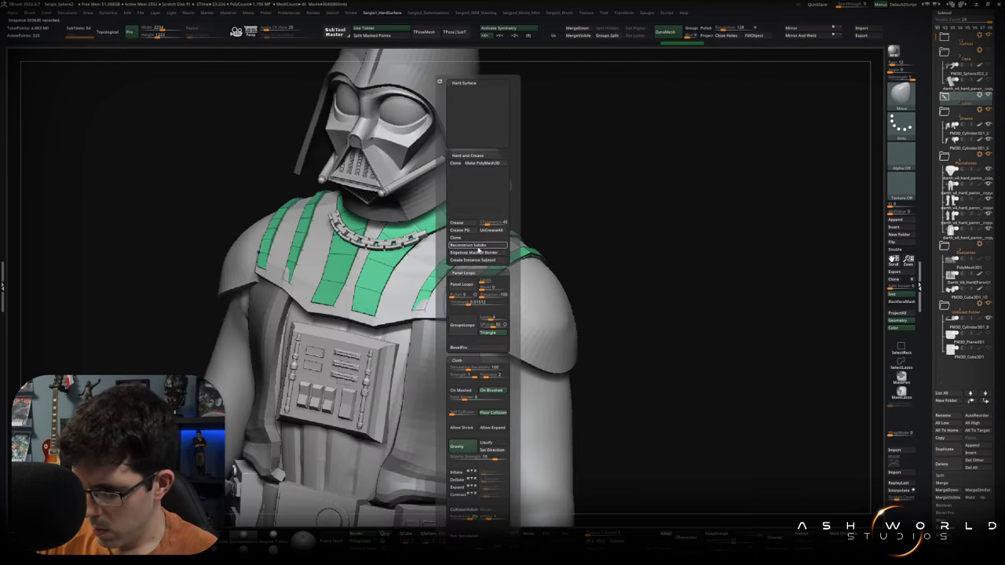
Orbit the bust through front, side and back views of the chest armour, then zoom out.
right_drag(471, 299, 377, 324)
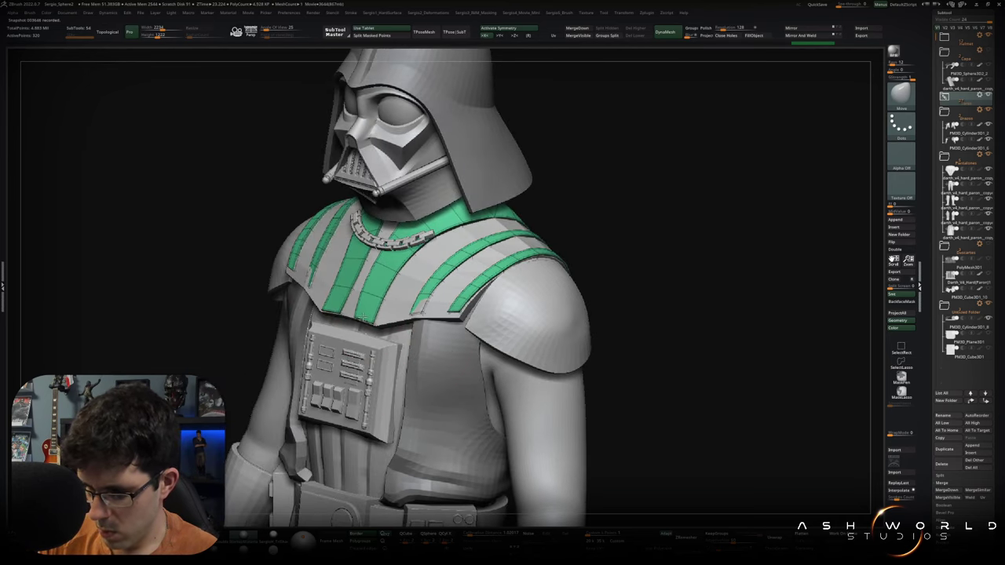
mouse_move(424, 290)
right_down()
mouse_move(414, 324)
mouse_move(423, 298)
right_up()
alt+click(446, 289)
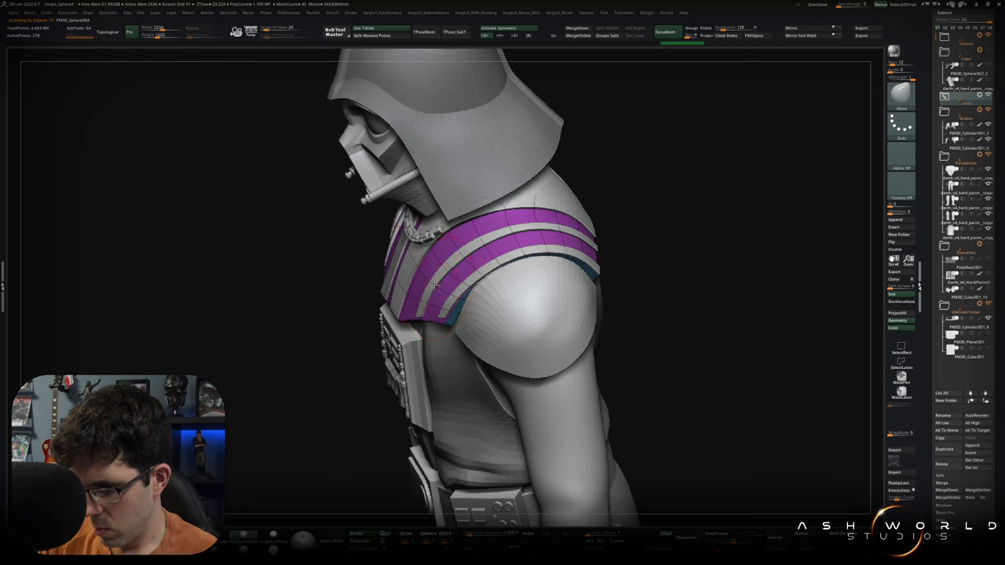
alt+click(424, 310)
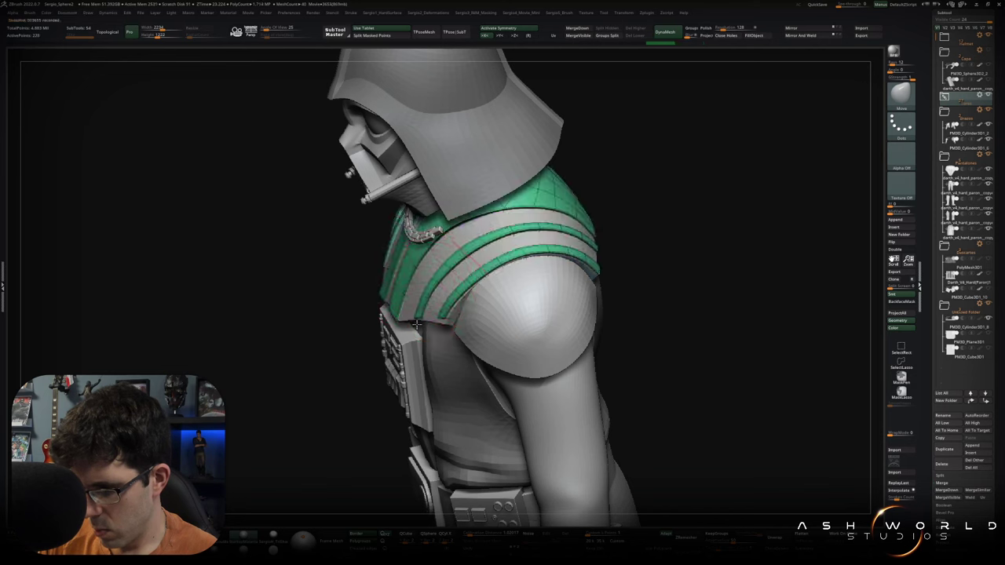
right_drag(417, 322, 424, 324)
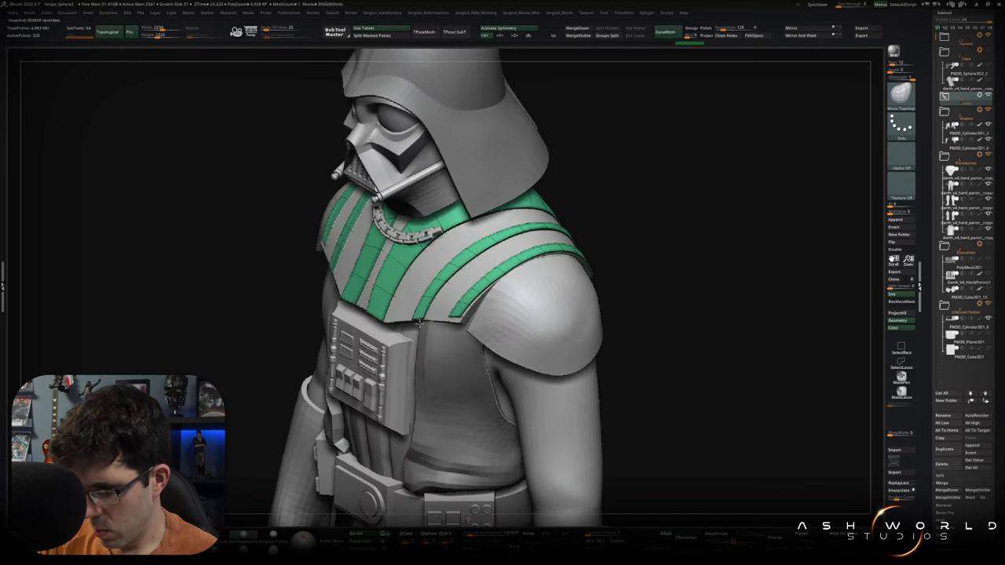
mouse_move(461, 322)
right_down()
mouse_move(482, 298)
mouse_move(469, 311)
right_up()
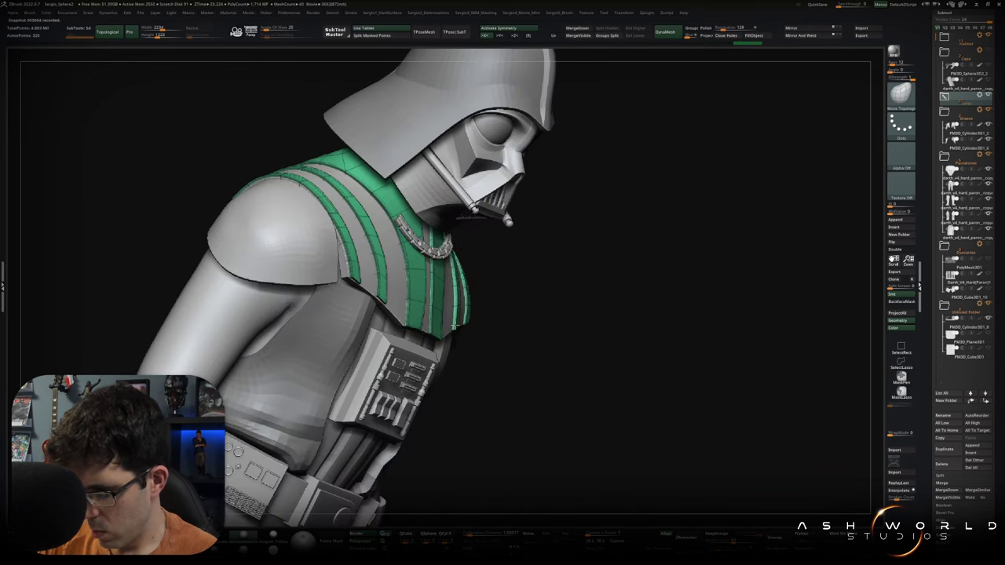
right_drag(466, 317, 457, 294)
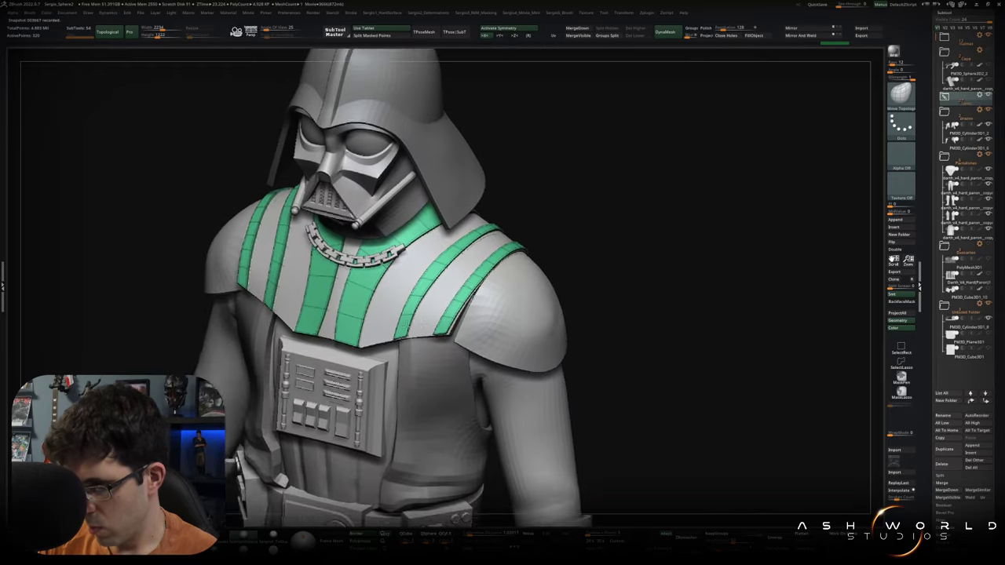
right_drag(458, 294, 445, 288)
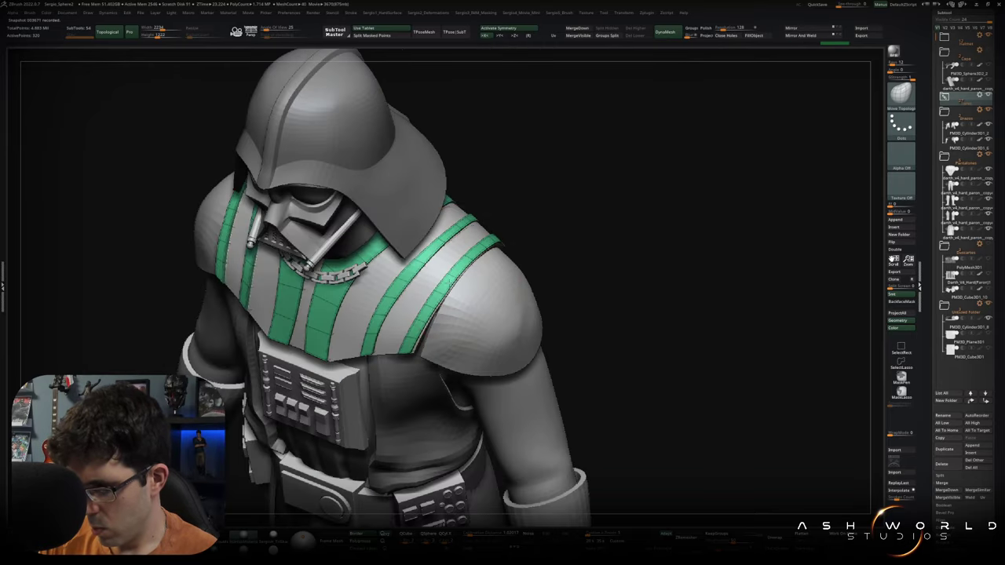
right_drag(508, 277, 483, 276)
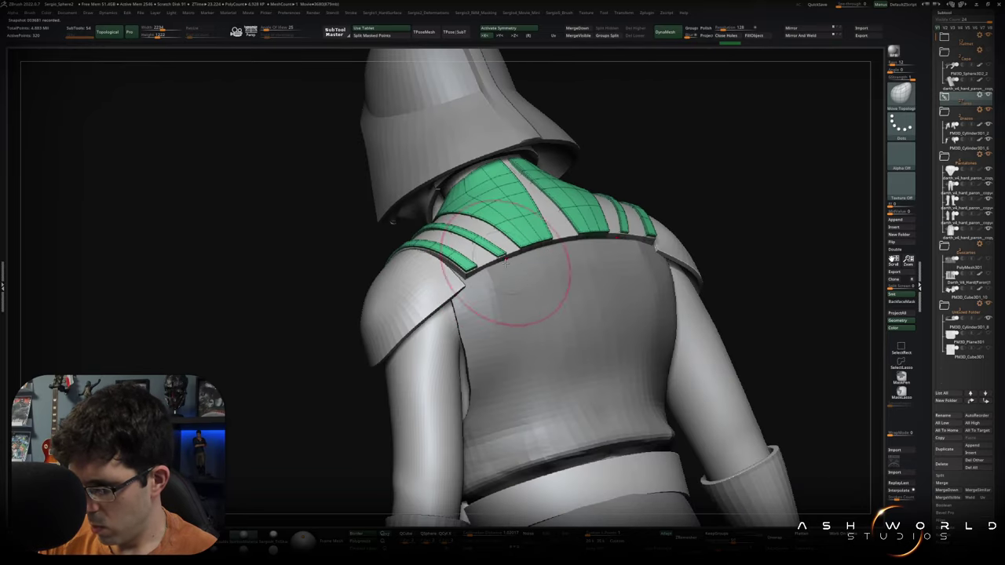
mouse_move(536, 255)
right_down()
mouse_move(539, 303)
mouse_move(583, 280)
mouse_move(516, 325)
right_up()
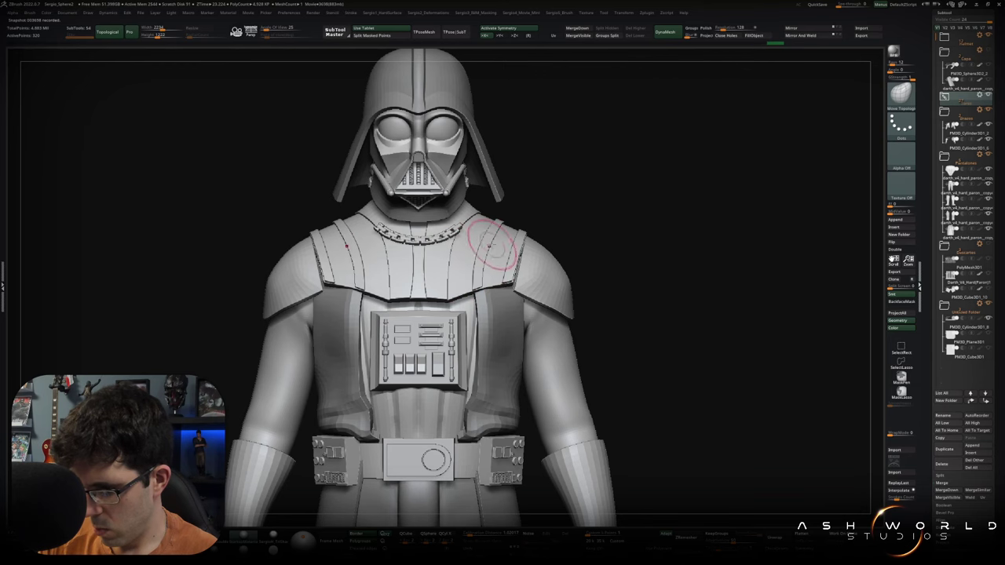
ctrl+right_drag(475, 310, 568, 278)
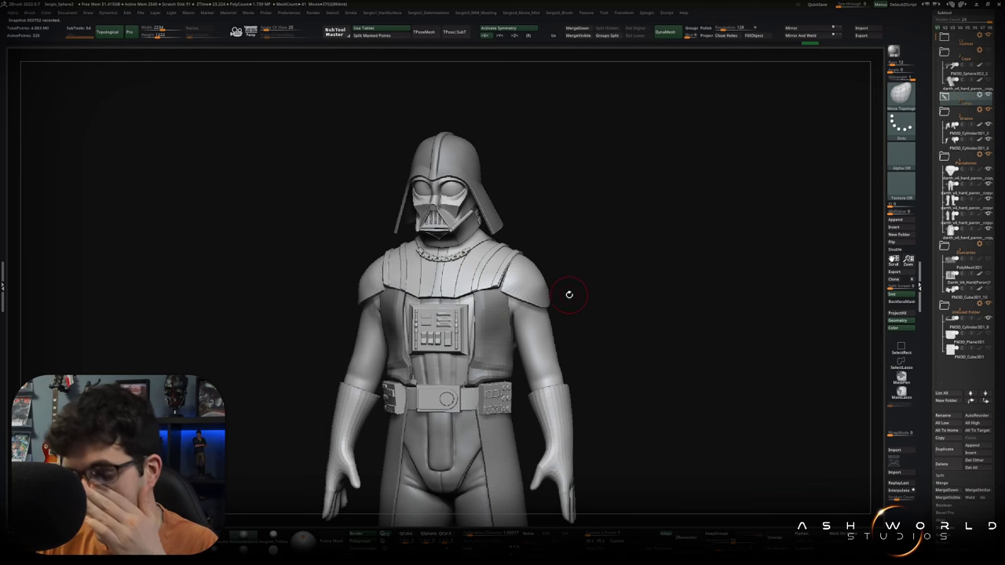
View the whole figure in side profile and switch to the Move brush (B-M-V).
mouse_move(604, 294)
ctrl+right_down()
mouse_move(588, 323)
mouse_move(568, 226)
ctrl+right_up()
mouse_move(573, 324)
right_down()
mouse_move(549, 348)
mouse_move(518, 347)
mouse_move(545, 364)
mouse_move(558, 350)
mouse_move(550, 367)
mouse_move(507, 363)
mouse_move(560, 321)
mouse_move(544, 345)
right_up()
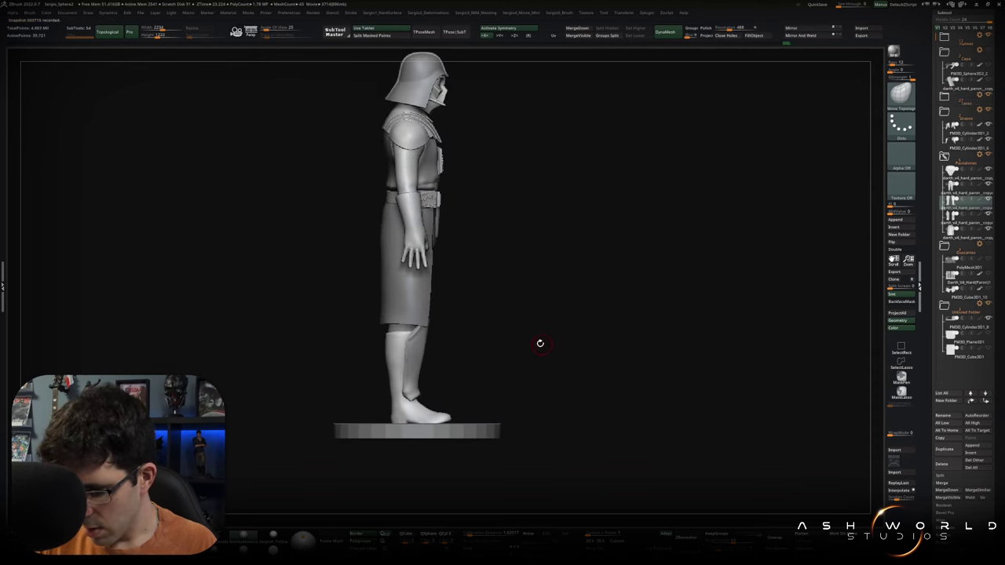
key(b)
key(m)
key(v)
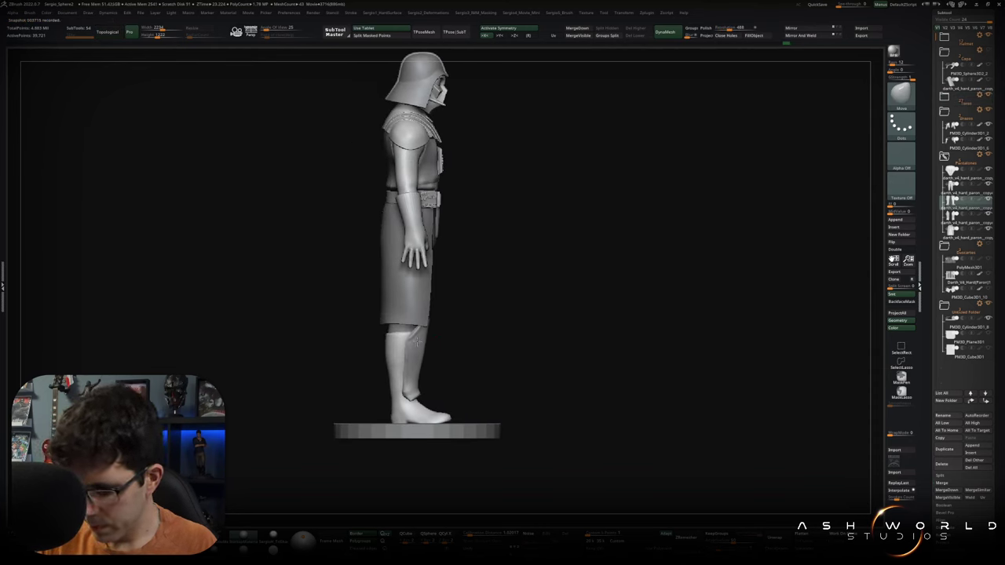
Turn the figure back to the front and select the pants subtool.
mouse_move(451, 345)
right_down()
mouse_move(465, 353)
mouse_move(487, 325)
mouse_move(526, 335)
right_up()
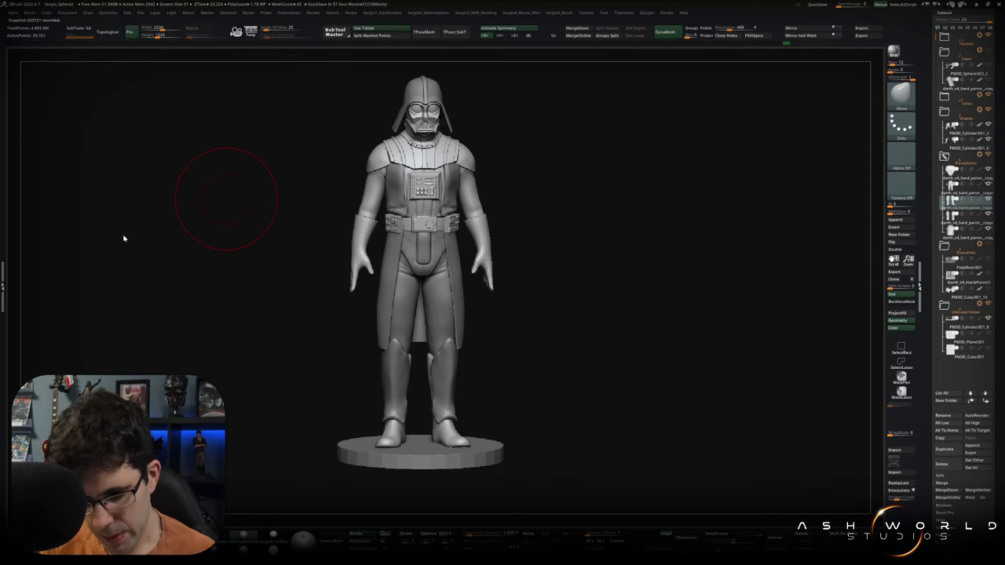
right_drag(444, 306, 464, 303)
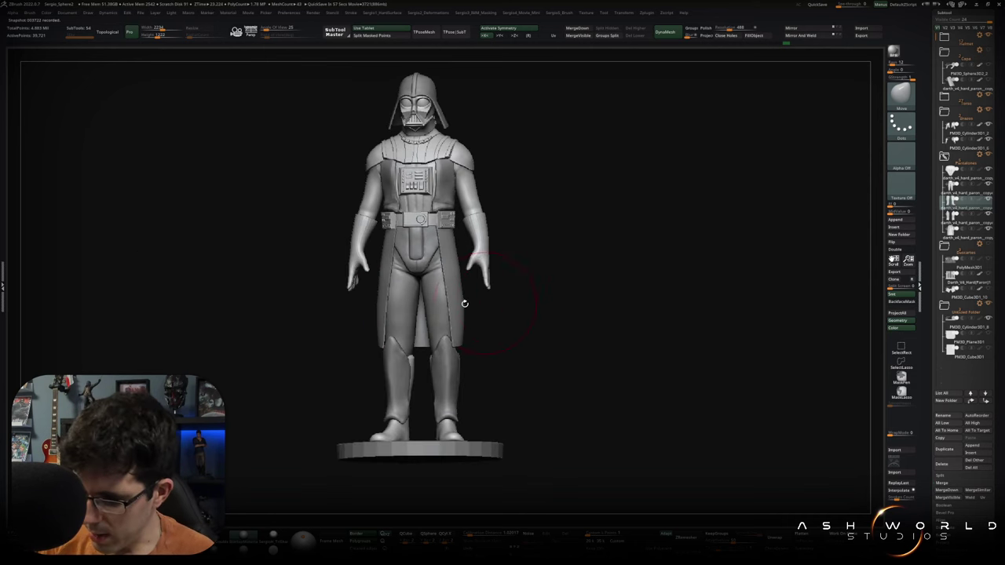
right_drag(408, 324, 439, 322)
alt+click(404, 314)
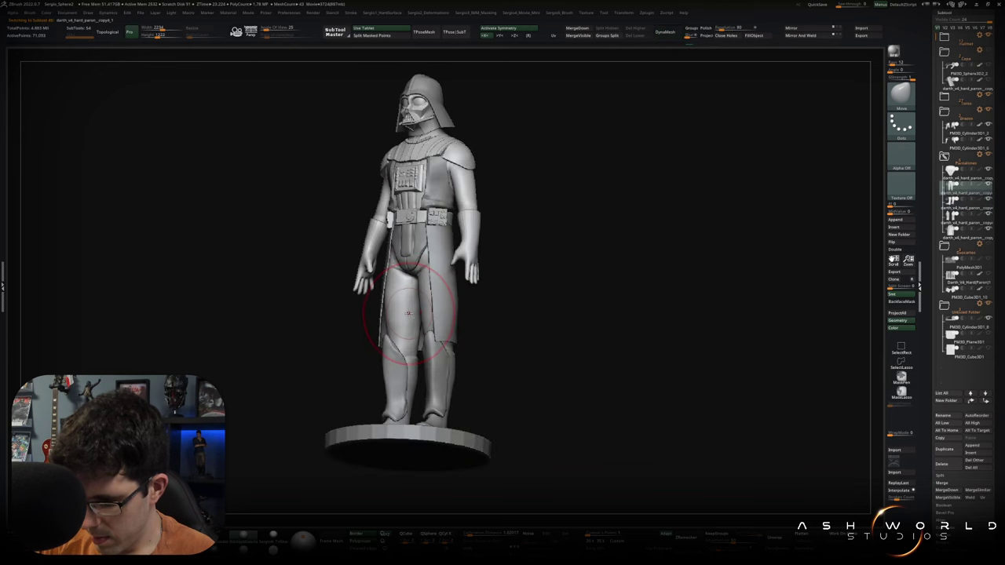
Solo the pants and work around the leg from below, side and front views.
click(901, 378)
mouse_move(411, 292)
right_down()
mouse_move(424, 297)
mouse_move(422, 278)
mouse_move(413, 289)
mouse_move(422, 295)
right_up()
scroll(424, 292, up, 3)
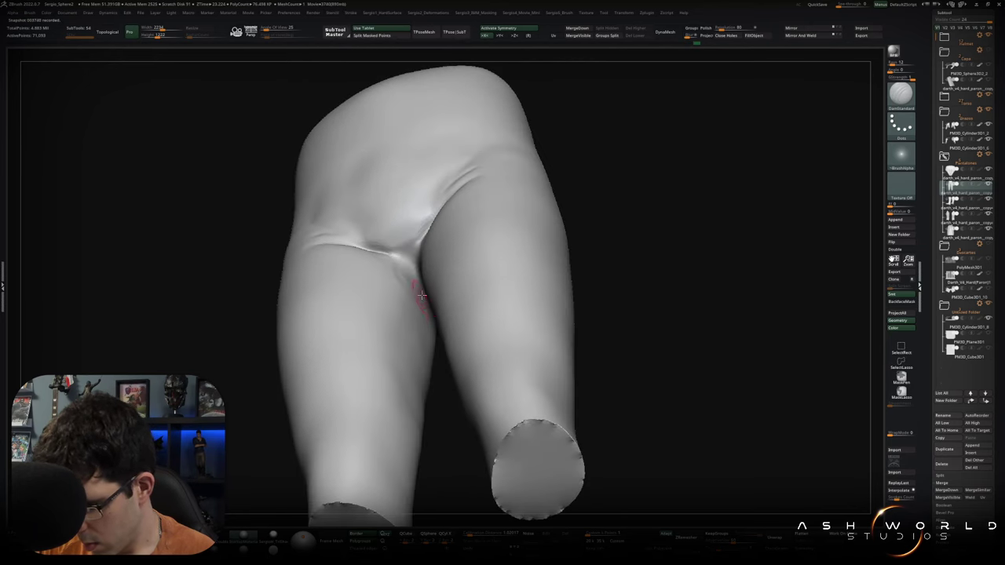
mouse_move(417, 386)
right_down()
mouse_move(415, 321)
mouse_move(427, 296)
right_up()
right_drag(401, 397, 426, 317)
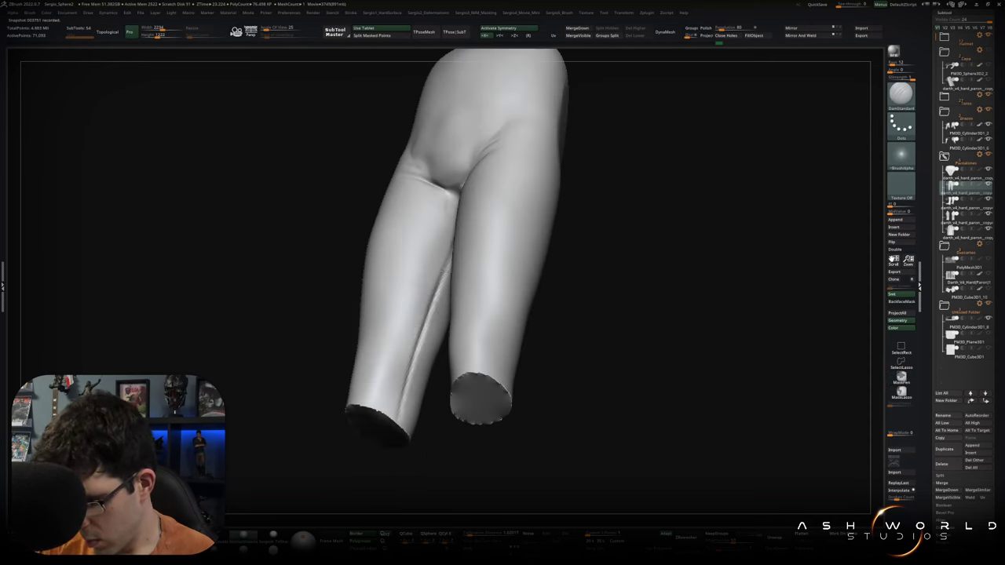
mouse_move(444, 271)
right_down()
mouse_move(448, 329)
mouse_move(442, 303)
mouse_move(518, 309)
mouse_move(450, 164)
right_up()
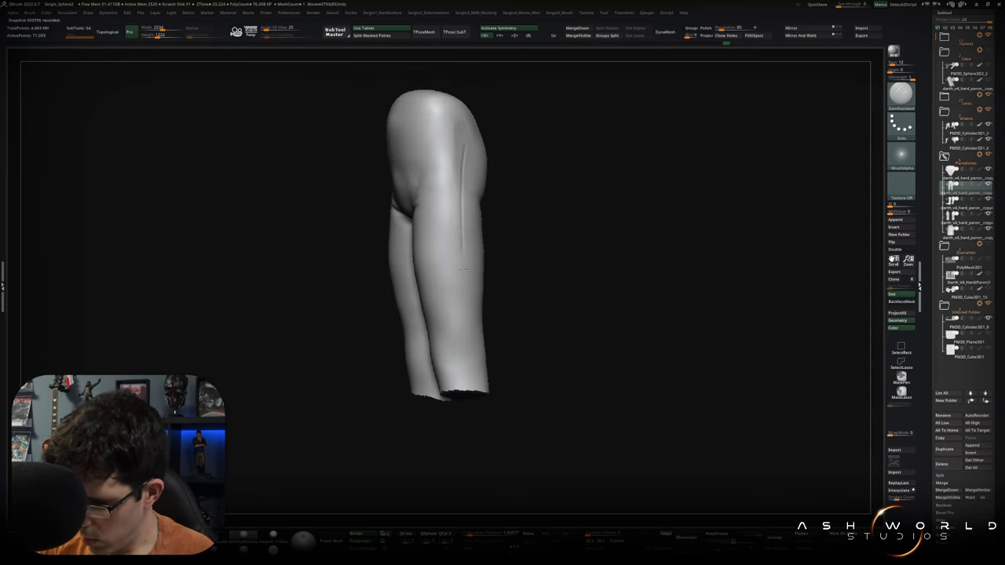
mouse_move(466, 400)
right_down()
mouse_move(451, 343)
mouse_move(460, 391)
right_up()
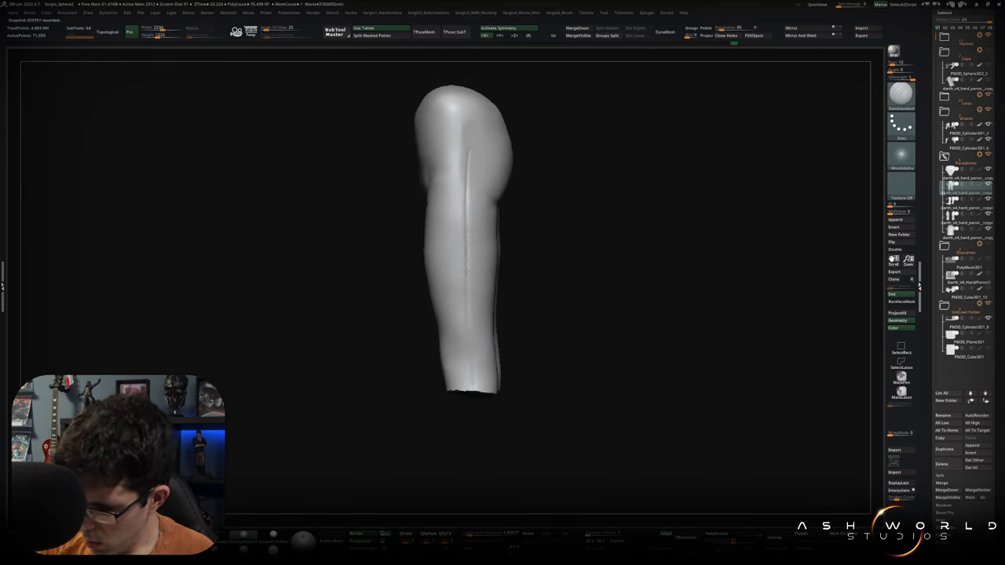
right_drag(473, 396, 489, 364)
Turn off Solo to show the whole figure in side view and reselect the Move brush.
ctrl+shift+click(536, 334)
mouse_move(536, 334)
right_down()
mouse_move(554, 337)
mouse_move(548, 297)
mouse_move(557, 314)
mouse_move(575, 269)
mouse_move(584, 290)
mouse_move(565, 302)
right_up()
shift+right_drag(428, 363, 424, 366)
key(b)
key(m)
key(v)
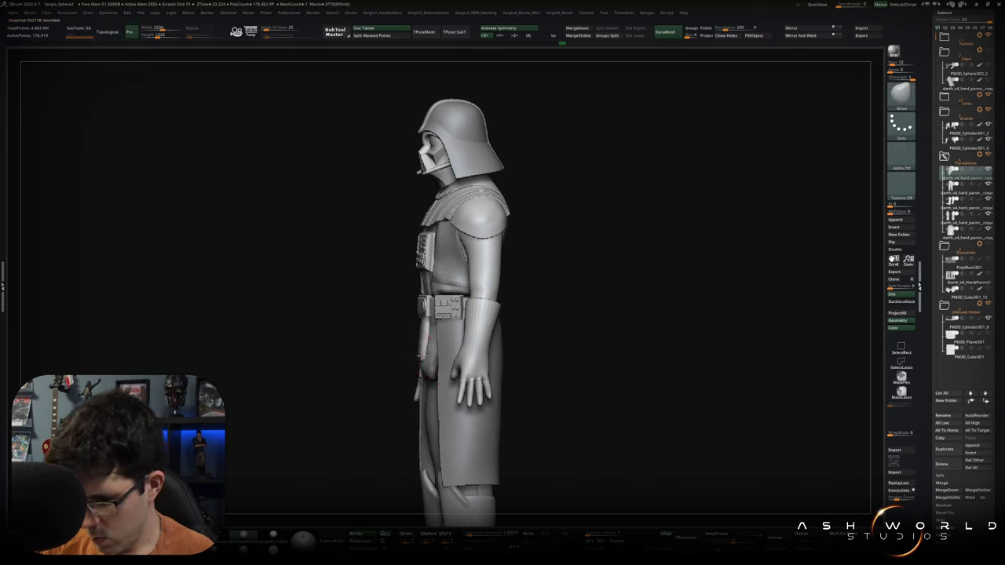
Orbit to a three-quarter view and solo the crotch armour piece with Ctrl+Shift+S.
mouse_move(425, 366)
right_down()
mouse_move(448, 366)
mouse_move(423, 369)
mouse_move(402, 339)
right_up()
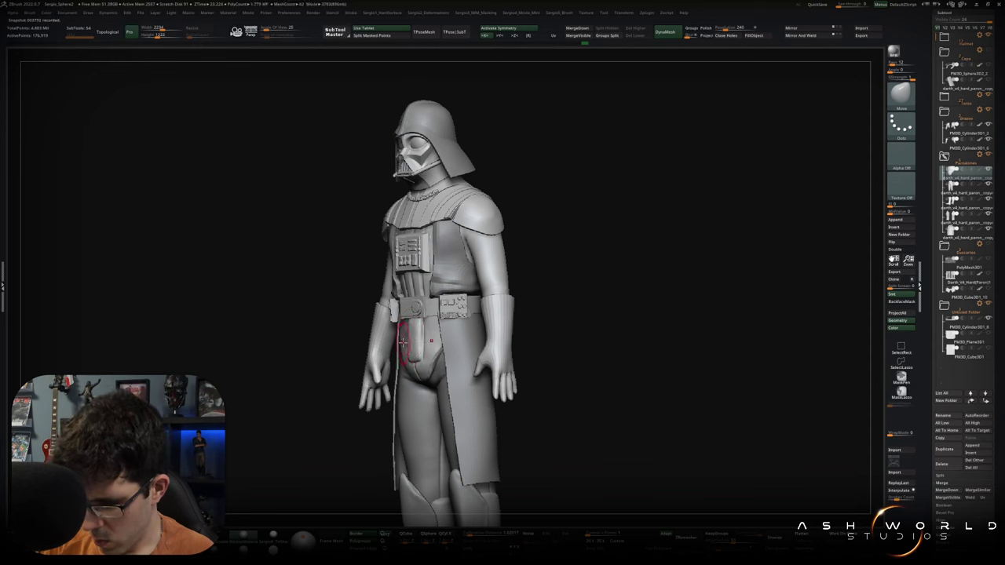
mouse_move(410, 343)
right_down()
mouse_move(525, 321)
mouse_move(514, 327)
mouse_move(520, 311)
mouse_move(490, 312)
right_up()
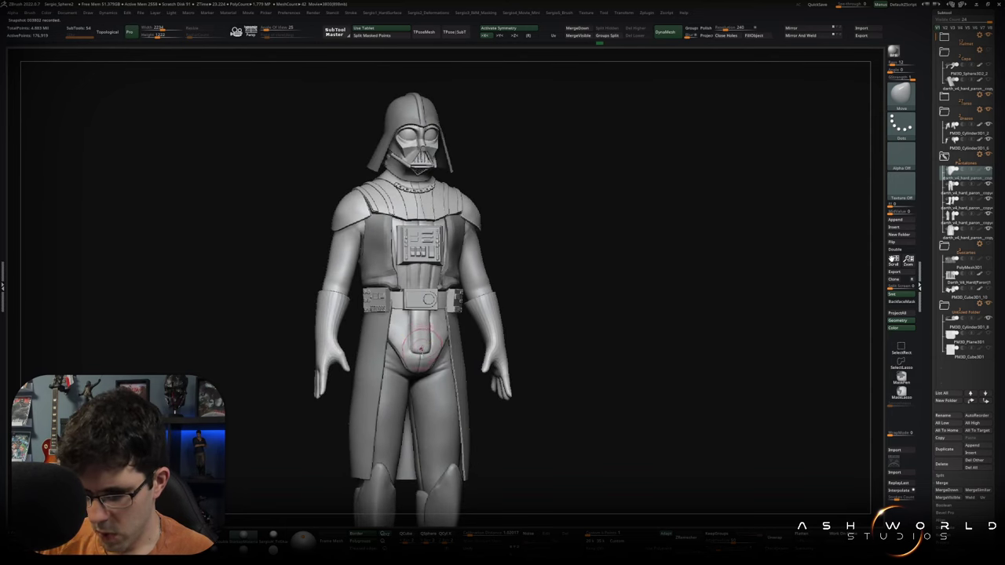
key(ctrl+shift+s)
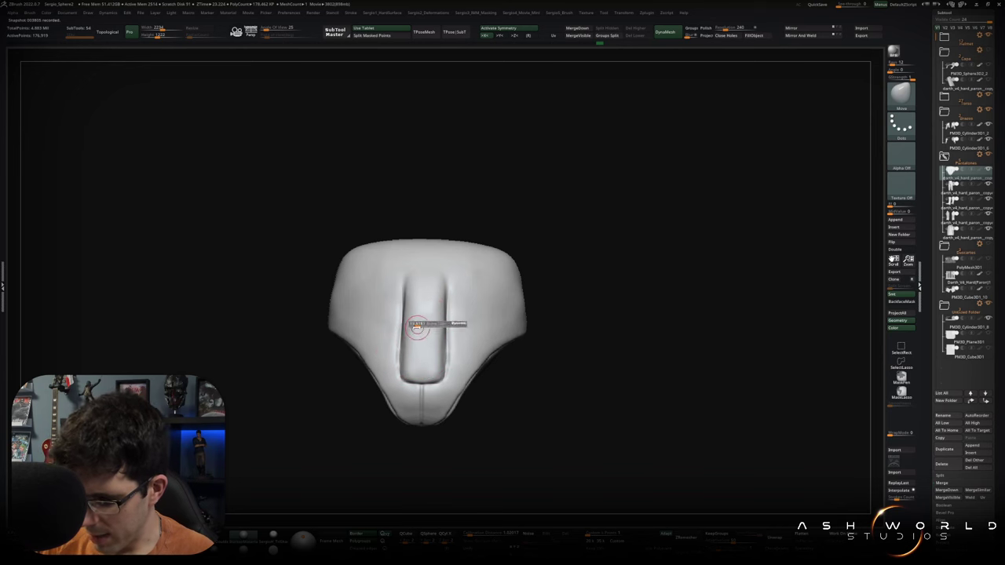
right_drag(417, 327, 436, 323)
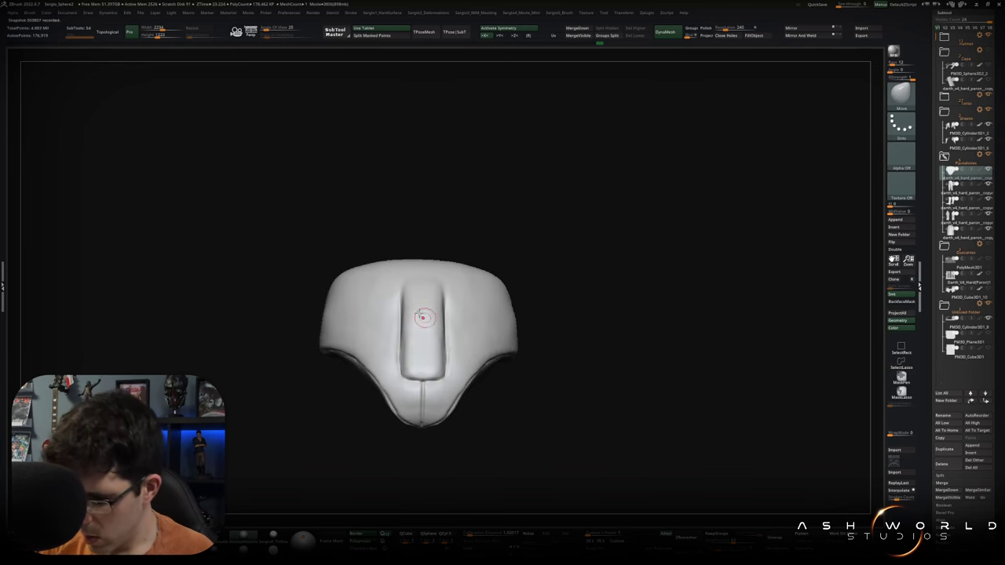
Mask the groin piece's raised centre panel, then invert the mask so only the panel is free.
key(f)
mouse_move(401, 265)
ctrl+mouse_down()
mouse_move(398, 326)
mouse_move(408, 269)
mouse_move(424, 314)
ctrl+mouse_up()
right_drag(414, 341, 379, 287)
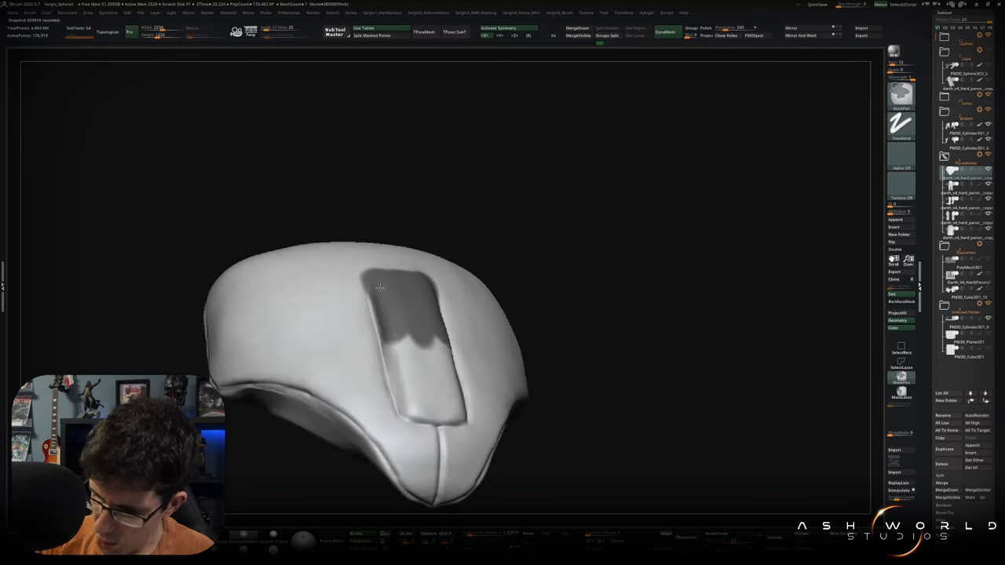
mouse_move(387, 324)
ctrl+mouse_down()
mouse_move(405, 401)
mouse_move(424, 424)
mouse_move(408, 356)
ctrl+mouse_up()
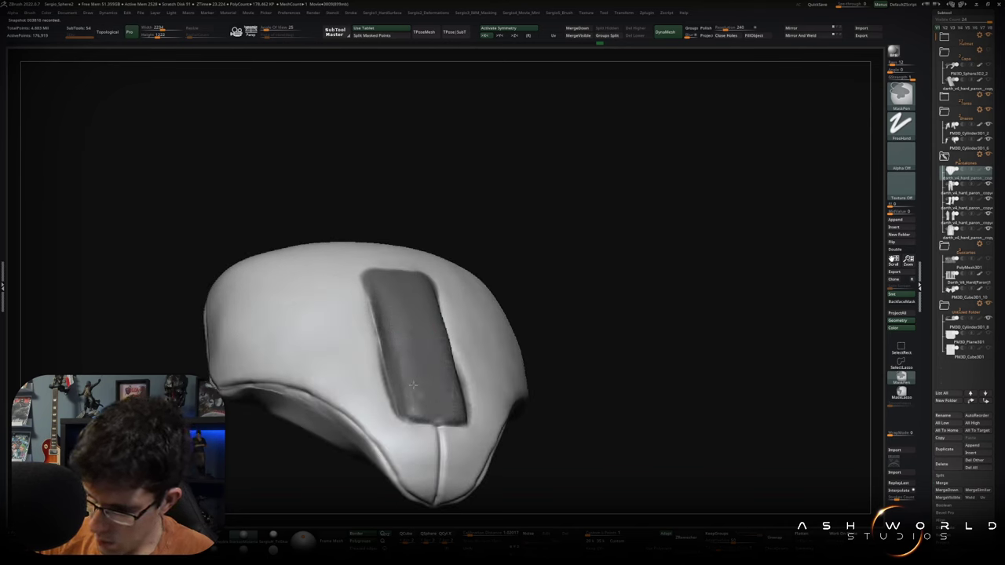
right_drag(424, 360, 415, 403)
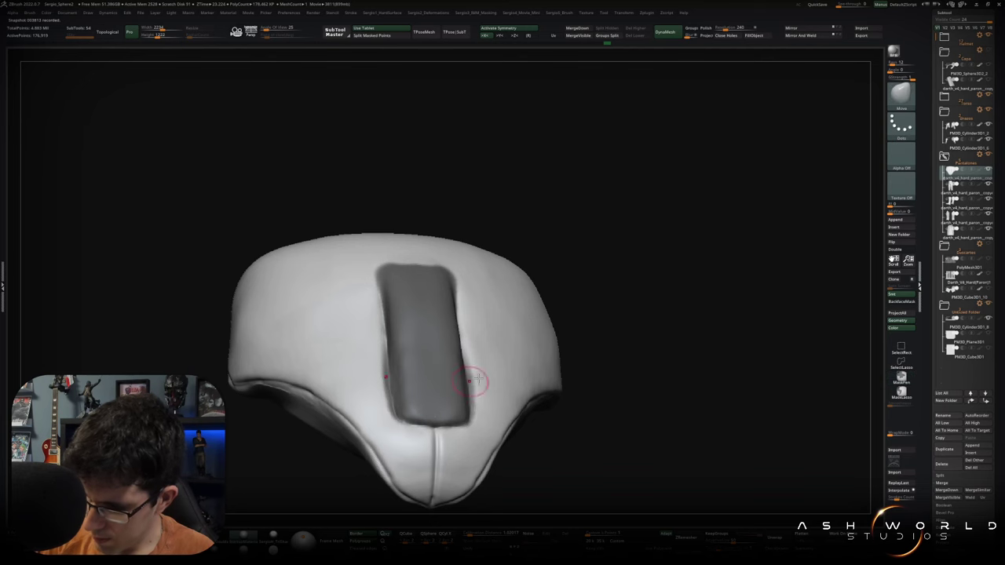
right_drag(465, 384, 483, 384)
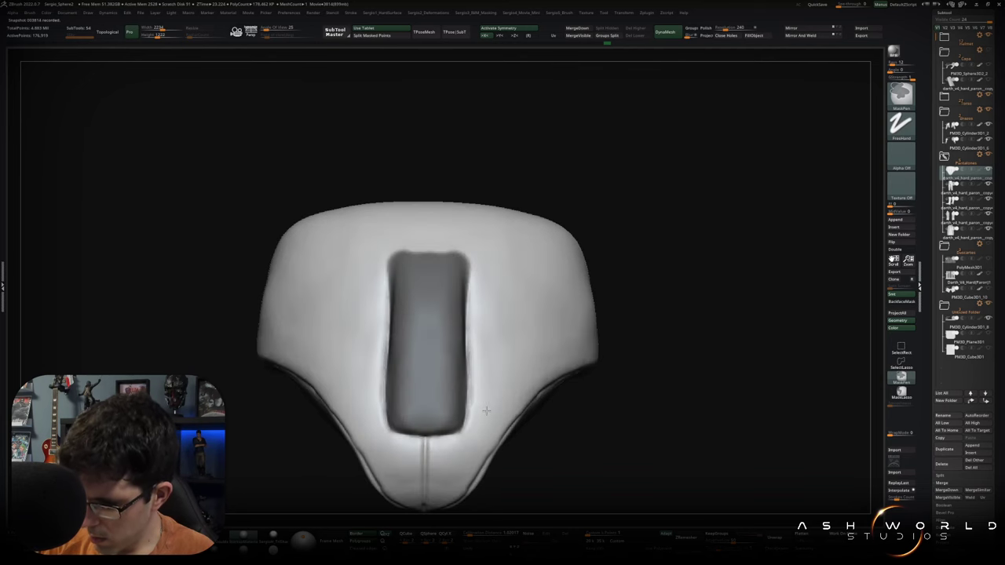
ctrl+click(610, 272)
mouse_move(610, 271)
right_down()
mouse_move(521, 343)
mouse_move(514, 361)
right_up()
Switch to the Move brush and clear the mask from the armour.
key(b)
key(m)
key(v)
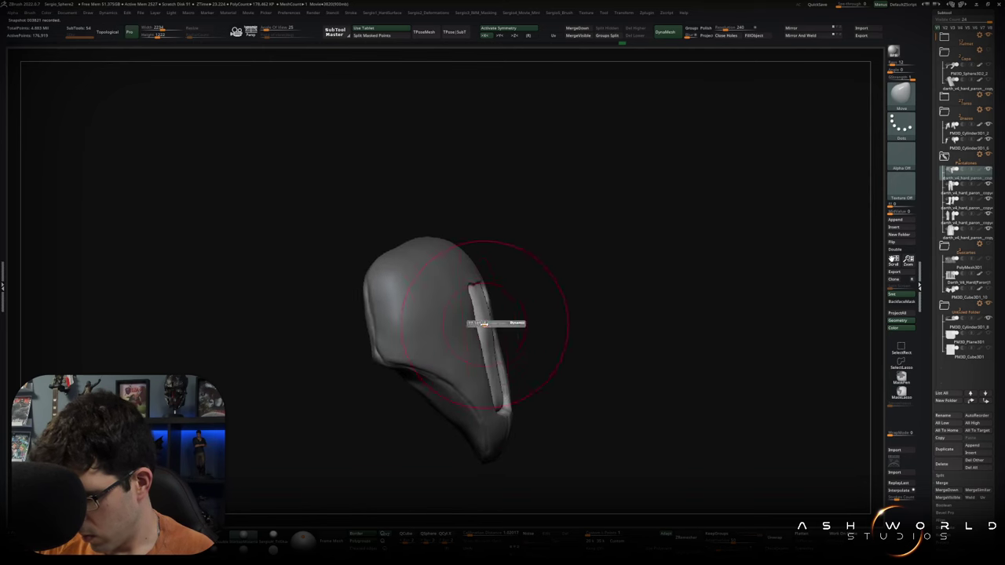
right_drag(483, 323, 550, 292)
ctrl+click(633, 293)
Smooth the lower and right inner edges of the inset.
key(shift)
shift+drag(504, 379, 480, 383)
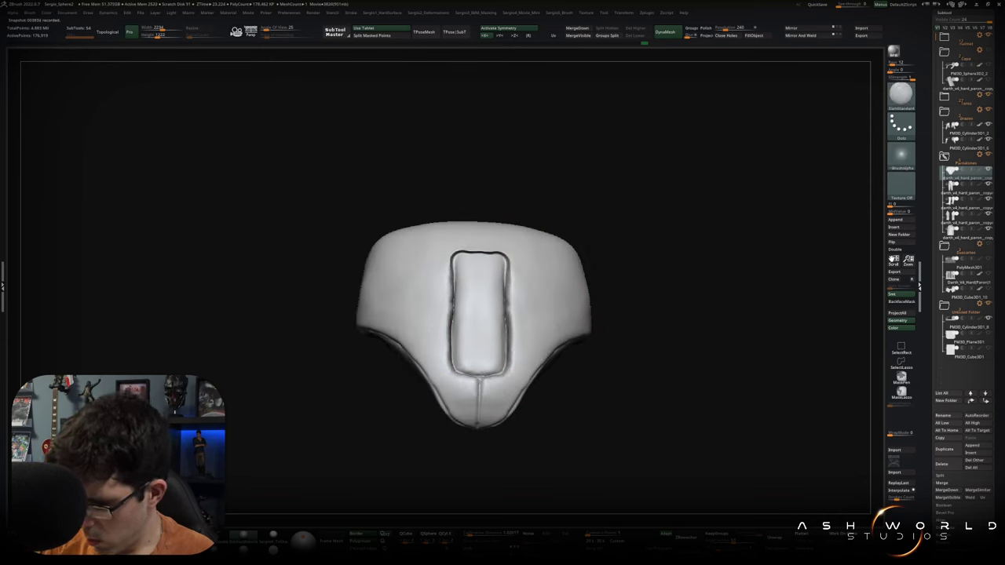
right_drag(502, 377, 519, 253)
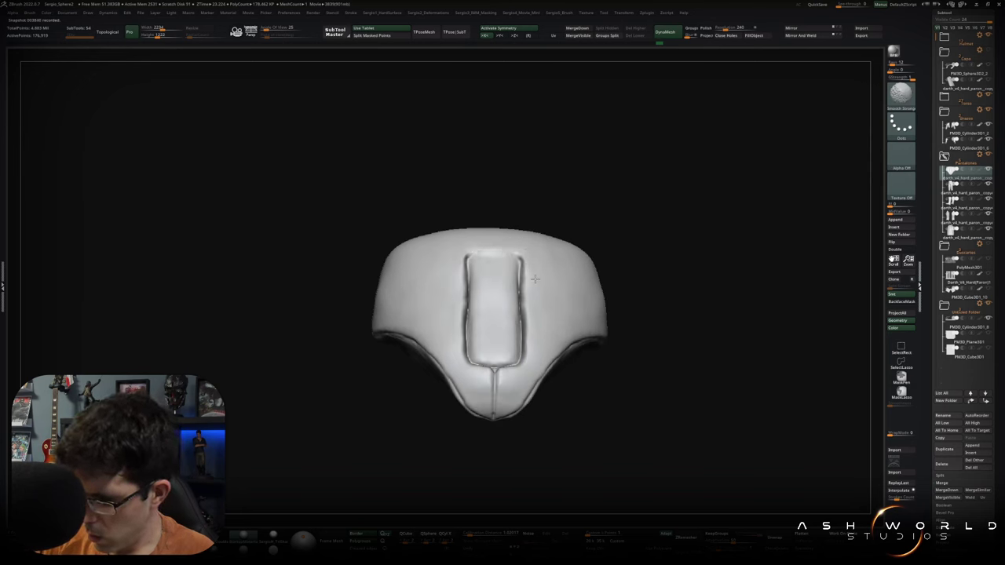
shift+drag(529, 324, 520, 318)
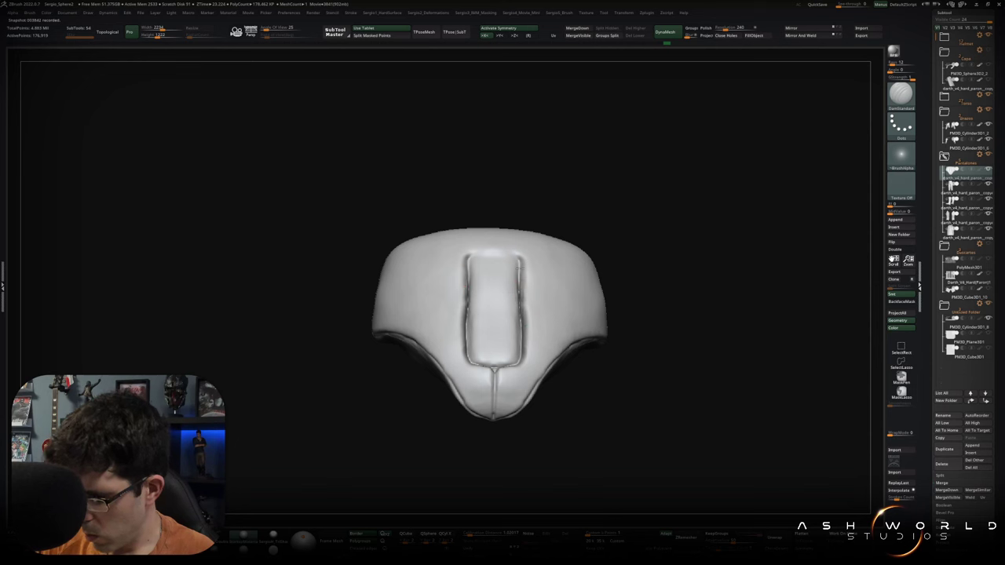
right_drag(478, 301, 468, 279)
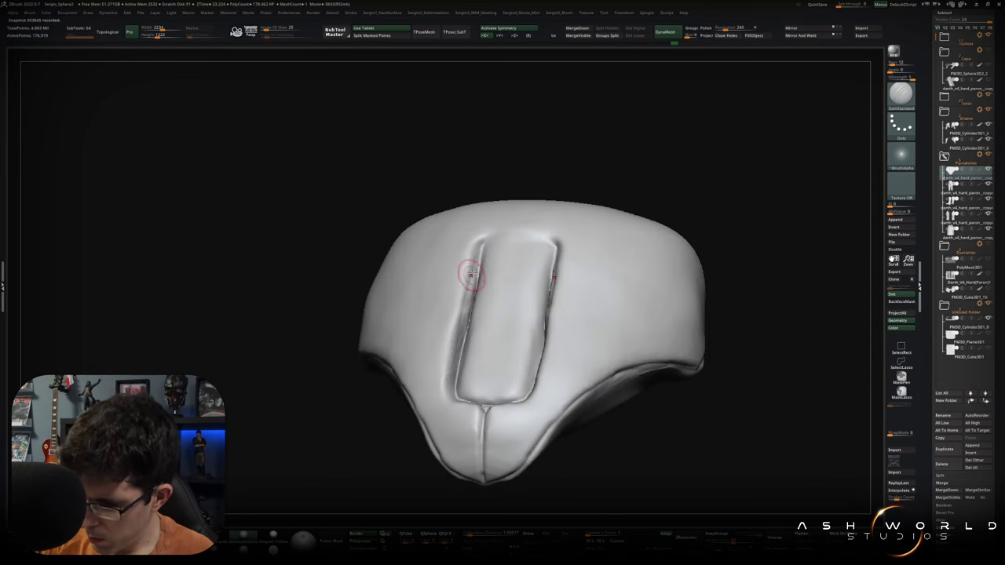
Sculpt the left inner wall of the inset with the Standard brush.
key(b)
key(s)
key(t)
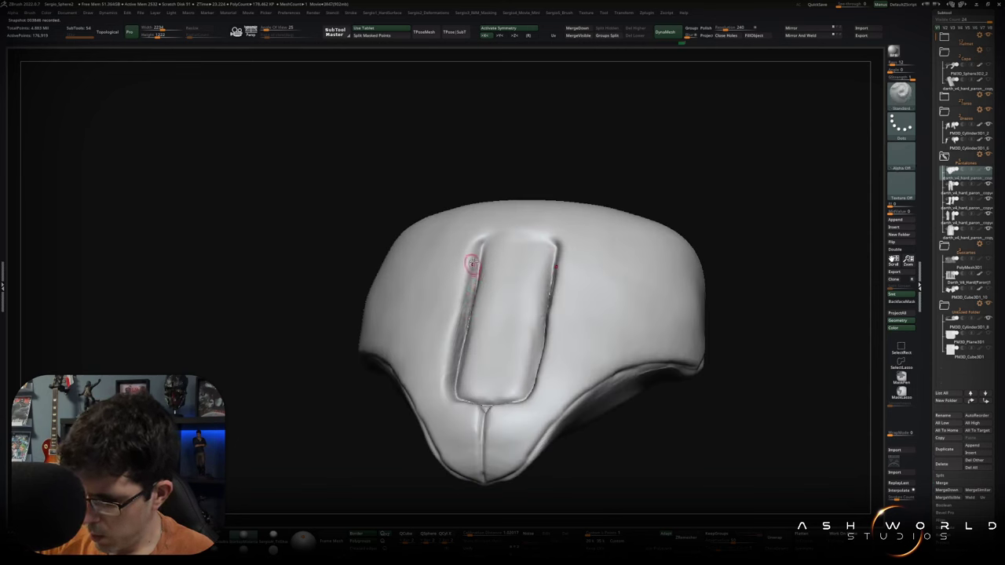
drag(473, 245, 447, 397)
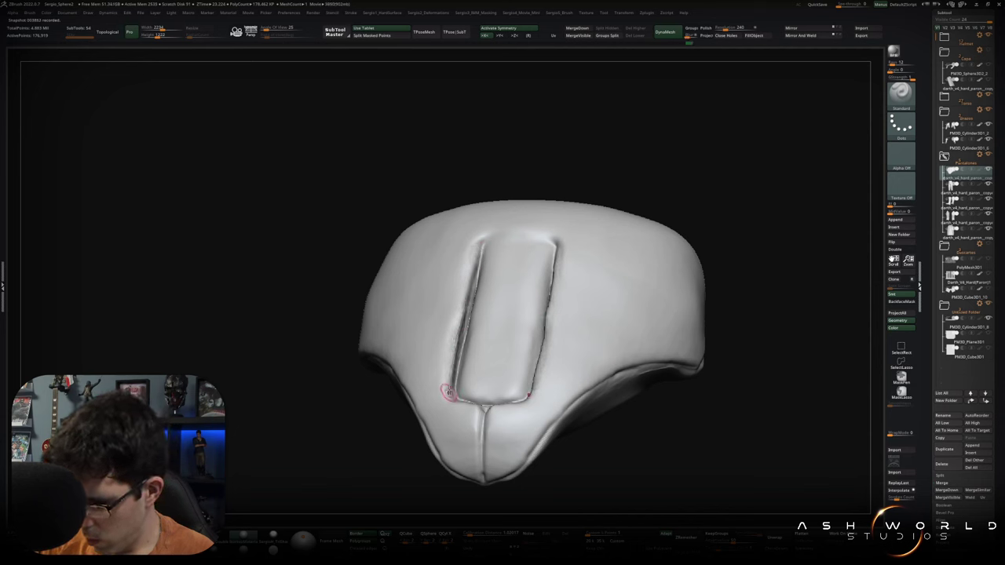
right_drag(480, 399, 504, 405)
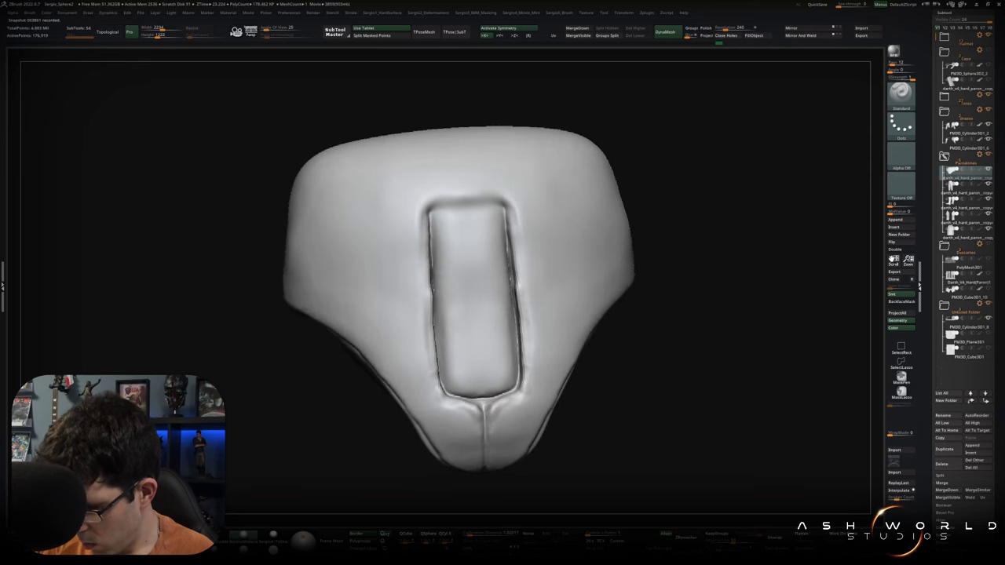
Smooth the right inset wall, carve a sharp crease down the walls, and restore the full figure.
key(shift)
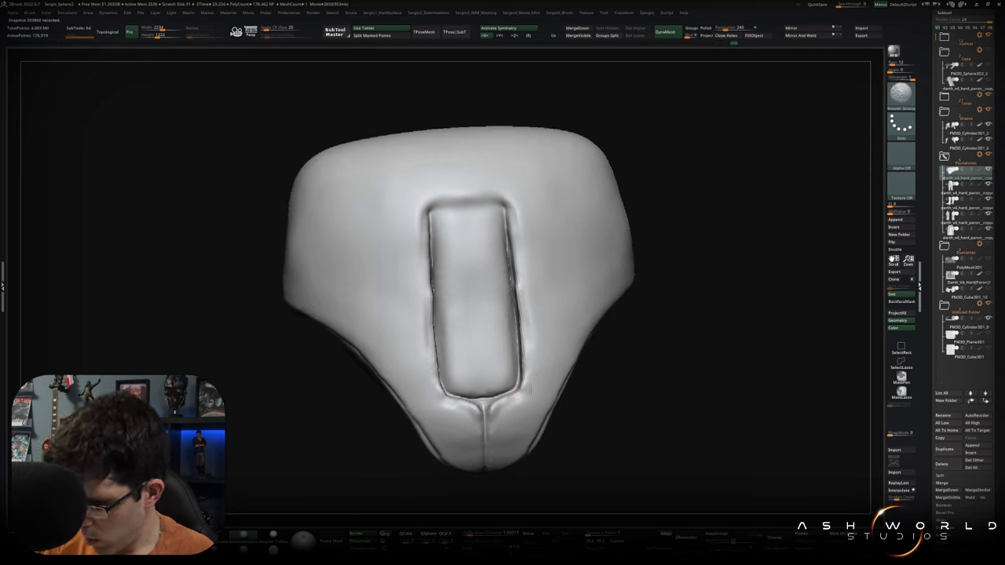
shift+drag(532, 395, 530, 297)
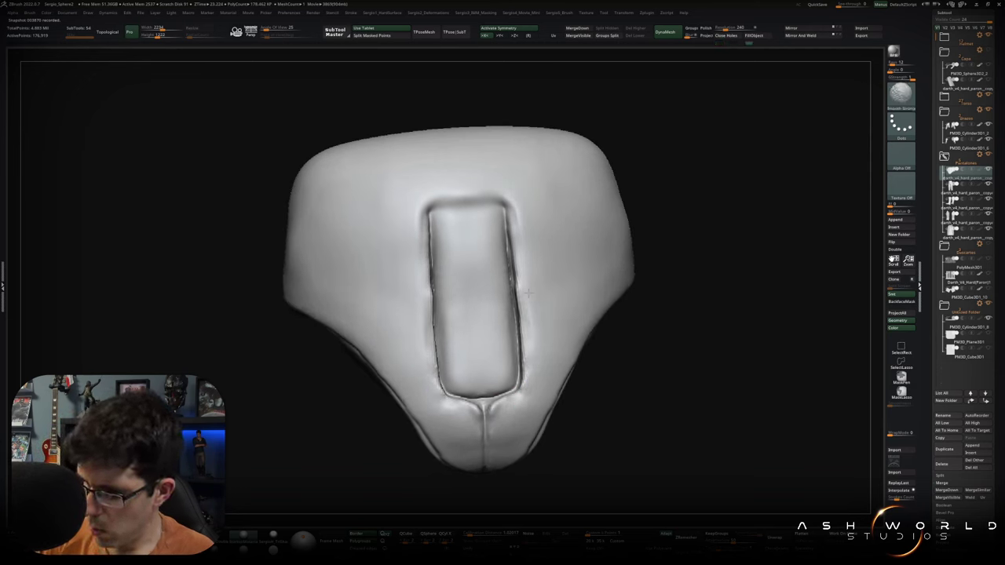
right_drag(531, 337, 523, 265)
mouse_move(513, 172)
mouse_down()
mouse_move(523, 331)
mouse_move(504, 367)
mouse_up()
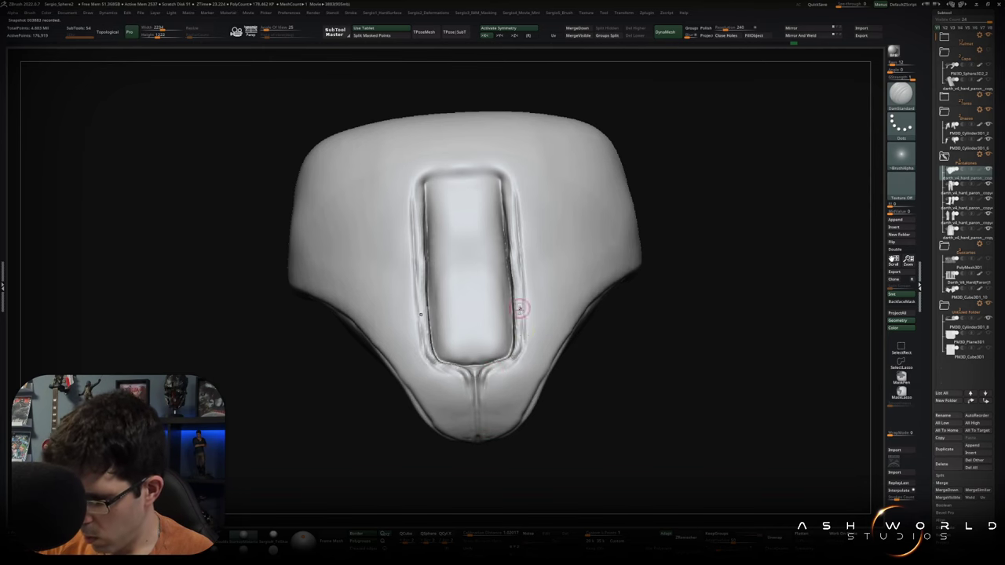
key(shift+s)
mouse_move(551, 356)
mouse_down()
mouse_move(561, 348)
mouse_move(510, 338)
mouse_up()
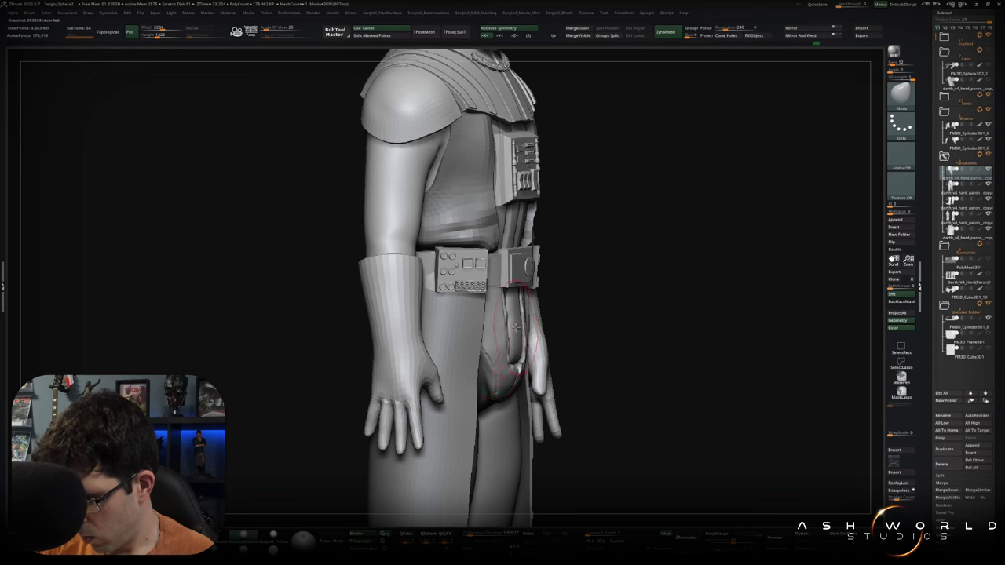
Orbit the full Vader figure to inspect it from the sides, front and below.
key(f)
drag(583, 321, 520, 363)
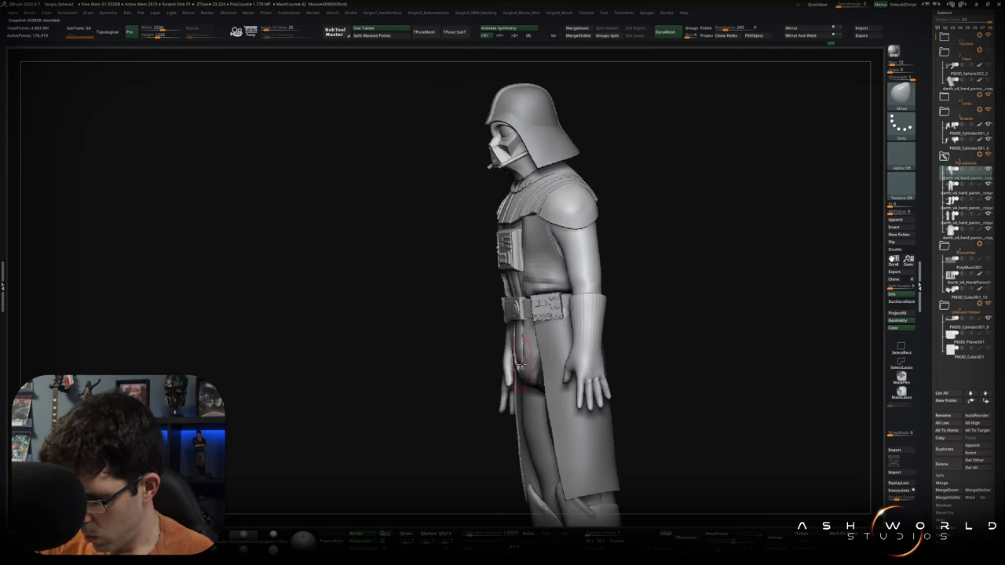
drag(521, 352, 565, 387)
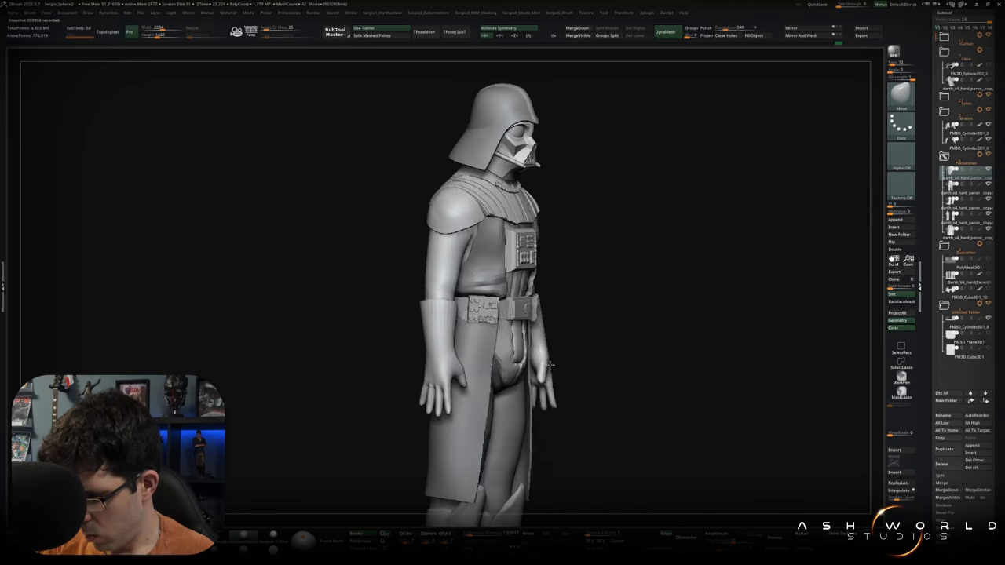
drag(516, 366, 509, 330)
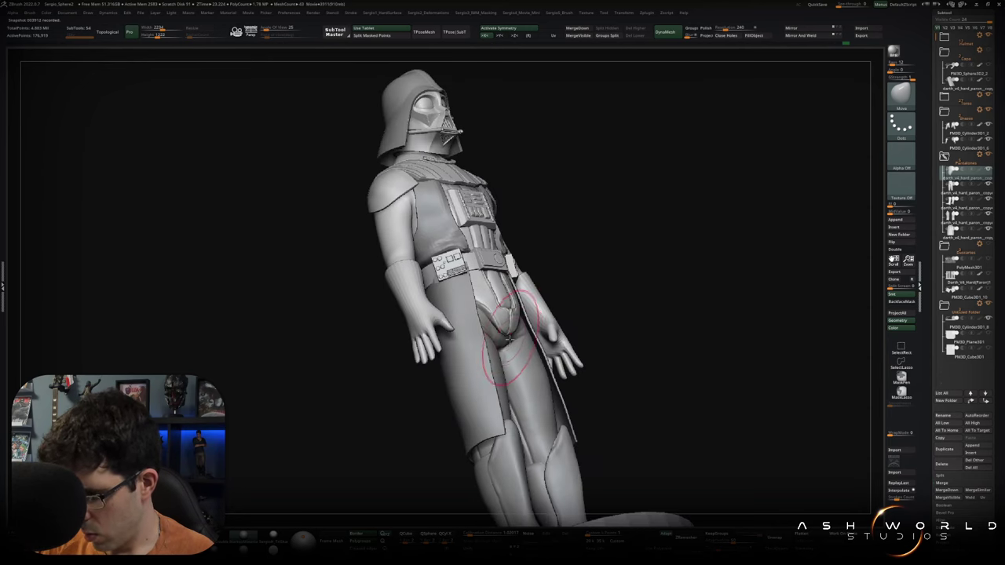
mouse_move(510, 336)
mouse_down()
mouse_move(507, 351)
mouse_move(493, 293)
mouse_up()
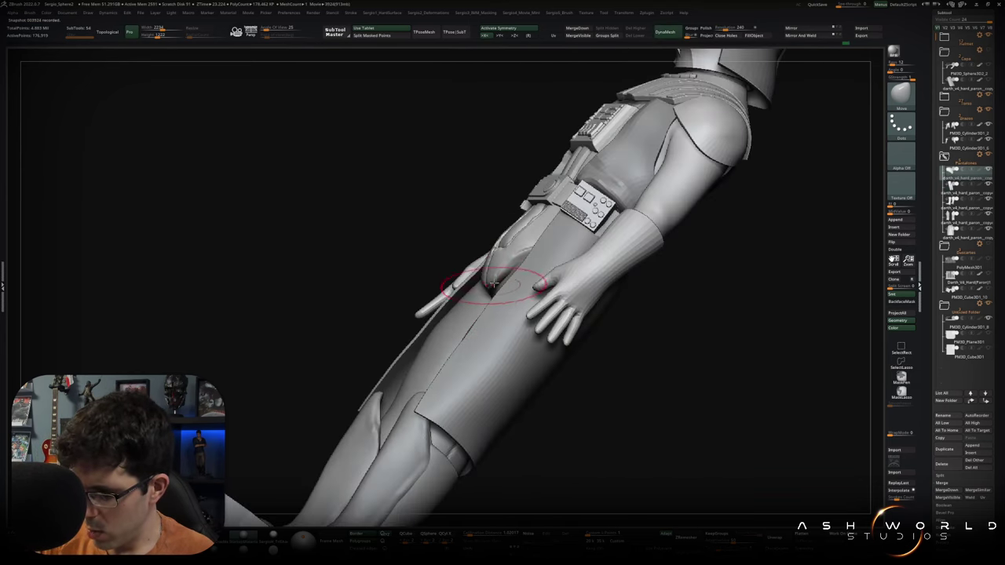
drag(492, 288, 486, 269)
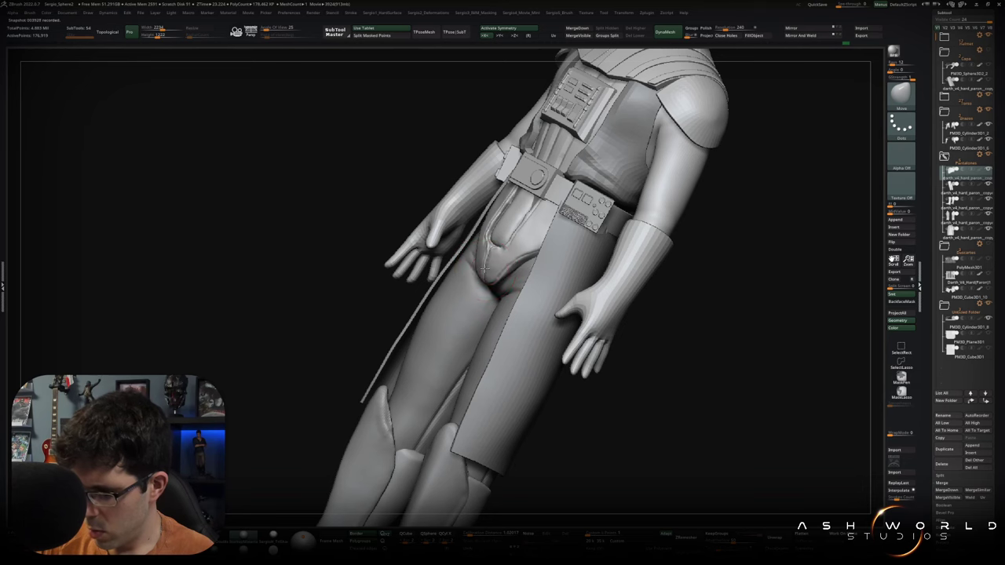
drag(485, 269, 511, 264)
Select the pants subtool and isolate it in Solo mode.
mouse_move(603, 337)
mouse_down()
mouse_move(604, 320)
mouse_move(480, 322)
mouse_up()
mouse_move(481, 322)
right_down()
mouse_move(487, 298)
mouse_move(518, 306)
mouse_move(503, 320)
mouse_move(468, 324)
mouse_move(471, 338)
mouse_move(485, 307)
mouse_move(471, 282)
right_up()
alt+click(541, 315)
key(w)
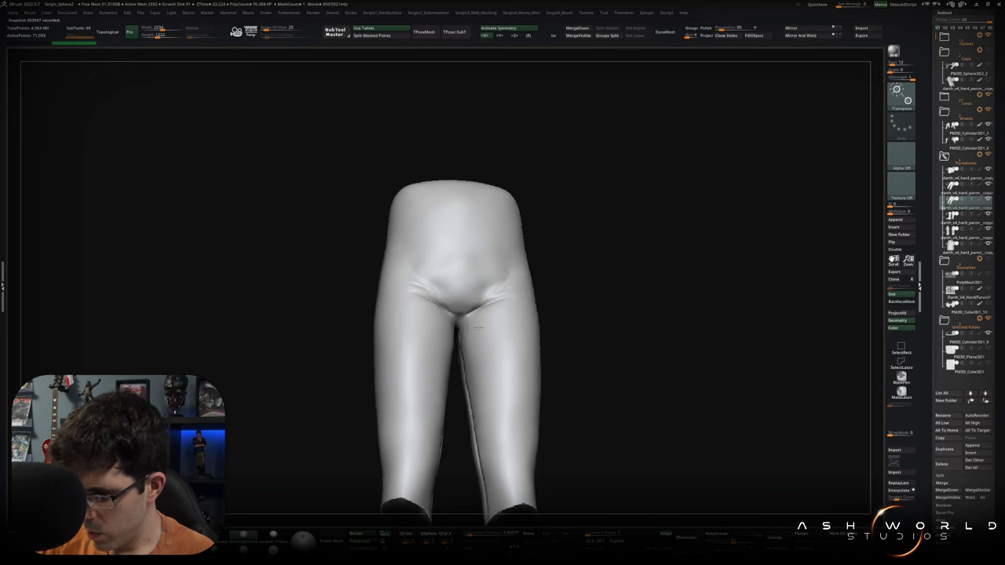
Scale the pants wider on X with the Transpose gizmo, then return to the Move brush.
key(q)
ctrl+right_drag(474, 325, 464, 323)
key(w)
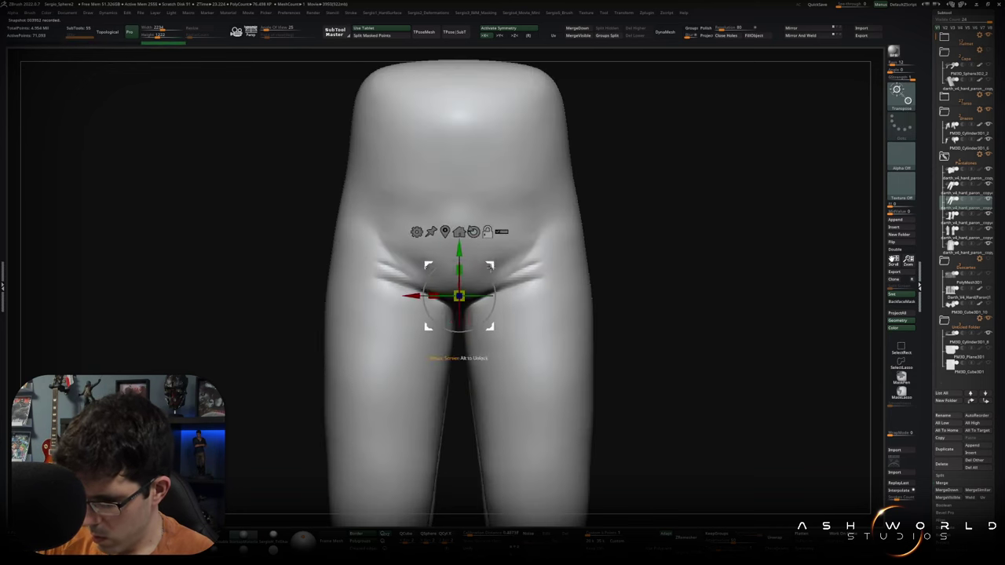
mouse_move(434, 299)
mouse_down()
mouse_move(462, 357)
mouse_move(471, 314)
mouse_up()
key(q)
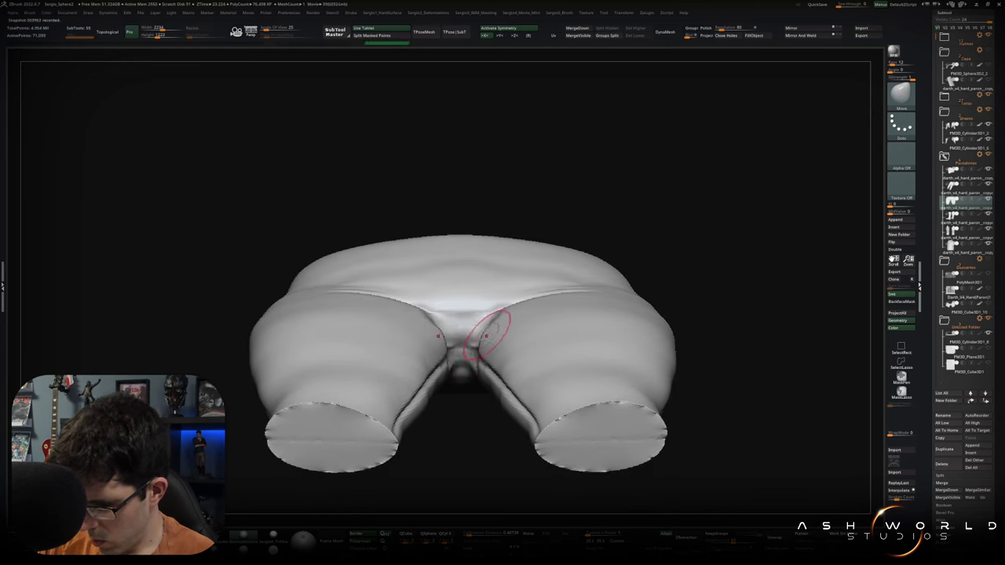
Turn the pants front-on and lasso the right half for hiding.
mouse_move(476, 351)
mouse_down()
mouse_move(494, 303)
mouse_move(472, 330)
mouse_move(469, 360)
mouse_move(475, 341)
mouse_up()
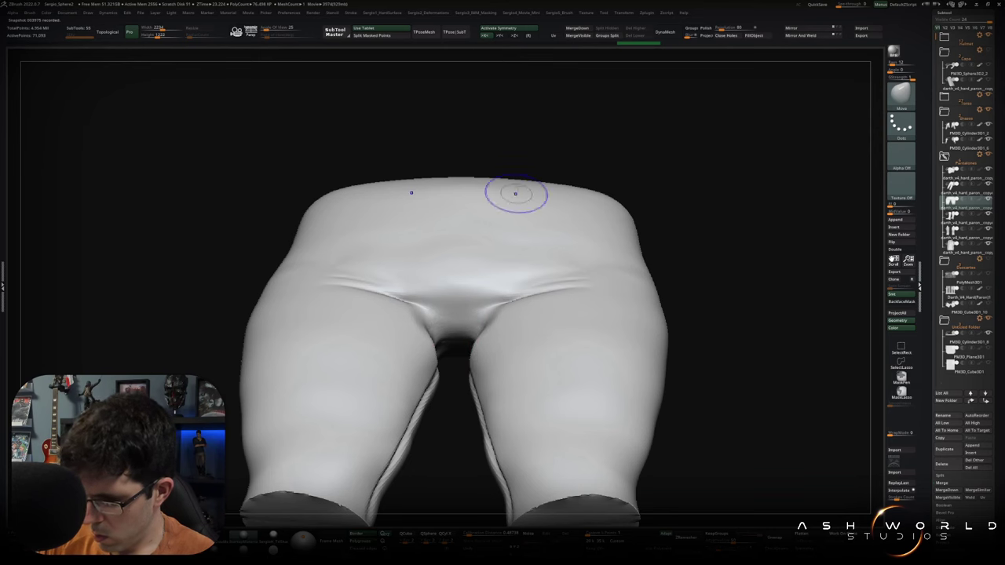
ctrl+alt+shift+drag(511, 161, 671, 134)
drag(507, 272, 487, 308)
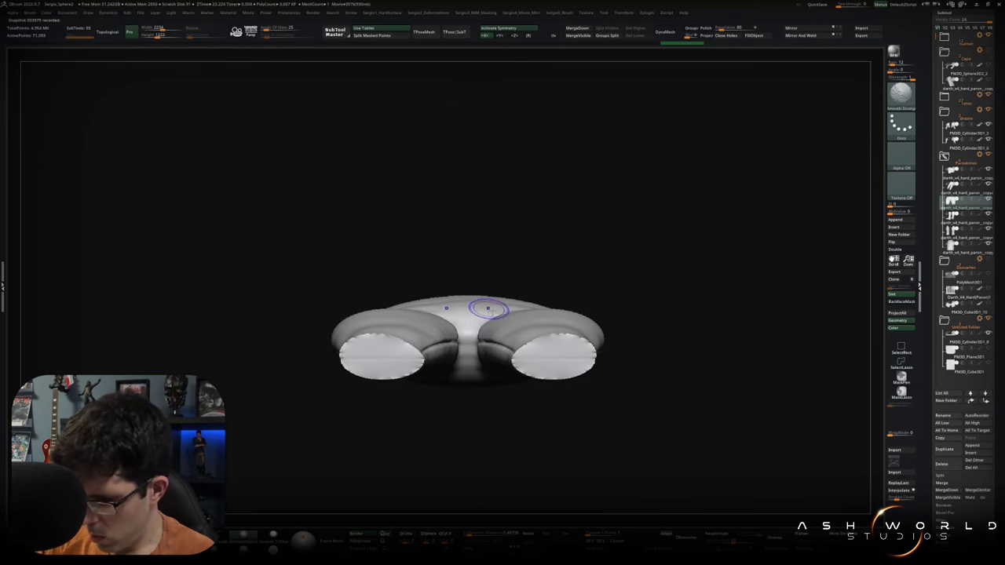
key(ctrl+shift)
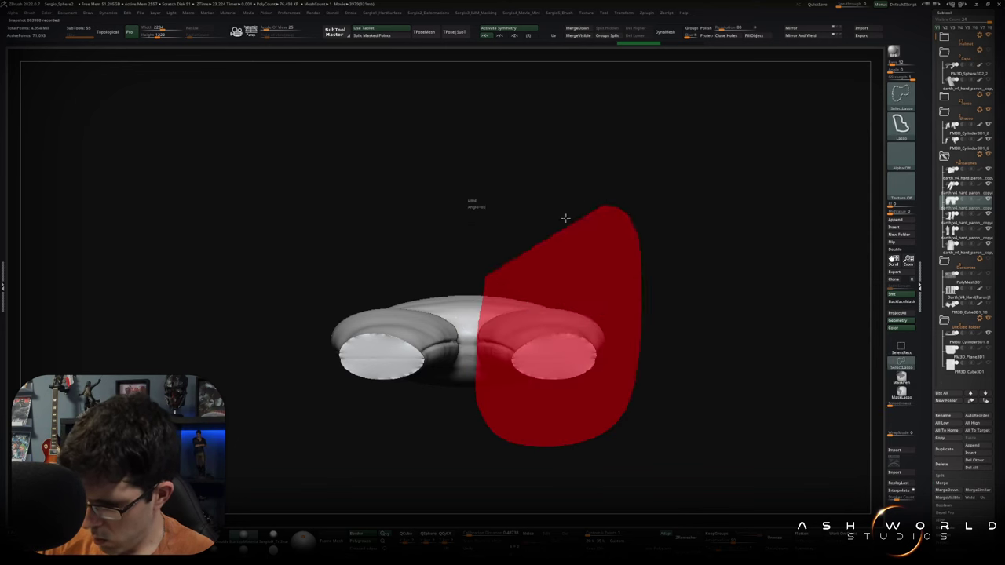
Hide all but a thin strip of the pants, polish it, and trim its top off.
ctrl+alt+shift+drag(491, 430, 475, 357)
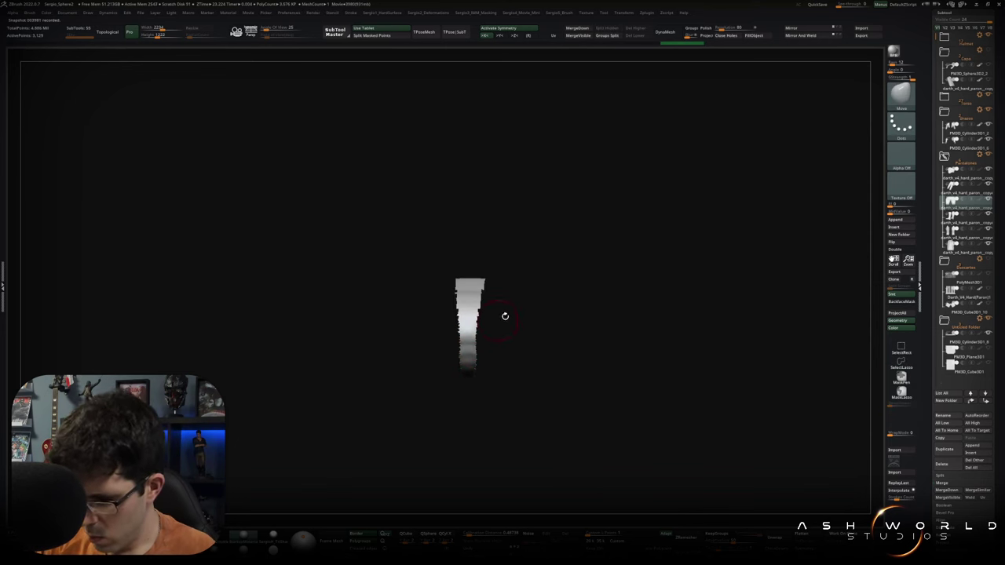
key(d)
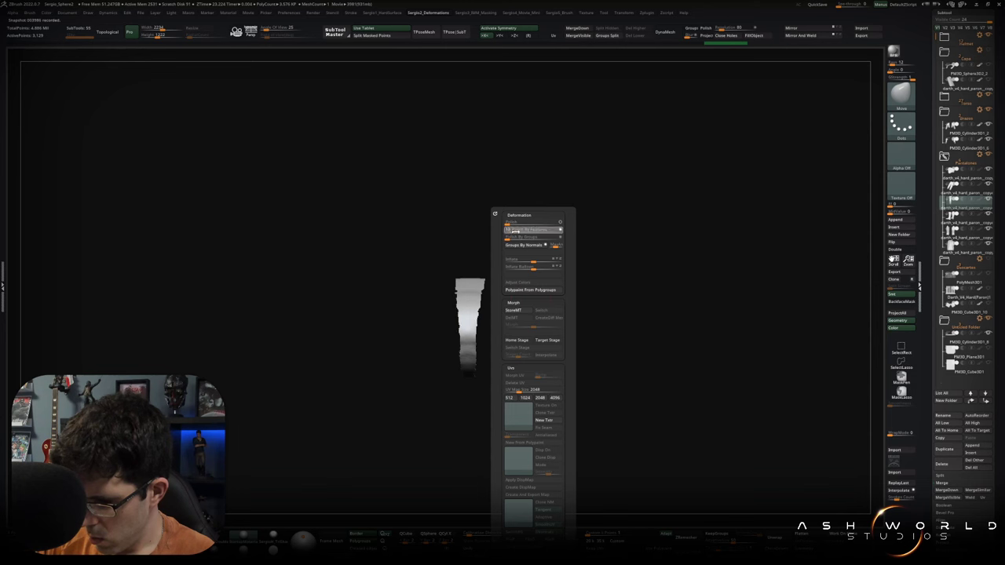
mouse_move(511, 285)
mouse_down()
mouse_move(515, 343)
mouse_move(537, 316)
mouse_move(518, 354)
mouse_up()
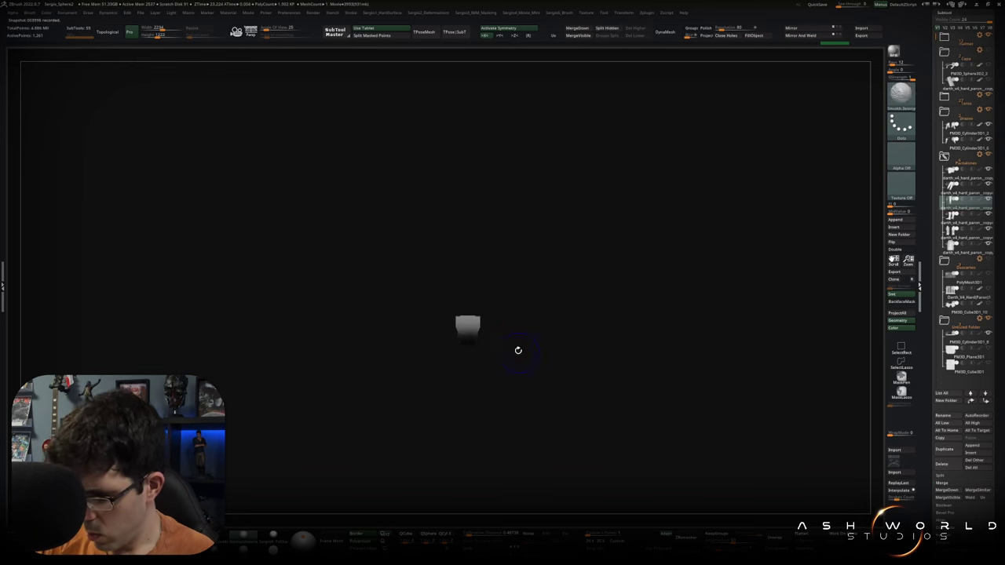
ctrl+shift+click(514, 346)
mouse_move(511, 283)
ctrl+alt+shift+mouse_down()
mouse_move(489, 333)
mouse_move(505, 335)
ctrl+alt+shift+mouse_up()
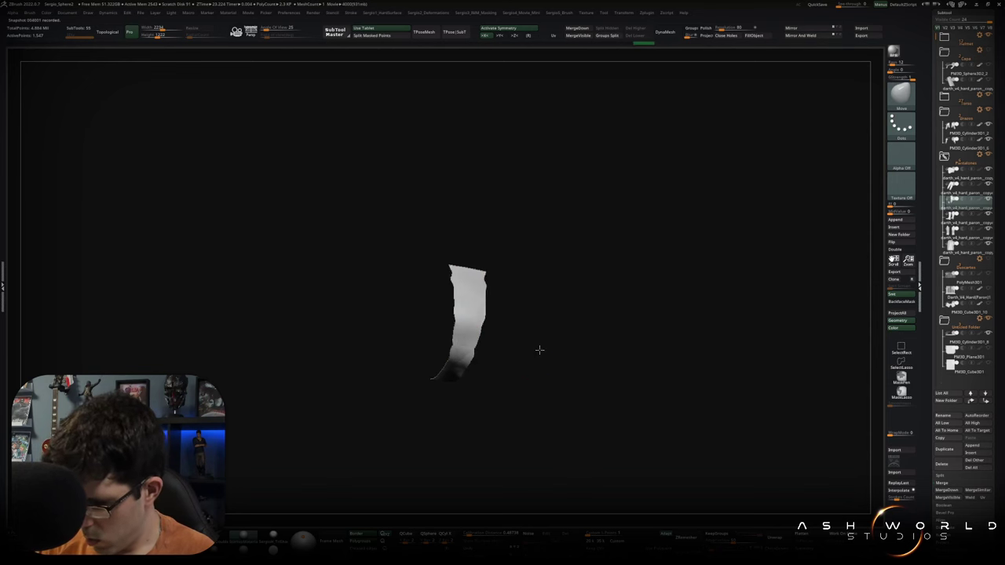
shift+drag(541, 353, 553, 354)
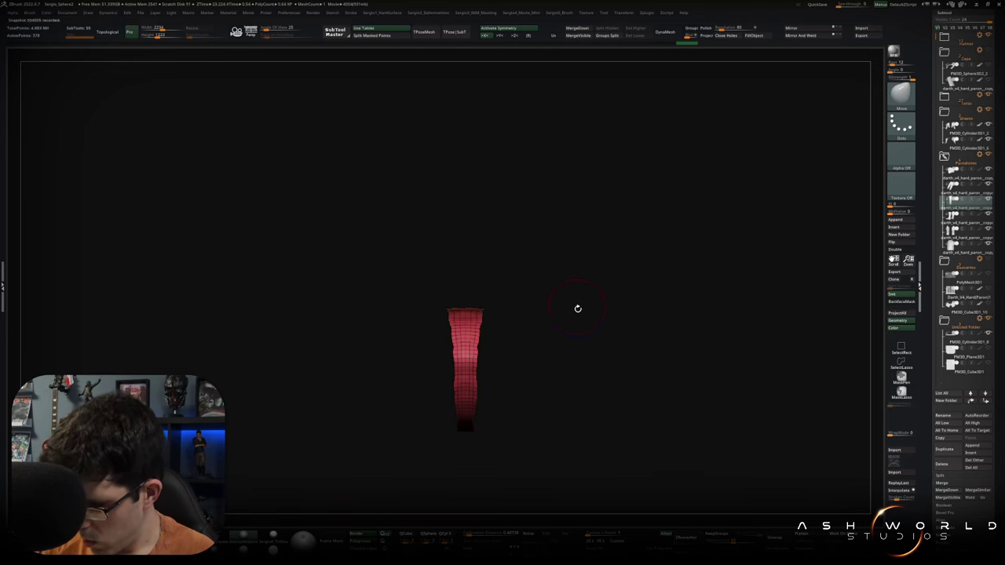
Apply Polish By Features to the trimmed strip and inspect it from several angles.
key(d)
drag(562, 231, 572, 234)
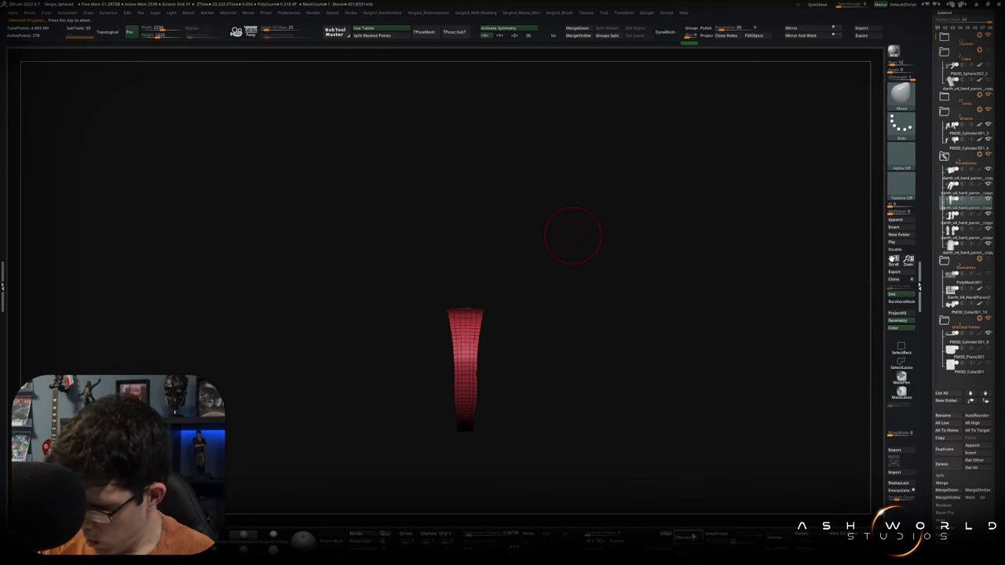
drag(575, 400, 492, 322)
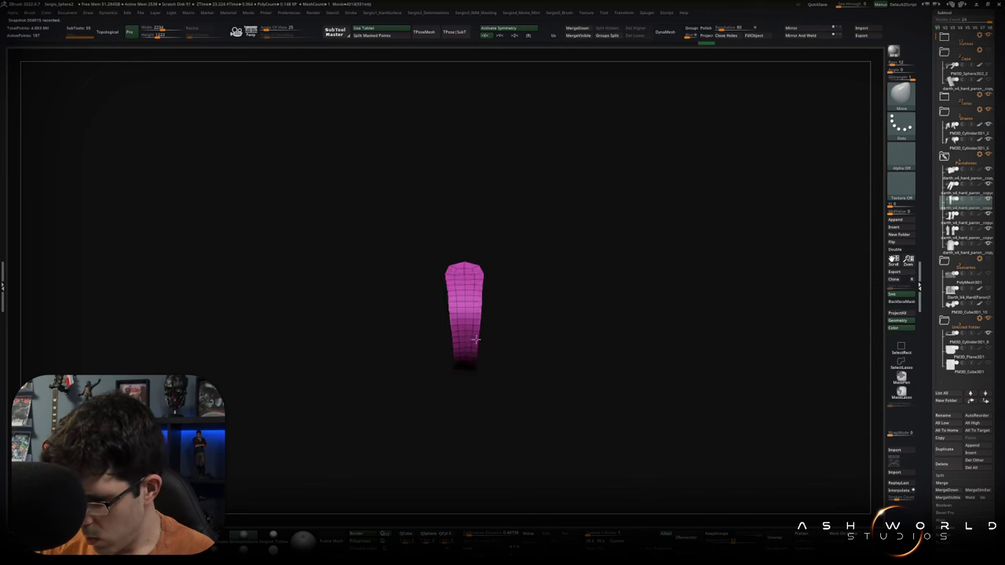
mouse_move(481, 249)
mouse_down()
mouse_move(469, 283)
mouse_move(583, 319)
mouse_move(556, 296)
mouse_up()
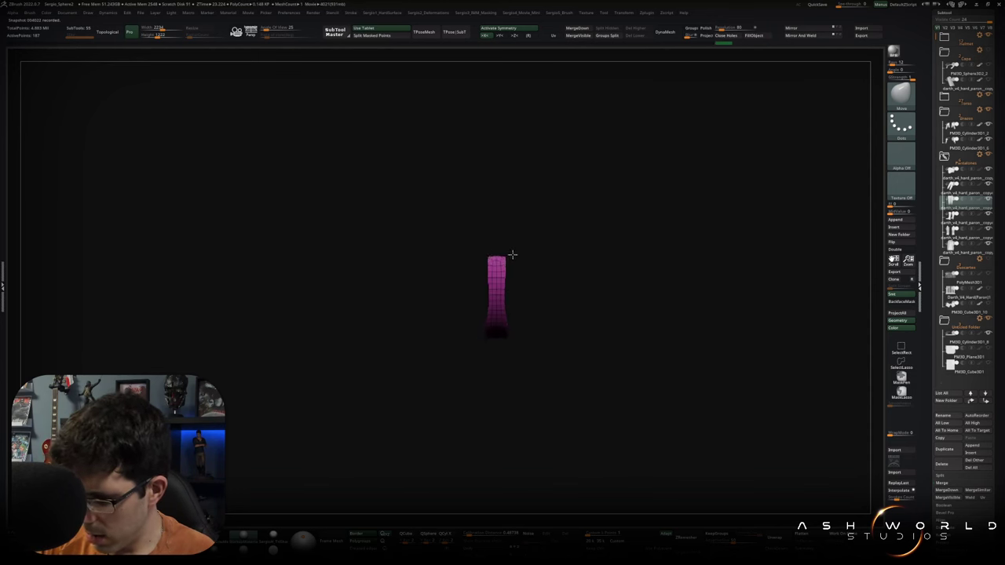
key(ctrl)
mouse_move(507, 257)
mouse_down()
mouse_move(513, 272)
mouse_move(579, 278)
mouse_move(543, 246)
mouse_up()
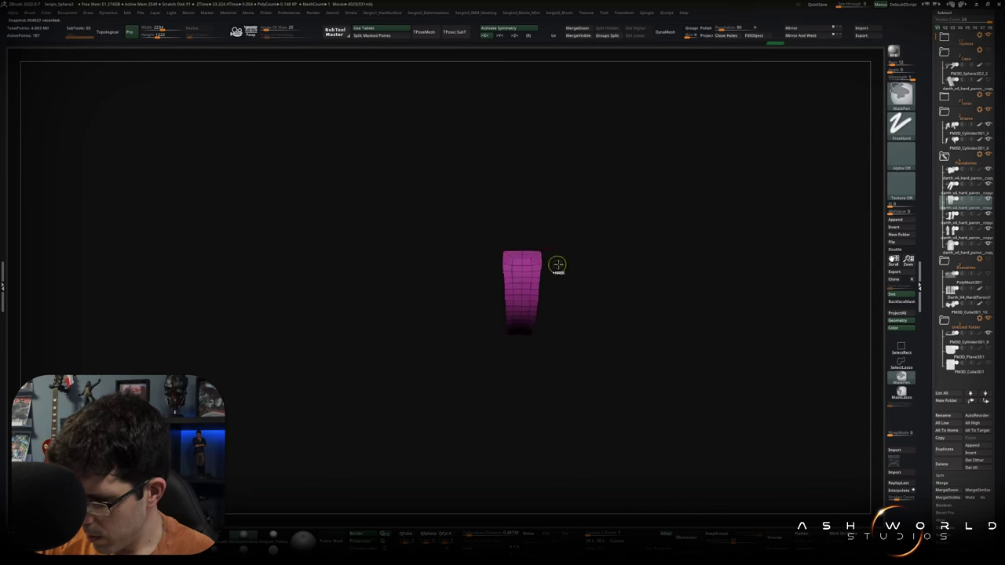
key(d)
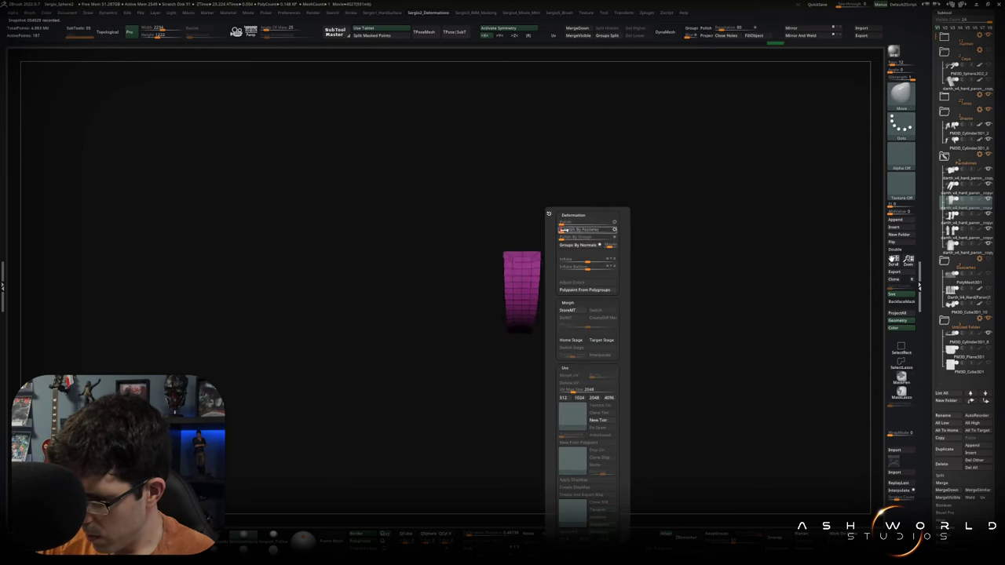
drag(562, 229, 571, 230)
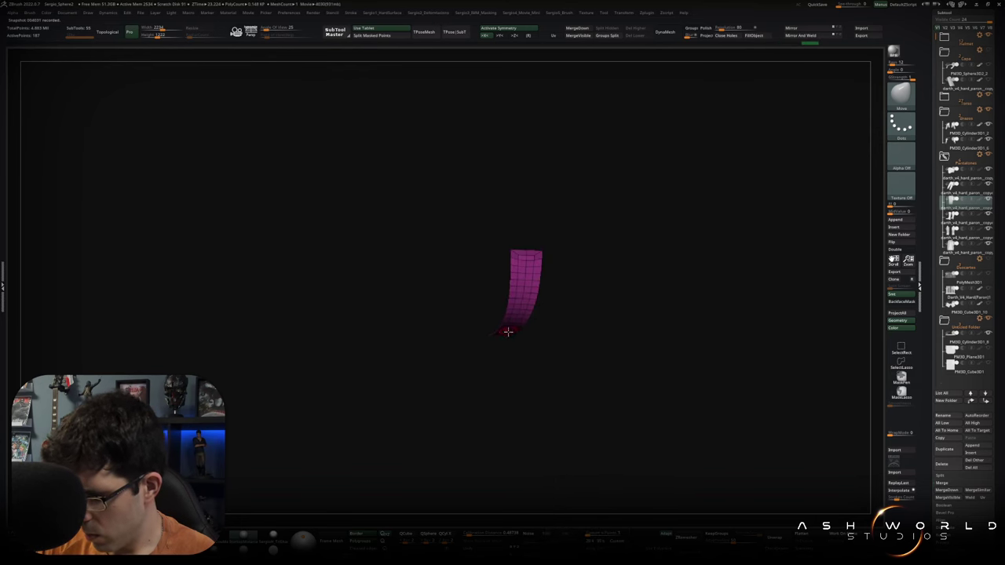
key(ctrl+shift+s)
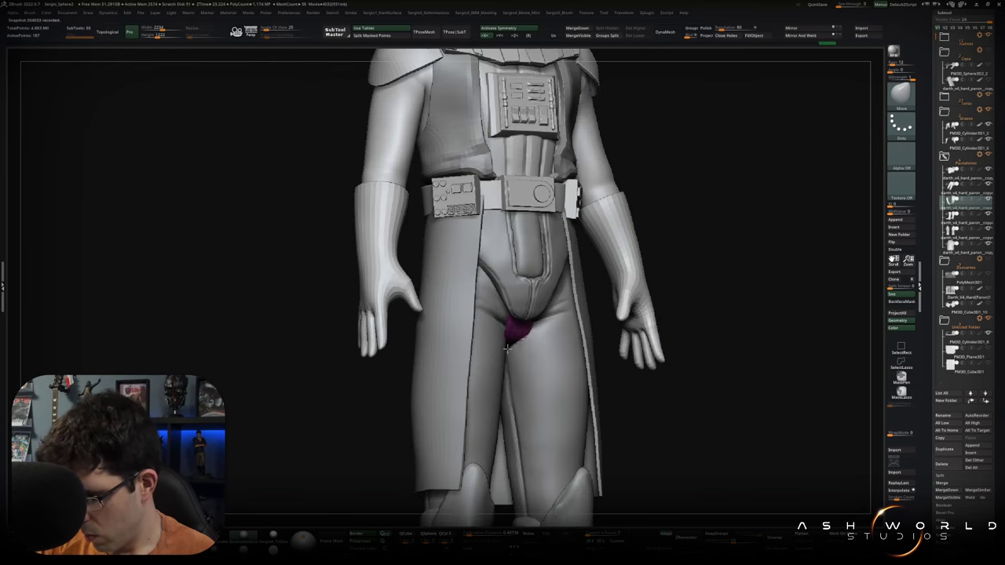
mouse_move(511, 338)
right_down()
mouse_move(518, 331)
mouse_move(516, 354)
mouse_move(538, 287)
right_up()
key(ctrl+shift+s)
shift+drag(538, 287, 524, 289)
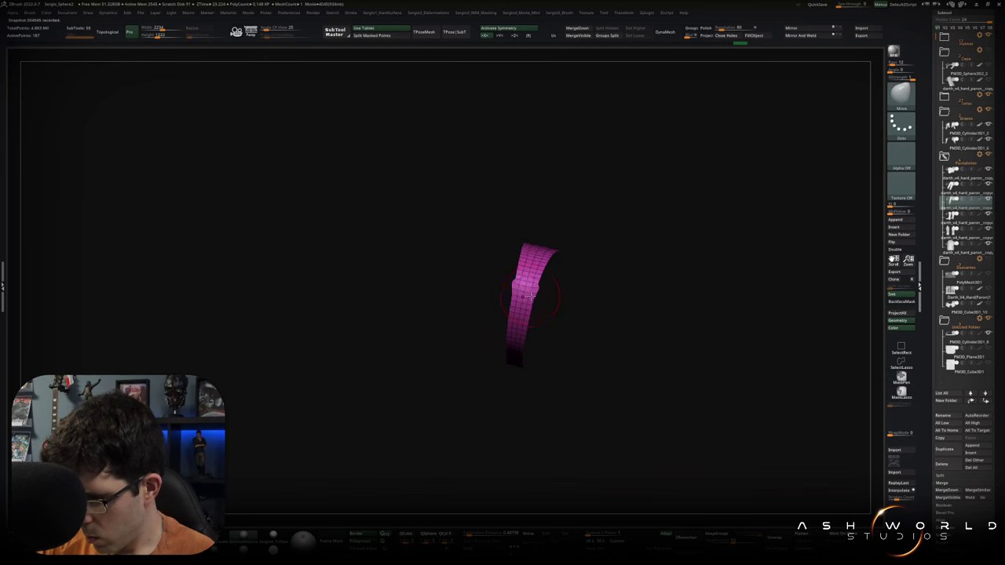
ctrl+right_drag(529, 296, 527, 336)
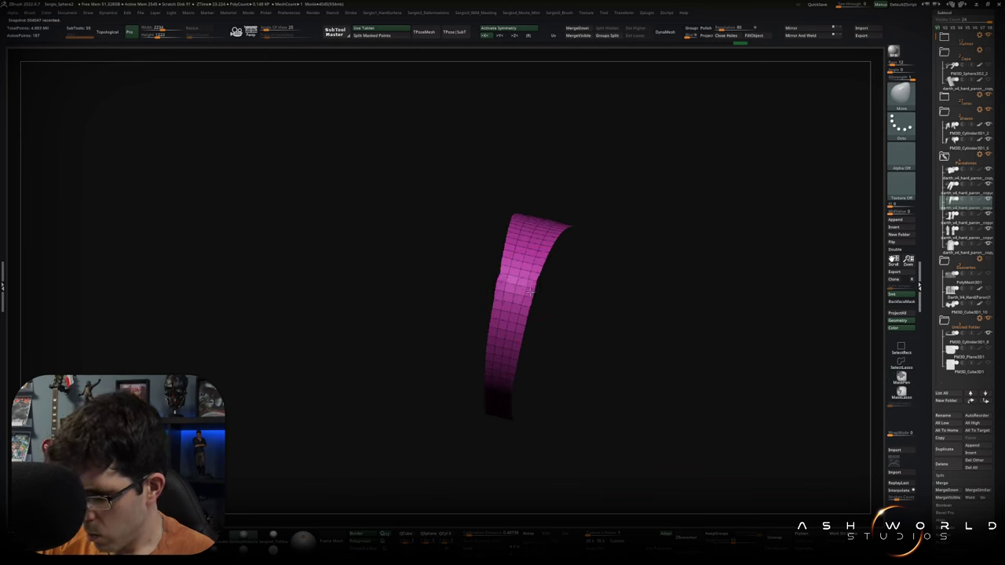
ctrl+right_drag(536, 288, 574, 334)
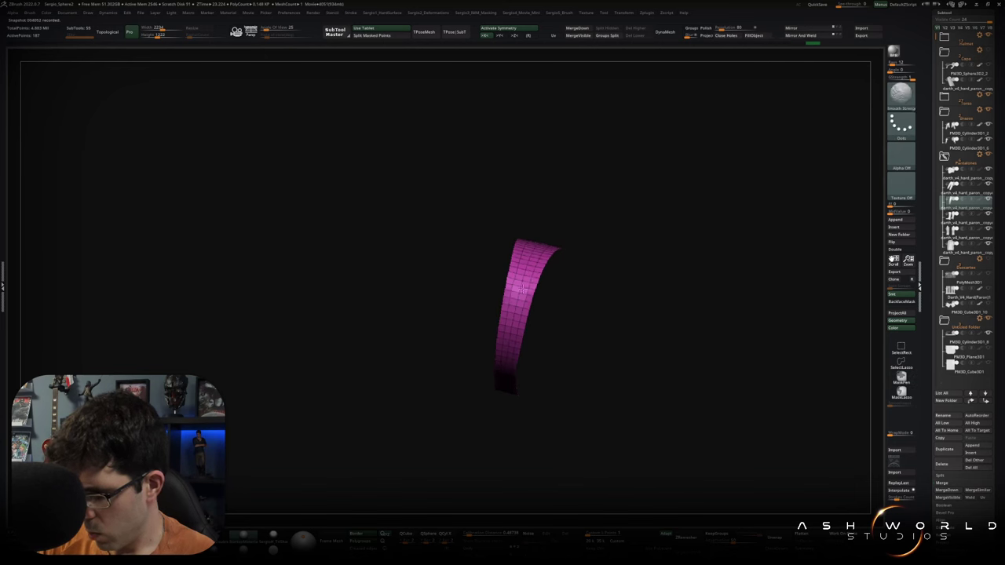
right_drag(516, 332, 538, 321)
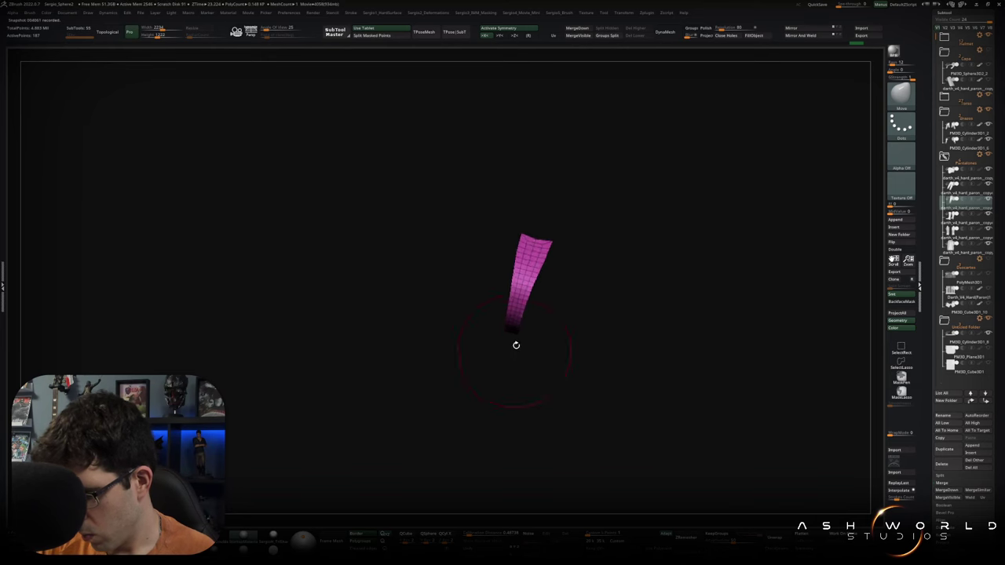
key(shift+ctrl+s)
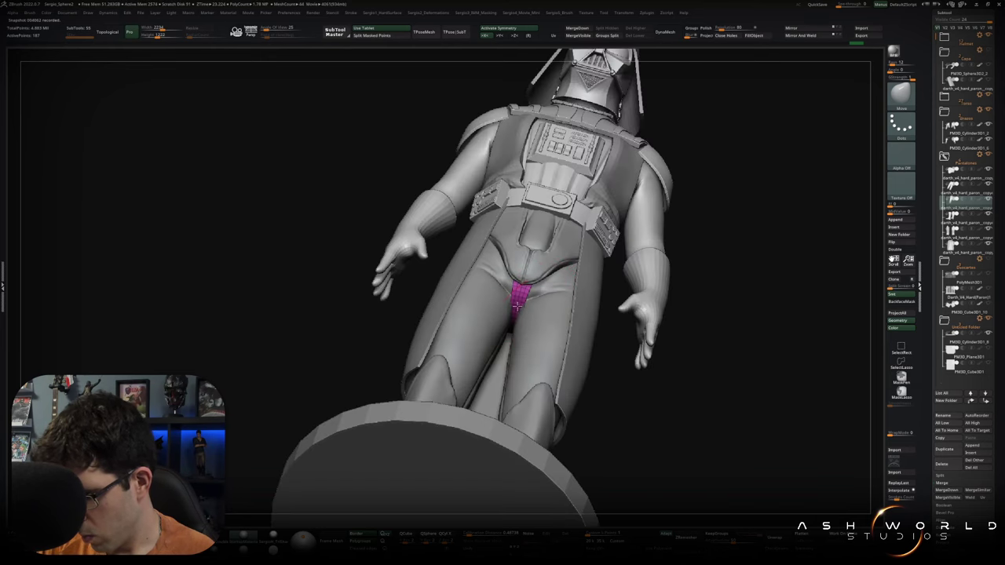
key(shift+ctrl+s)
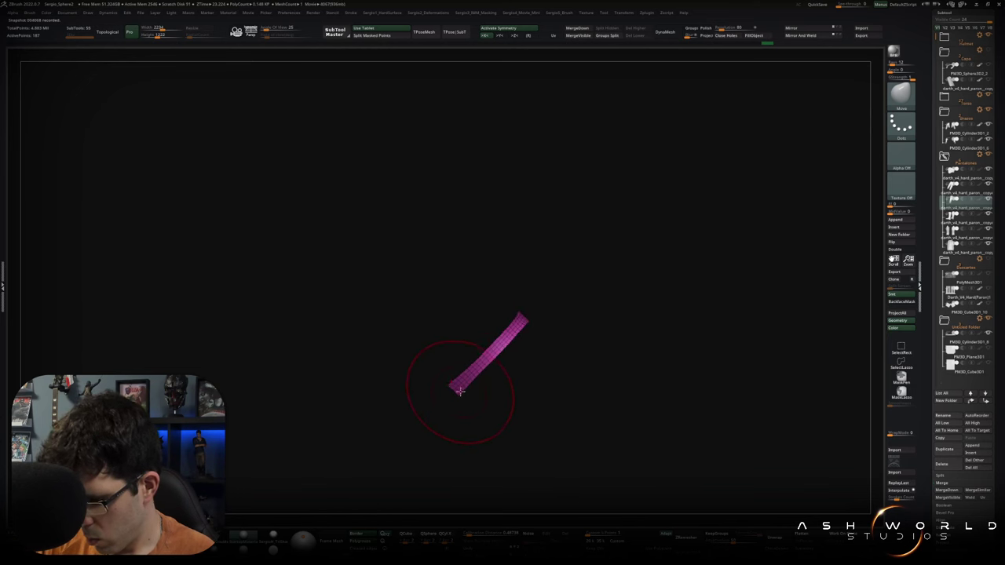
drag(468, 371, 526, 330)
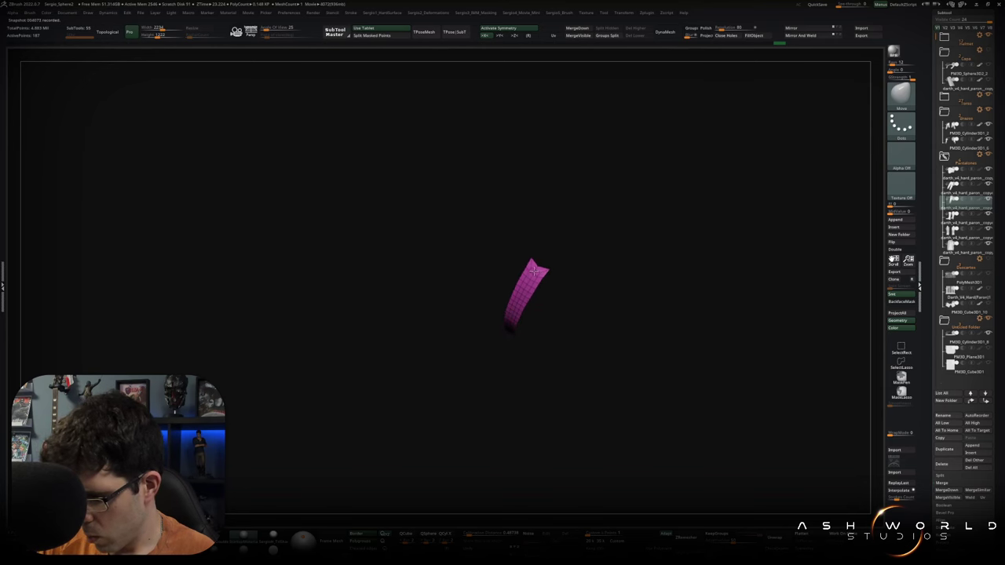
mouse_move(532, 284)
mouse_down()
mouse_move(508, 337)
mouse_move(524, 319)
mouse_up()
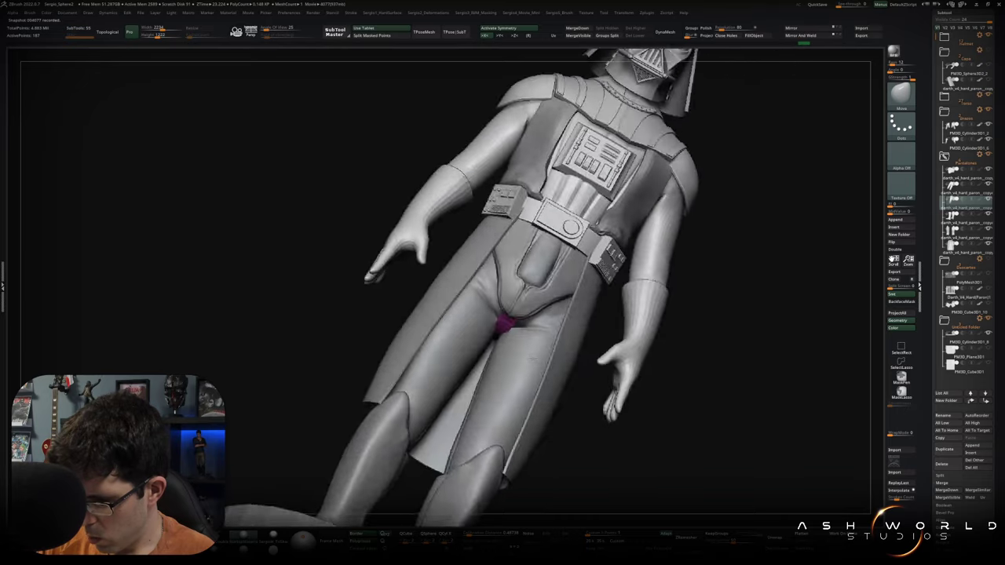
Solo the pink strip and set the Panel Loops thickness to 0.01701.
key(shift+s)
key(h)
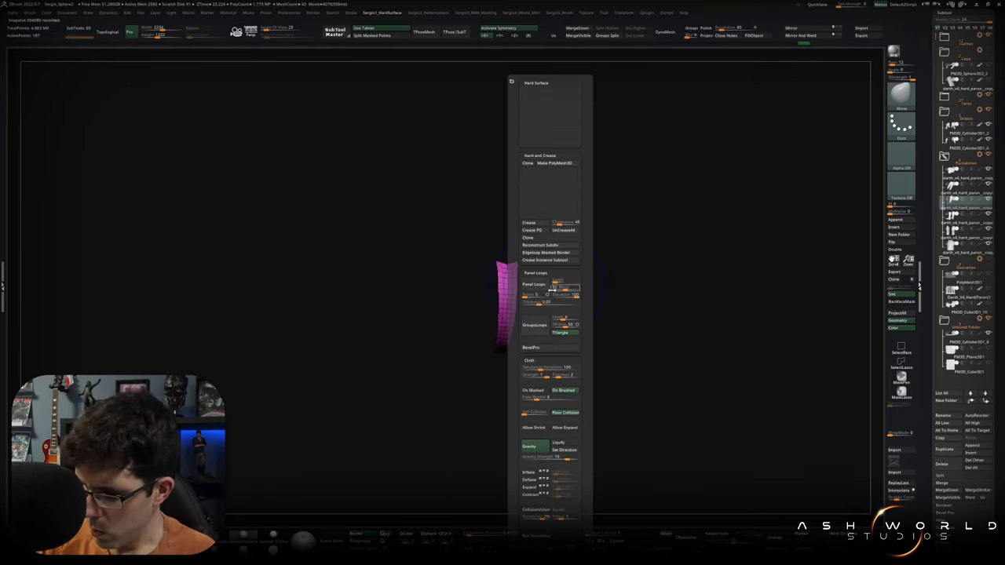
drag(547, 287, 577, 269)
key(h)
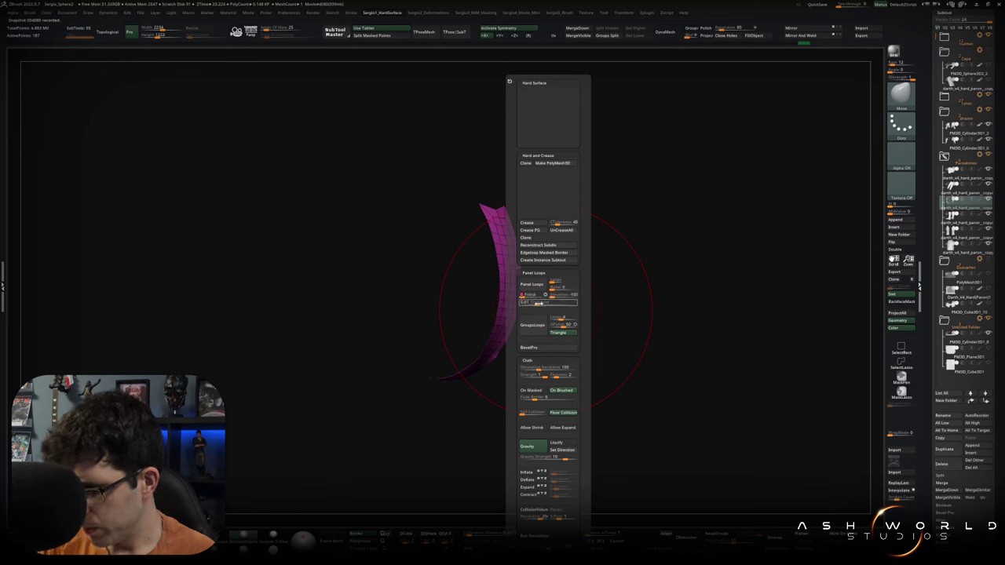
key(Return)
click(531, 284)
key(ctrl+z)
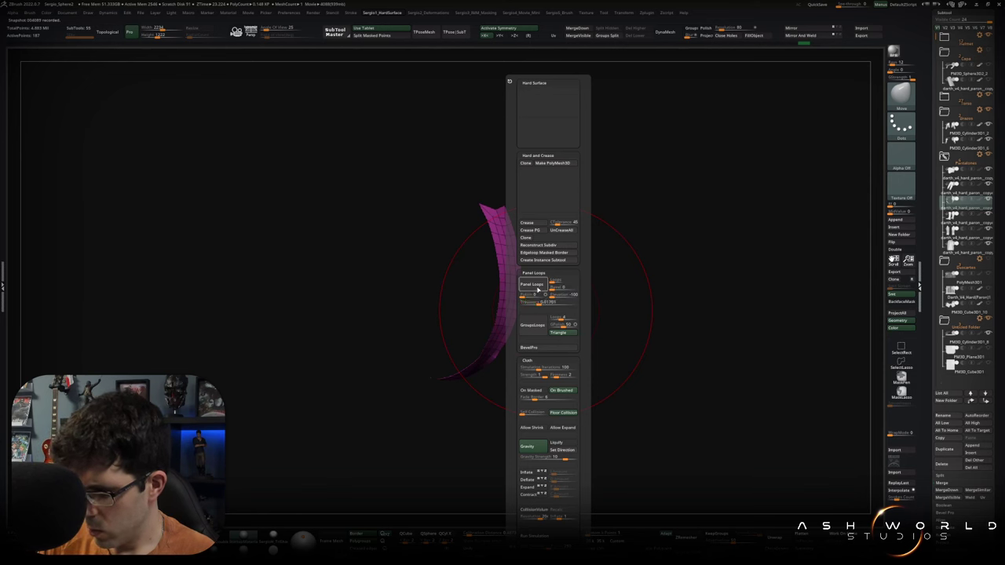
Apply Panel Loops to thicken the strip, then bring back the full Vader figure.
drag(460, 359, 539, 317)
key(h)
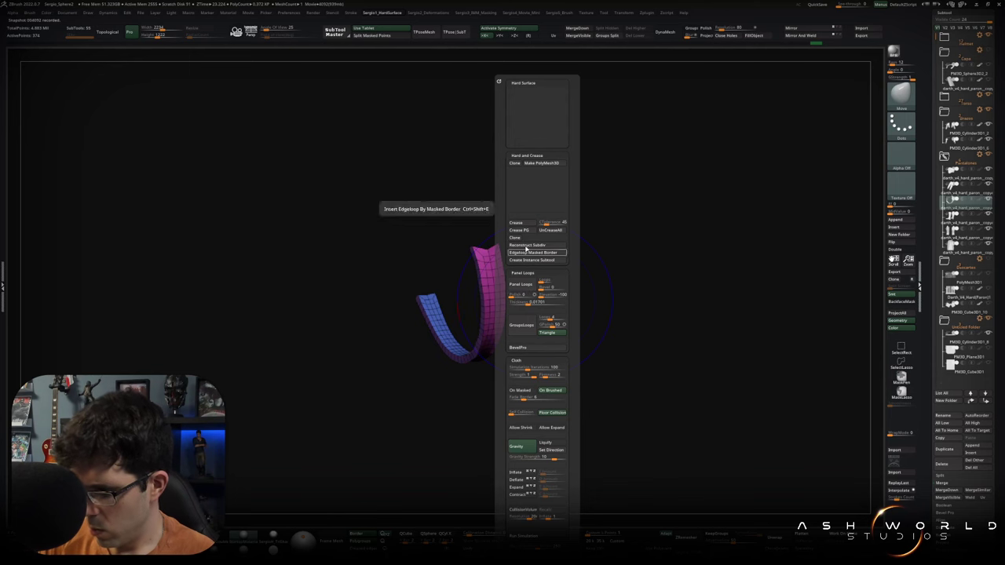
drag(504, 339, 490, 319)
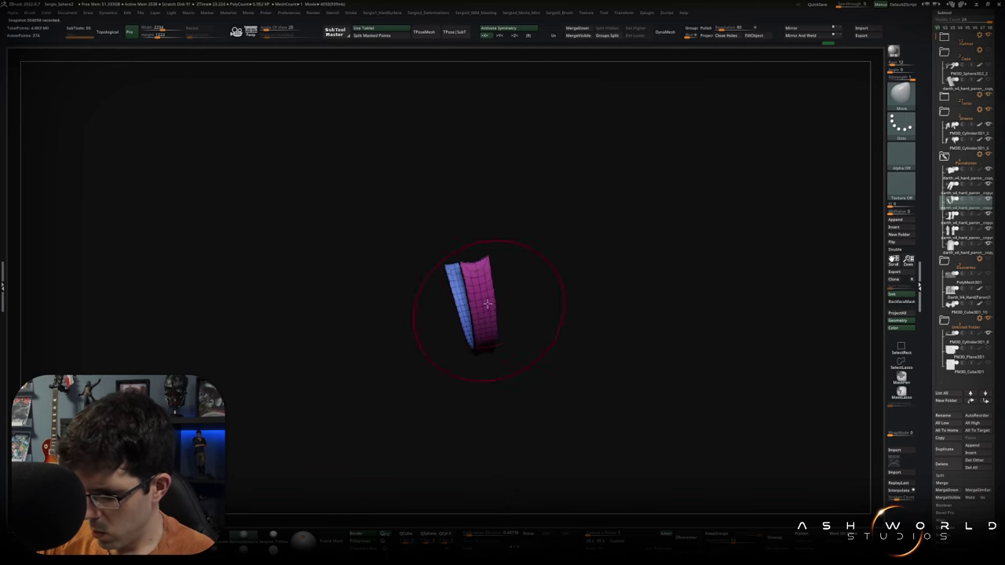
click(475, 259)
mouse_move(473, 268)
mouse_down()
mouse_move(498, 291)
mouse_move(514, 351)
mouse_move(489, 366)
mouse_move(594, 307)
mouse_move(593, 324)
mouse_move(581, 316)
mouse_up()
ctrl+shift+click(498, 292)
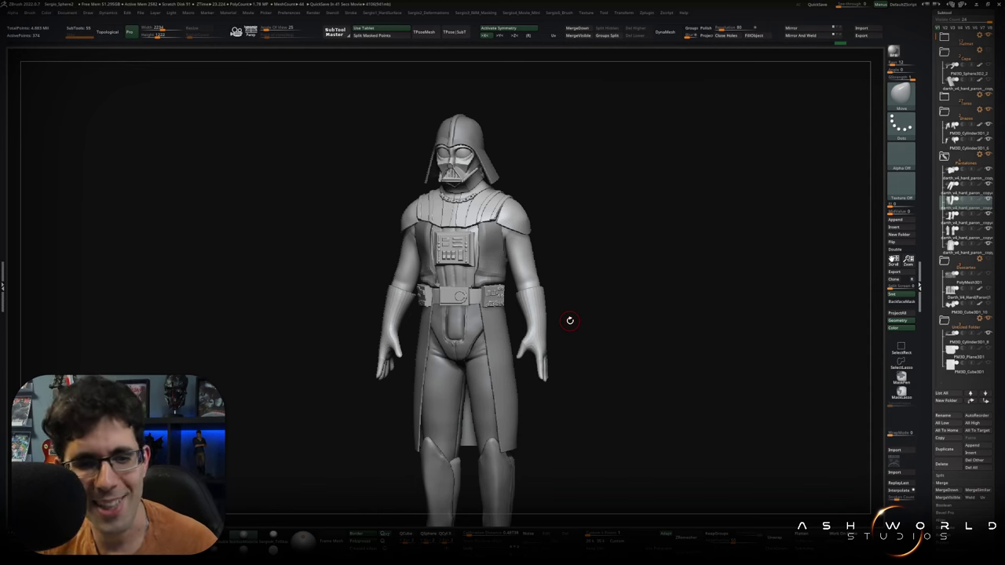
mouse_move(570, 320)
mouse_down()
mouse_move(592, 325)
mouse_move(599, 309)
mouse_move(470, 355)
mouse_move(408, 330)
mouse_up()
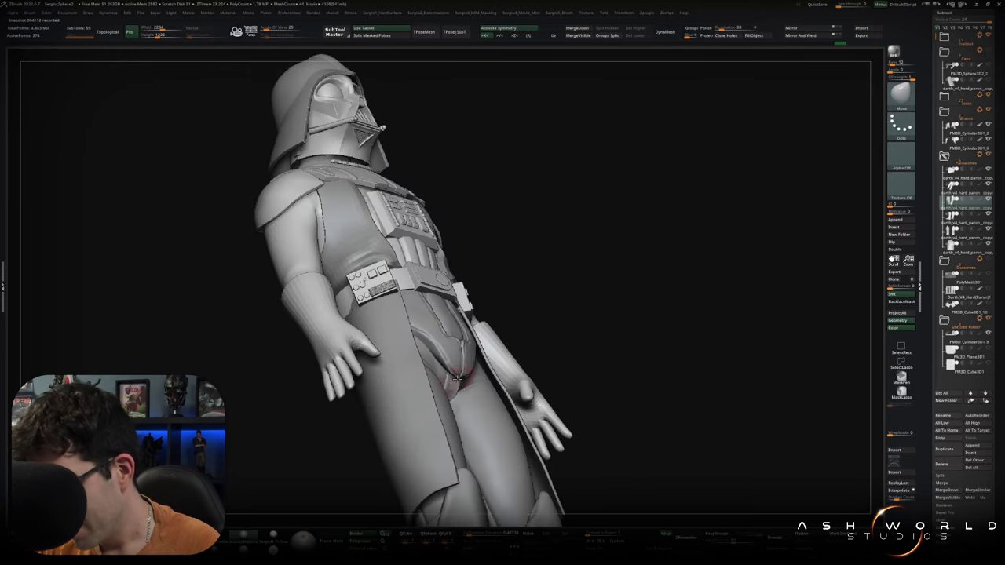
Solo the curved crotch strip, frame it, and show its PolyFrame wireframe.
drag(489, 377, 459, 379)
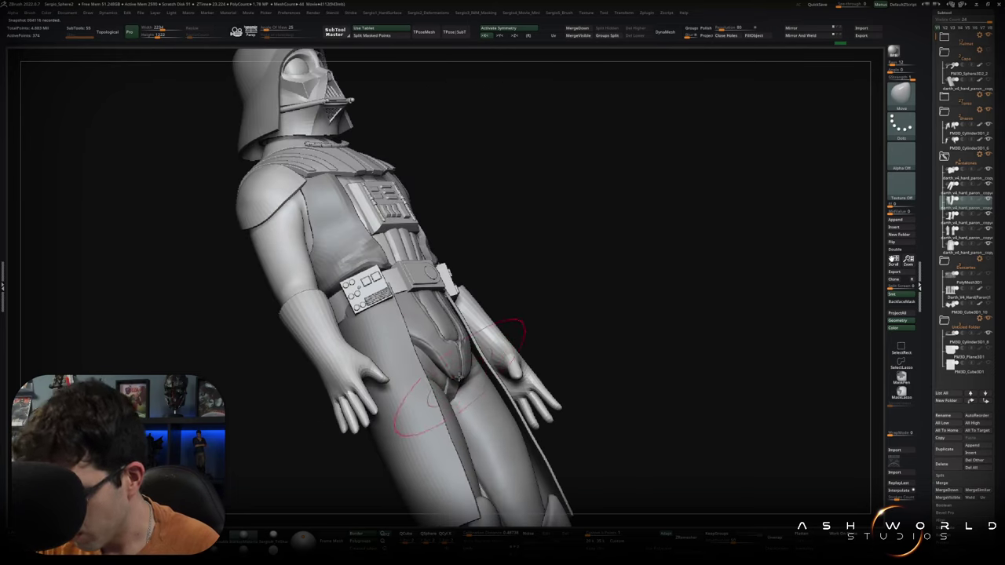
ctrl+shift+click(455, 362)
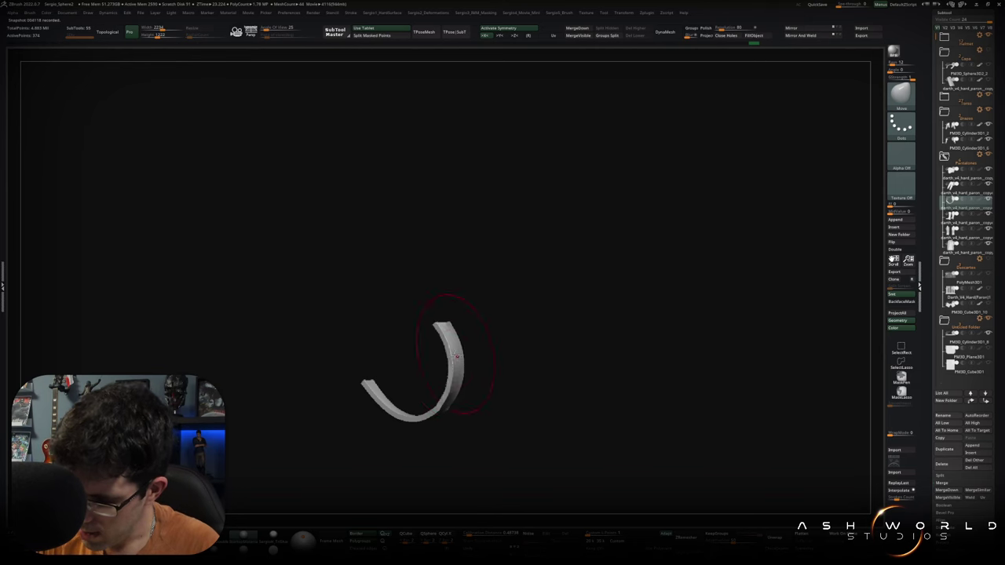
drag(455, 357, 477, 372)
key(f)
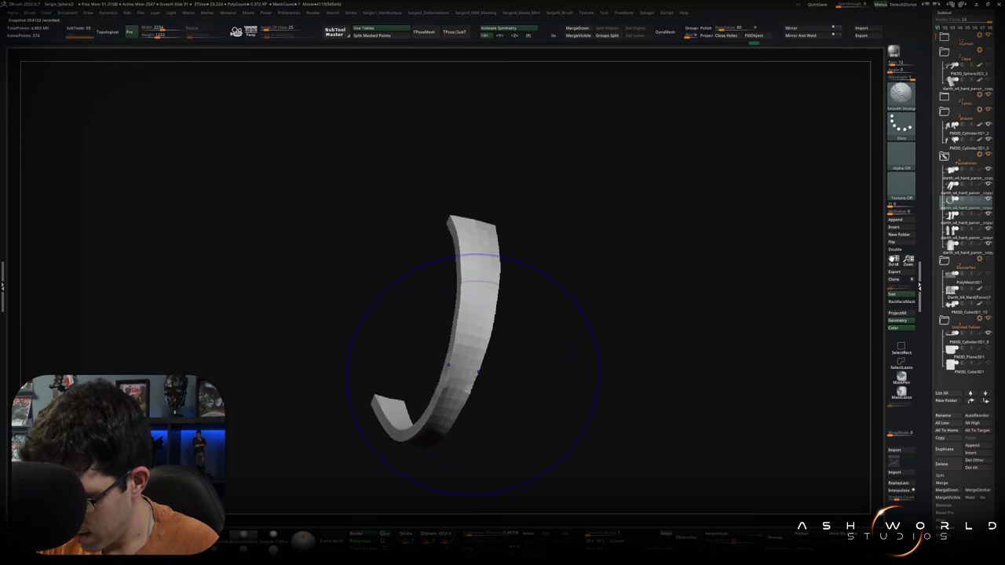
key(shift+f)
key(d)
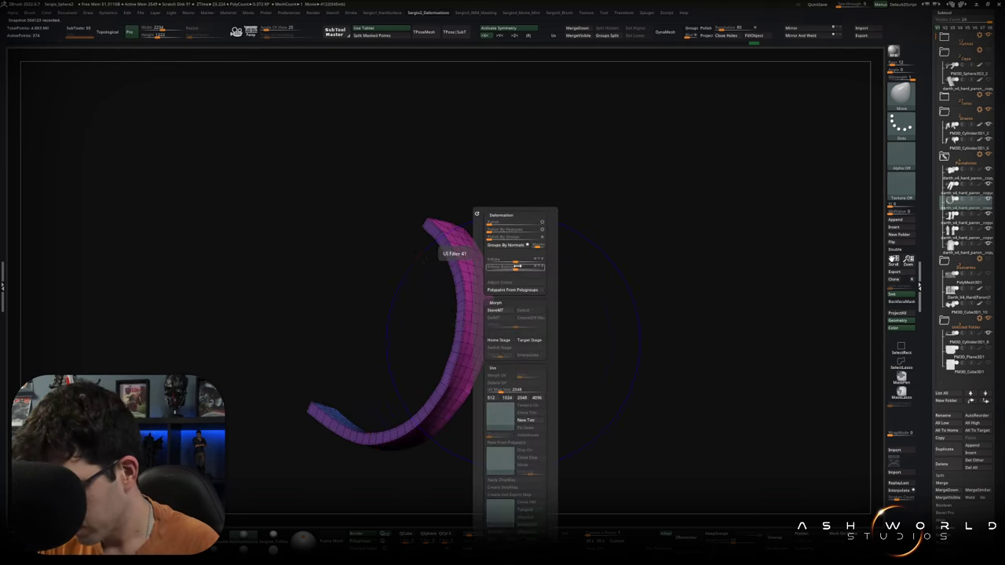
Apply Polish By Groups to the strip, then show the whole Vader figure front-on.
mouse_move(399, 398)
mouse_down()
mouse_move(504, 382)
mouse_move(476, 280)
mouse_up()
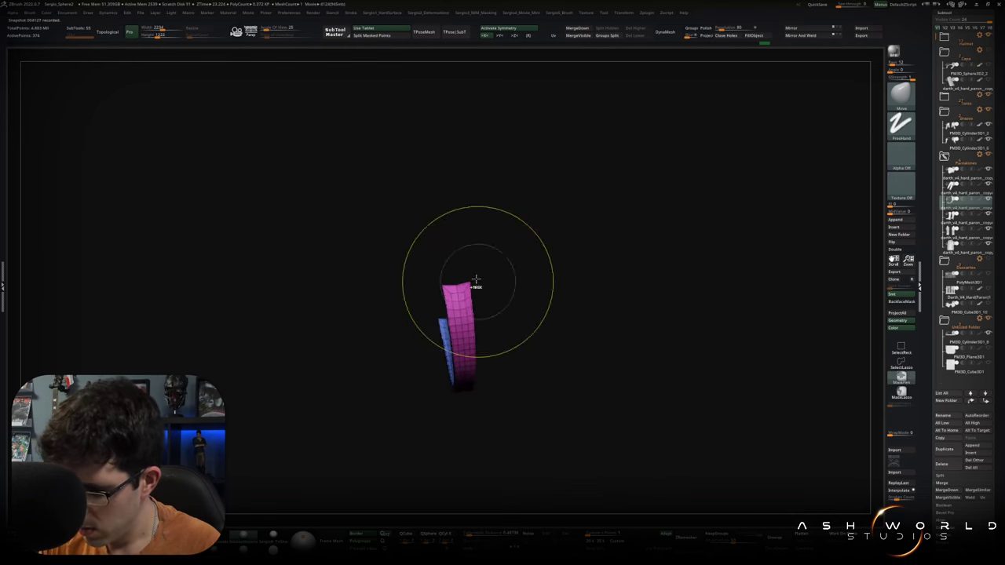
ctrl+right_drag(476, 280, 465, 216)
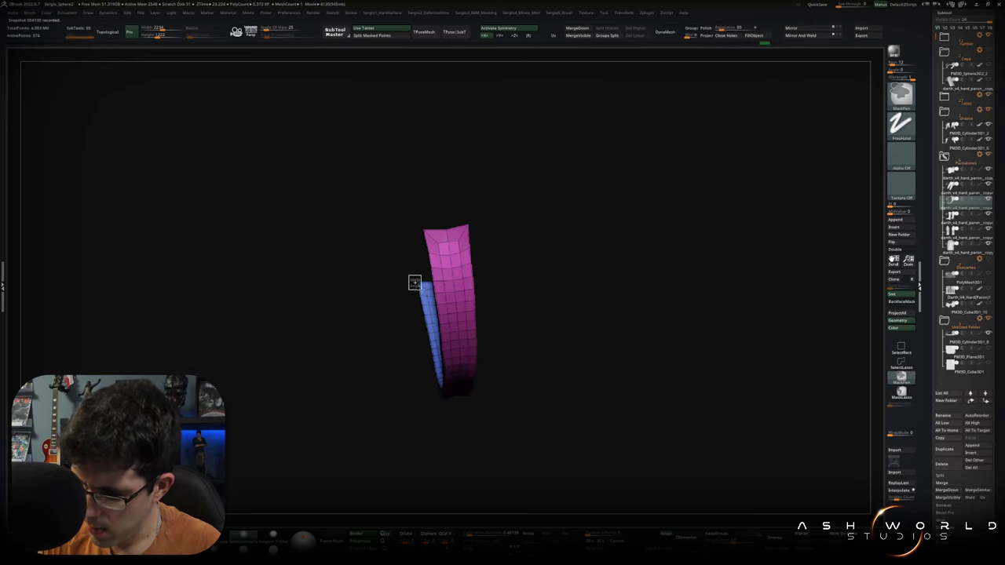
key(d)
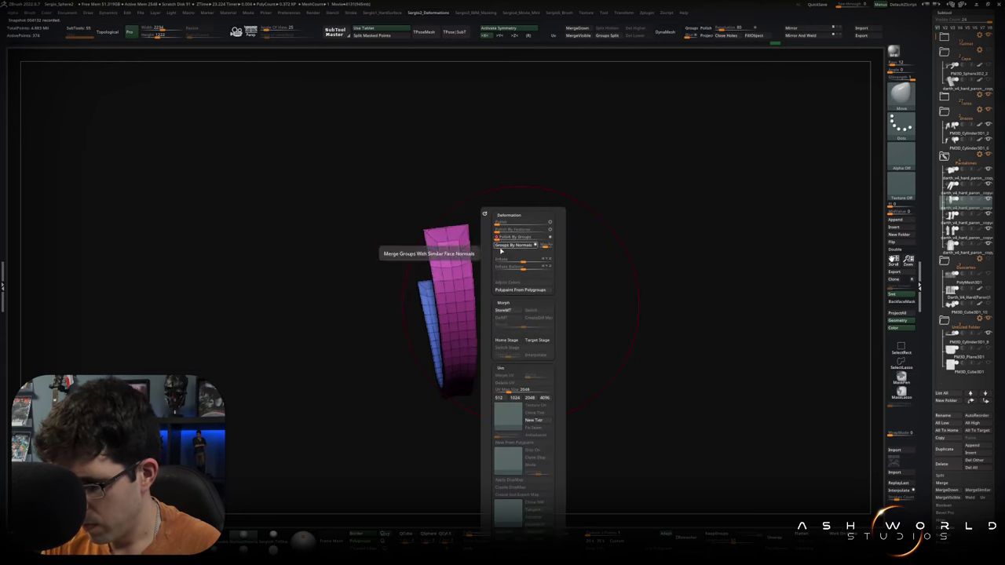
key(ctrl+shift+s)
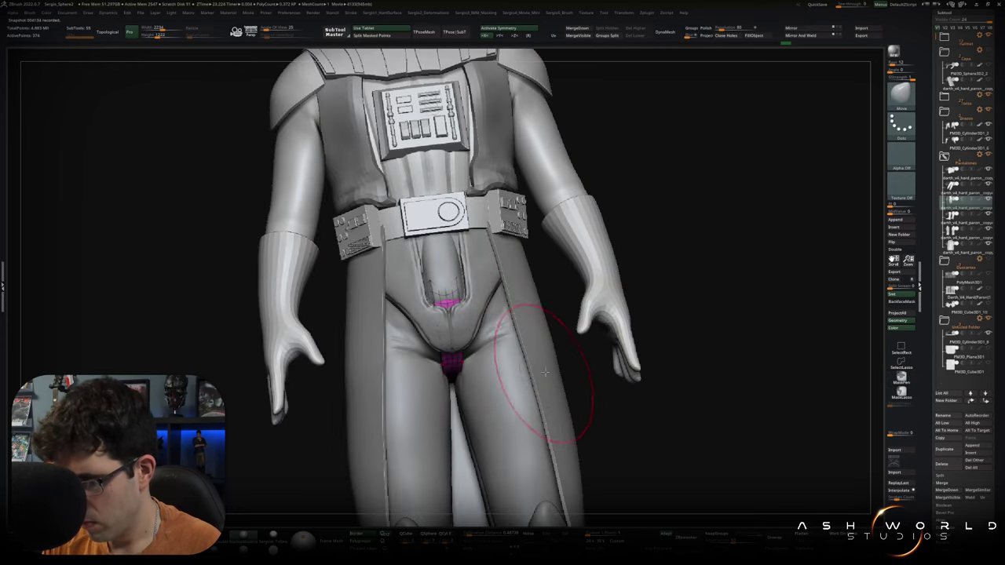
right_drag(583, 415, 482, 308)
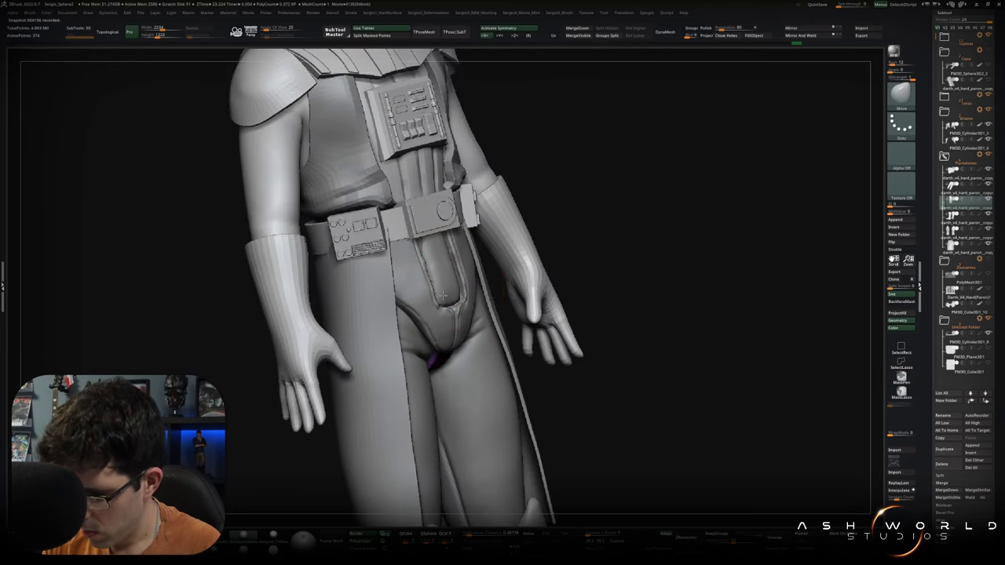
mouse_move(450, 297)
right_down()
mouse_move(451, 354)
mouse_move(600, 301)
mouse_move(591, 321)
right_up()
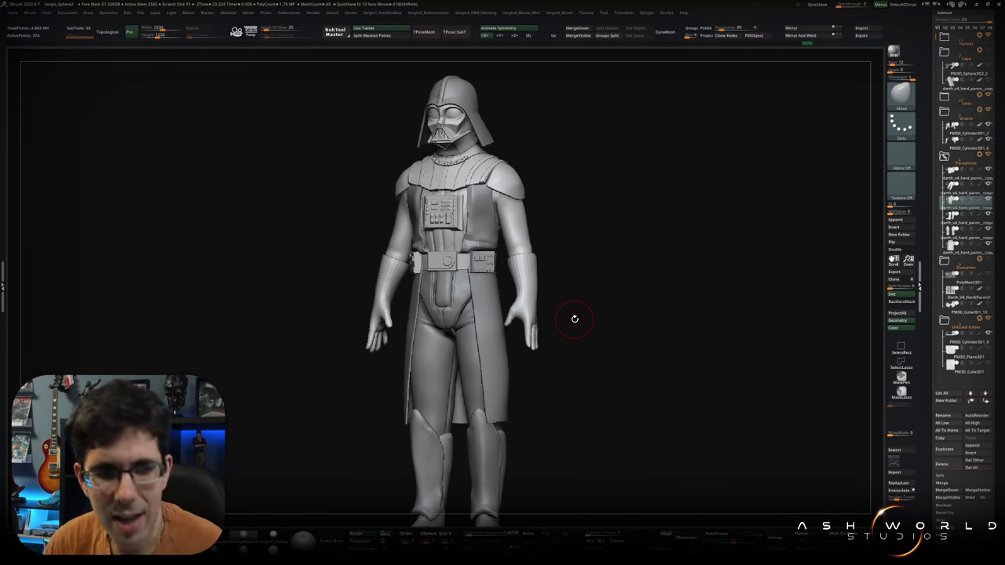
Select the hands subtool, Solo it, and check its polygroup wireframe.
mouse_move(575, 318)
mouse_down()
mouse_move(608, 317)
mouse_move(615, 303)
mouse_move(502, 351)
mouse_move(597, 318)
mouse_up()
ctrl+right_drag(597, 318, 521, 280)
mouse_move(581, 312)
ctrl+right_down()
mouse_move(493, 336)
mouse_move(510, 314)
ctrl+right_up()
alt+click(515, 310)
ctrl+shift+click(519, 314)
drag(599, 299, 614, 317)
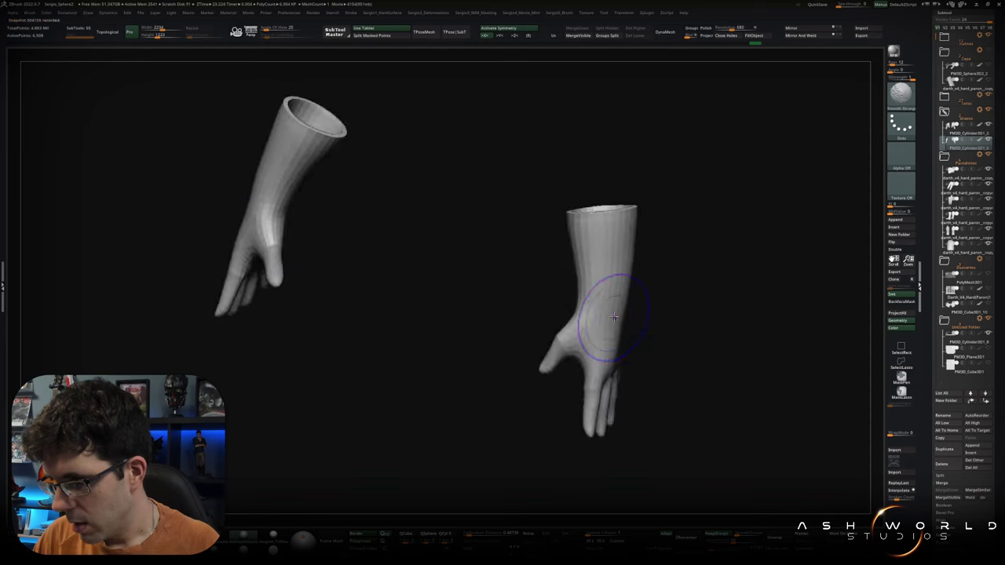
key(shift+f)
mouse_move(659, 266)
mouse_down()
mouse_move(691, 294)
mouse_move(565, 325)
mouse_up()
key(ctrl+z)
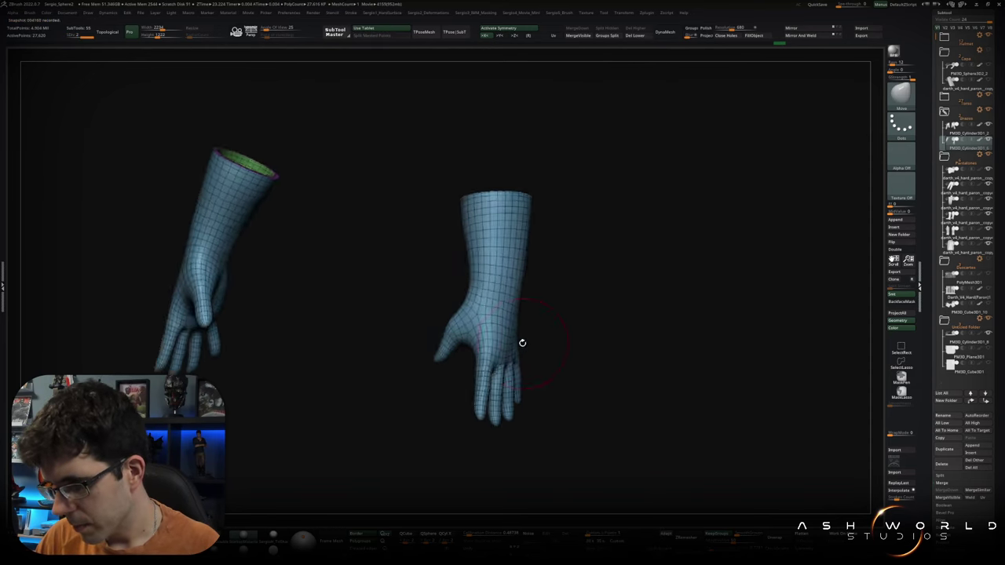
key(shift+f)
Carve crease folds into the glove cuffs with a small DamStandard brush, then exit Solo.
key(b)
key(d)
key(s)
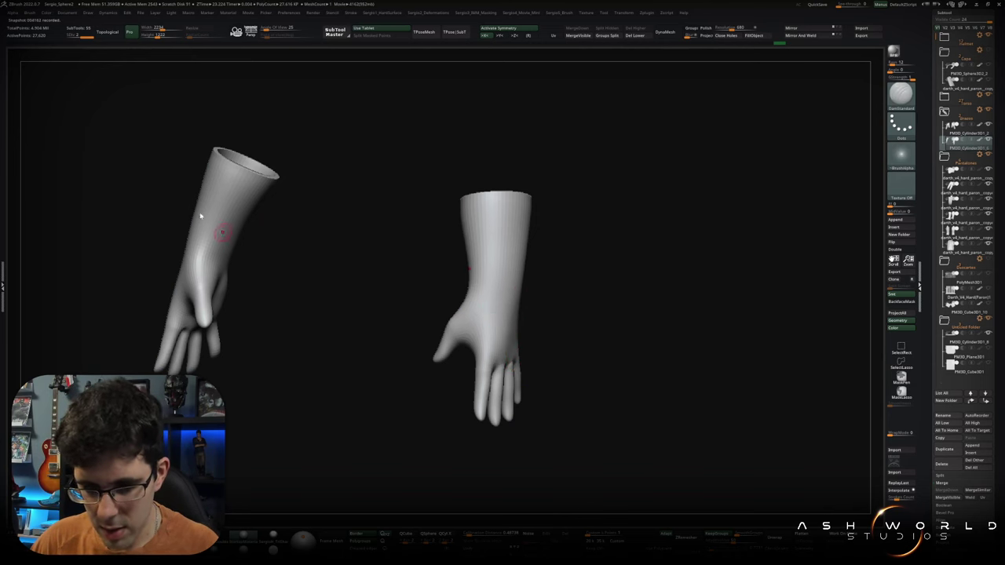
key(ctrl+z)
key(ctrl+z)
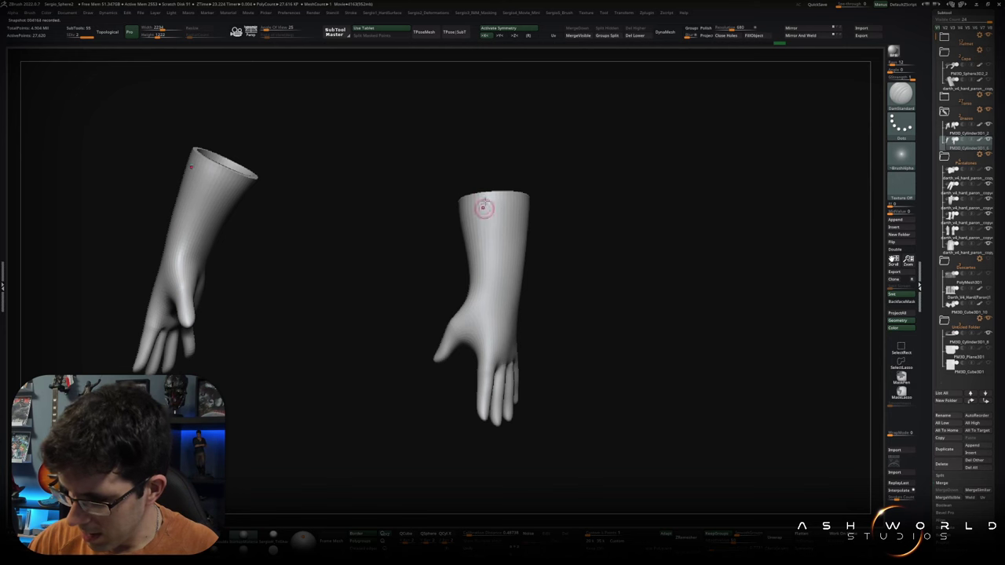
mouse_move(575, 337)
mouse_down()
mouse_move(493, 342)
mouse_move(532, 344)
mouse_move(522, 341)
mouse_up()
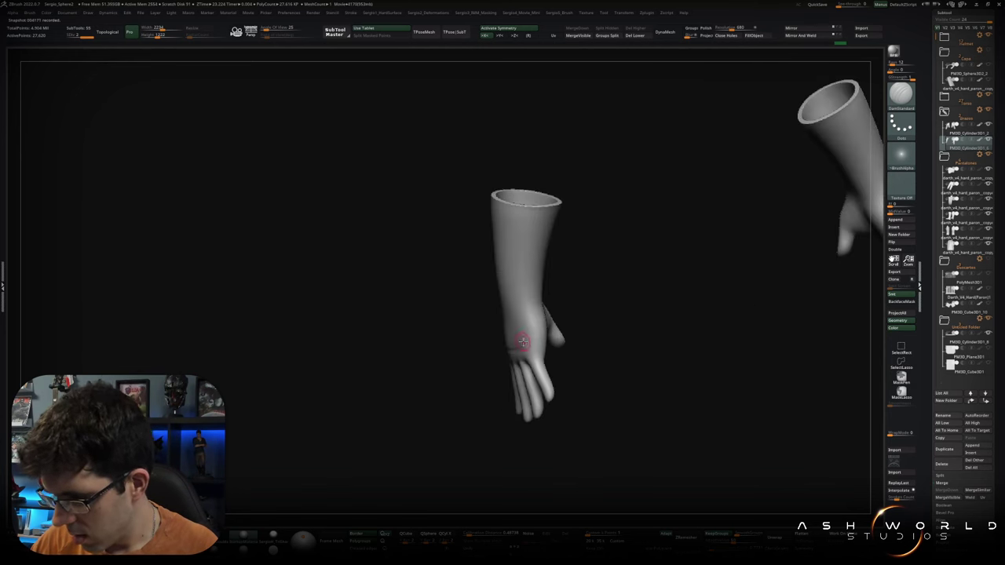
mouse_move(539, 199)
mouse_down()
mouse_move(547, 280)
mouse_move(532, 284)
mouse_up()
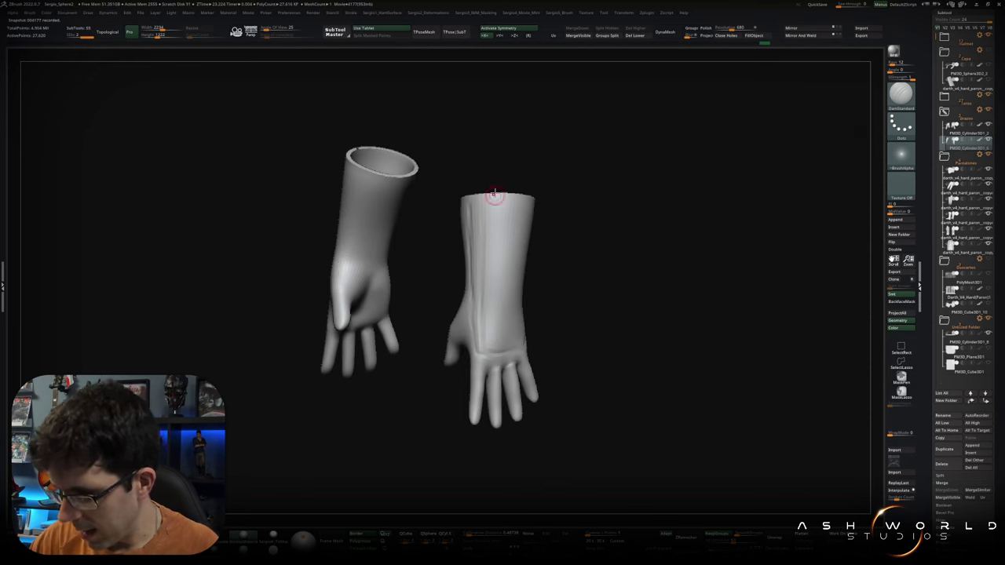
drag(494, 193, 512, 321)
drag(510, 200, 523, 203)
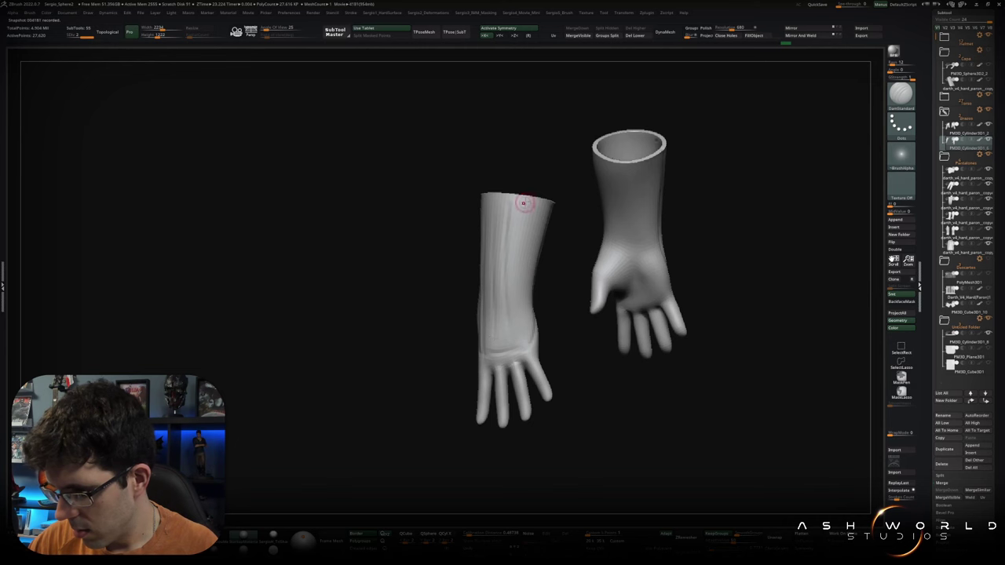
drag(530, 365, 526, 316)
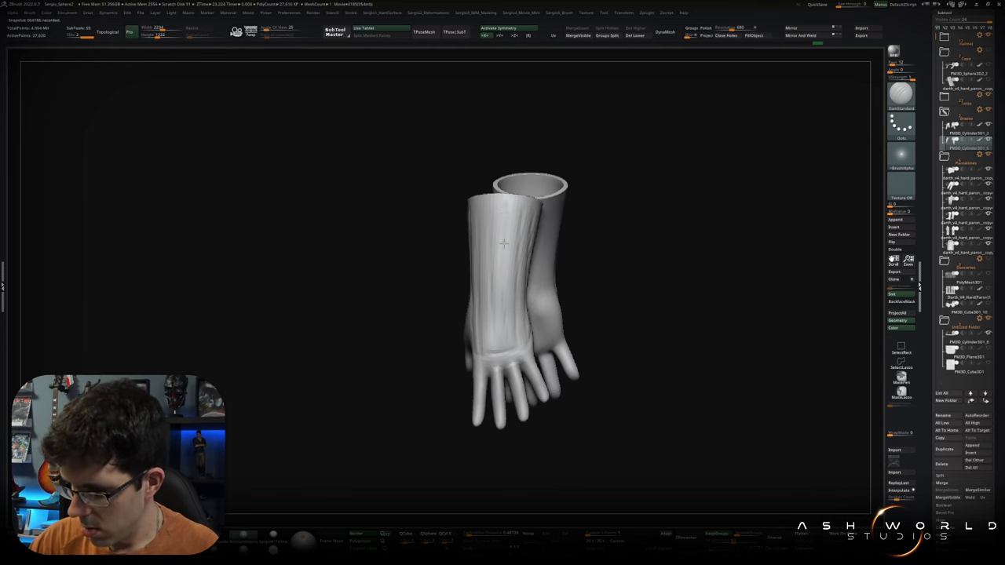
drag(488, 308, 486, 219)
mouse_move(495, 340)
mouse_down()
mouse_move(478, 348)
mouse_move(515, 289)
mouse_move(462, 314)
mouse_move(481, 308)
mouse_move(425, 317)
mouse_move(446, 382)
mouse_move(469, 378)
mouse_move(455, 337)
mouse_move(529, 310)
mouse_move(536, 287)
mouse_up()
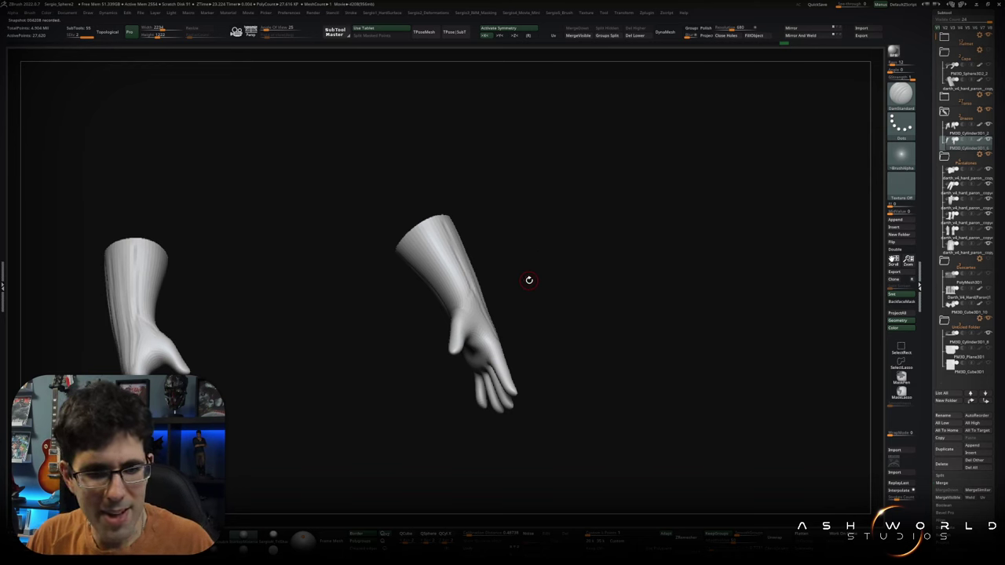
mouse_move(534, 301)
mouse_down()
mouse_move(531, 327)
mouse_move(552, 300)
mouse_move(552, 320)
mouse_move(576, 298)
mouse_move(565, 332)
mouse_move(526, 327)
mouse_move(541, 332)
mouse_move(534, 344)
mouse_move(554, 344)
mouse_move(515, 341)
mouse_move(521, 319)
mouse_move(534, 341)
mouse_move(513, 341)
mouse_move(542, 313)
mouse_up()
key(alt+s)
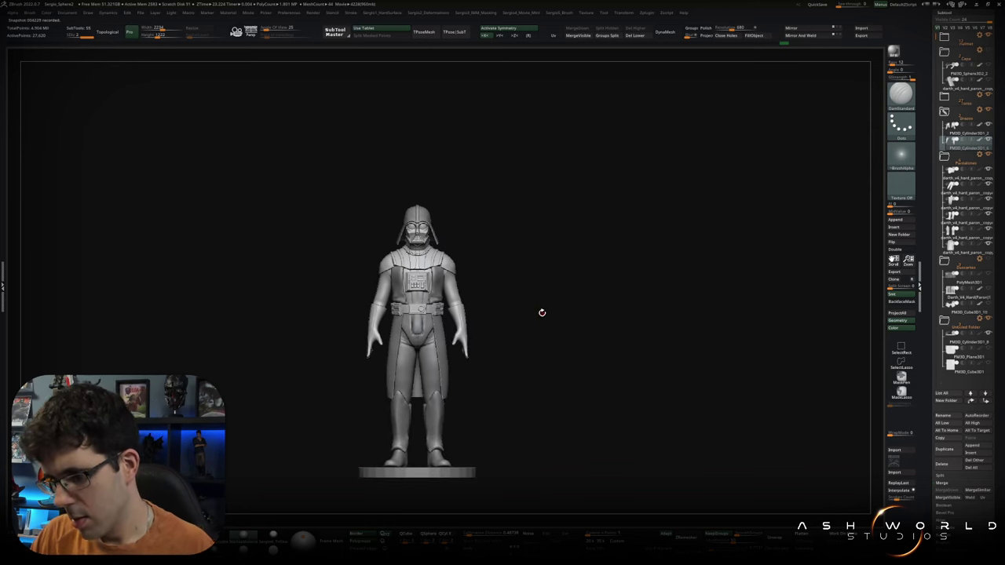
Select the helmet subtool and switch to the Move brush with a smaller Draw Size.
drag(450, 237, 416, 284)
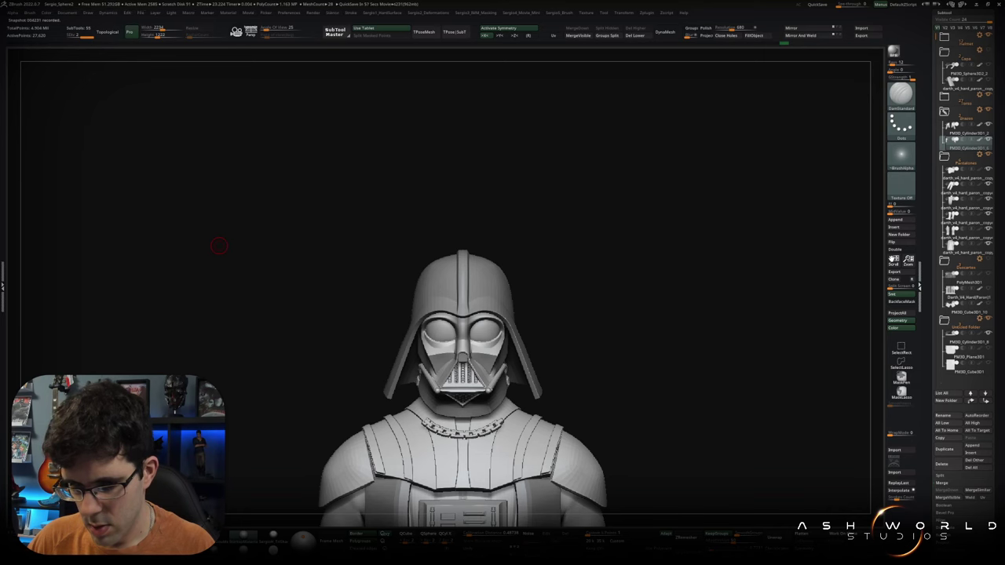
alt+click(504, 297)
key(b)
key(m)
key(v)
key(s)
drag(549, 307, 536, 307)
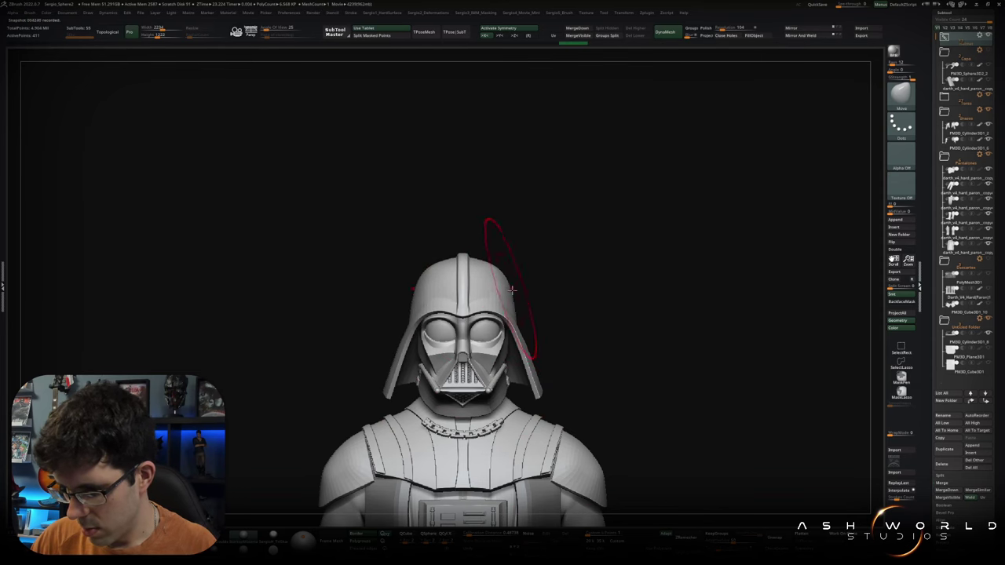
scroll(511, 290, down, 3)
scroll(541, 341, up, 1)
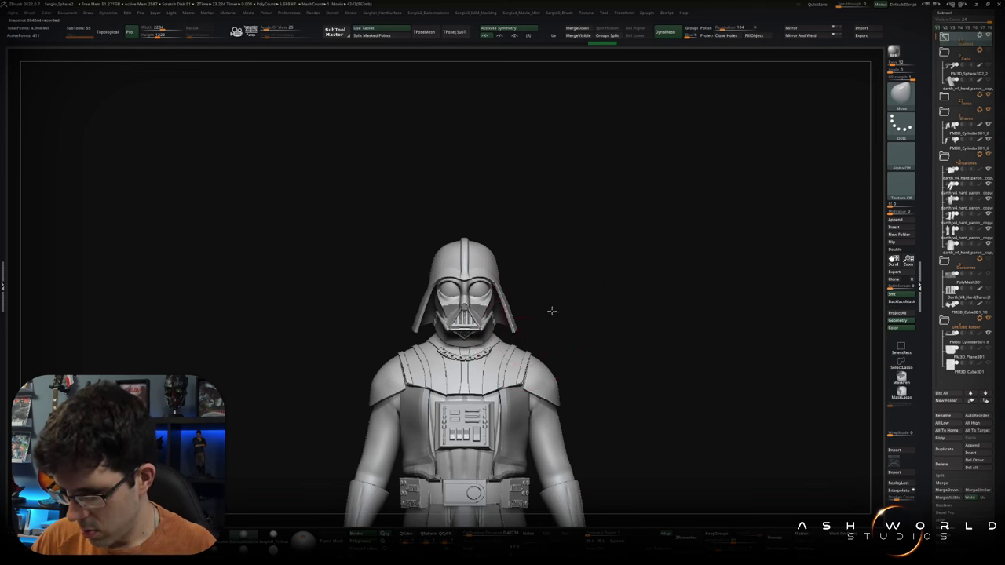
Orbit to a side profile to check how the helmet sits on the shoulders.
drag(554, 310, 512, 311)
scroll(561, 284, down, 3)
scroll(587, 285, up, 1)
drag(595, 323, 598, 325)
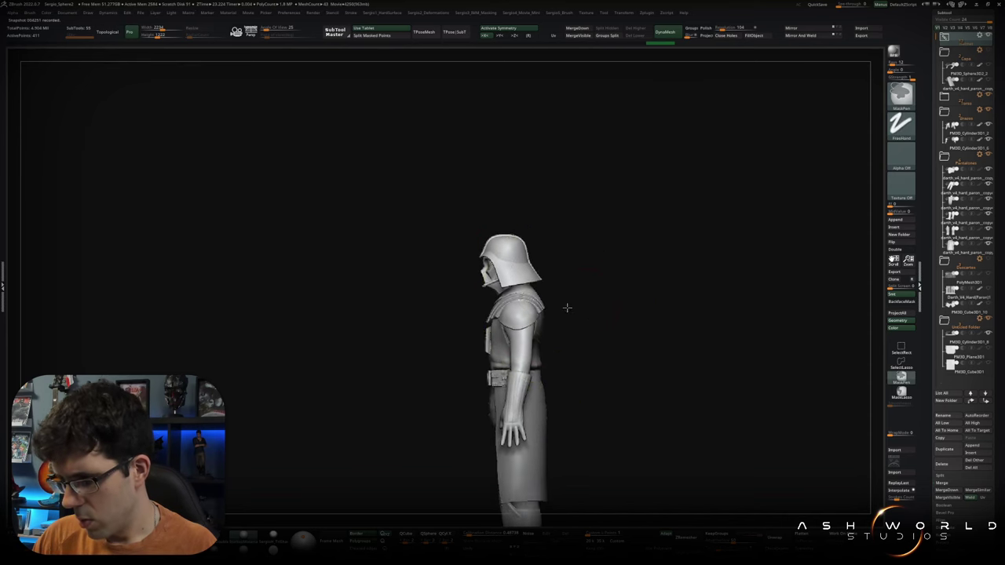
mouse_move(584, 320)
mouse_down()
mouse_move(615, 327)
mouse_move(559, 283)
mouse_move(570, 266)
mouse_move(541, 283)
mouse_up()
scroll(616, 327, up, 2)
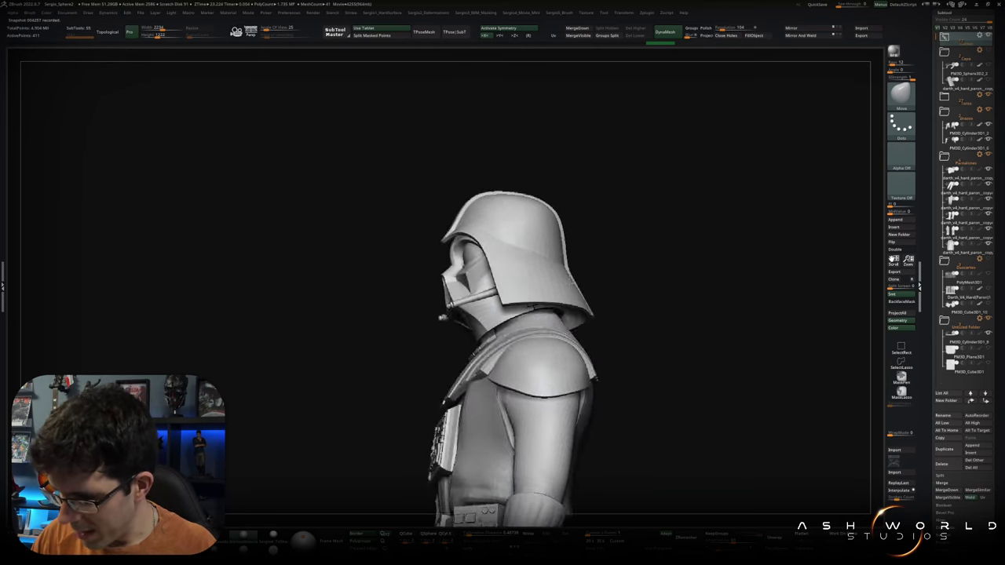
Make the helmet's face mask, mouth grille and mouth tube display solidly, then view it in profile.
key(w)
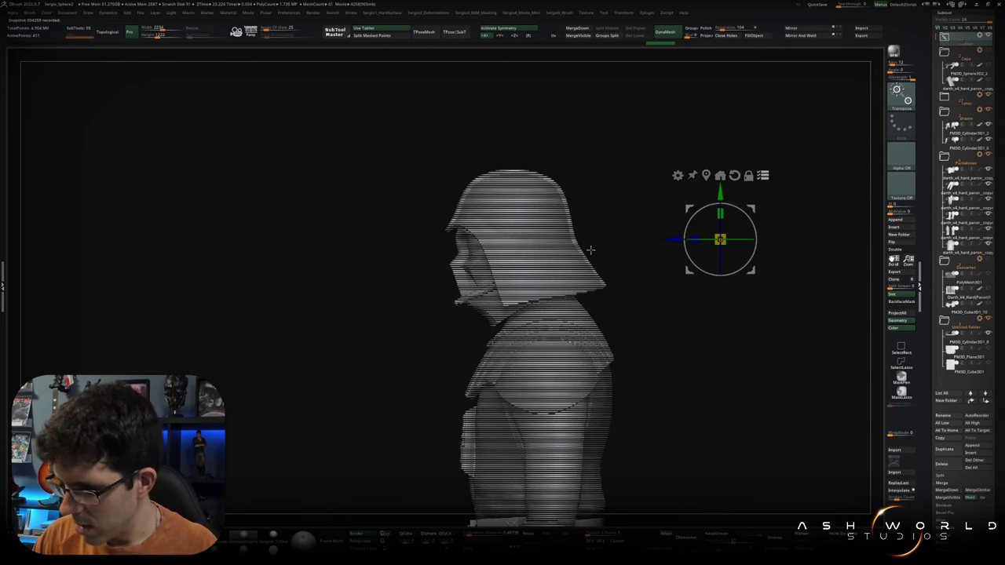
drag(614, 245, 586, 292)
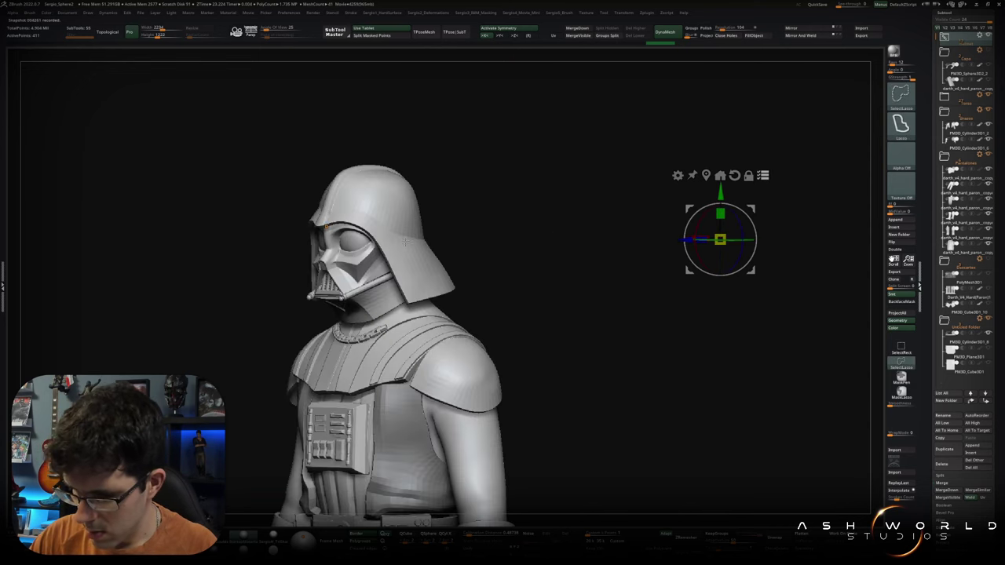
ctrl+shift+click(361, 250)
ctrl+shift+click(356, 268)
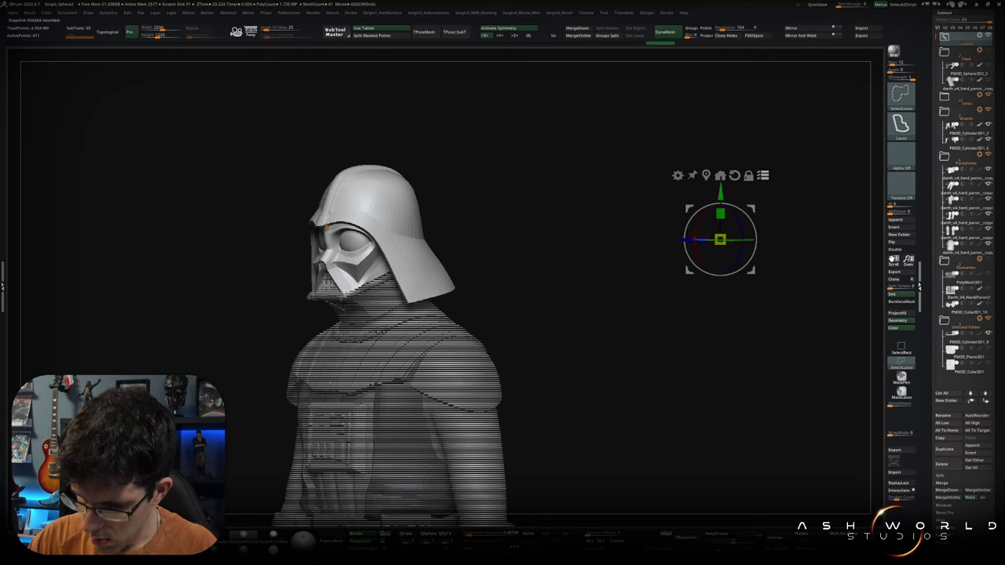
drag(330, 289, 358, 325)
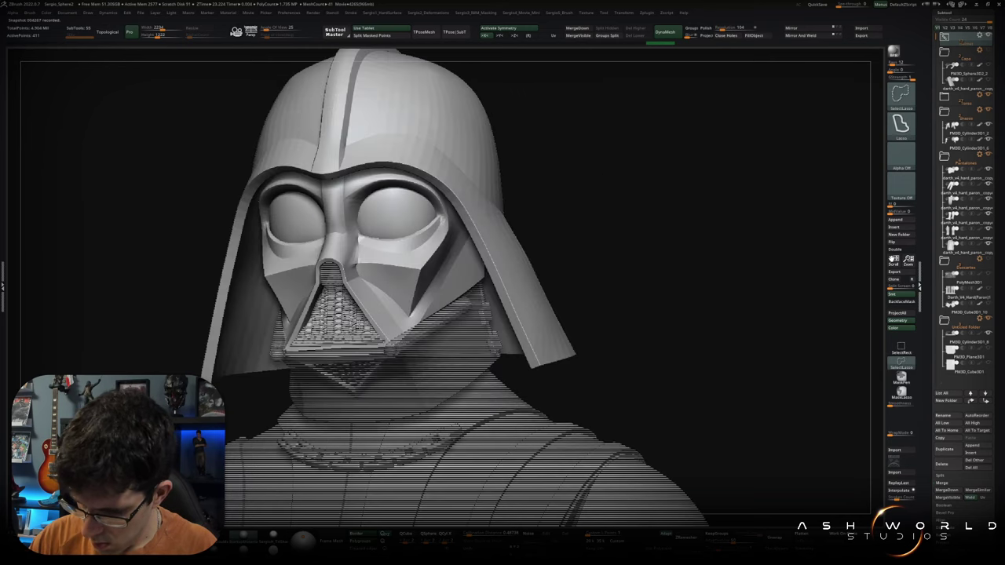
ctrl+shift+click(369, 341)
ctrl+shift+click(369, 353)
drag(370, 354, 411, 339)
ctrl+shift+click(412, 340)
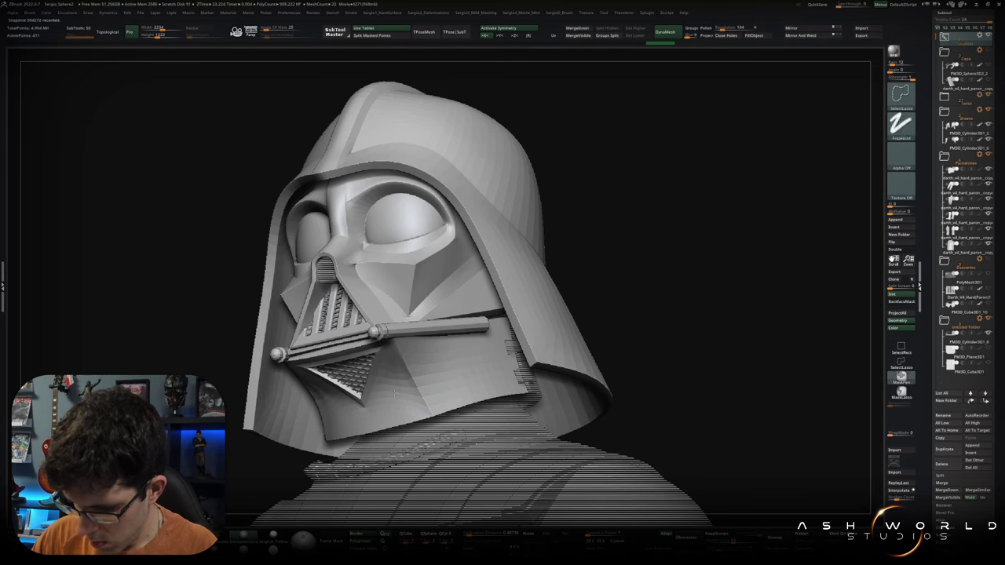
drag(364, 379, 534, 384)
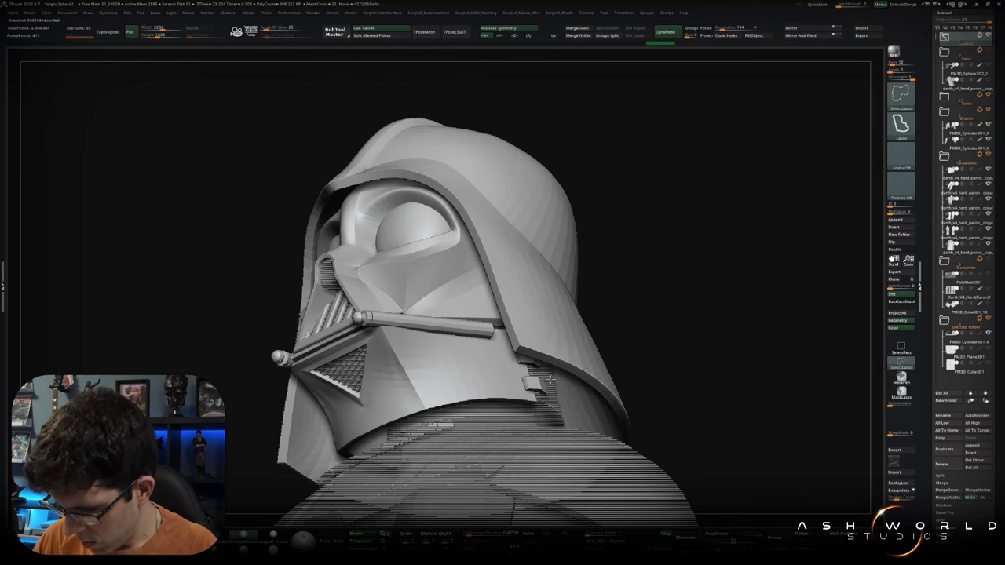
mouse_move(549, 380)
mouse_down()
mouse_move(515, 386)
mouse_move(438, 301)
mouse_move(590, 288)
mouse_move(507, 404)
mouse_move(517, 390)
mouse_up()
Use the Transpose gizmo to lift the helmet up and back and tilt it level on the body.
key(w)
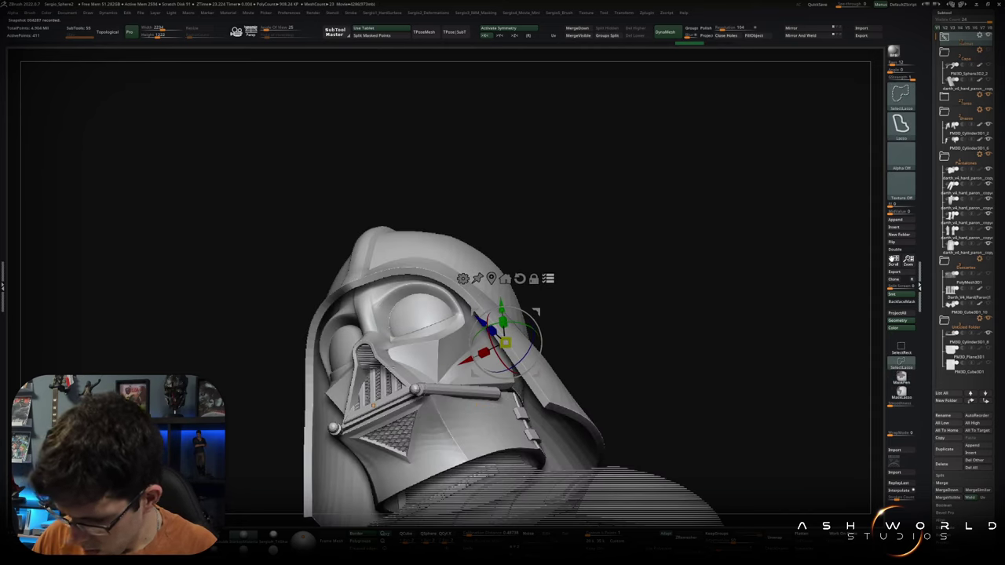
drag(365, 290, 579, 347)
mouse_move(549, 315)
mouse_down()
mouse_move(672, 292)
mouse_move(650, 269)
mouse_move(524, 337)
mouse_up()
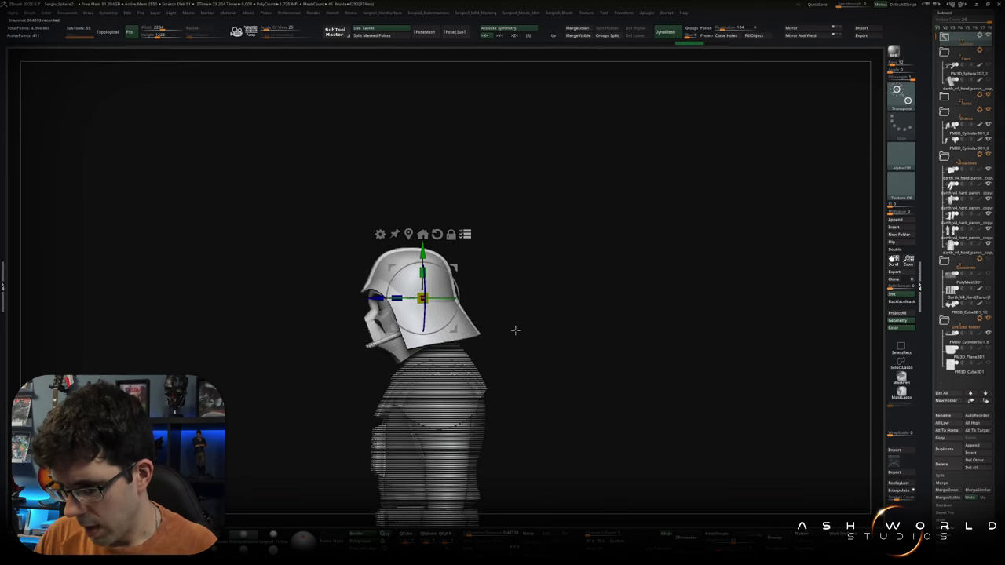
drag(464, 278, 439, 263)
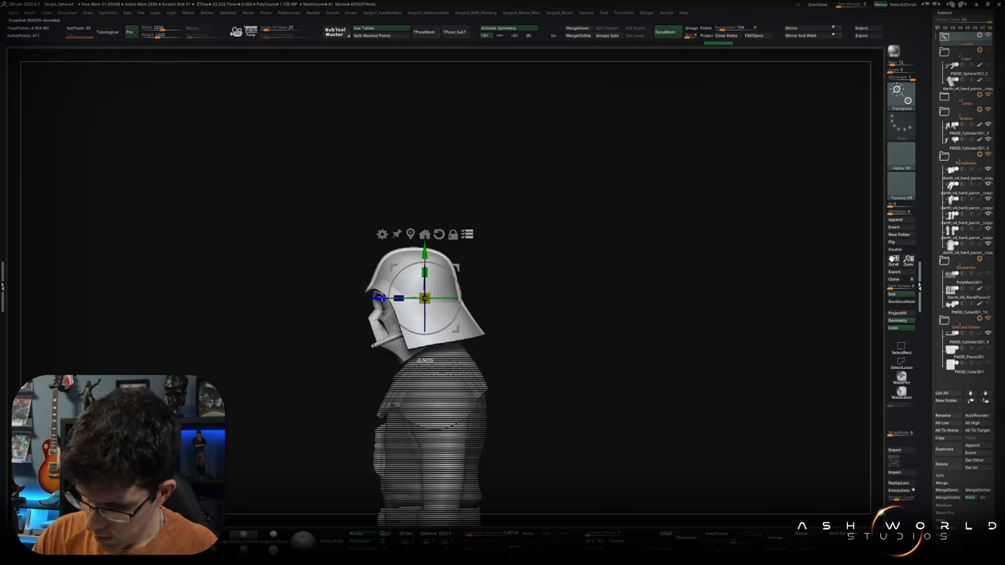
drag(504, 359, 487, 293)
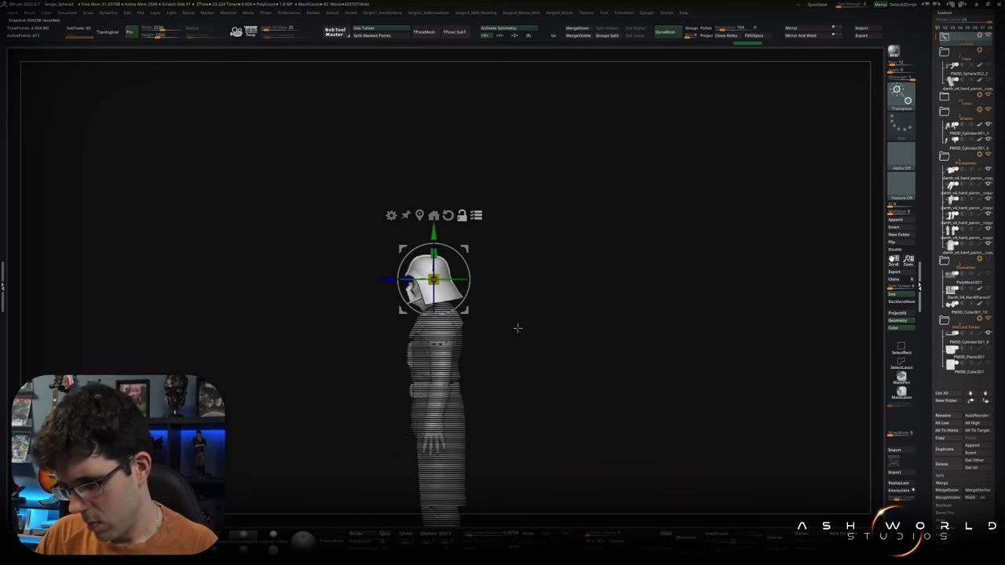
key(q)
Nudge the helmet and shoulder to fit together, checking from rear, front and side views.
ctrl+scroll(523, 332, up, 5)
drag(503, 329, 440, 329)
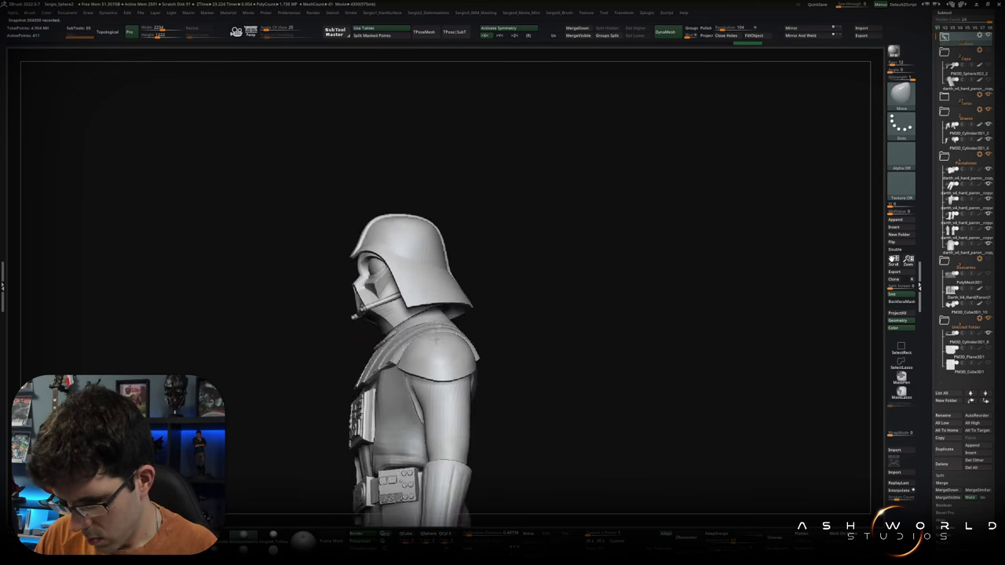
ctrl+scroll(424, 321, up, 3)
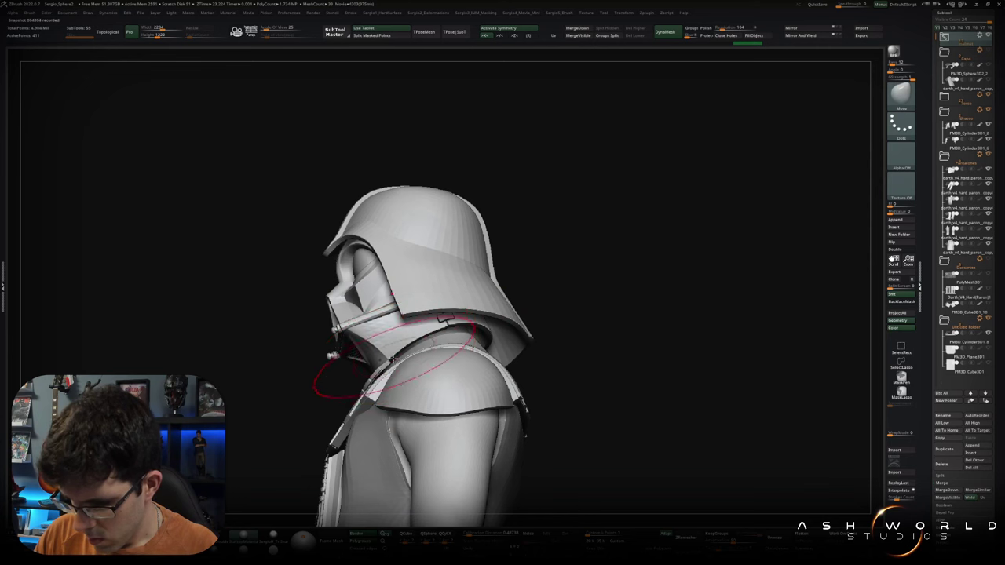
mouse_move(397, 347)
right_down()
mouse_move(381, 359)
mouse_move(397, 363)
right_up()
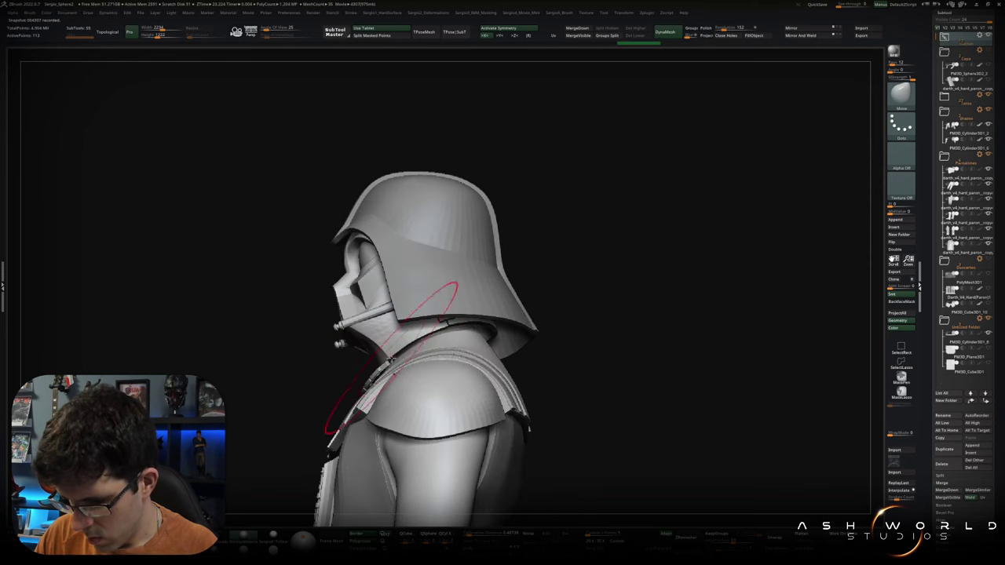
right_drag(340, 337, 340, 344)
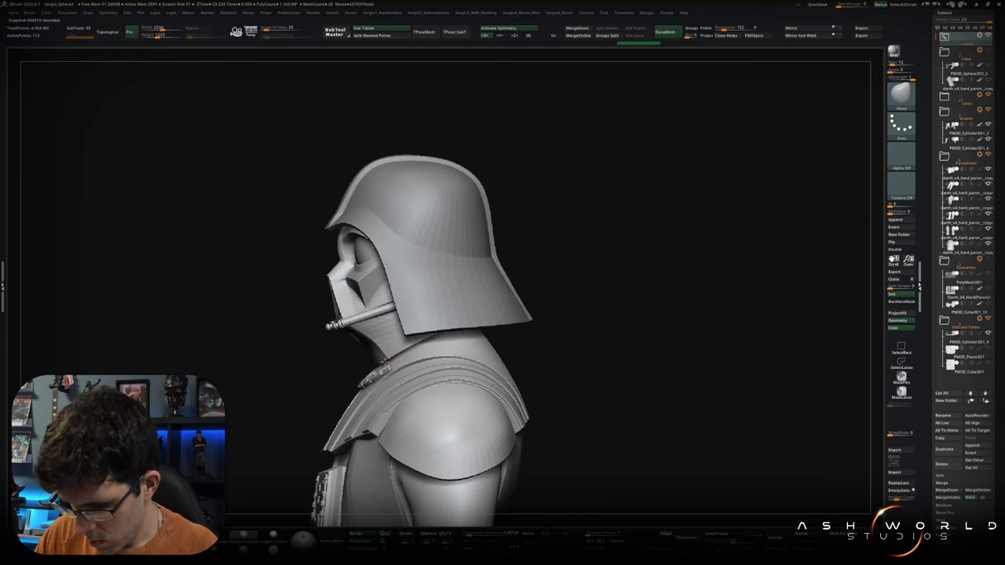
mouse_move(378, 363)
right_down()
mouse_move(442, 329)
mouse_move(380, 345)
right_up()
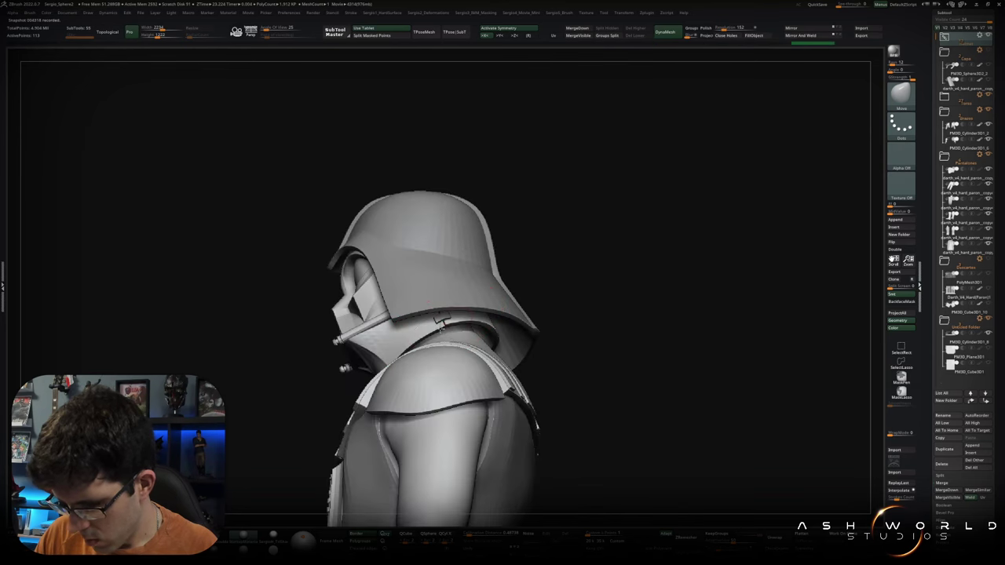
mouse_move(446, 376)
right_down()
mouse_move(479, 365)
mouse_move(445, 360)
right_up()
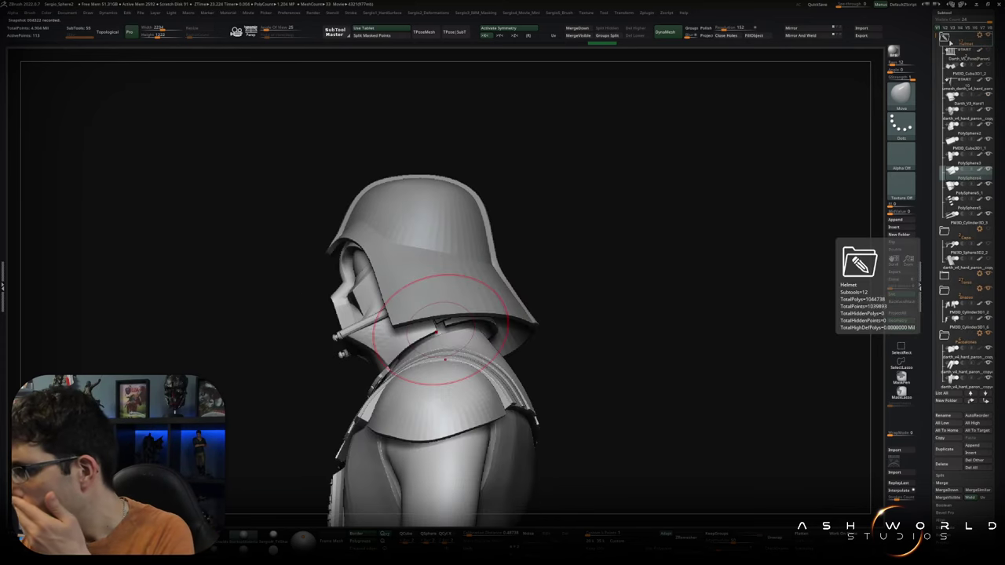
mouse_move(952, 327)
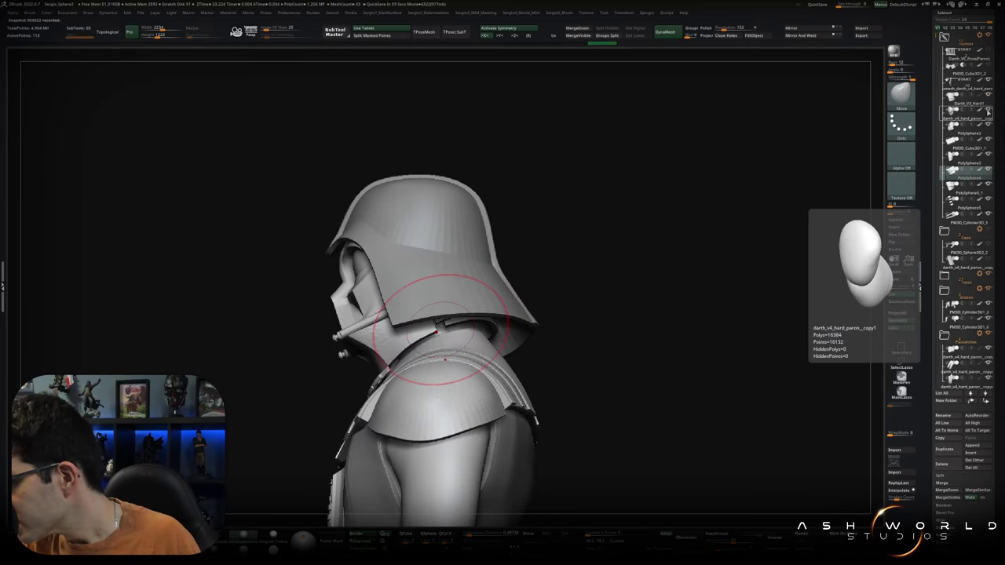
Hide the outer helmet shell and zoom in on the inner face mask.
click(988, 125)
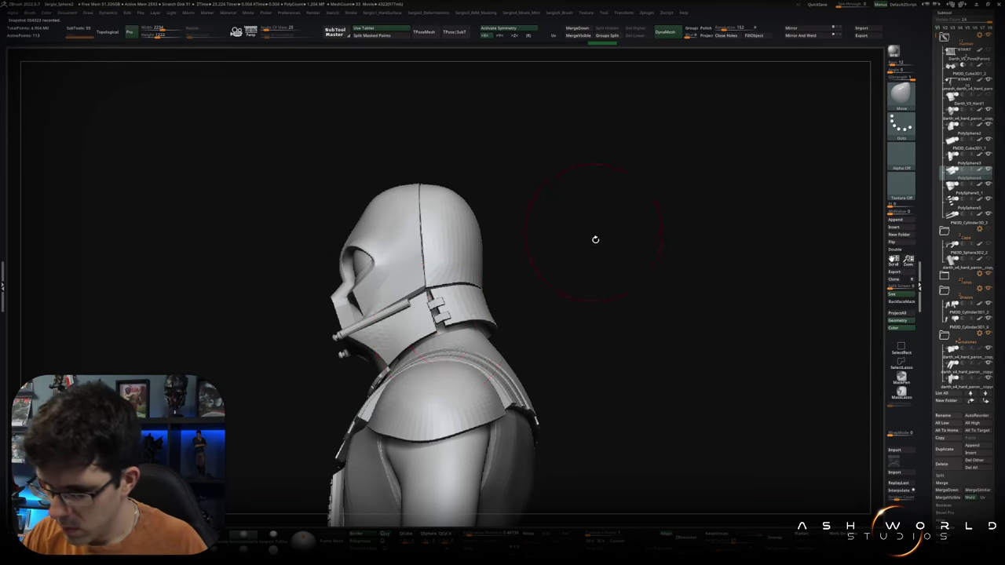
drag(592, 227, 549, 236)
scroll(416, 279, up, 3)
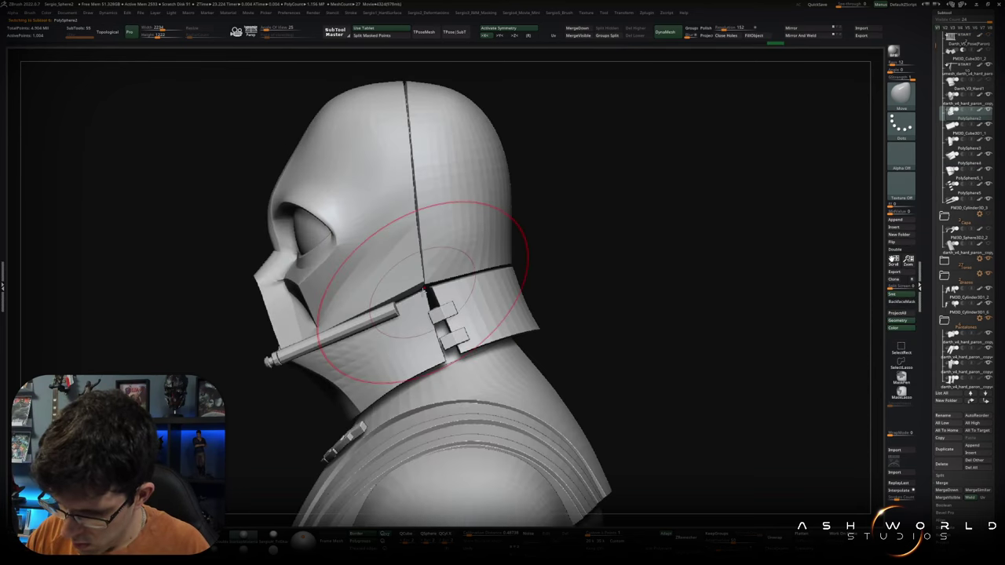
right_drag(416, 279, 424, 286)
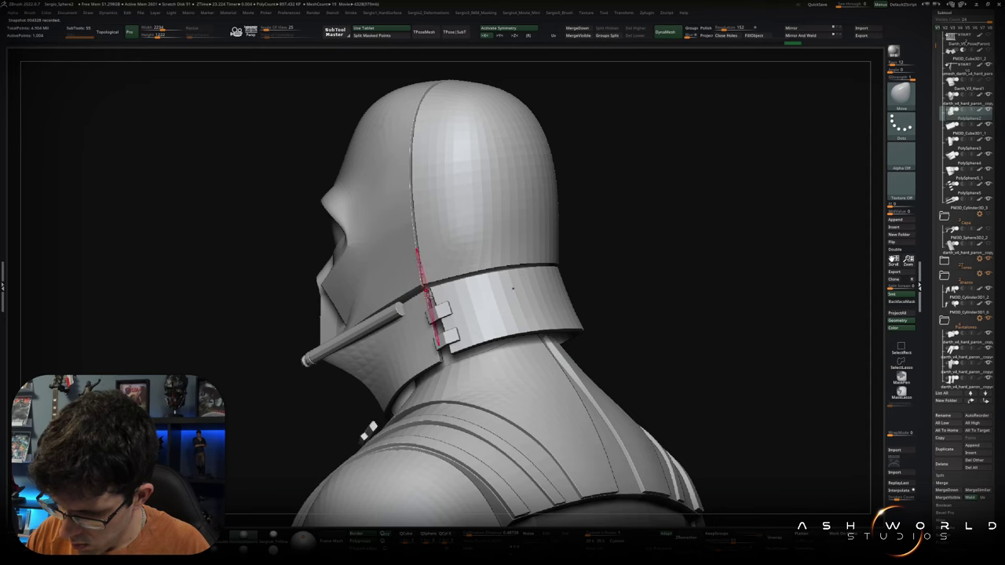
mouse_move(424, 286)
right_down()
mouse_move(573, 361)
mouse_move(339, 308)
right_up()
At the mask's lowest subdivision, crease its complete edge loops with ZModeler EdgeLoop Complete.
key(shift+f)
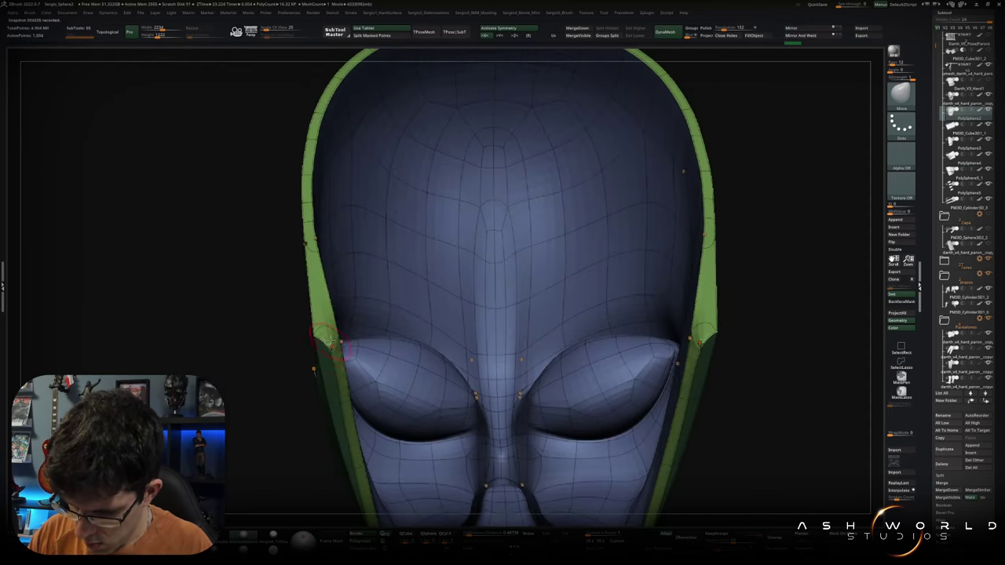
key(b)
key(z)
key(m)
right_drag(325, 348, 343, 348)
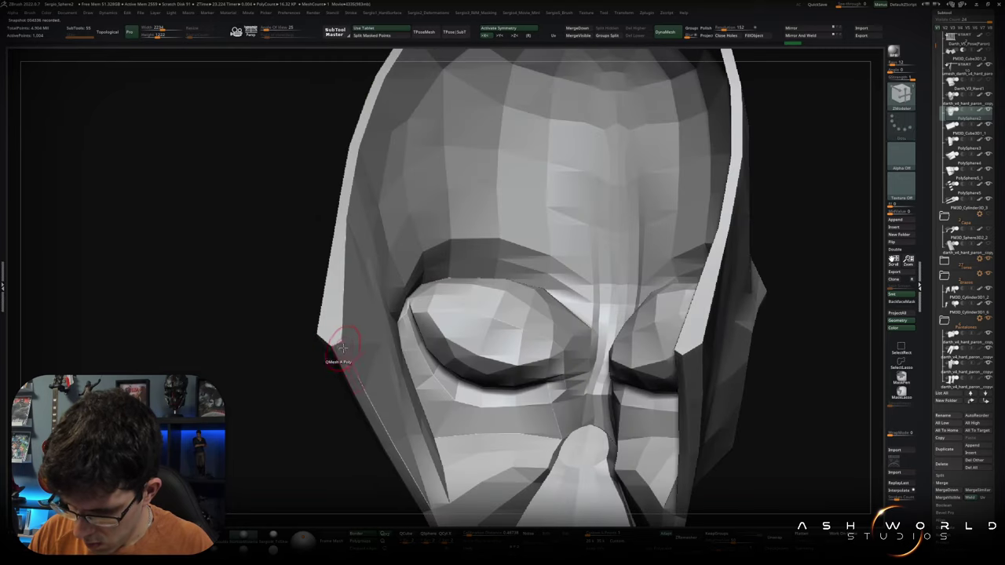
key(space)
click(294, 385)
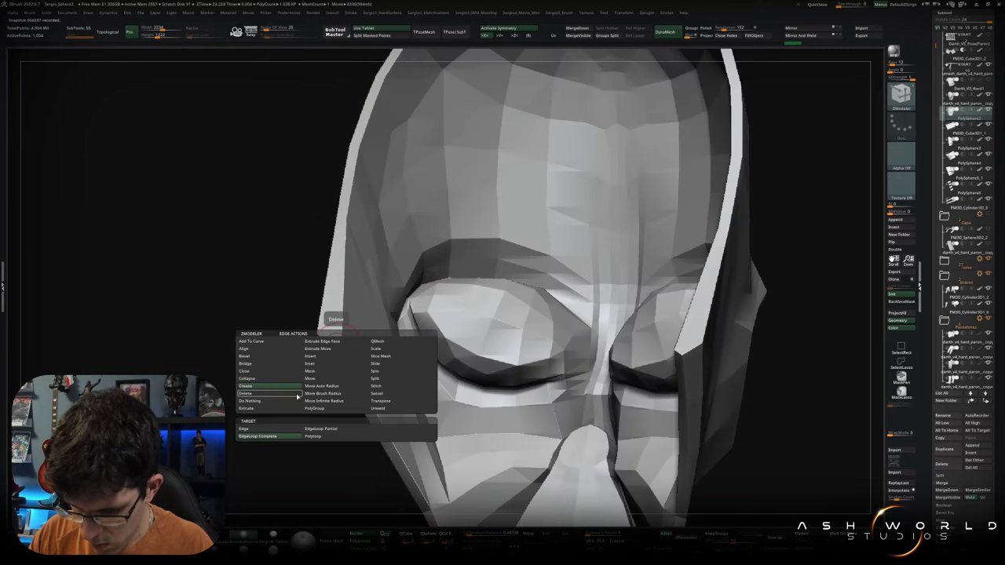
Restore the mask's smooth subdivided version and select the neck collar subtool.
key(shift+f)
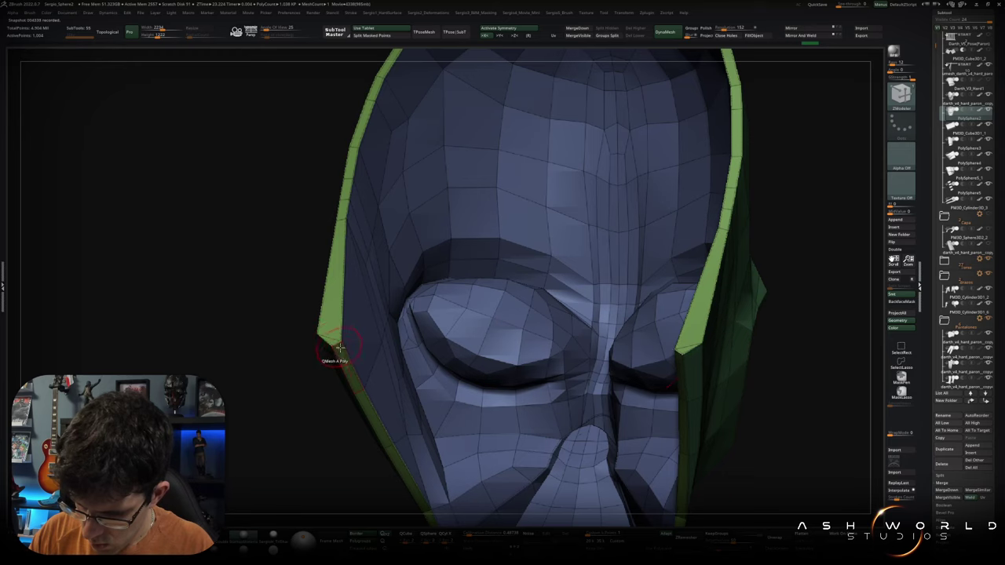
key(d)
mouse_move(332, 370)
mouse_down()
mouse_move(368, 359)
mouse_move(318, 369)
mouse_move(345, 364)
mouse_up()
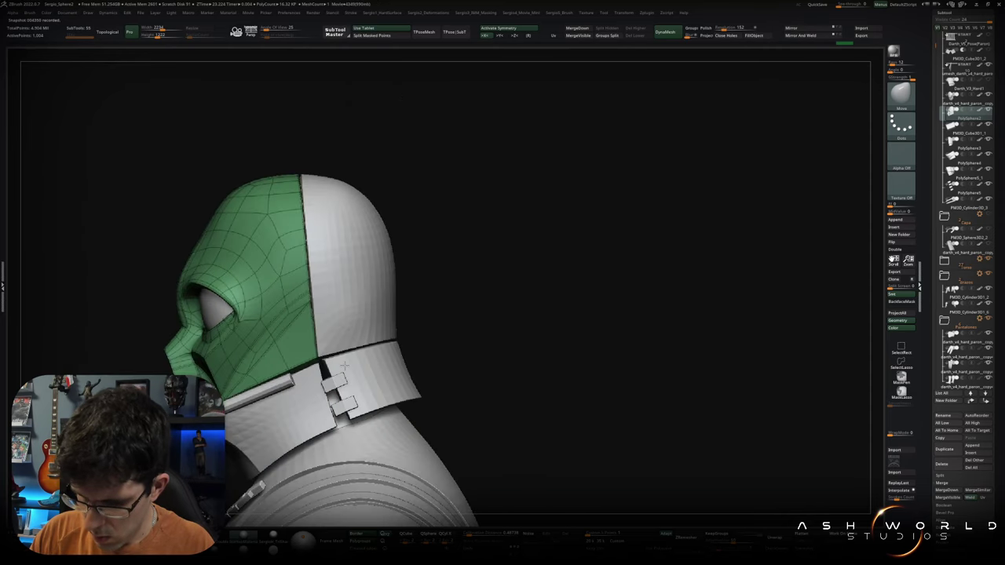
alt+click(361, 390)
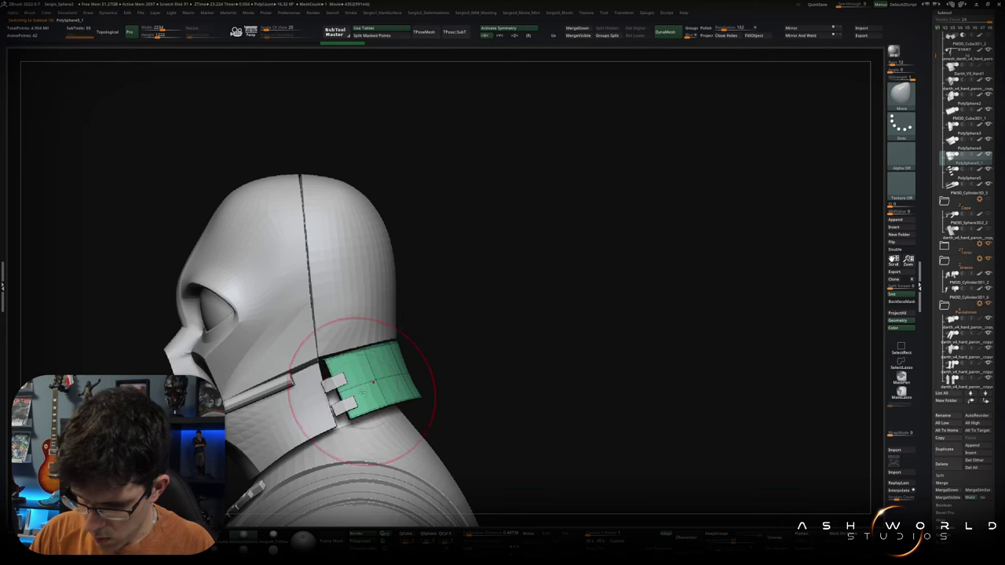
Adjust the collar's back edge and inspect it from the back, three-quarter and side views.
drag(420, 373, 400, 380)
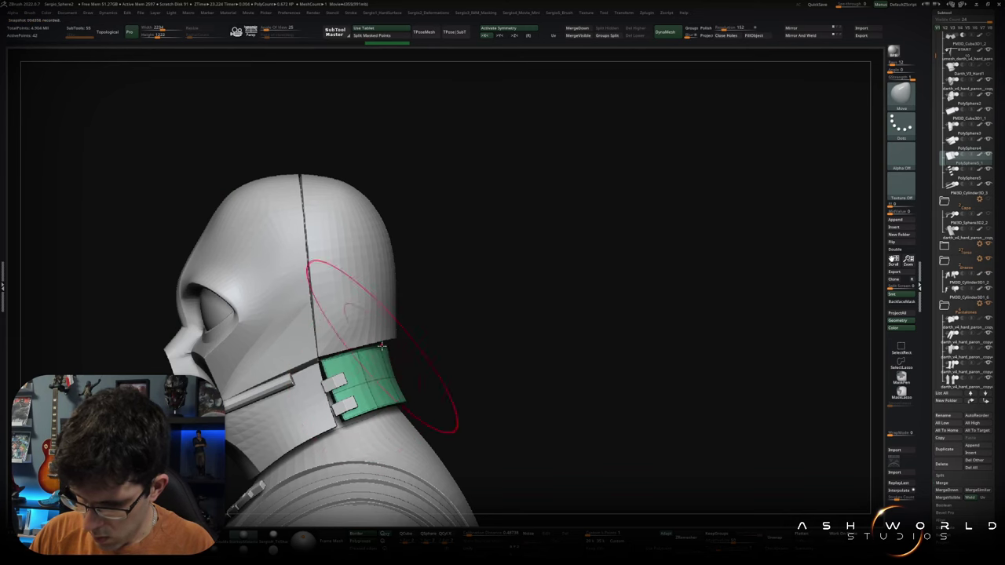
mouse_move(381, 345)
mouse_down()
mouse_move(394, 343)
mouse_move(369, 345)
mouse_up()
drag(299, 353, 325, 374)
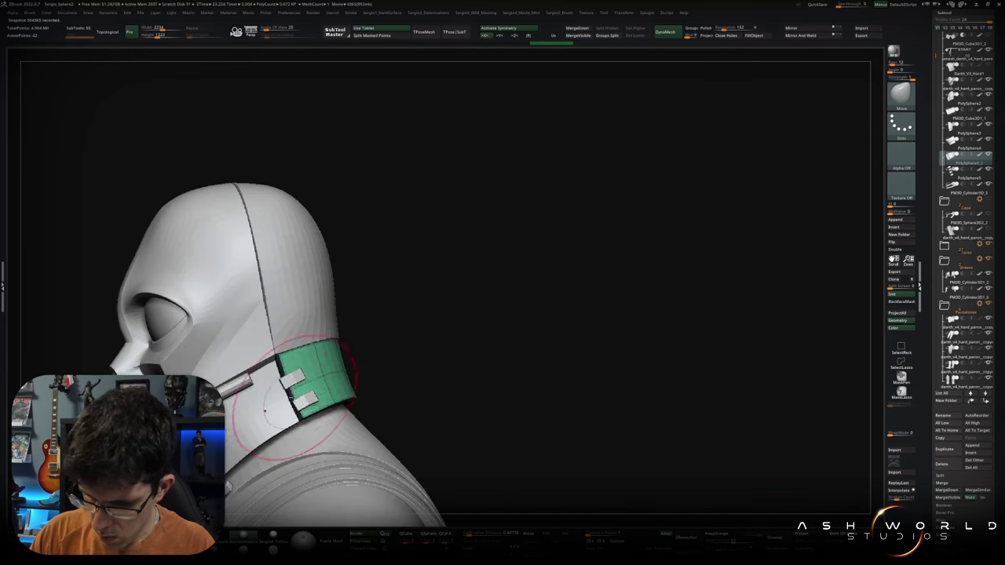
mouse_move(265, 410)
mouse_down()
mouse_move(325, 399)
mouse_move(251, 421)
mouse_up()
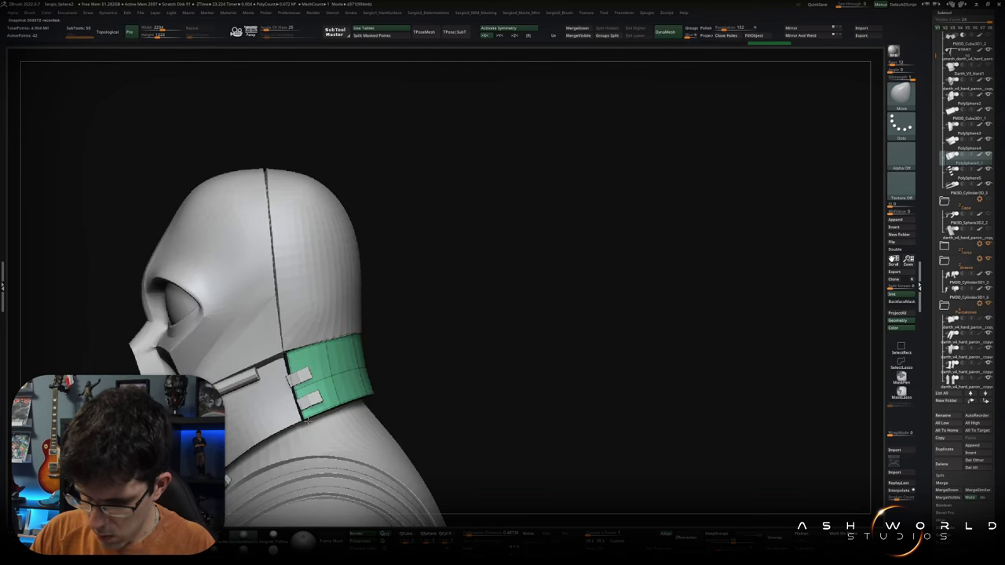
mouse_move(308, 421)
mouse_down()
mouse_move(341, 411)
mouse_move(310, 420)
mouse_move(299, 382)
mouse_up()
Shift the green collar tabs slightly left with the gizmo, then check the fit from the front.
key(w)
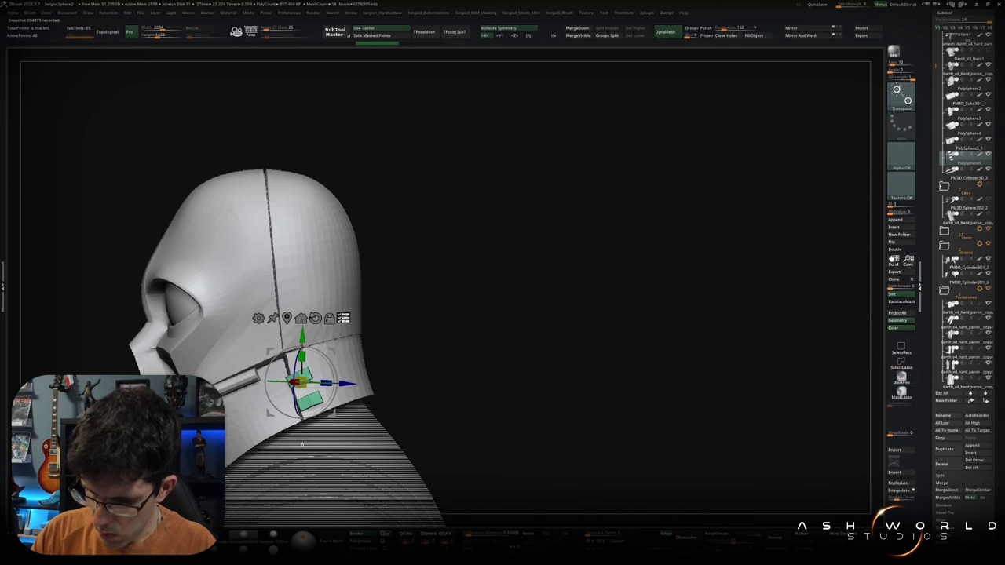
drag(299, 382, 289, 382)
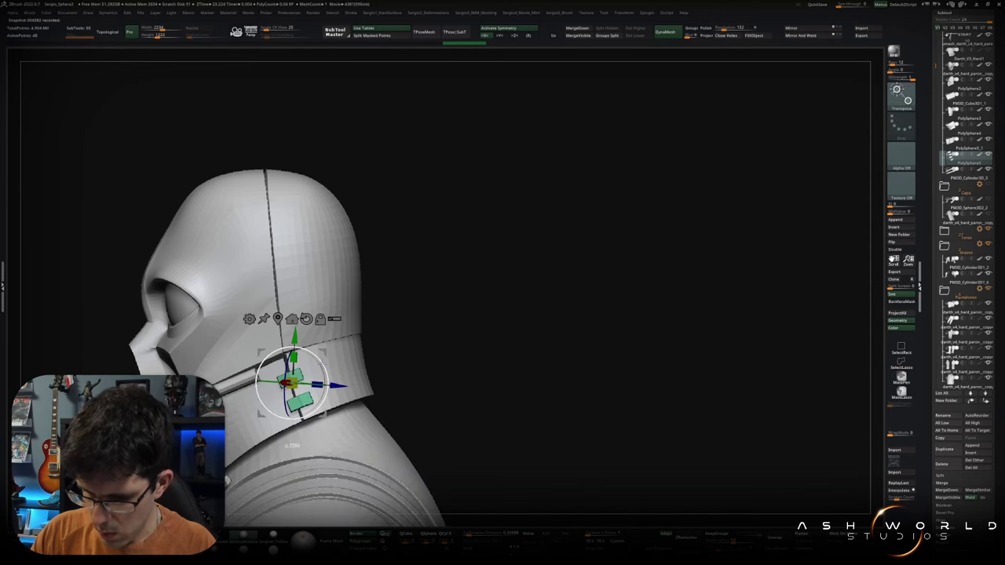
mouse_move(289, 382)
mouse_down()
mouse_move(385, 338)
mouse_move(386, 351)
mouse_up()
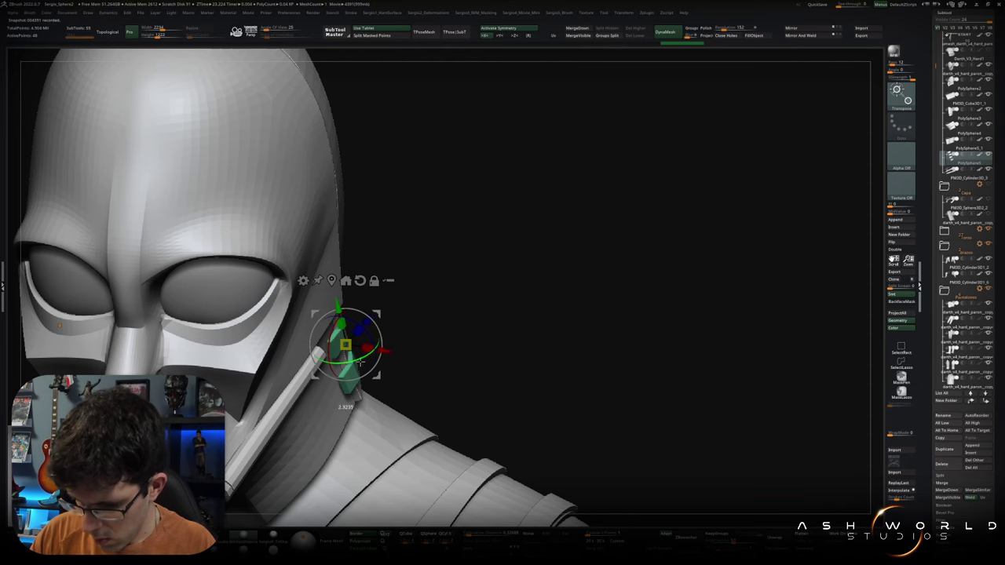
drag(357, 365, 349, 338)
key(q)
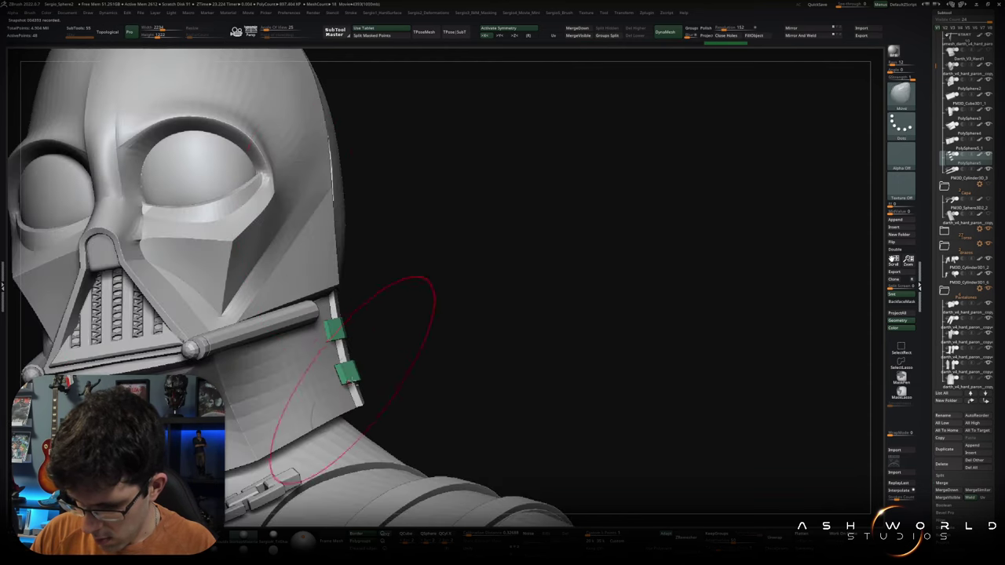
right_drag(343, 382, 385, 334)
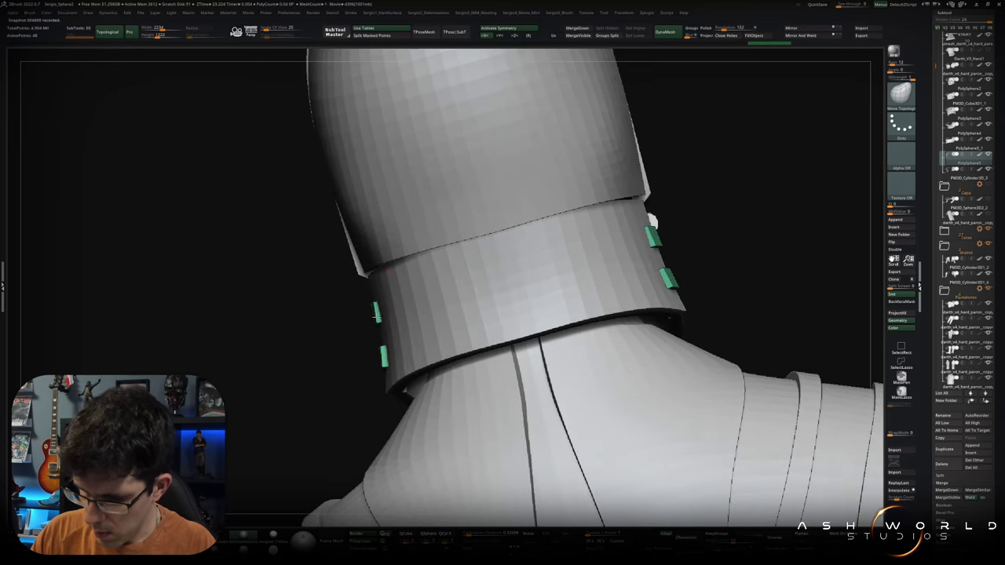
mouse_move(378, 331)
right_down()
mouse_move(404, 348)
mouse_move(410, 366)
mouse_move(400, 367)
mouse_move(389, 342)
mouse_move(448, 336)
mouse_move(465, 269)
mouse_move(438, 262)
mouse_move(492, 348)
mouse_move(494, 332)
mouse_move(512, 335)
right_up()
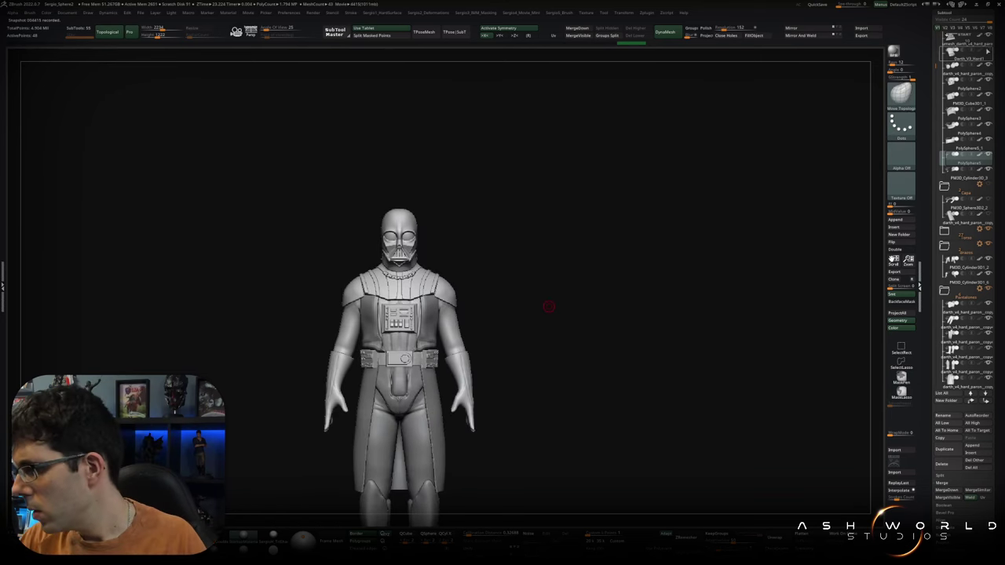
right_drag(785, 121, 581, 182)
mouse_move(523, 290)
right_down()
mouse_move(560, 310)
mouse_move(503, 377)
right_up()
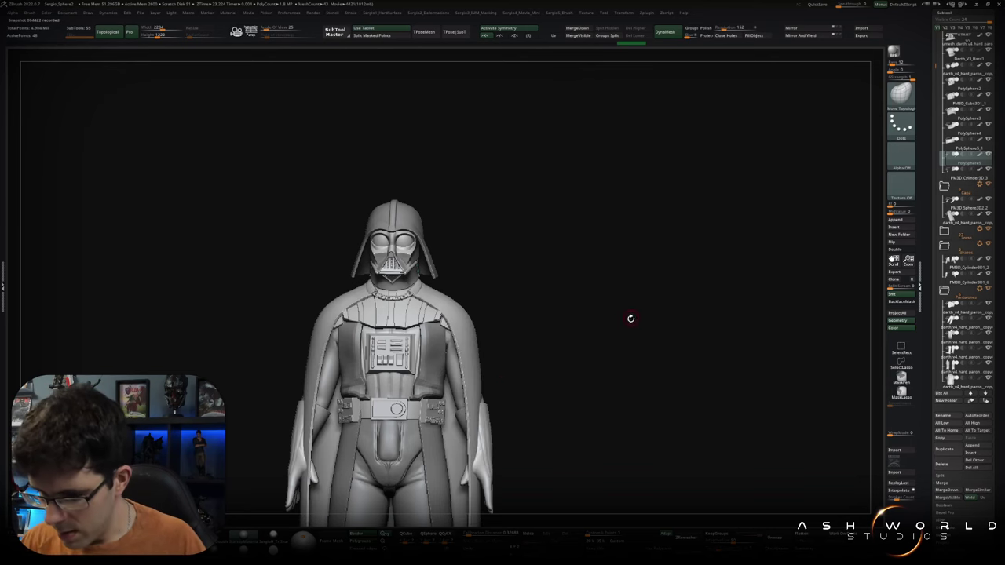
mouse_move(631, 340)
ctrl+right_down()
mouse_move(626, 245)
mouse_move(588, 296)
mouse_move(601, 319)
ctrl+right_up()
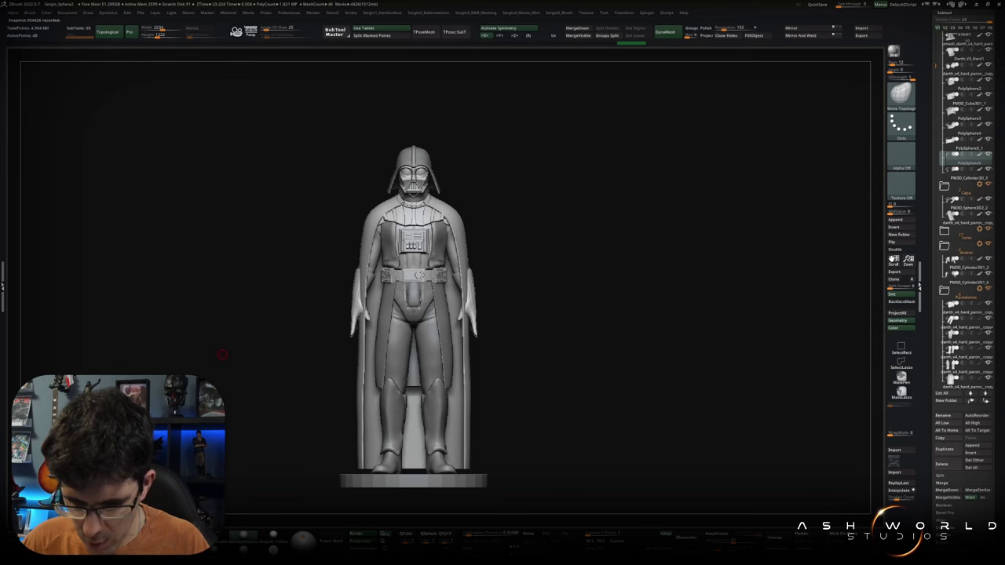
mouse_move(222, 355)
mouse_down()
mouse_move(460, 268)
mouse_move(502, 227)
mouse_move(489, 258)
mouse_up()
alt+click(445, 246)
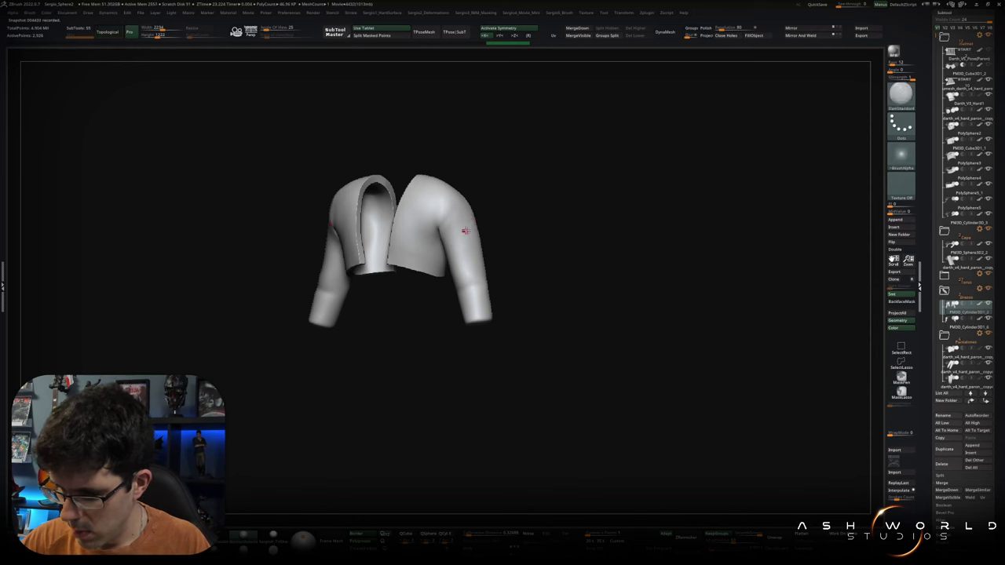
Isolate and frame the jacket, raise its subdivision level, and carve a crease down the lower sleeve.
ctrl+shift+click(483, 279)
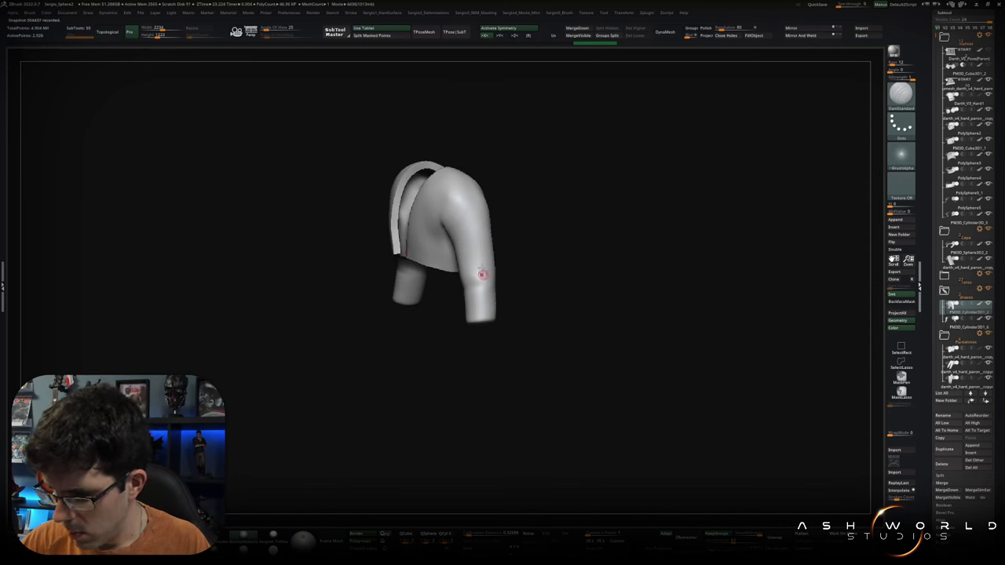
ctrl+shift+click(473, 240)
key(f)
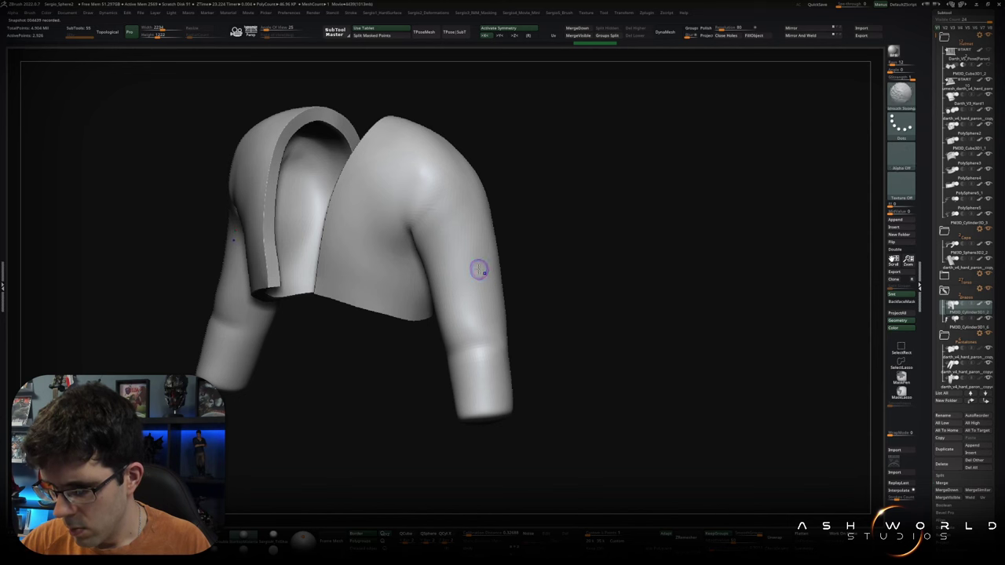
key(d)
right_drag(476, 243, 471, 196)
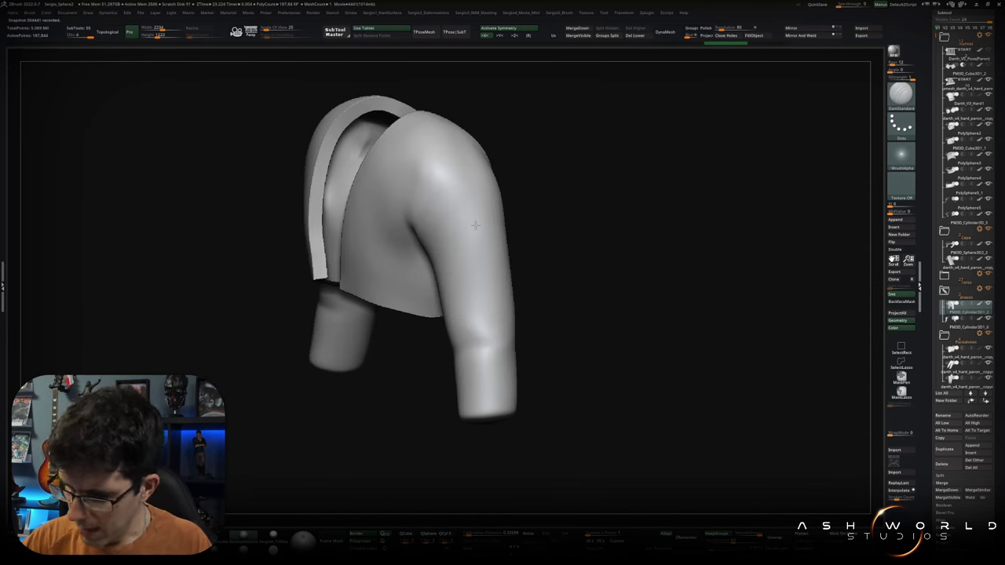
drag(492, 357, 489, 420)
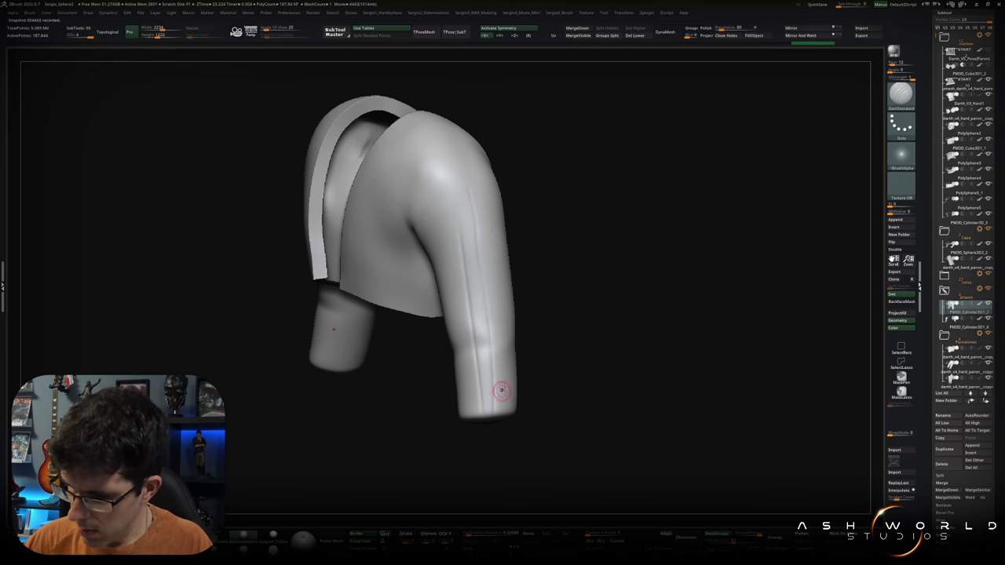
Review both sleeves, openings and inner lapel from several angles, then bring back the full figure.
drag(483, 311, 437, 224)
drag(483, 432, 481, 365)
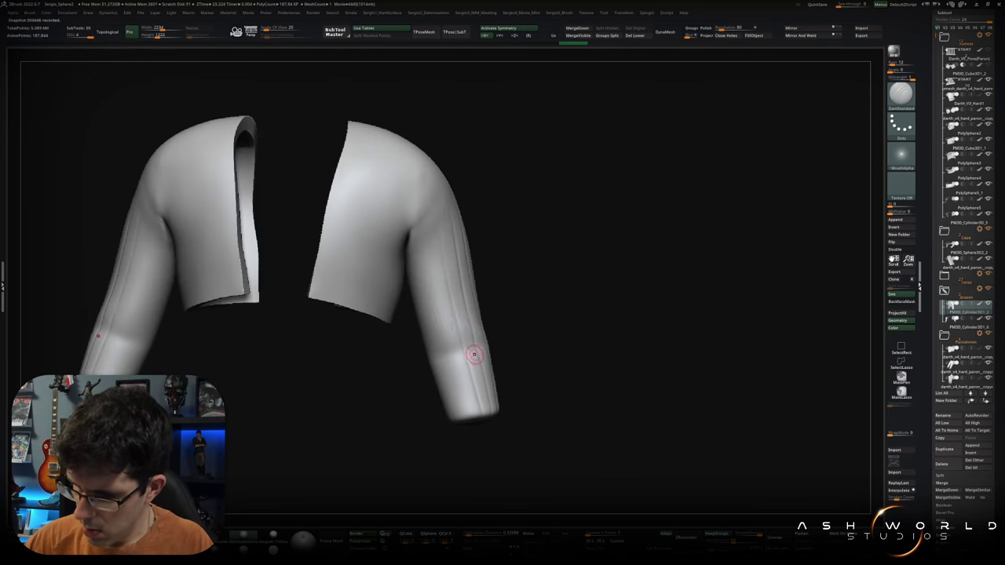
drag(472, 440, 455, 318)
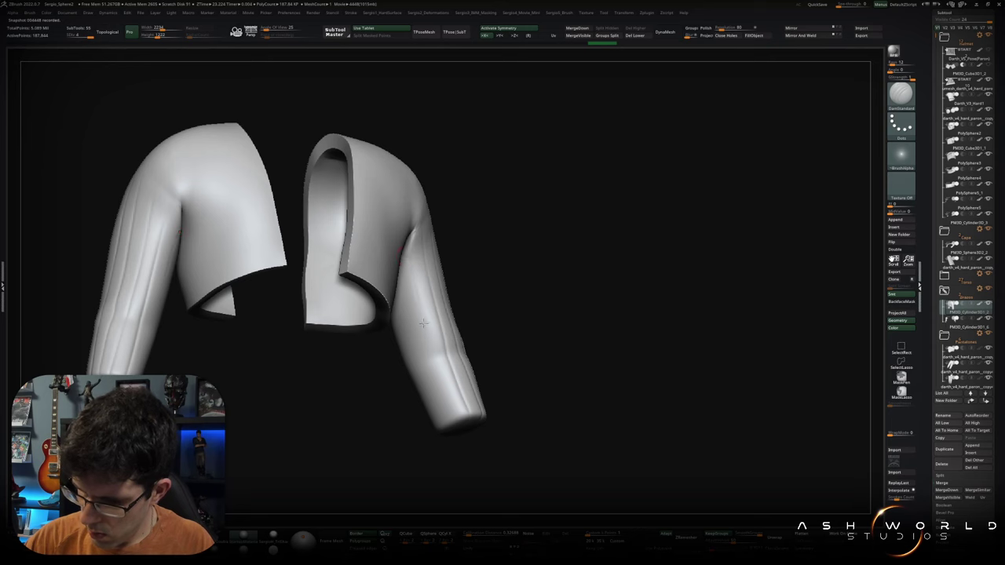
drag(460, 404, 409, 333)
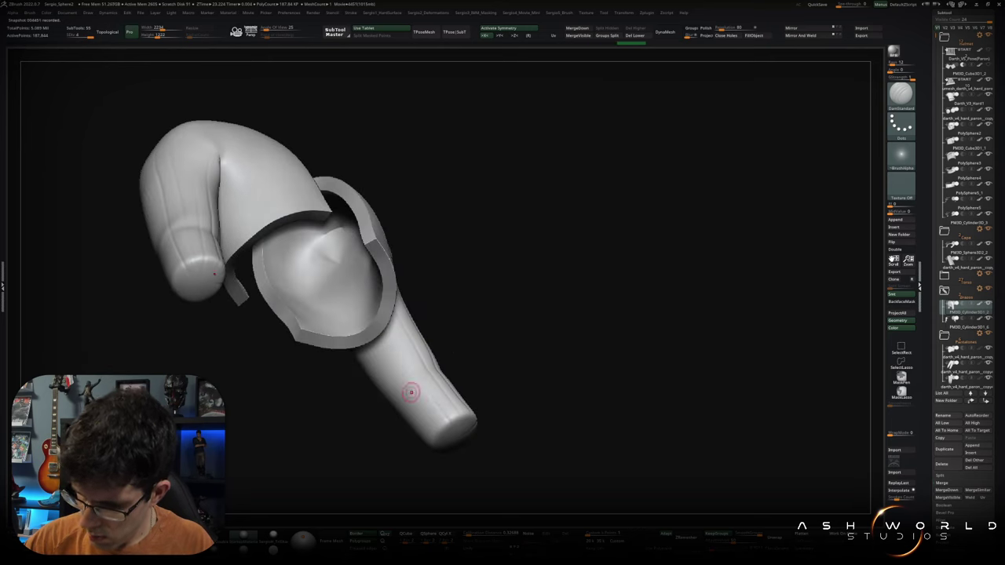
drag(401, 380, 400, 381)
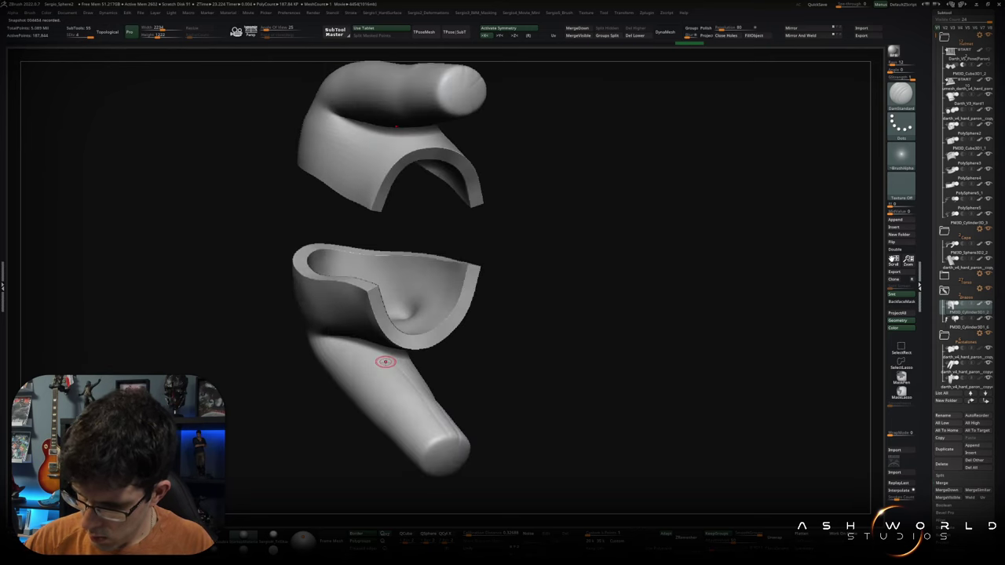
drag(401, 436, 390, 253)
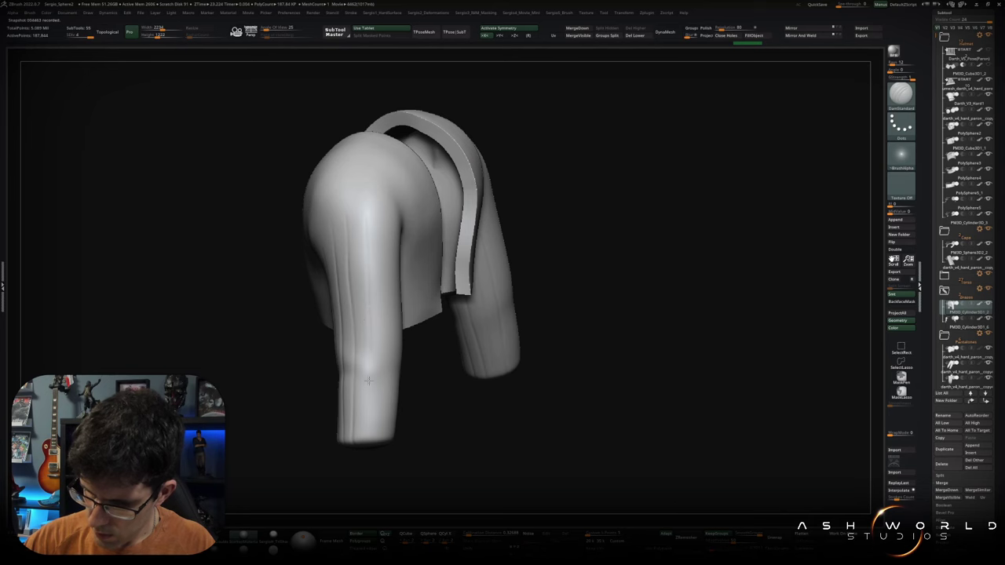
drag(388, 399, 395, 244)
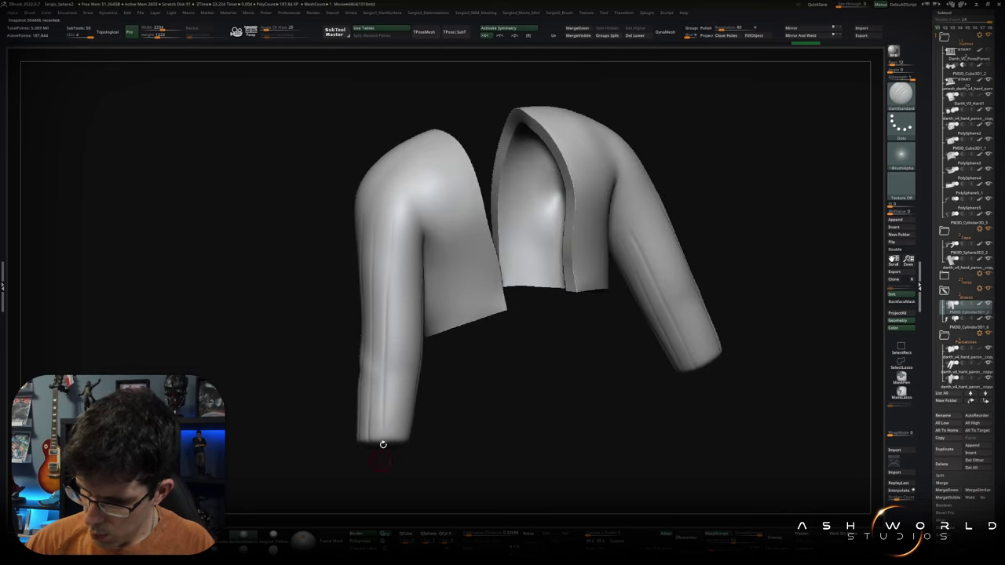
drag(382, 445, 406, 290)
drag(409, 423, 434, 292)
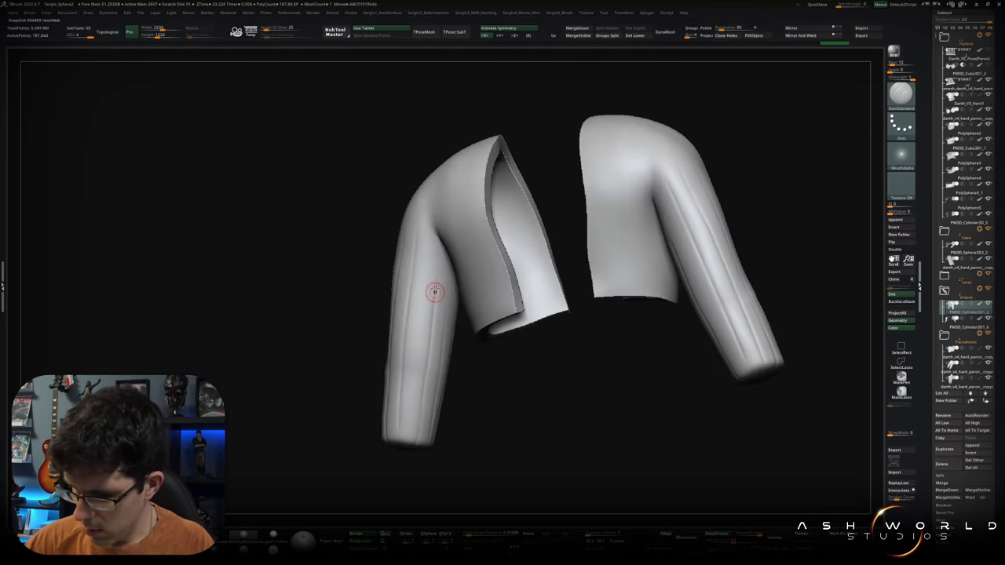
mouse_move(413, 478)
mouse_down()
mouse_move(507, 435)
mouse_move(491, 328)
mouse_move(505, 343)
mouse_move(564, 337)
mouse_move(513, 374)
mouse_move(500, 369)
mouse_move(521, 348)
mouse_up()
scroll(565, 337, down, 3)
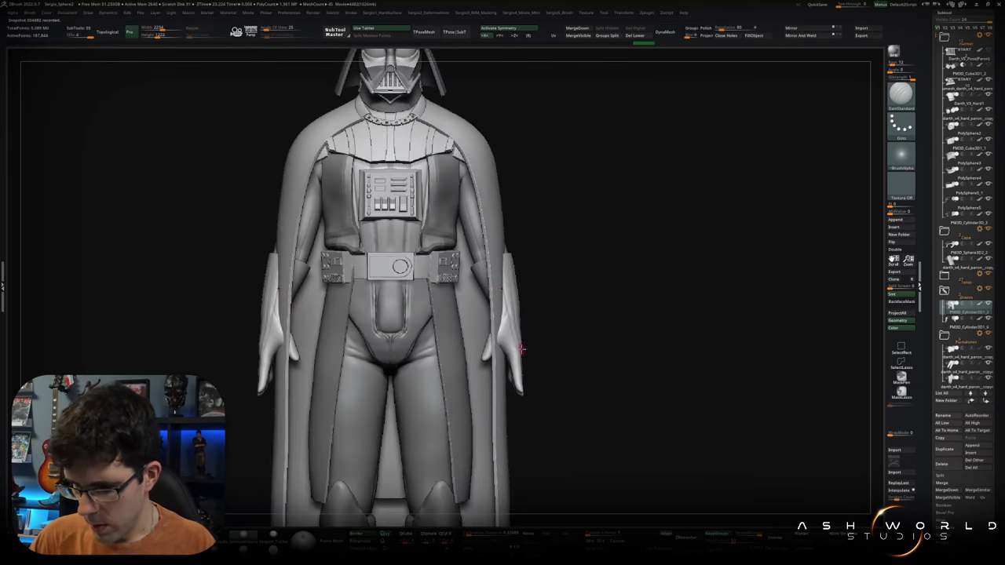
Select the legs subtool, frame it, and solo it with Alt+S so only the pants show.
alt+click(423, 405)
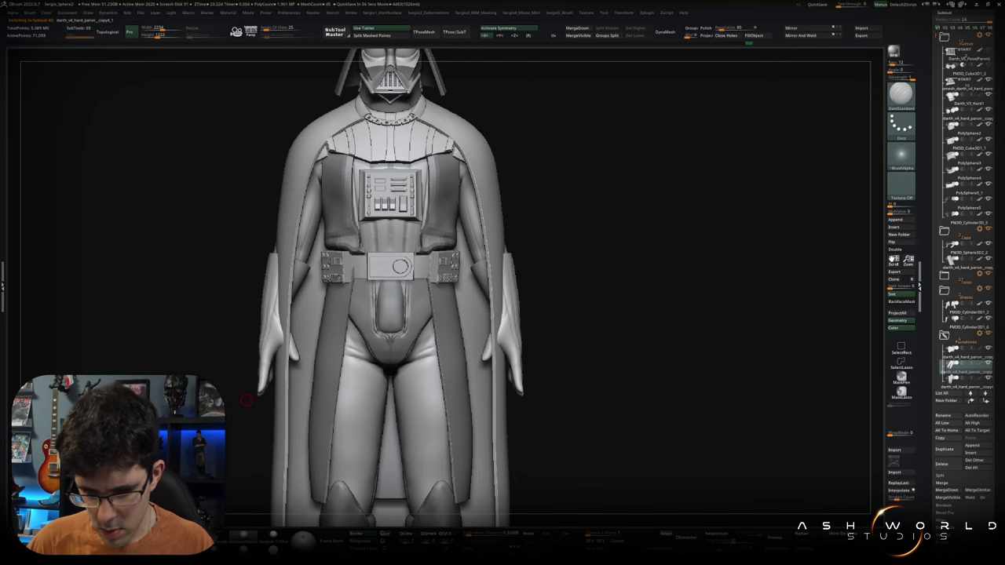
mouse_move(246, 400)
mouse_down()
mouse_move(431, 420)
mouse_move(406, 352)
mouse_up()
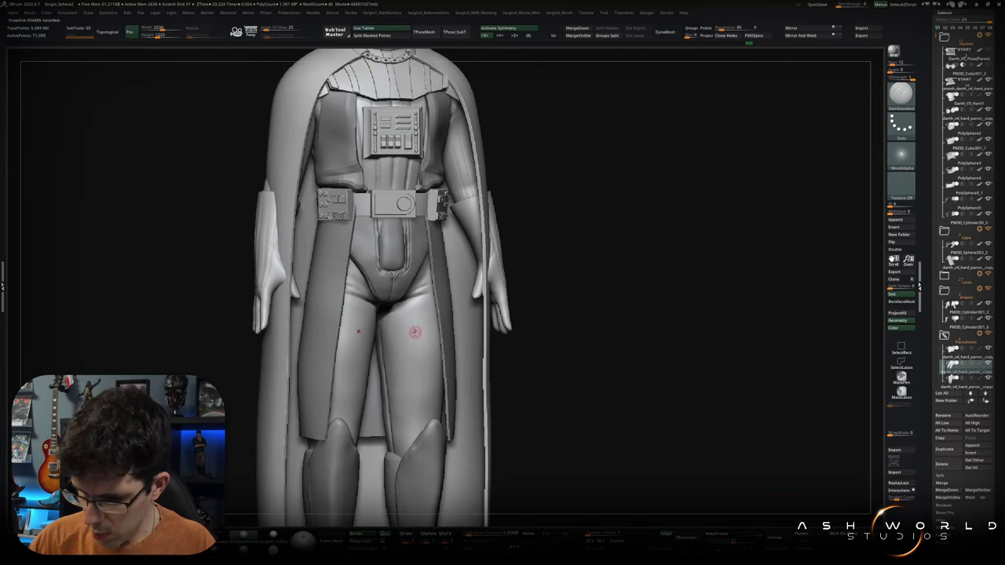
key(f)
key(alt+s)
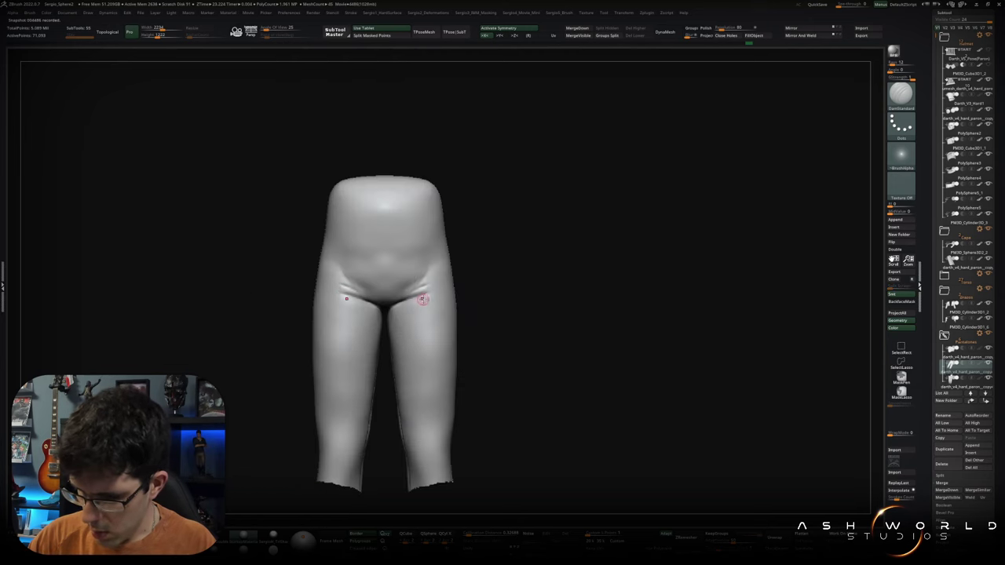
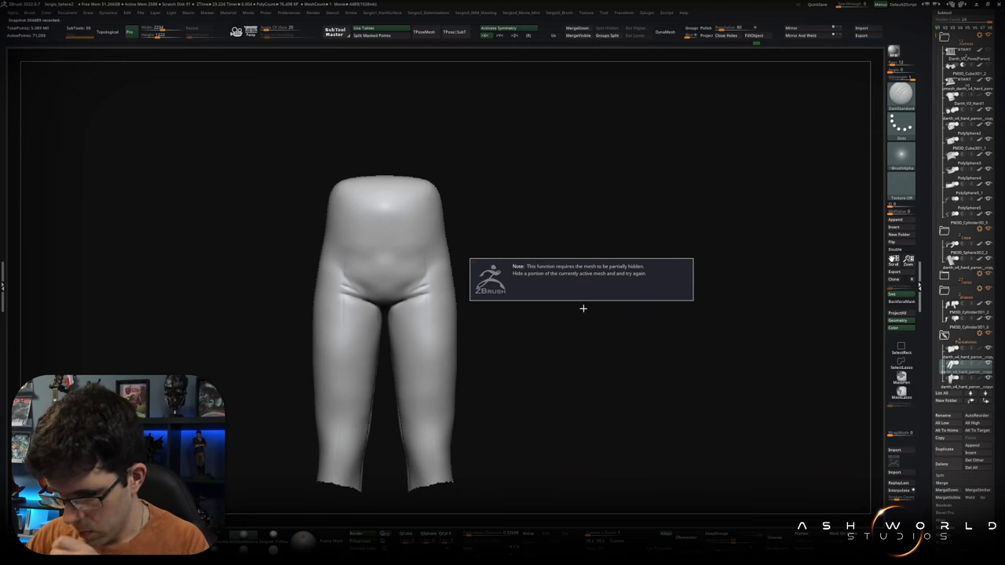
Orbit the isolated pants to inspect them from three-quarter, front and side views.
drag(557, 338, 512, 312)
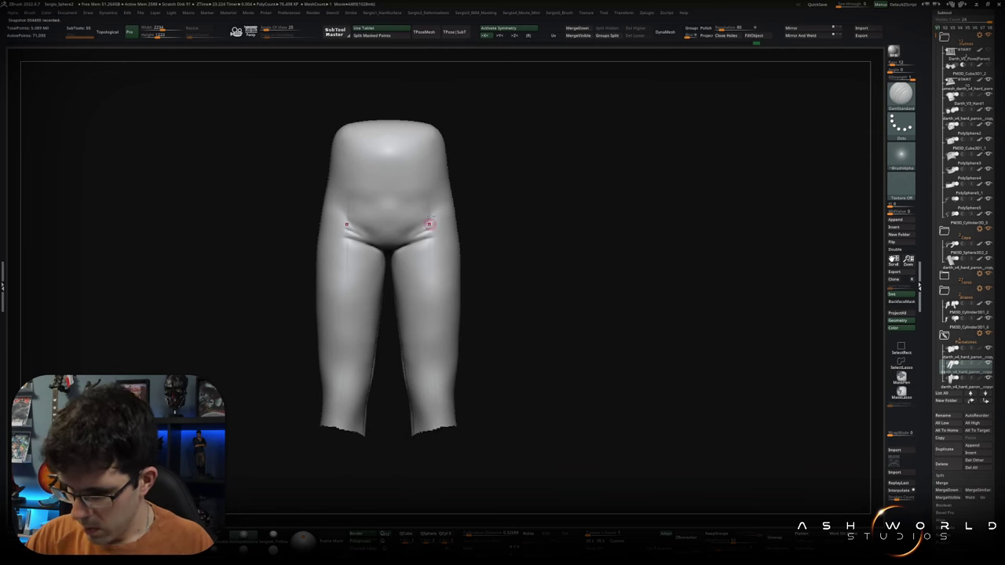
drag(447, 382, 450, 334)
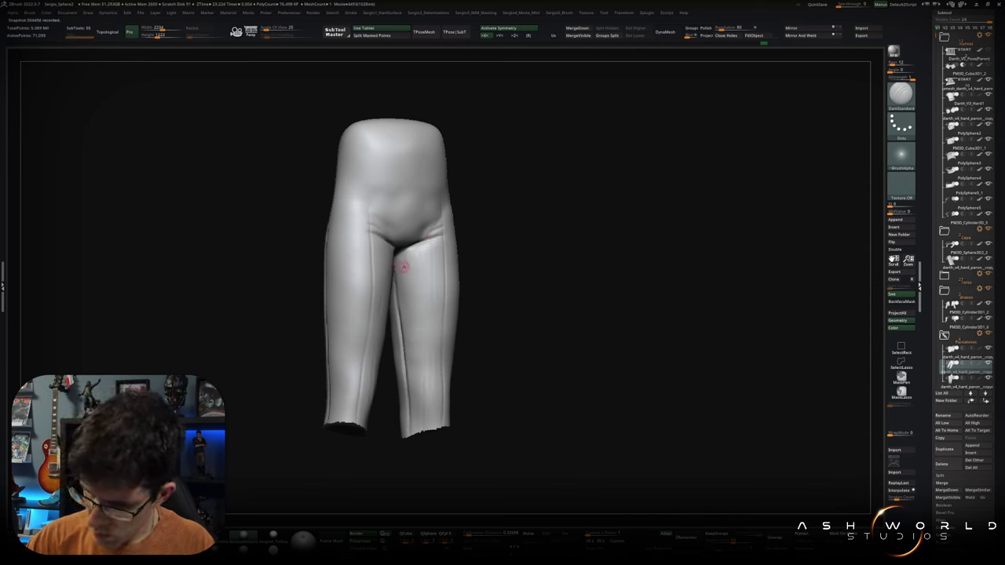
drag(441, 414, 428, 383)
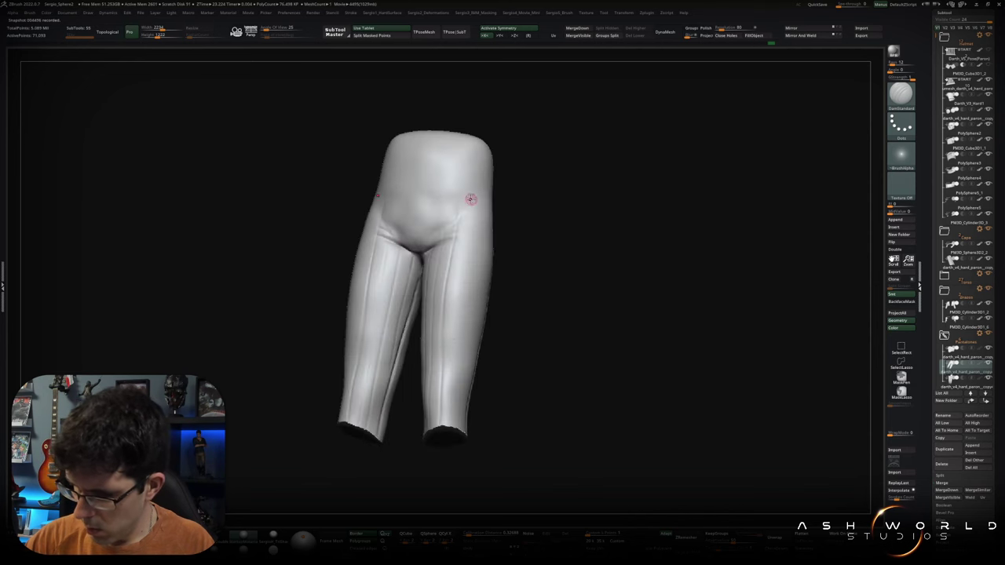
mouse_move(446, 451)
mouse_down()
mouse_move(487, 288)
mouse_move(479, 218)
mouse_up()
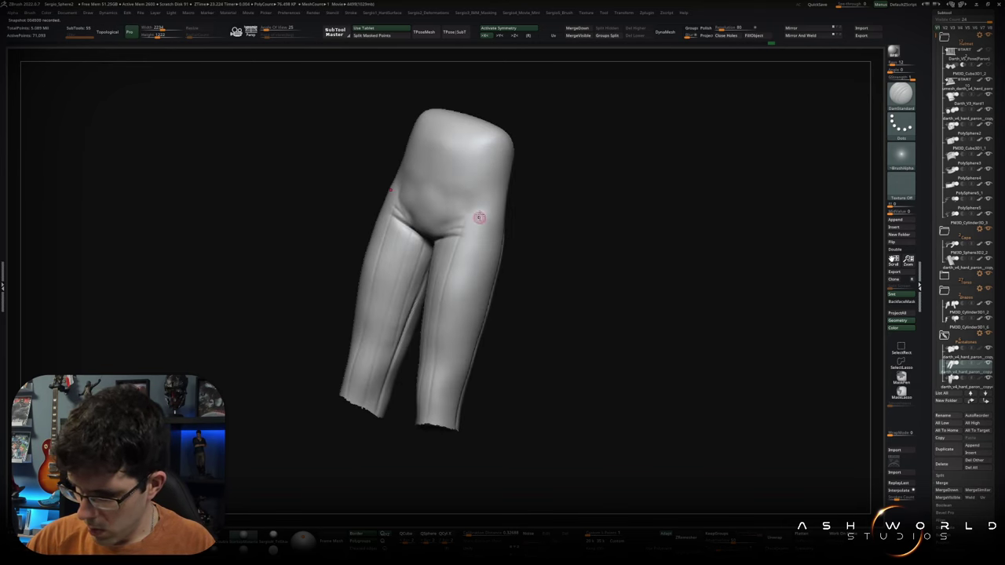
drag(435, 443, 483, 213)
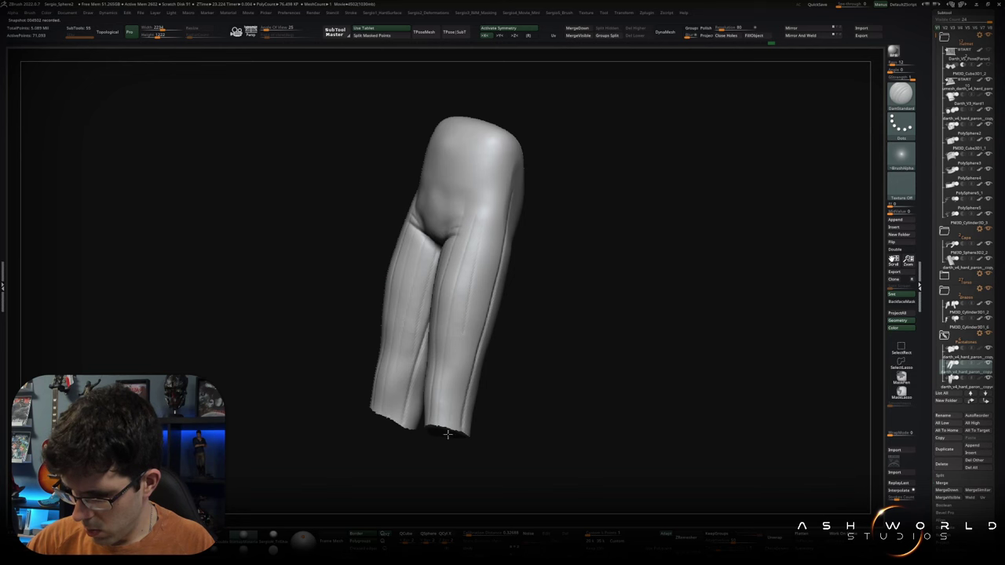
drag(459, 421, 496, 231)
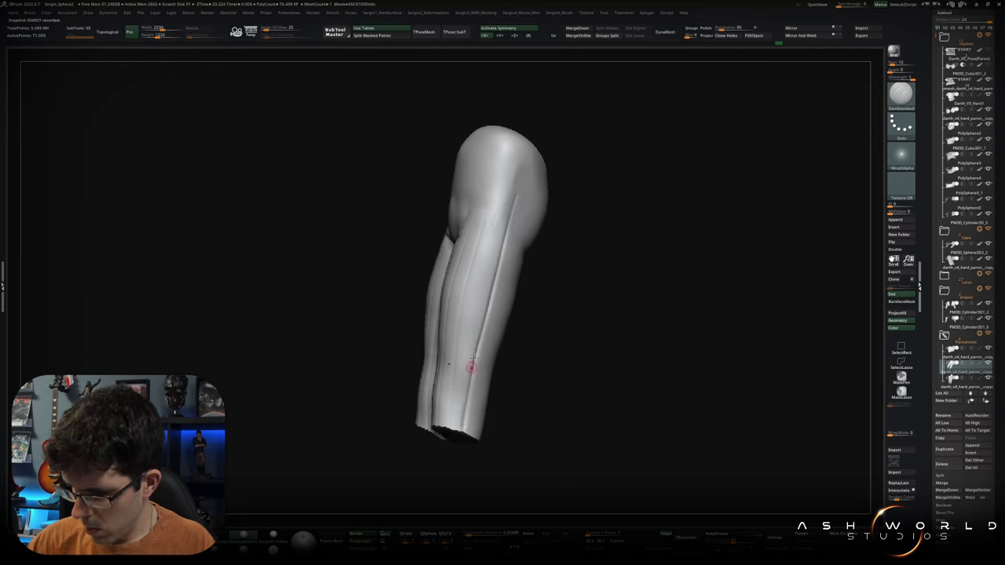
right_drag(460, 422, 479, 252)
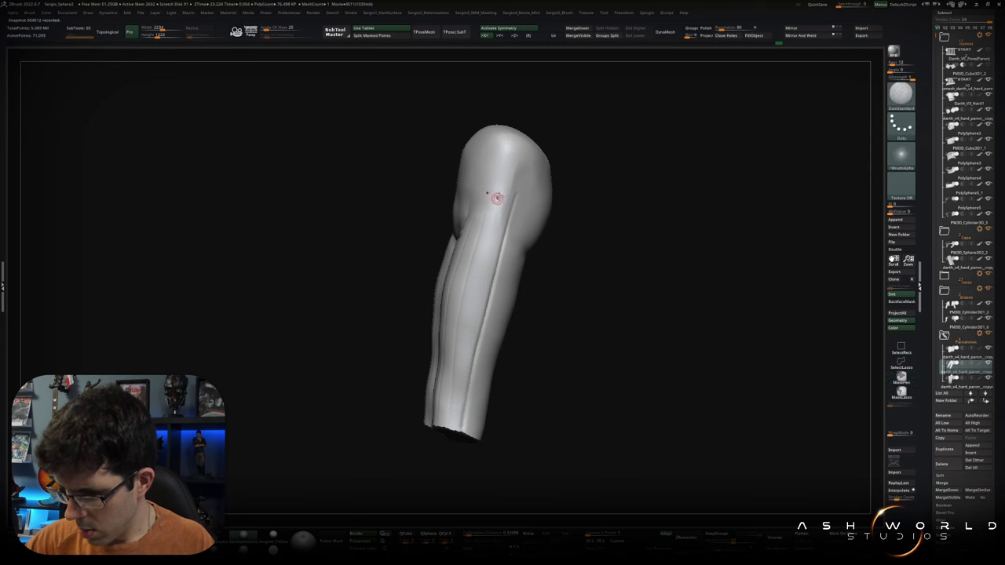
Inspect the back and hip of the pants, then show the whole Vader figure from the front.
right_drag(521, 229, 517, 237)
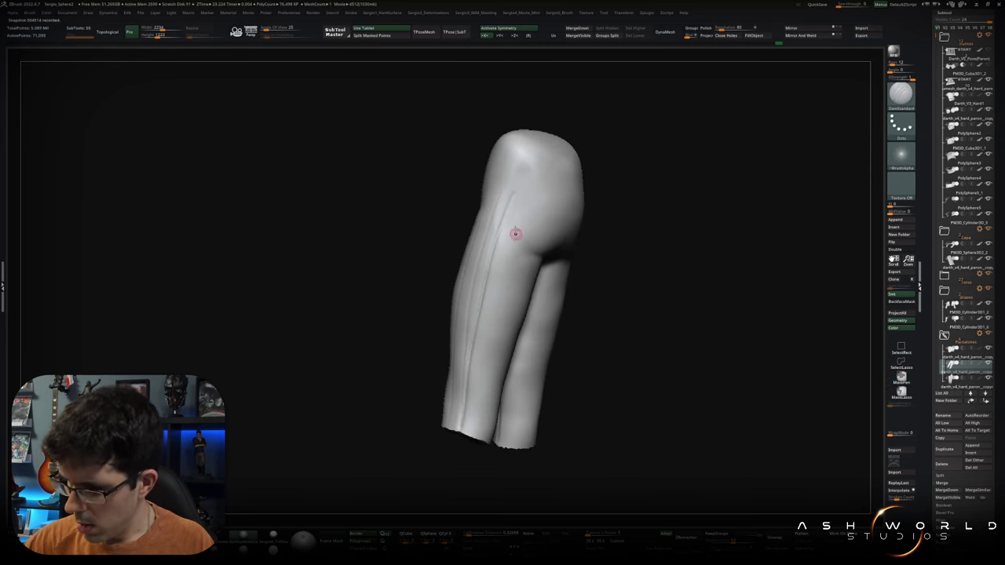
right_drag(482, 361, 526, 243)
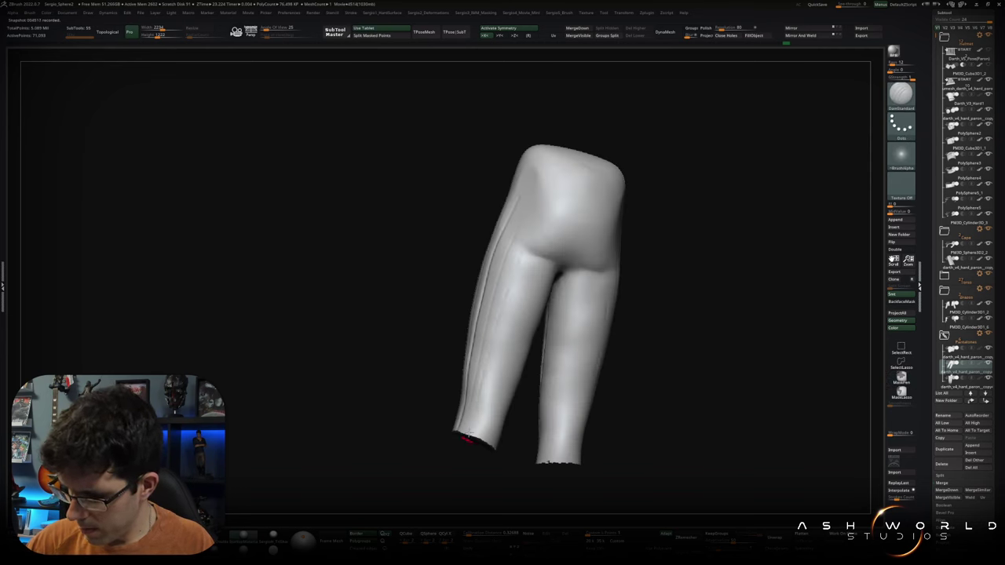
right_drag(510, 394, 548, 256)
right_drag(500, 427, 566, 289)
right_drag(510, 426, 546, 361)
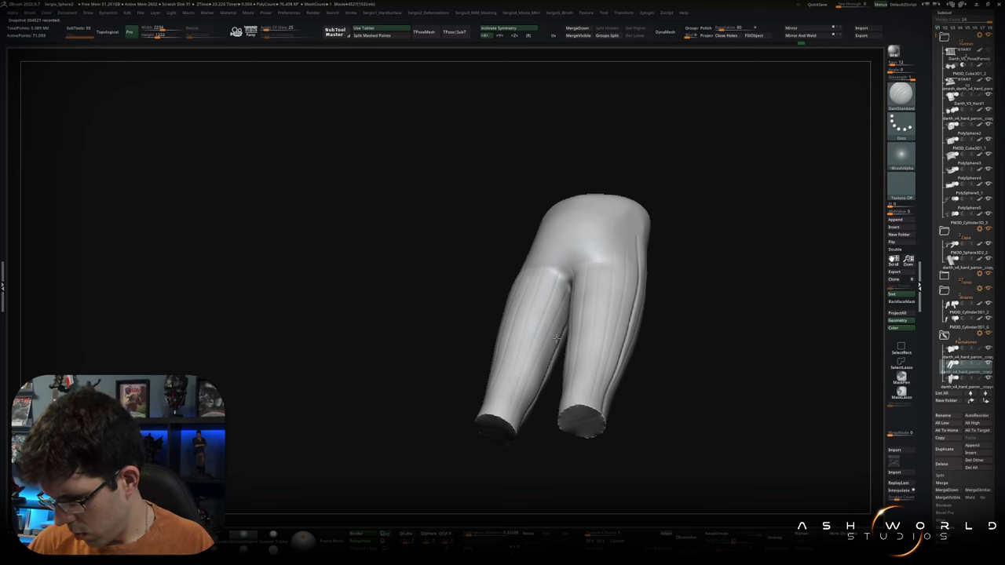
right_drag(532, 406, 603, 352)
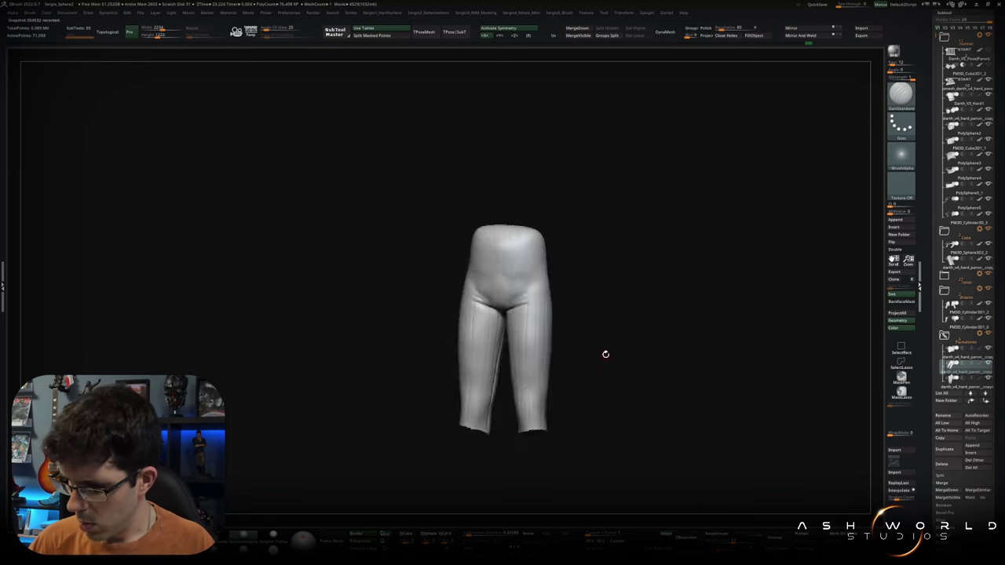
key(ctrl+shift+s)
shift+right_drag(556, 375, 549, 367)
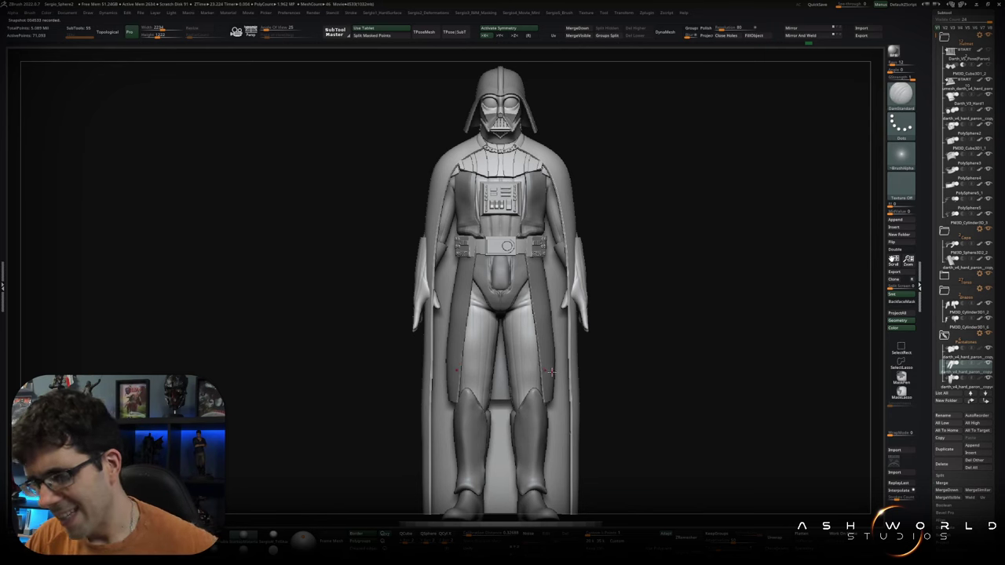
Zoom to the boots, sculpt small symmetric creases across both boot toes, and isolate the boots.
mouse_move(635, 330)
right_down()
mouse_move(654, 348)
mouse_move(570, 336)
right_up()
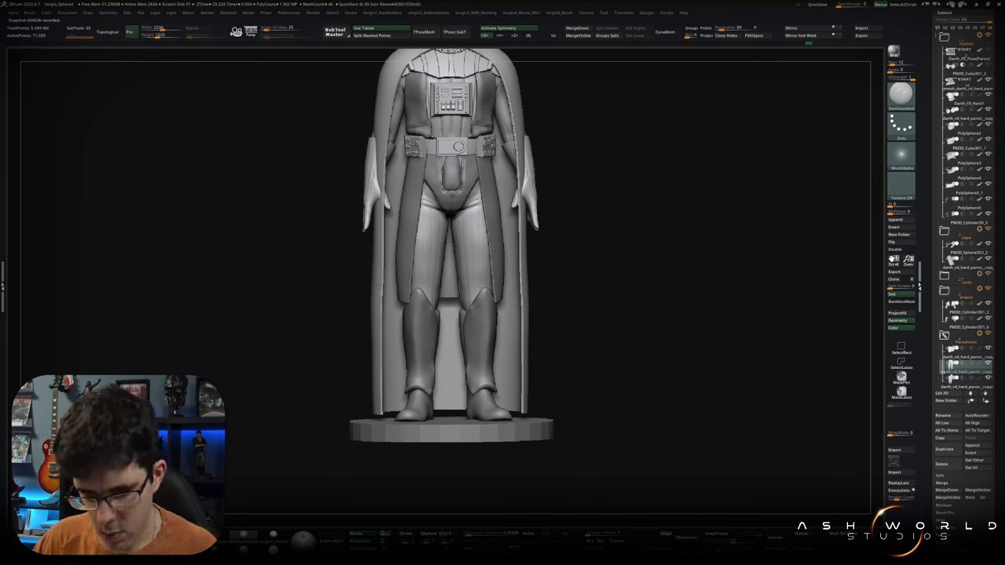
mouse_move(605, 334)
mouse_down()
mouse_move(617, 374)
mouse_move(583, 345)
mouse_move(599, 333)
mouse_move(515, 330)
mouse_up()
ctrl+right_drag(518, 334, 524, 365)
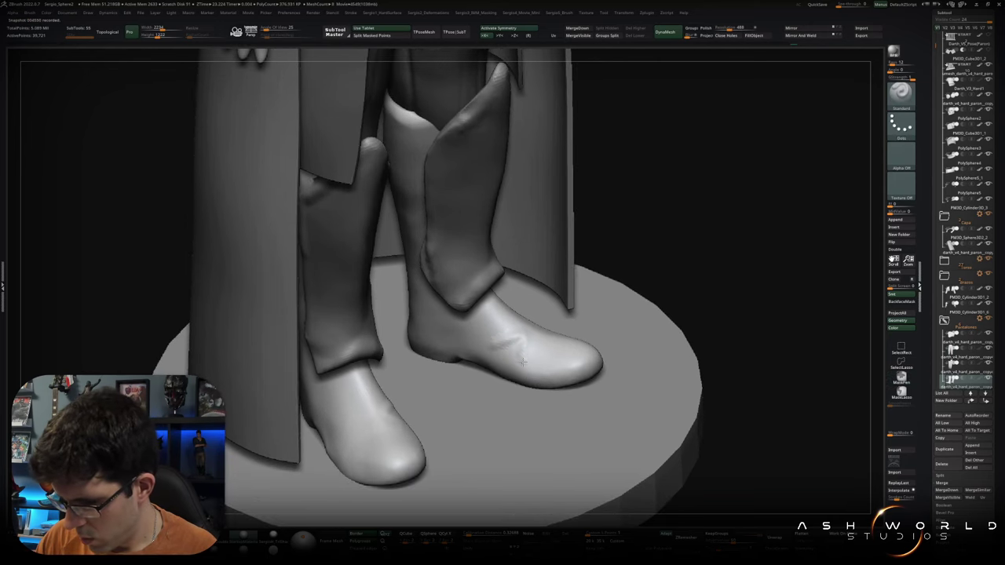
right_drag(548, 346, 543, 333)
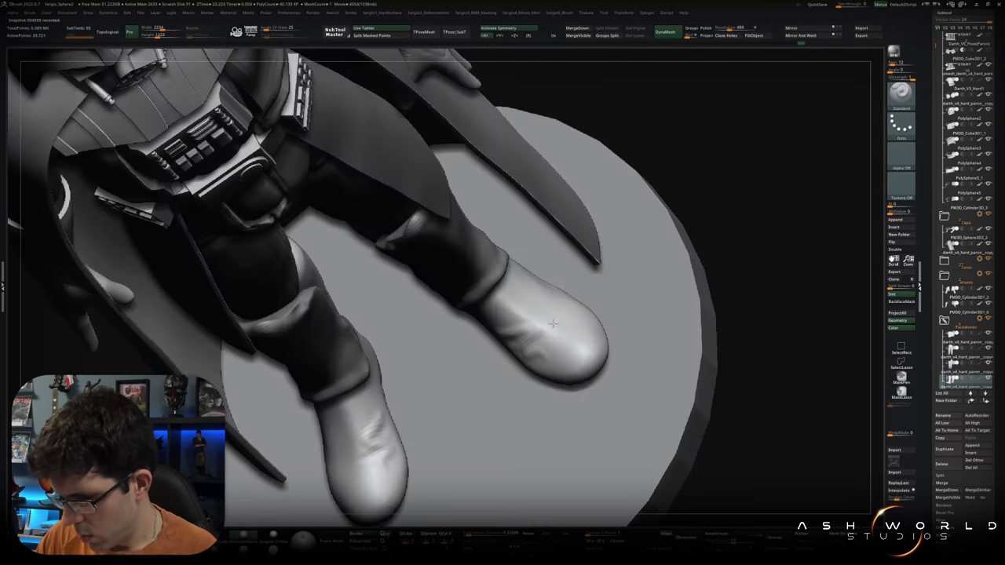
drag(565, 309, 549, 354)
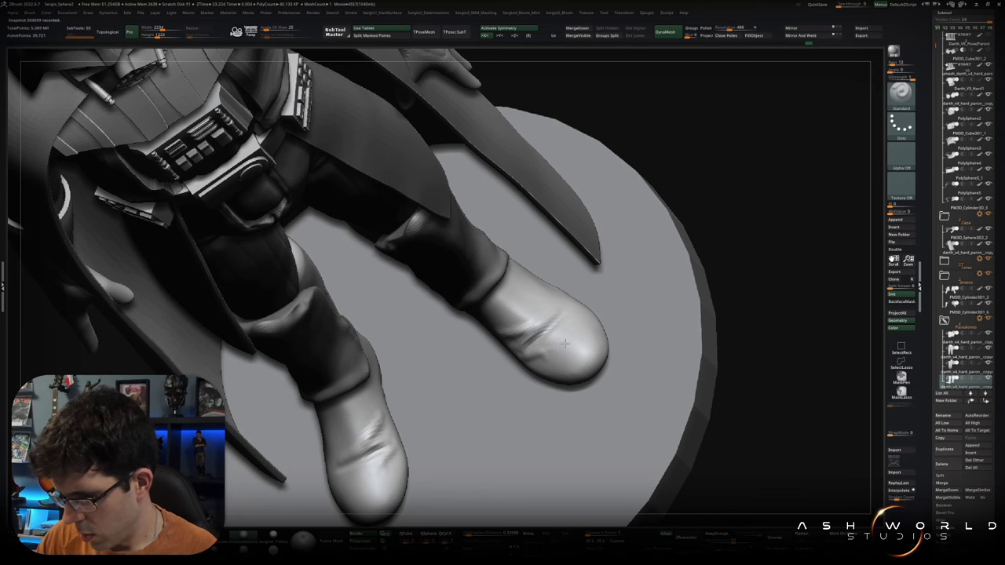
right_drag(594, 328, 540, 365)
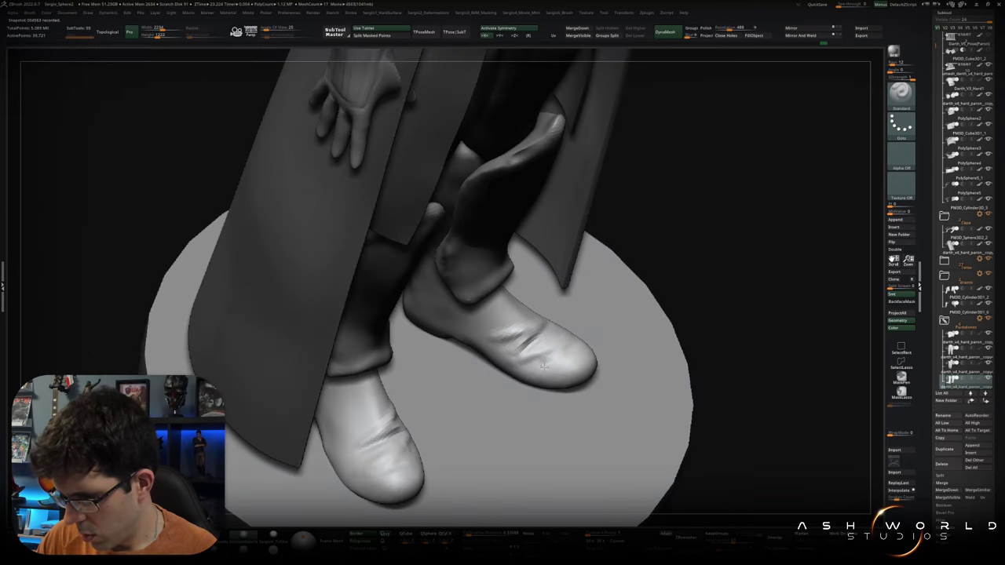
right_drag(559, 355, 590, 303)
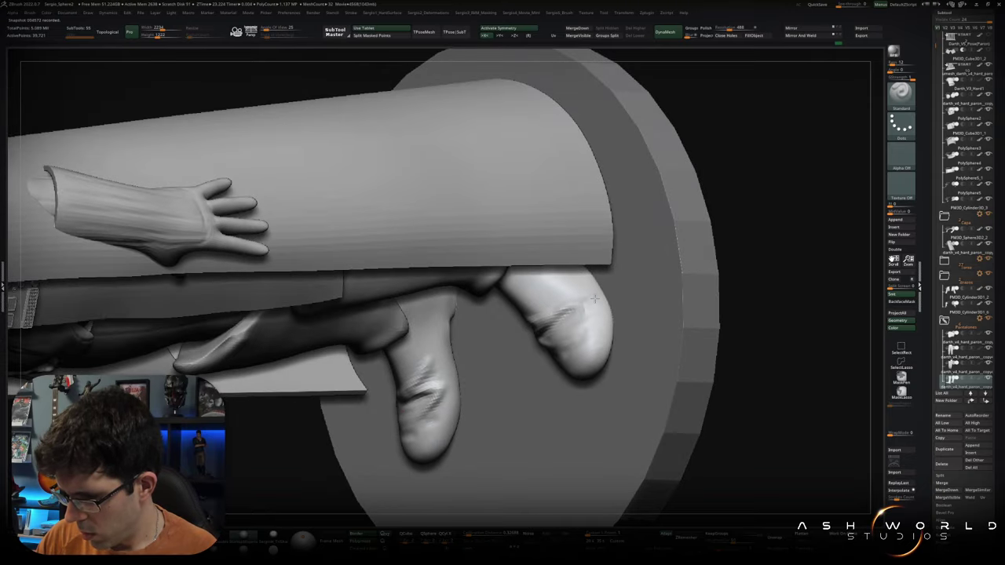
right_drag(581, 309, 541, 314)
drag(550, 302, 527, 315)
mouse_move(534, 318)
right_down()
mouse_move(541, 306)
mouse_move(502, 302)
mouse_move(505, 276)
mouse_move(542, 339)
mouse_move(523, 363)
mouse_move(557, 337)
mouse_move(558, 380)
mouse_move(542, 399)
mouse_move(539, 387)
mouse_move(558, 384)
mouse_move(545, 381)
right_up()
ctrl+shift+click(558, 345)
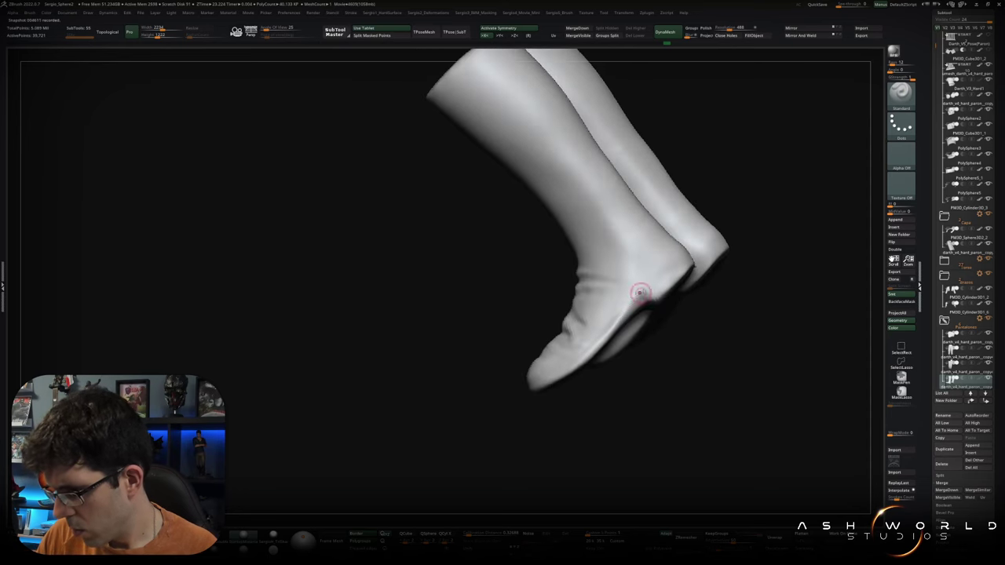
mouse_move(680, 271)
right_down()
mouse_move(648, 321)
mouse_move(468, 382)
right_up()
mouse_move(424, 408)
right_down()
mouse_move(448, 404)
mouse_move(456, 387)
right_up()
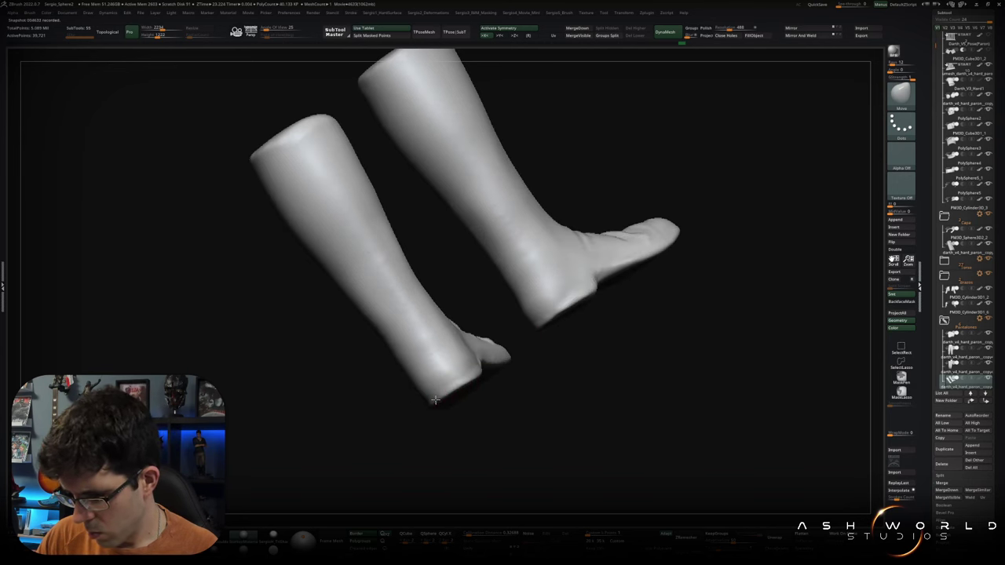
right_drag(444, 395, 440, 403)
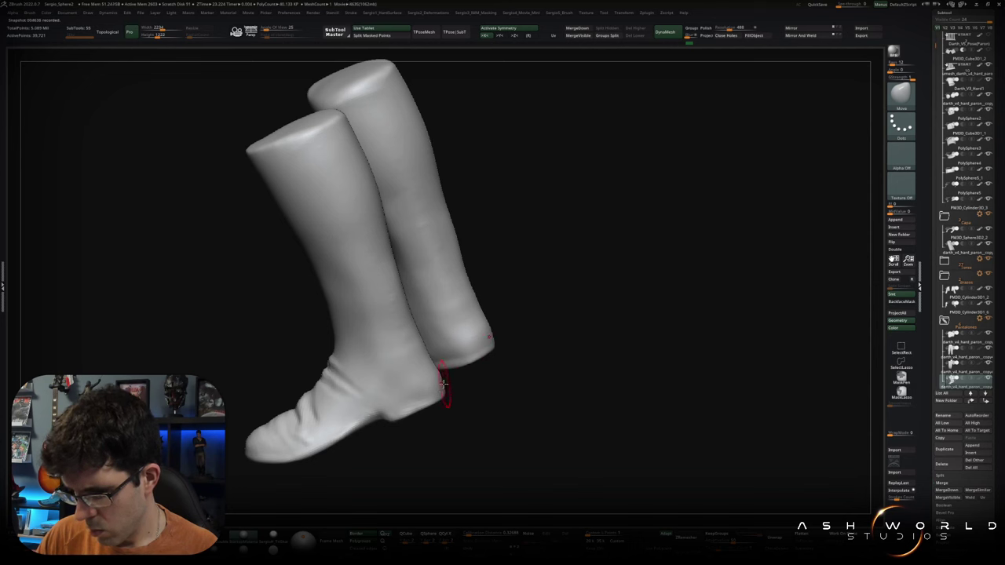
mouse_move(433, 366)
right_down()
mouse_move(440, 350)
mouse_move(516, 343)
mouse_move(440, 375)
right_up()
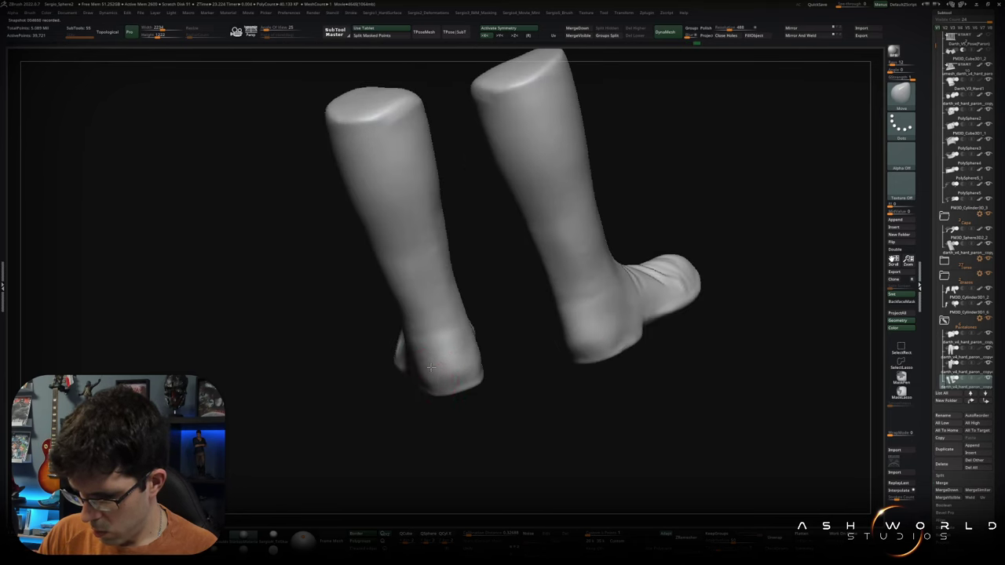
mouse_move(452, 394)
right_down()
mouse_move(462, 382)
mouse_move(444, 396)
mouse_move(460, 381)
mouse_move(458, 356)
mouse_move(455, 366)
mouse_move(434, 358)
mouse_move(430, 348)
mouse_move(445, 345)
mouse_move(426, 332)
mouse_move(498, 386)
mouse_move(513, 332)
mouse_move(537, 328)
mouse_move(578, 352)
mouse_move(626, 343)
mouse_move(528, 361)
mouse_move(543, 319)
mouse_move(550, 330)
right_up()
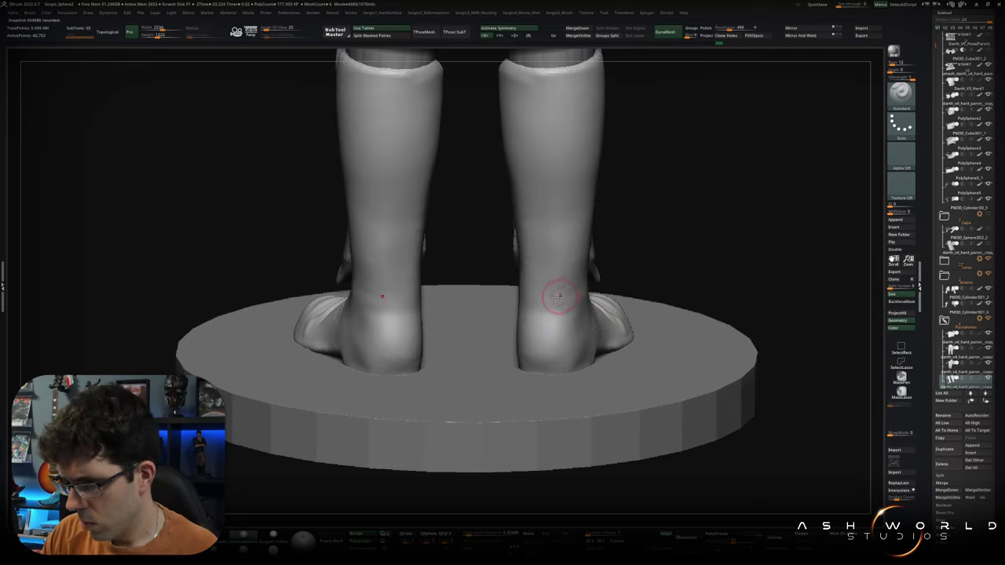
Sculpt small creases on the heels and a crease across the ankle of both boots.
drag(560, 305, 583, 289)
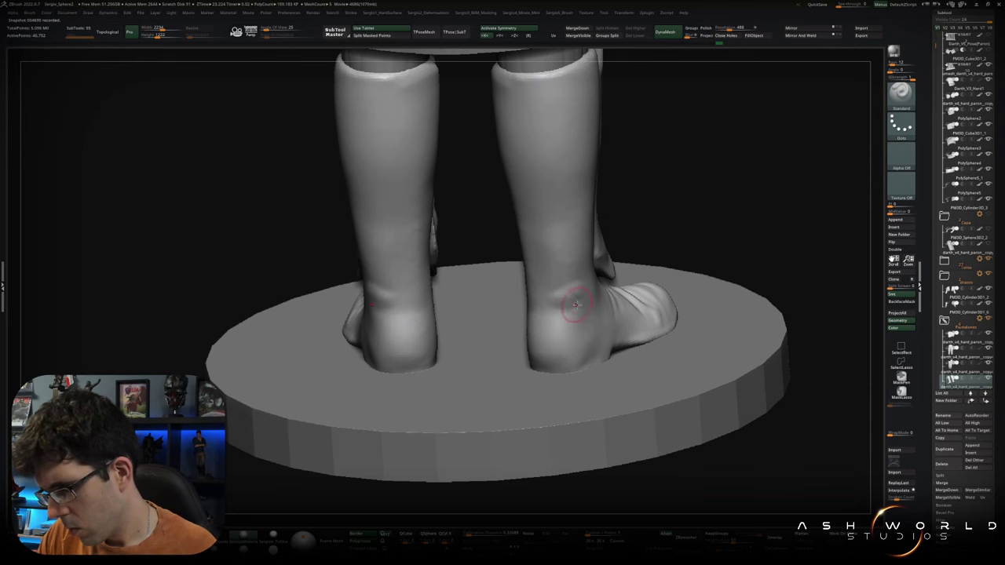
drag(560, 305, 577, 329)
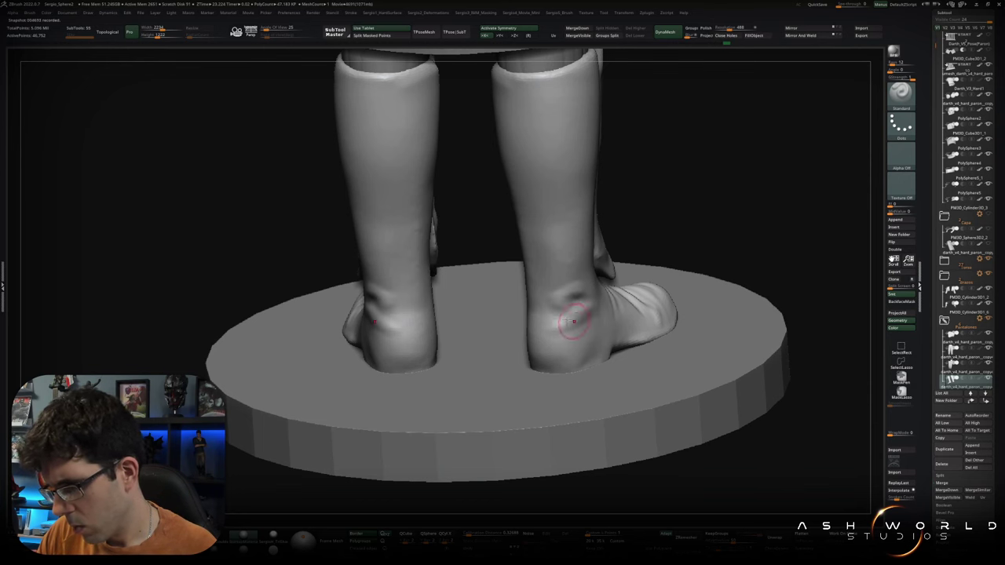
right_drag(577, 330, 575, 323)
mouse_move(601, 289)
mouse_down()
mouse_move(632, 312)
mouse_move(629, 322)
mouse_up()
mouse_move(628, 322)
right_down()
mouse_move(612, 314)
mouse_move(605, 276)
right_up()
drag(605, 276, 585, 299)
mouse_move(585, 299)
right_down()
mouse_move(603, 266)
mouse_move(558, 260)
mouse_move(534, 285)
right_up()
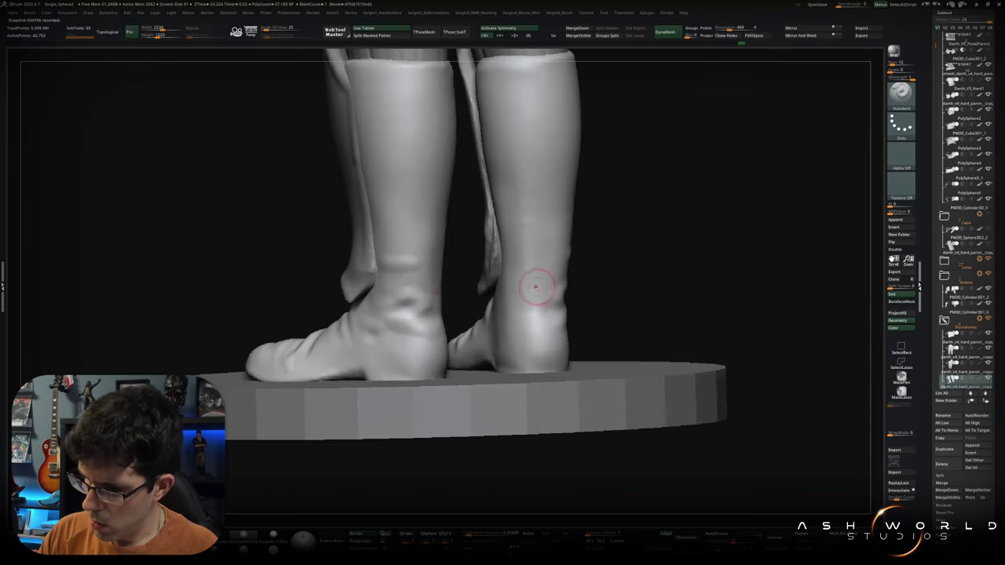
drag(507, 302, 564, 294)
mouse_move(524, 302)
right_down()
mouse_move(522, 341)
mouse_move(469, 289)
mouse_move(482, 292)
mouse_move(478, 314)
mouse_move(523, 339)
right_up()
Solo the boots and sculpt wrinkled folds up the backs of both boot shafts.
ctrl+shift+click(480, 312)
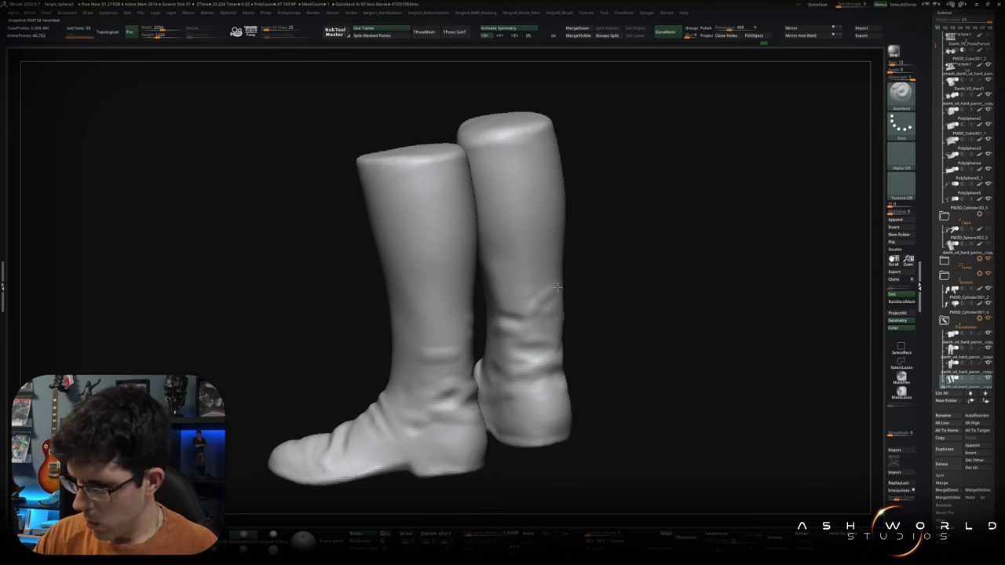
mouse_move(575, 276)
right_down()
mouse_move(568, 251)
mouse_move(573, 273)
mouse_move(618, 255)
mouse_move(567, 245)
right_up()
mouse_move(532, 274)
mouse_down()
mouse_move(550, 149)
mouse_move(573, 160)
mouse_move(549, 174)
mouse_up()
drag(541, 228, 554, 185)
mouse_move(554, 189)
right_down()
mouse_move(568, 228)
mouse_move(603, 217)
right_up()
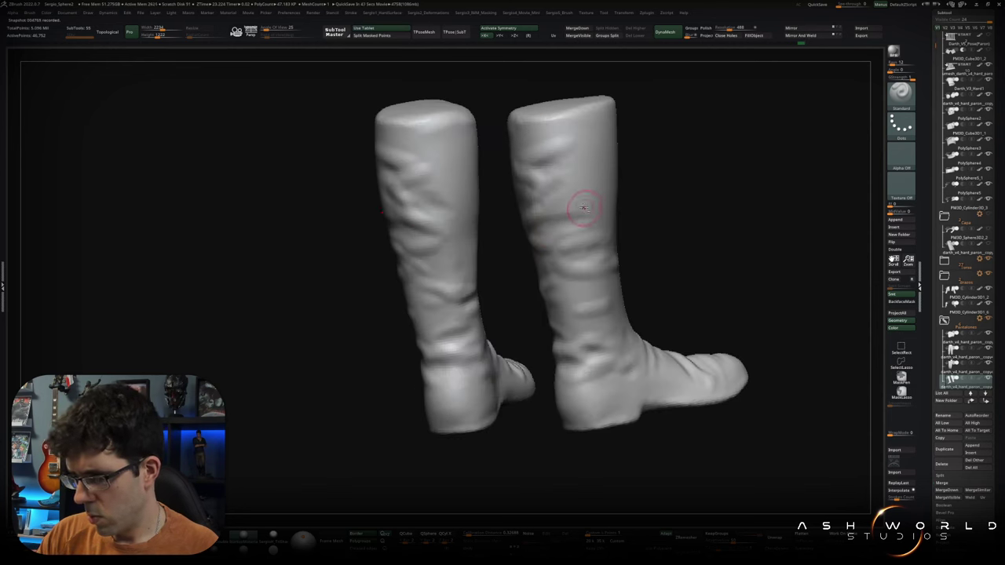
drag(584, 208, 586, 193)
mouse_move(599, 209)
right_down()
mouse_move(530, 240)
mouse_move(552, 300)
mouse_move(505, 213)
mouse_move(509, 224)
mouse_move(487, 240)
right_up()
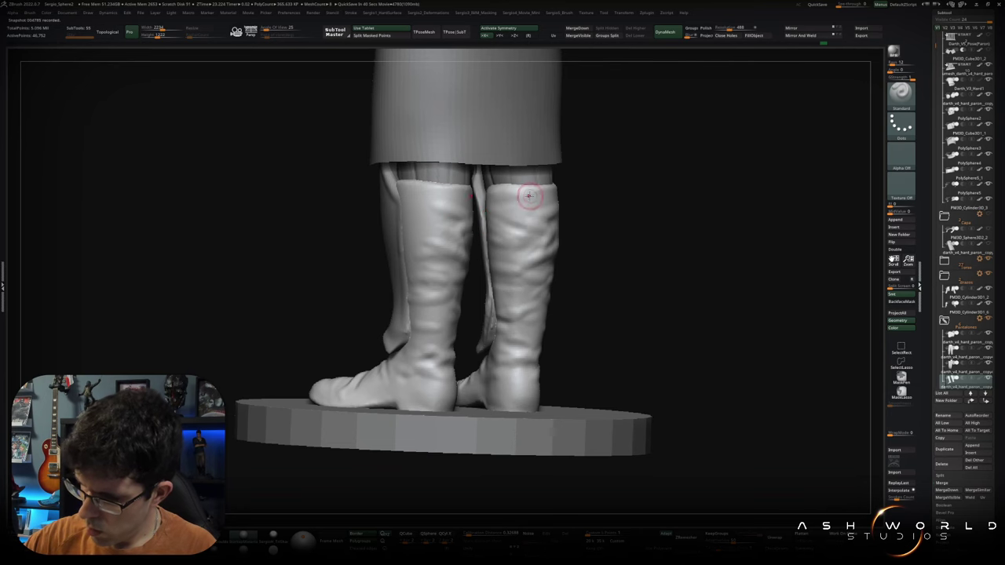
mouse_move(563, 212)
right_down()
mouse_move(561, 191)
mouse_move(491, 197)
right_up()
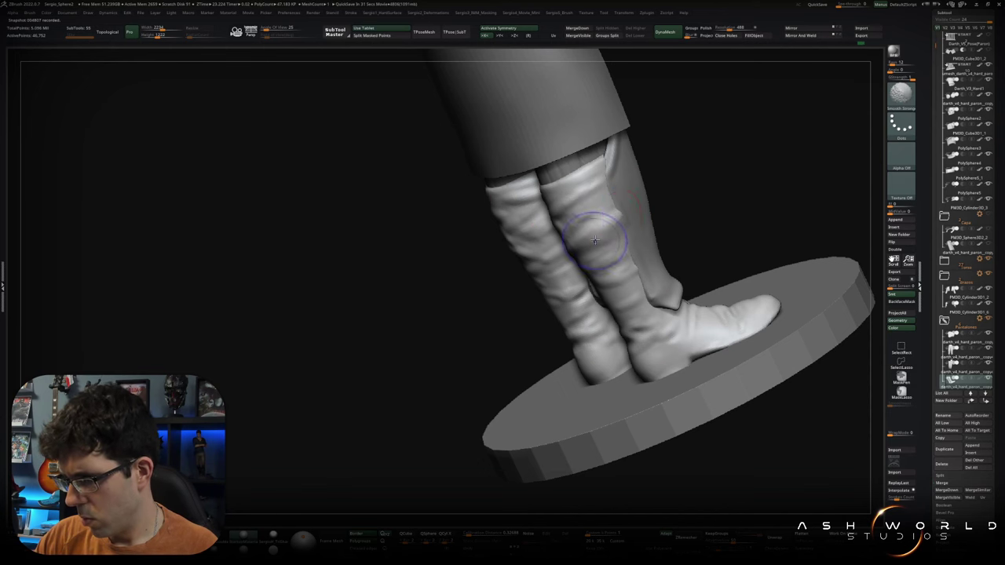
right_drag(620, 213, 601, 191)
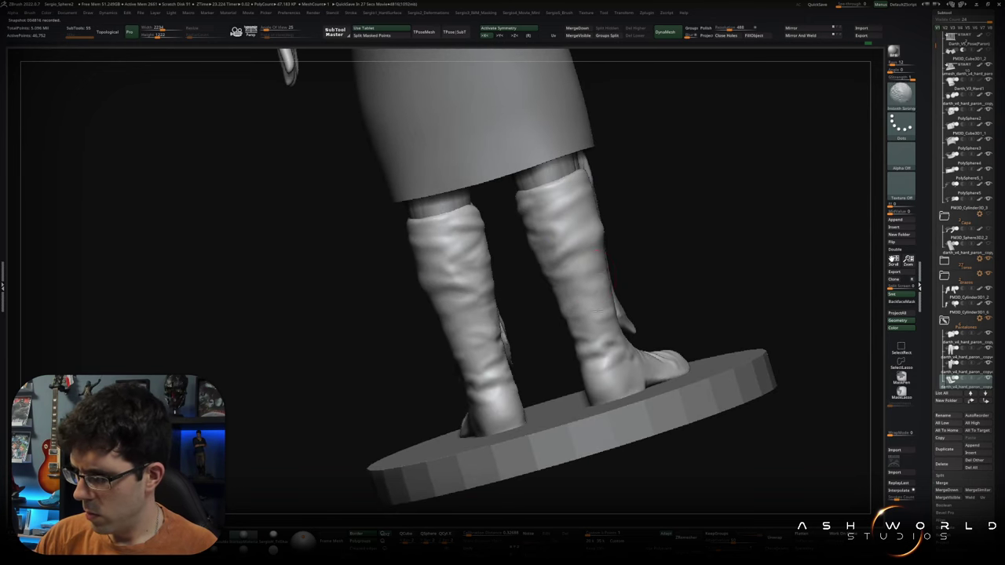
right_drag(584, 235, 509, 220)
right_drag(574, 201, 509, 271)
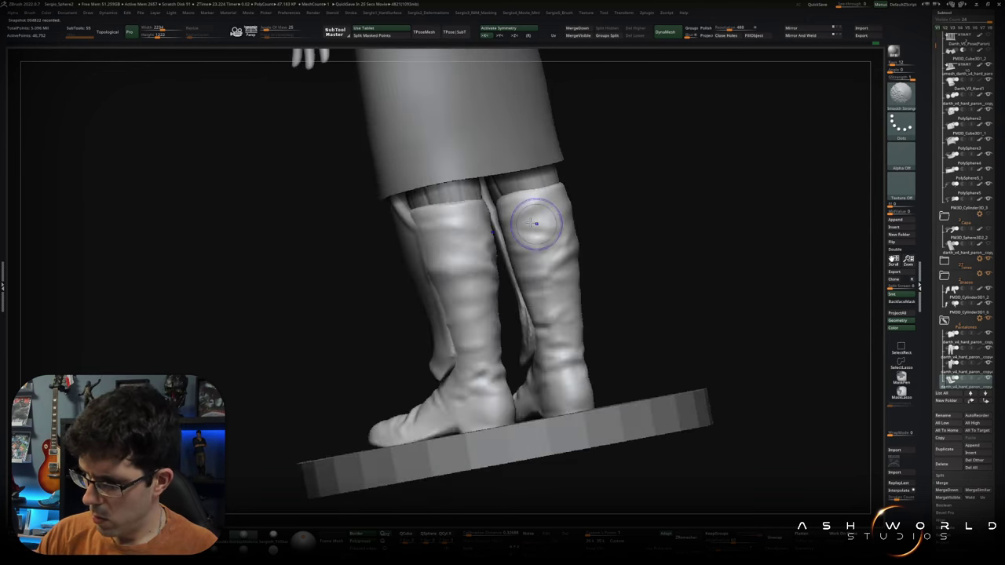
mouse_move(588, 364)
right_down()
mouse_move(569, 340)
mouse_move(598, 335)
mouse_move(550, 346)
right_up()
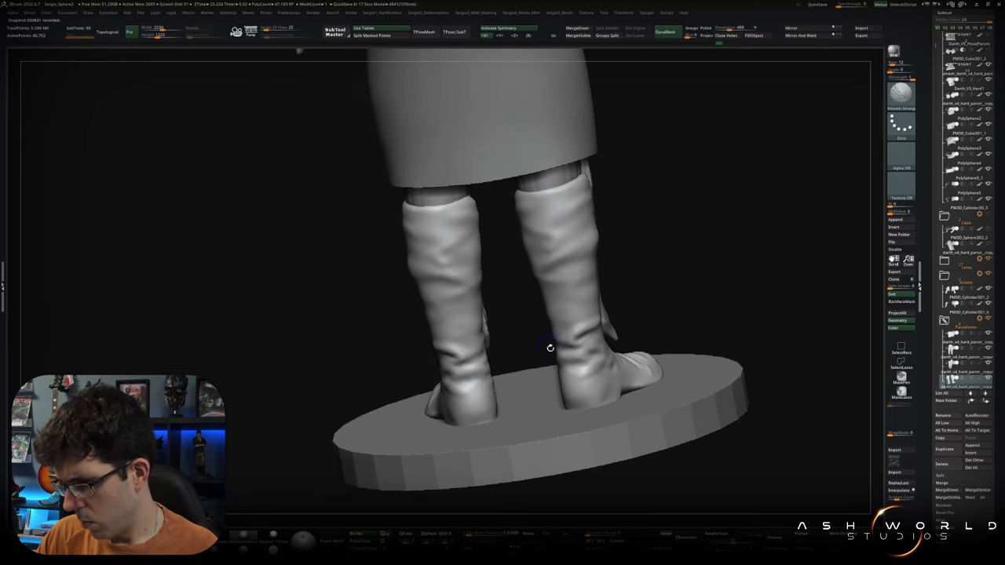
mouse_move(608, 308)
right_down()
mouse_move(572, 344)
mouse_move(601, 336)
mouse_move(584, 335)
mouse_move(594, 357)
mouse_move(607, 354)
mouse_move(597, 339)
mouse_move(571, 339)
mouse_move(672, 339)
mouse_move(581, 349)
mouse_move(547, 380)
mouse_move(542, 329)
right_up()
key(b)
key(s)
key(t)
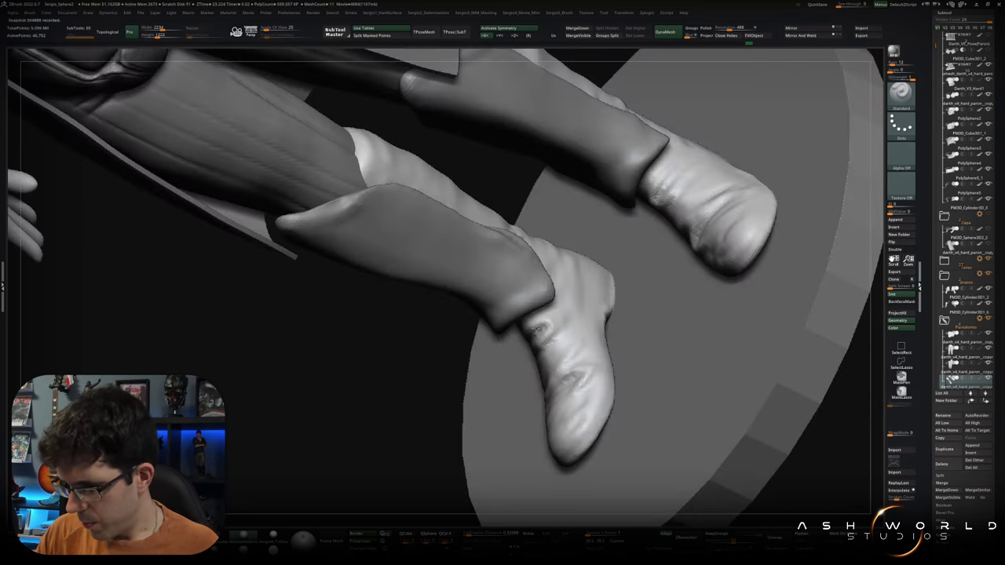
Zoom in around the boots and legs, smoothing the boot surface with Shift.
mouse_move(579, 299)
right_down()
mouse_move(575, 359)
mouse_move(555, 375)
mouse_move(574, 419)
right_up()
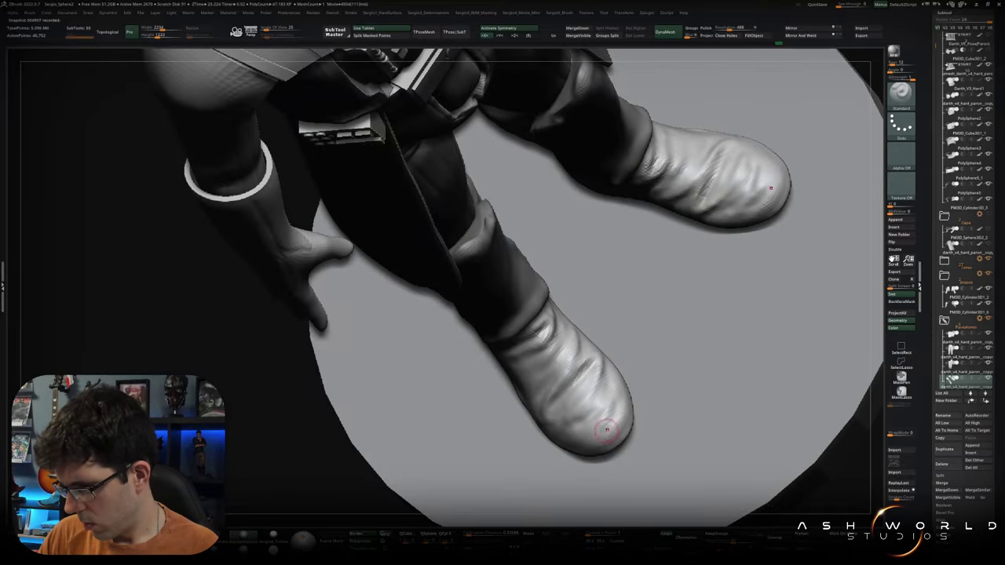
mouse_move(606, 431)
right_down()
mouse_move(585, 375)
mouse_move(585, 428)
right_up()
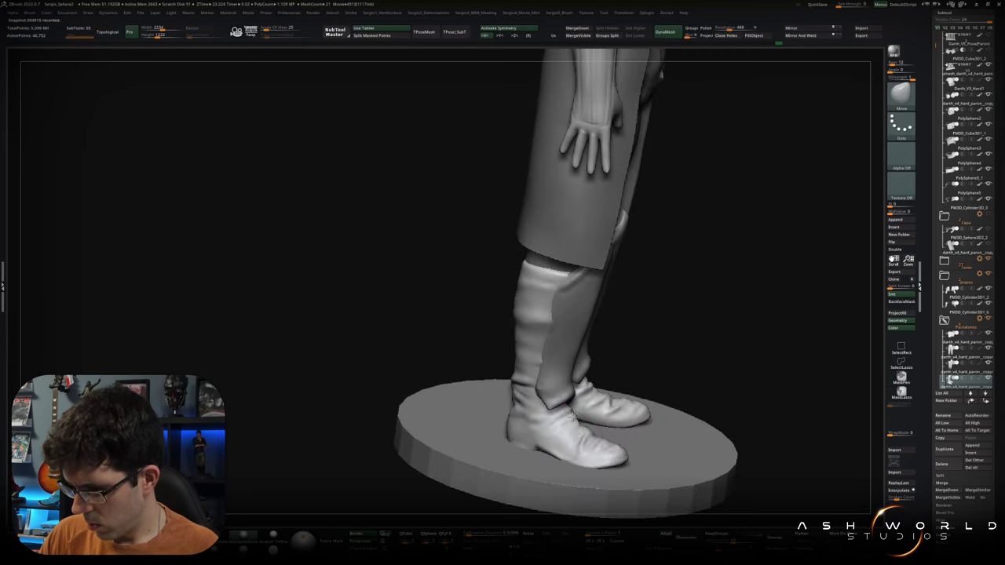
mouse_move(574, 420)
right_down()
mouse_move(619, 368)
mouse_move(596, 363)
mouse_move(561, 381)
mouse_move(565, 396)
mouse_move(539, 404)
right_up()
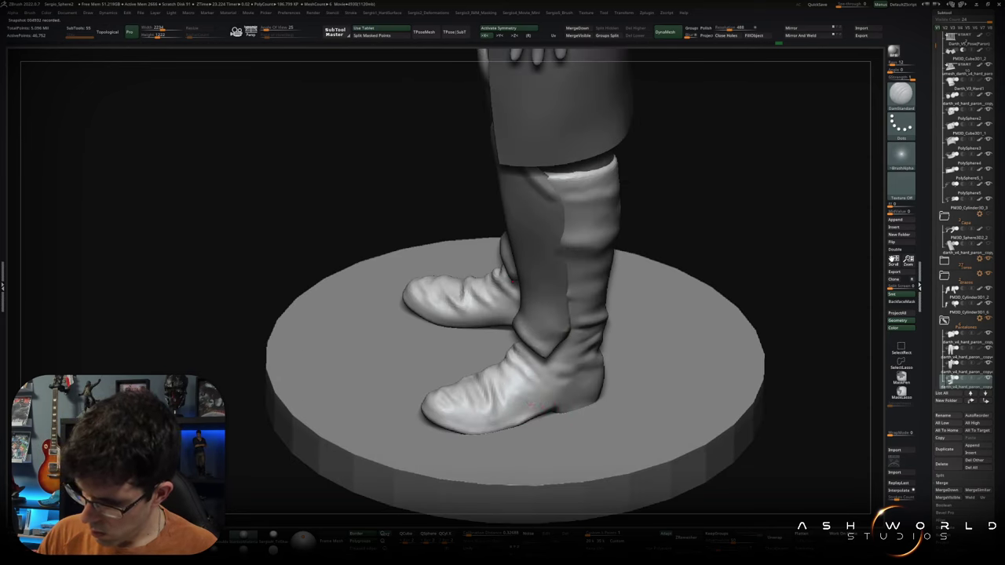
key(shift)
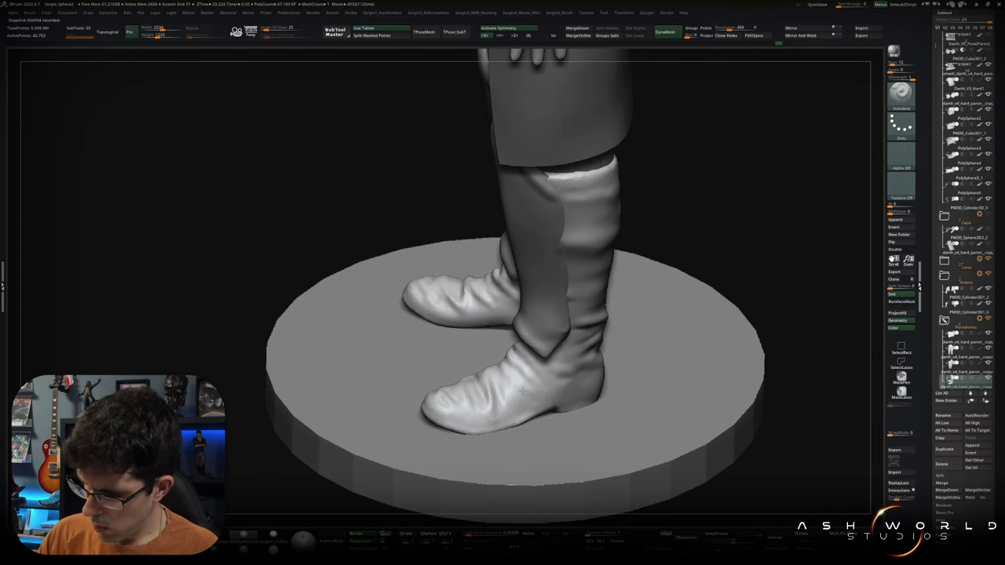
right_drag(505, 387, 533, 402)
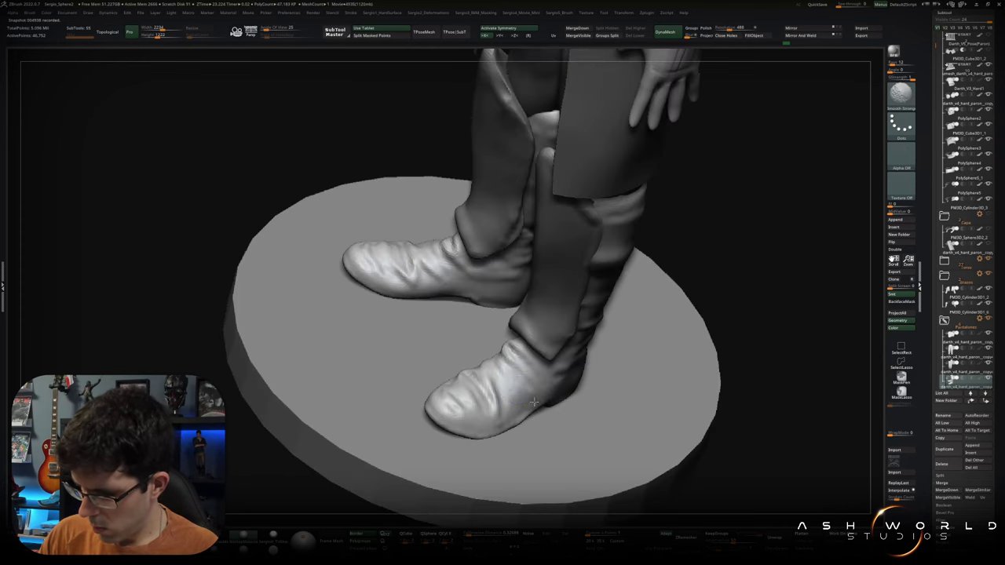
key(space)
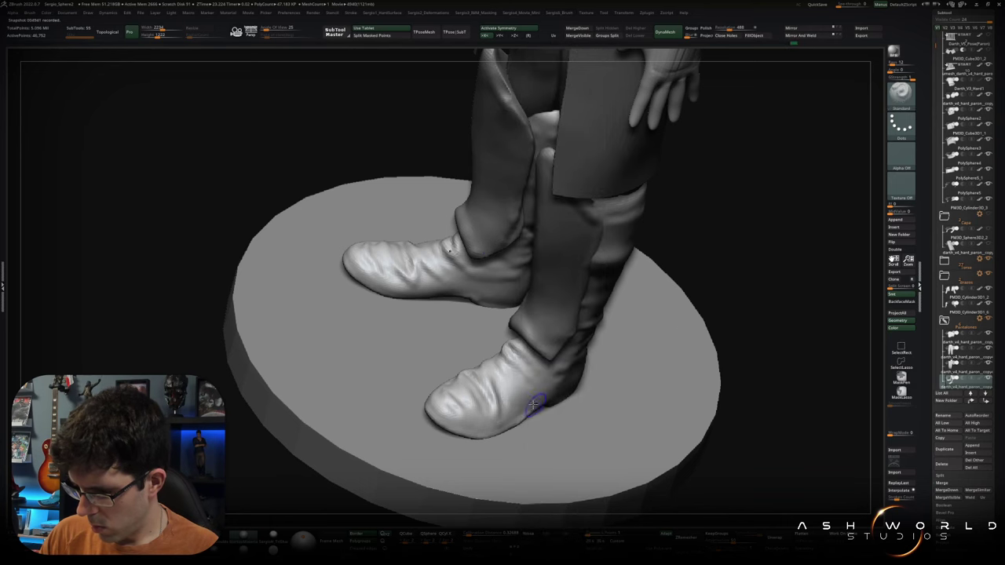
right_drag(562, 390, 533, 342)
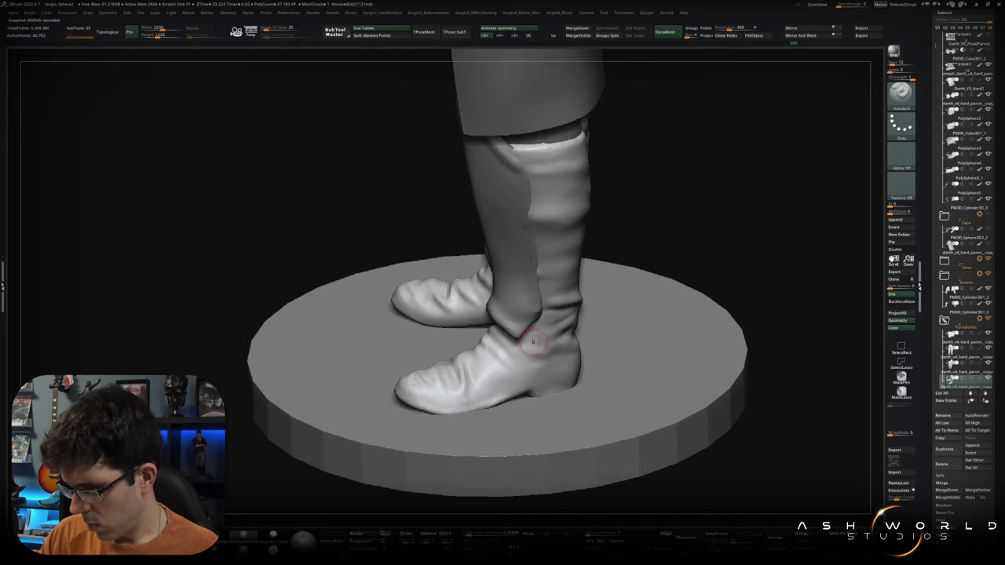
Solo the boots and smooth them while rotating to check the soles from several sides.
ctrl+shift+click(532, 340)
key(shift)
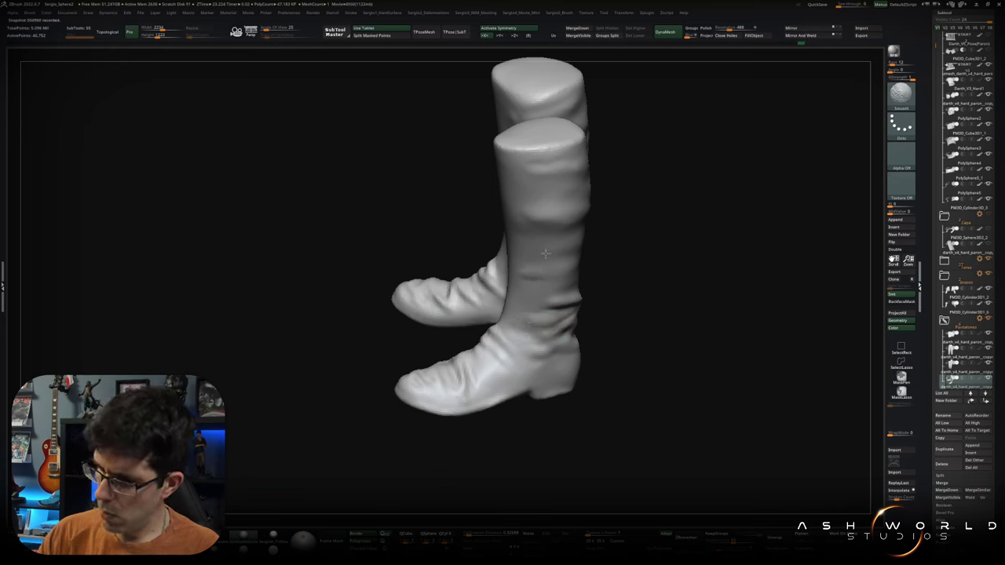
ctrl+shift+click(545, 253)
right_drag(545, 253, 550, 366)
drag(581, 396, 584, 330)
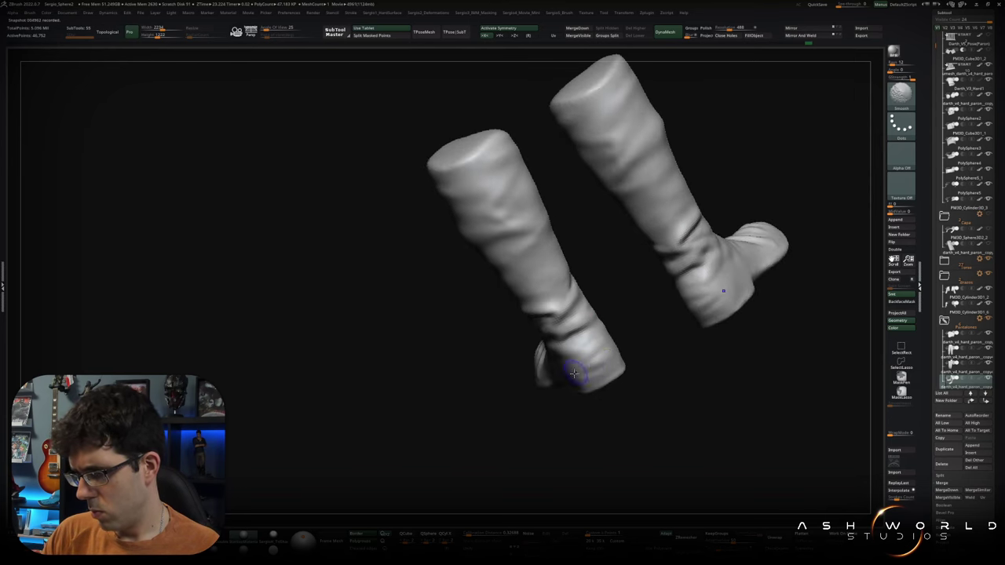
drag(598, 370, 646, 339)
drag(583, 376, 549, 355)
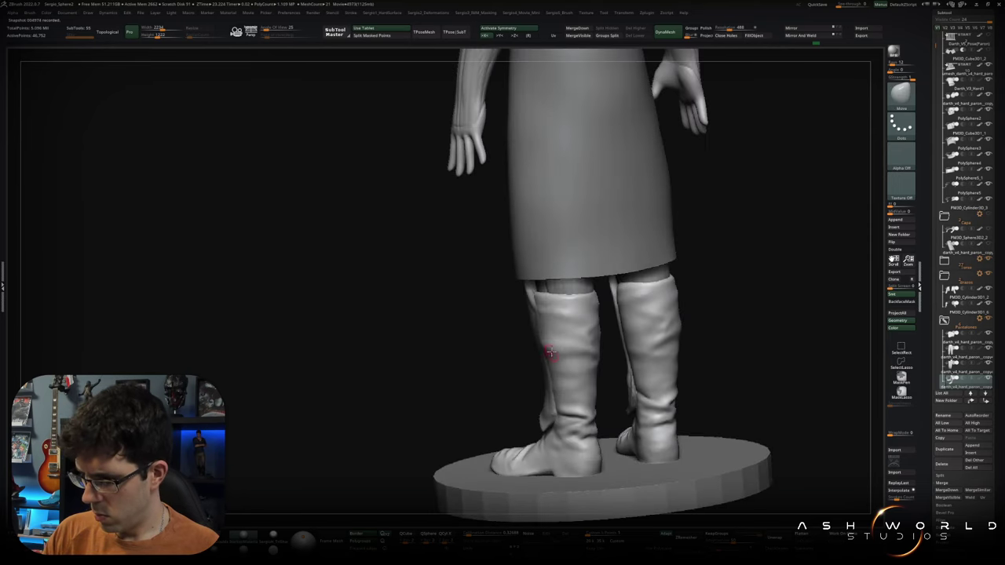
drag(542, 345, 559, 338)
alt+click(564, 330)
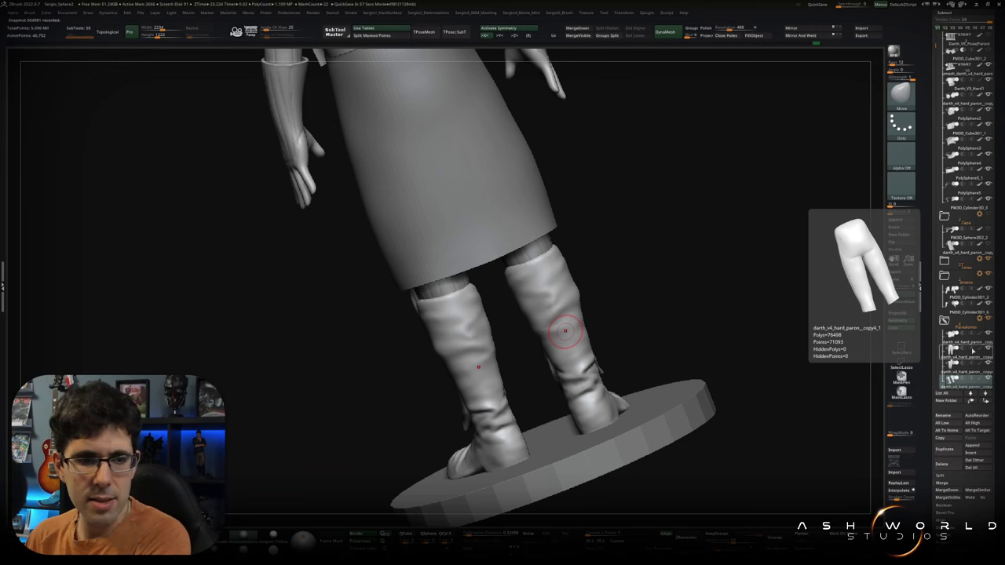
Switch to the Standard brush and carve a recessed ring around both boot soles.
shift+drag(641, 314, 639, 321)
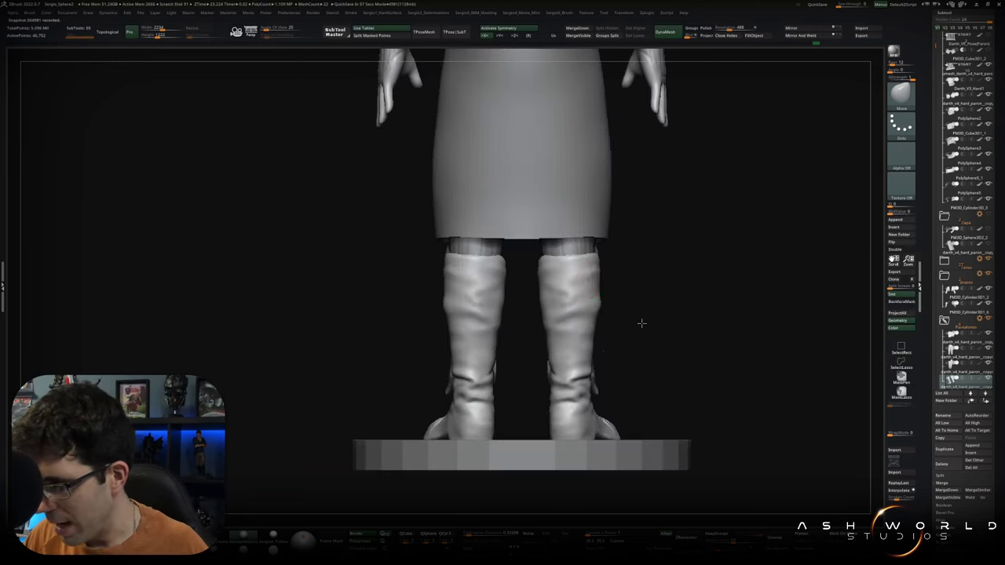
ctrl+shift+click(605, 282)
mouse_move(605, 282)
mouse_down()
mouse_move(622, 296)
mouse_move(568, 310)
mouse_move(565, 296)
mouse_up()
key(b)
key(s)
key(t)
mouse_move(605, 270)
right_down()
mouse_move(578, 289)
mouse_move(524, 215)
mouse_move(526, 247)
right_up()
right_drag(549, 212, 543, 230)
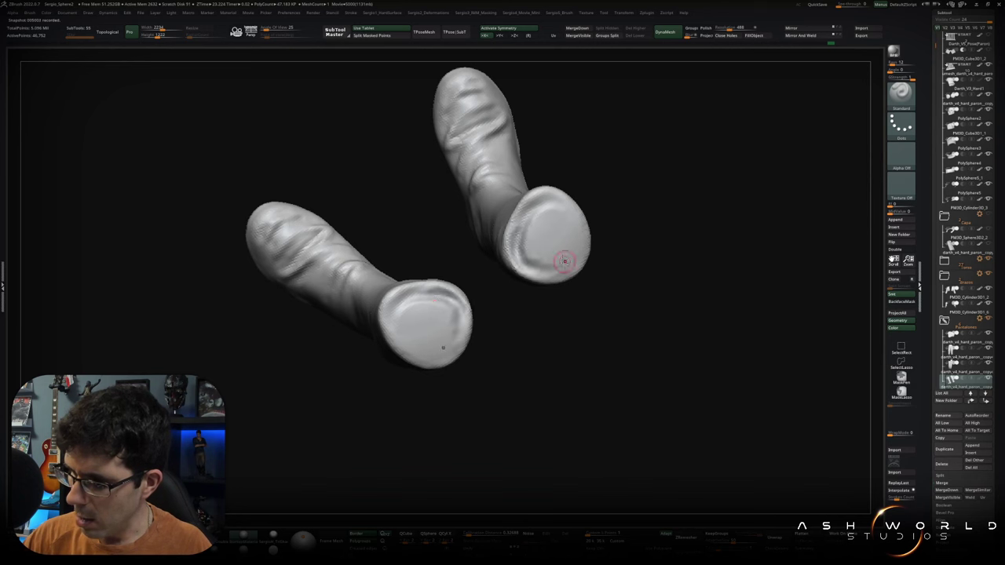
mouse_move(563, 269)
mouse_down()
mouse_move(515, 253)
mouse_move(538, 254)
mouse_move(556, 224)
mouse_move(553, 268)
mouse_move(534, 211)
mouse_move(556, 271)
mouse_move(524, 226)
mouse_move(510, 283)
mouse_move(543, 258)
mouse_move(560, 271)
mouse_move(557, 242)
mouse_move(567, 236)
mouse_move(594, 259)
mouse_move(539, 209)
mouse_move(510, 294)
mouse_move(482, 269)
mouse_up()
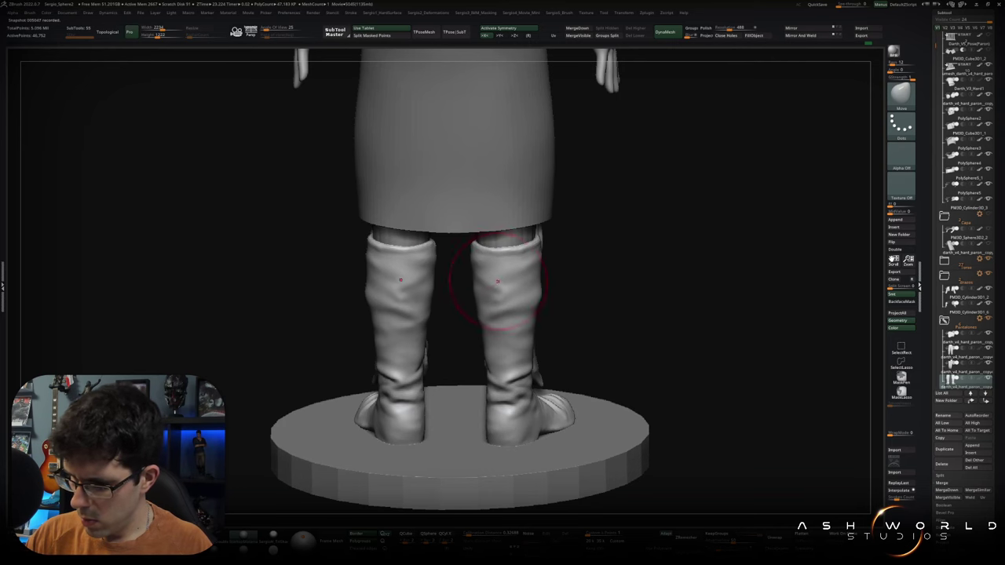
Check the soles, select the Move brush, and solo the trouser-leg subtool.
mouse_move(493, 317)
mouse_down()
mouse_move(532, 325)
mouse_move(511, 291)
mouse_up()
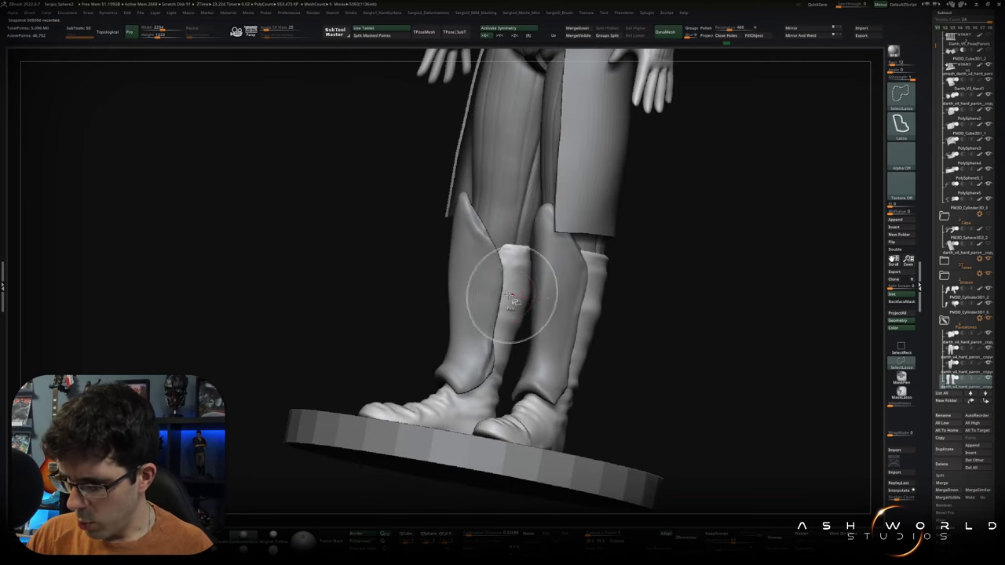
alt+click(507, 292)
drag(505, 323, 510, 286)
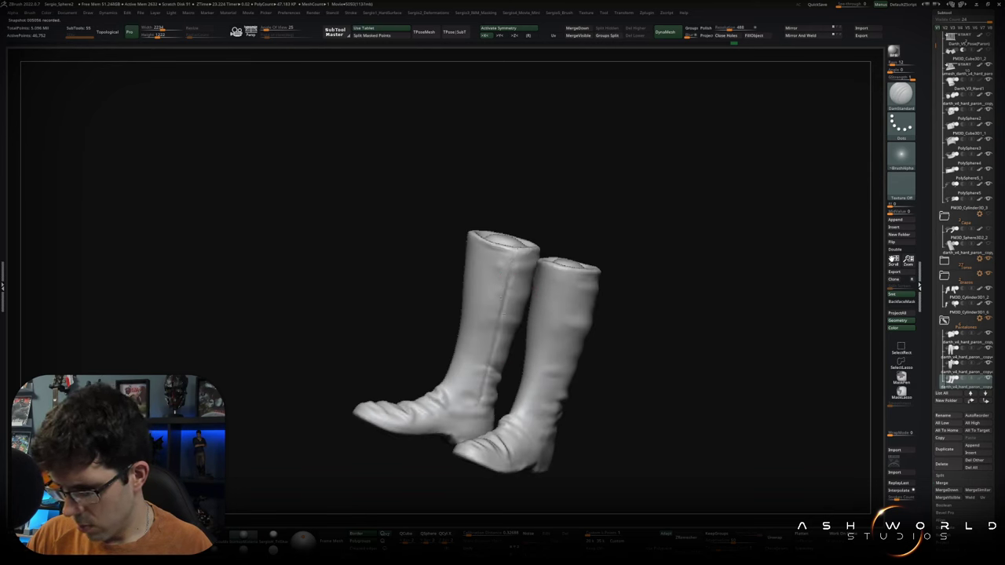
mouse_move(474, 406)
mouse_down()
mouse_move(506, 369)
mouse_move(463, 316)
mouse_move(486, 324)
mouse_move(495, 293)
mouse_up()
alt+click(516, 386)
key(b)
key(m)
key(v)
ctrl+shift+click(493, 291)
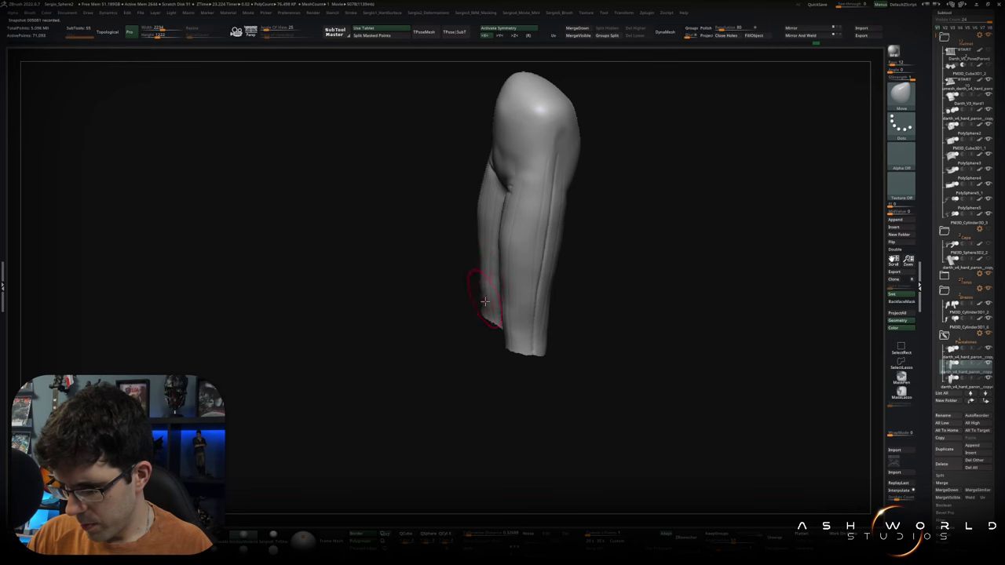
Show the whole figure again and orbit it around to a side and rear view.
ctrl+shift+click(484, 297)
mouse_move(485, 297)
mouse_down()
mouse_move(496, 328)
mouse_move(601, 377)
mouse_move(596, 385)
mouse_up()
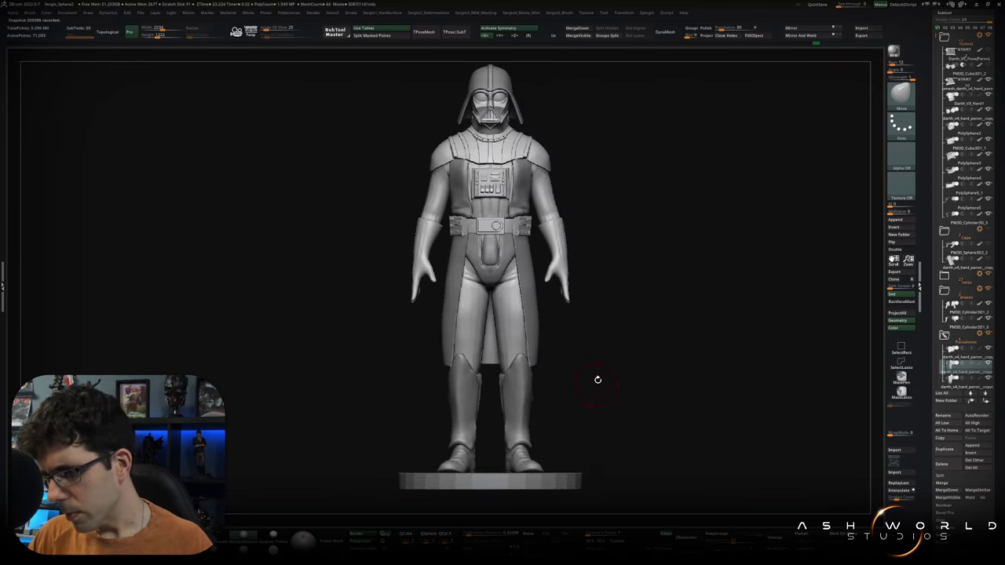
mouse_move(626, 348)
mouse_down()
mouse_move(615, 353)
mouse_move(622, 311)
mouse_move(628, 316)
mouse_move(617, 314)
mouse_move(682, 301)
mouse_move(607, 366)
mouse_move(607, 338)
mouse_move(617, 343)
mouse_move(604, 330)
mouse_move(612, 347)
mouse_move(633, 348)
mouse_move(583, 337)
mouse_up()
scroll(667, 306, up, 3)
scroll(658, 312, down, 3)
scroll(631, 337, down, 2)
scroll(584, 336, up, 2)
scroll(478, 330, up, 3)
right_drag(477, 330, 464, 307)
Select the waist and vest subtools, briefly soloing each to check them.
alt+click(476, 299)
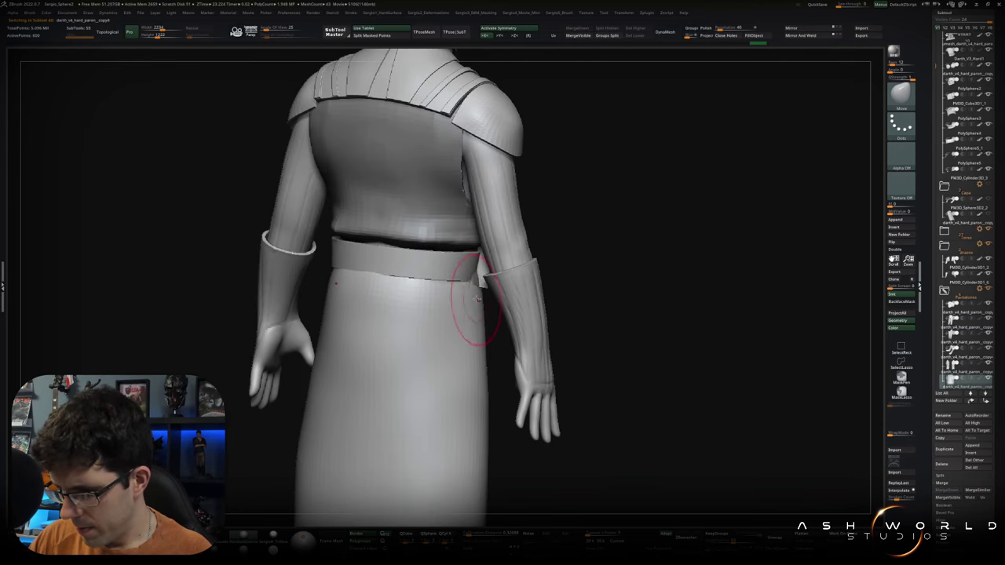
alt+click(477, 285)
key(ctrl+shift+s)
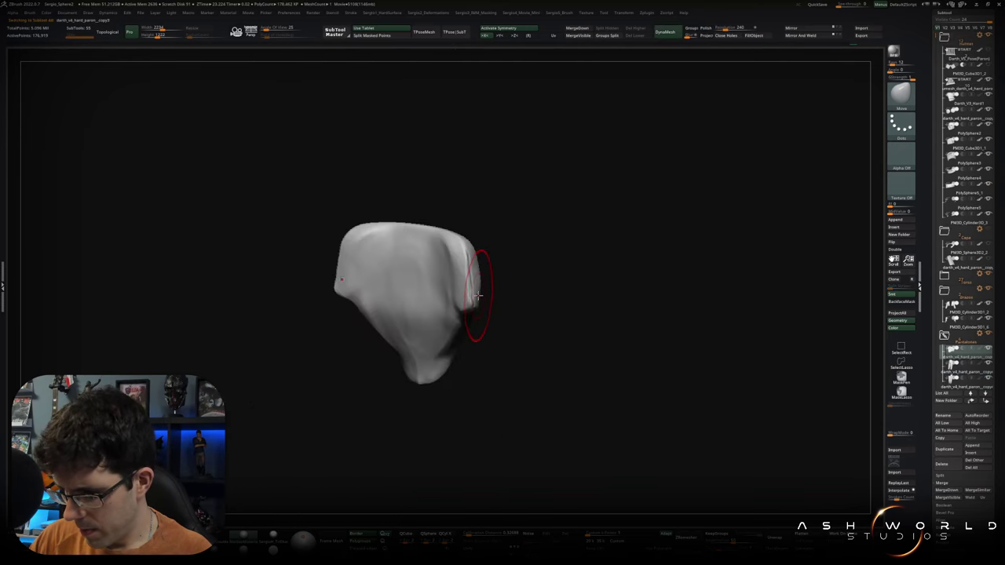
key(ctrl+shift+s)
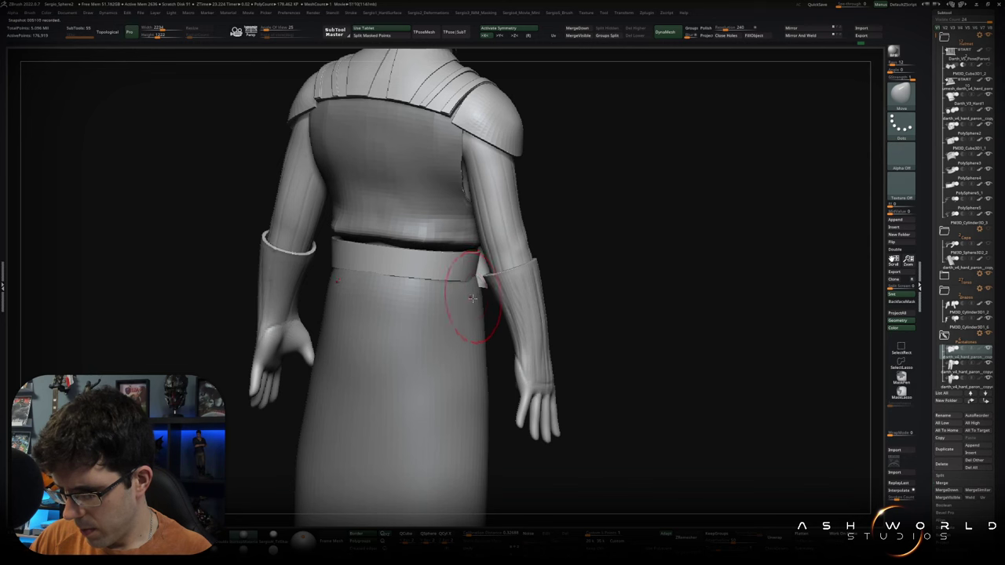
alt+click(477, 283)
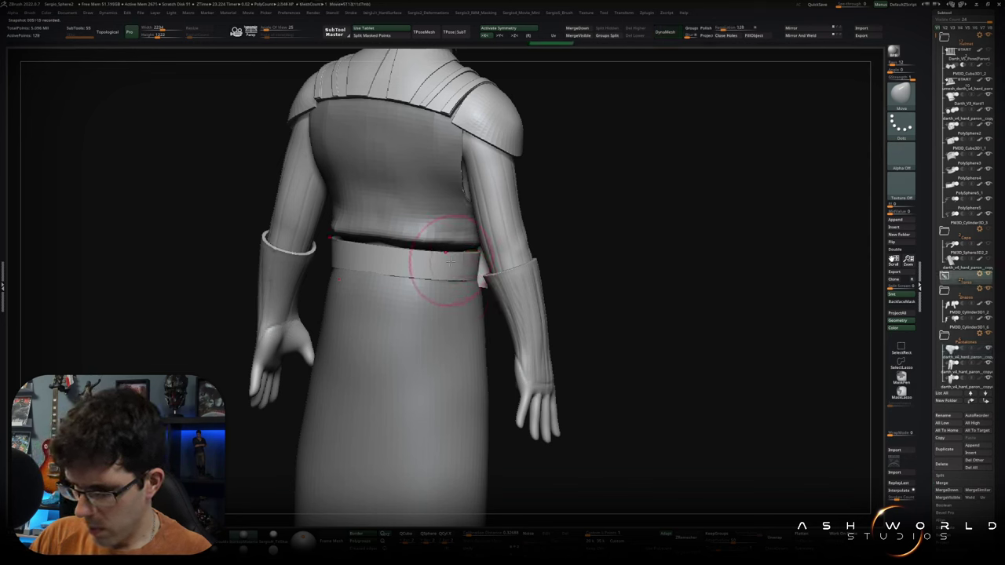
right_drag(449, 236, 439, 303)
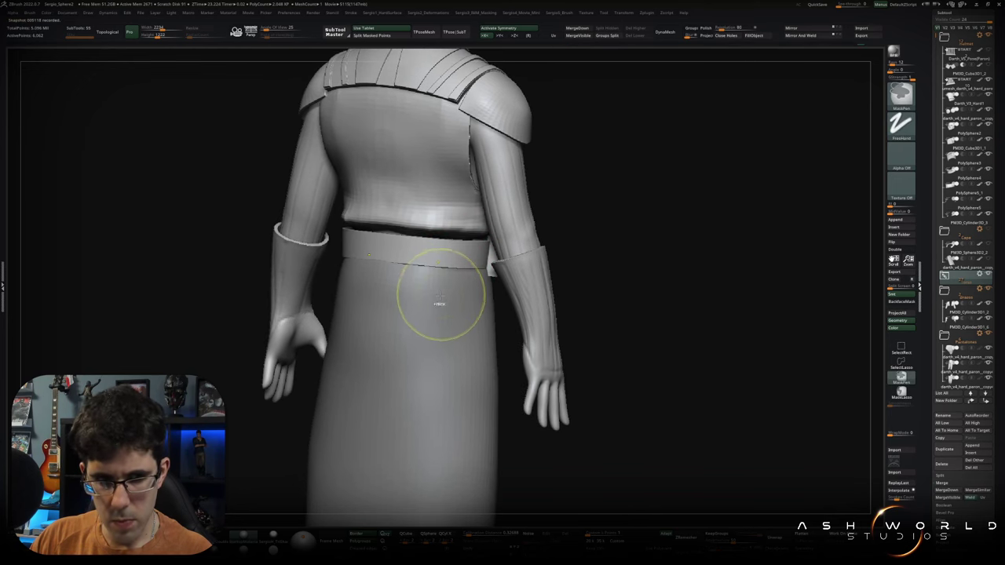
key(alt+s)
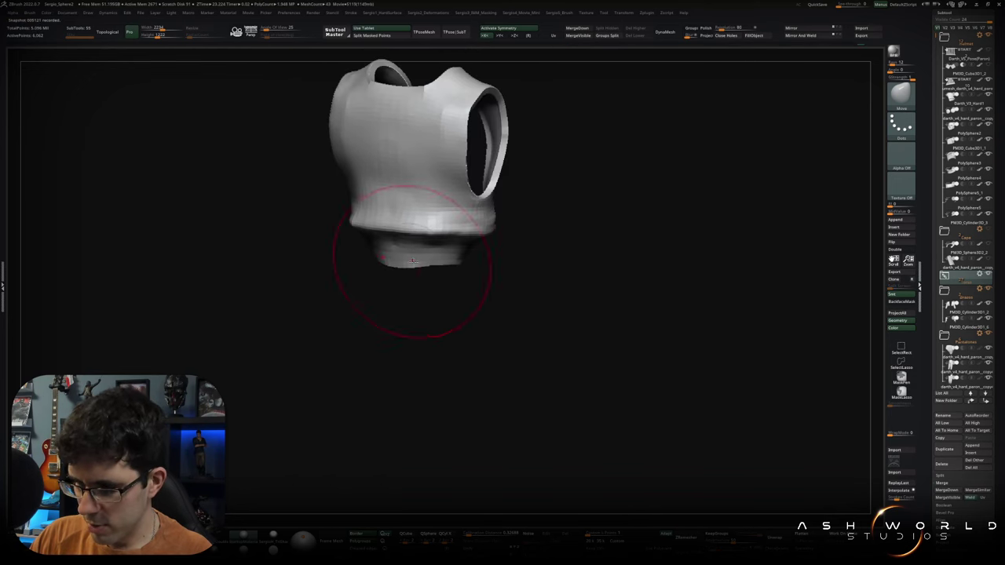
right_drag(458, 266, 459, 272)
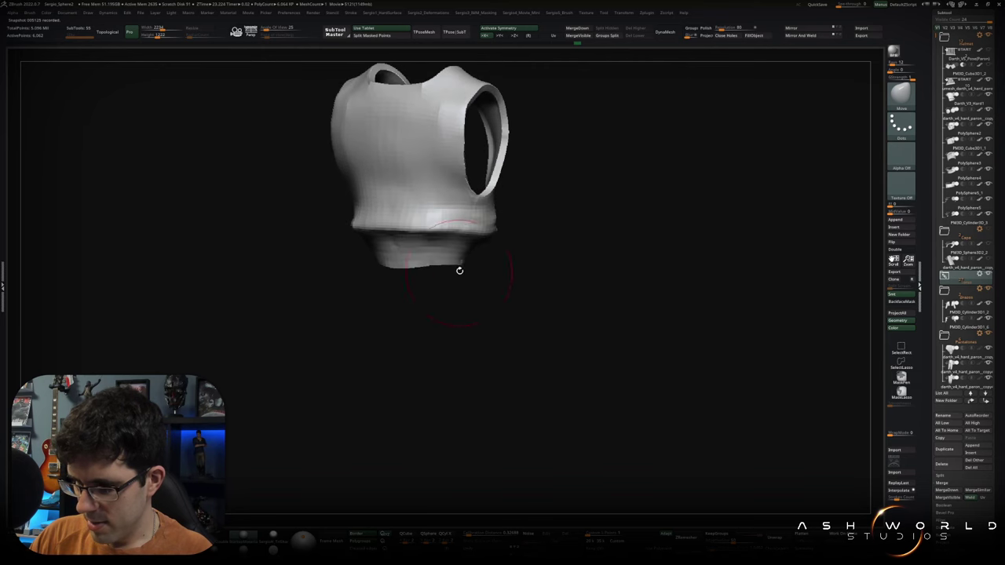
key(alt+s)
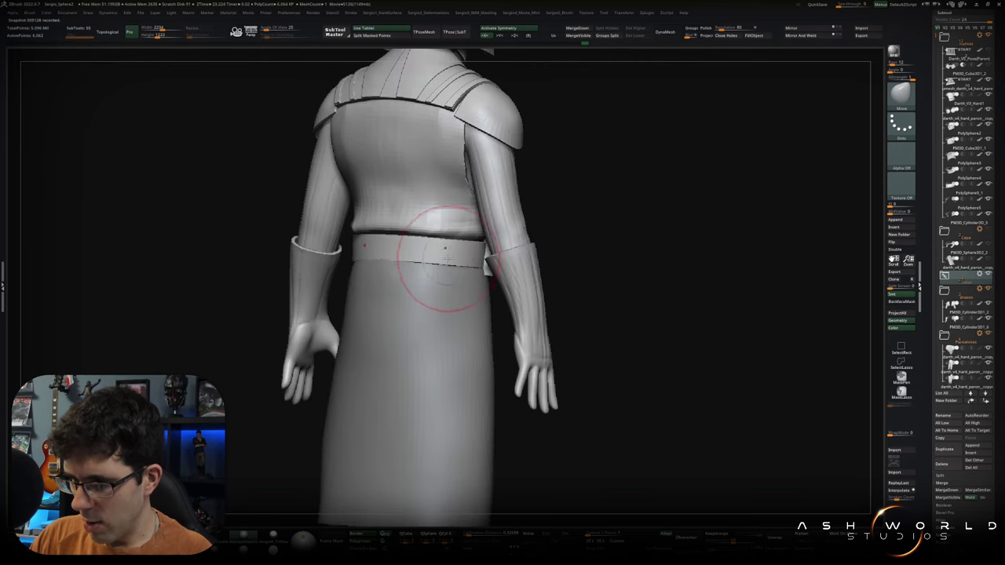
Smooth the crease just above the belt on the back, then return to the front view.
mouse_move(447, 259)
right_down()
mouse_move(455, 303)
mouse_move(393, 329)
right_up()
key(bracketleft)
key(bracketleft)
key(shift)
mouse_move(336, 312)
shift+mouse_down()
mouse_move(376, 314)
mouse_move(396, 331)
shift+mouse_up()
mouse_move(479, 305)
right_down()
mouse_move(463, 314)
mouse_move(491, 326)
mouse_move(606, 321)
mouse_move(625, 269)
mouse_move(634, 325)
mouse_move(626, 348)
mouse_move(641, 346)
mouse_move(645, 310)
mouse_move(639, 354)
mouse_move(651, 346)
mouse_move(610, 343)
mouse_move(532, 410)
mouse_move(563, 359)
mouse_move(567, 375)
mouse_move(596, 340)
mouse_move(569, 395)
mouse_move(570, 424)
right_up()
ctrl+right_drag(457, 270, 478, 298)
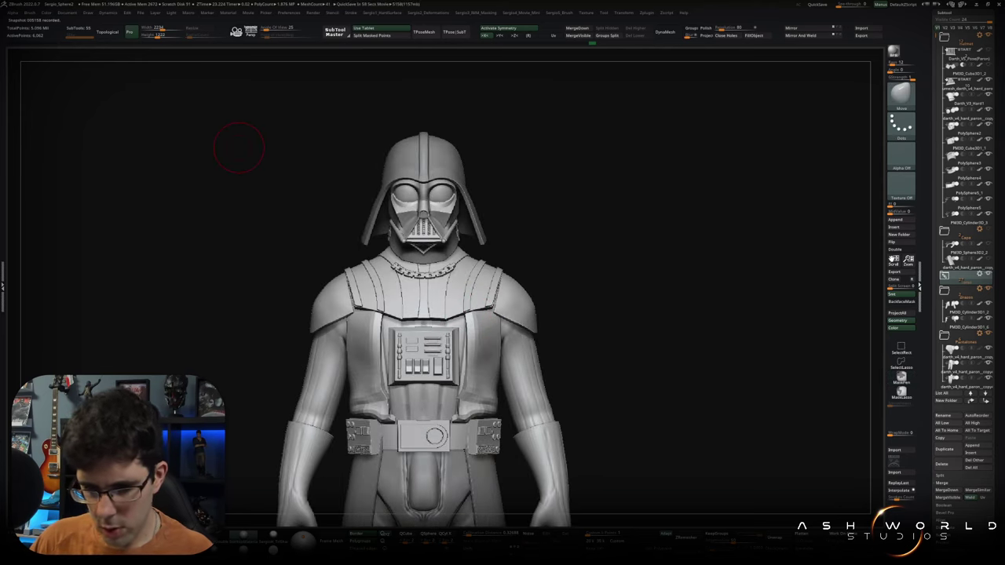
mouse_move(567, 243)
right_down()
mouse_move(549, 260)
mouse_move(550, 299)
mouse_move(446, 186)
right_up()
alt+click(444, 171)
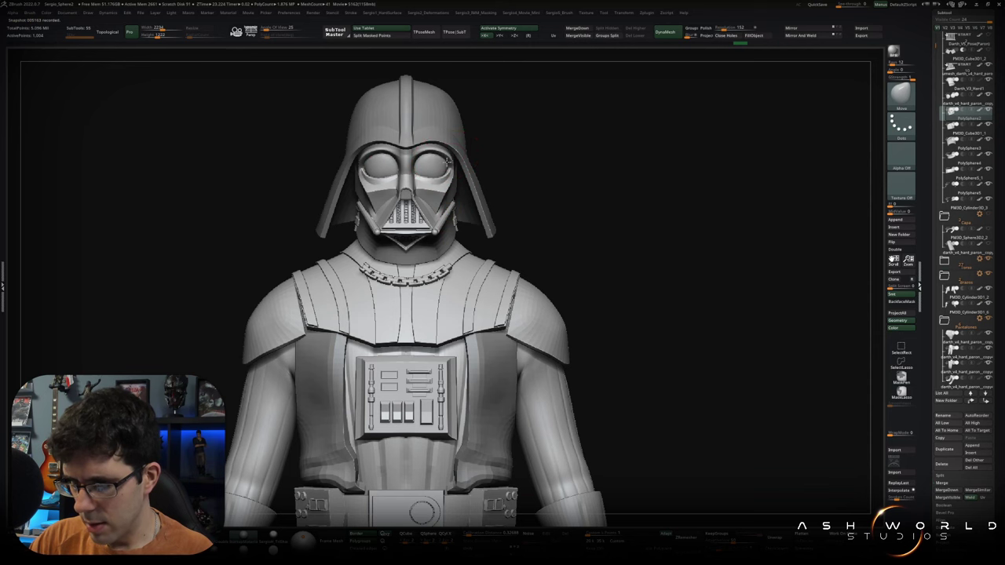
alt+right_drag(444, 166, 436, 198)
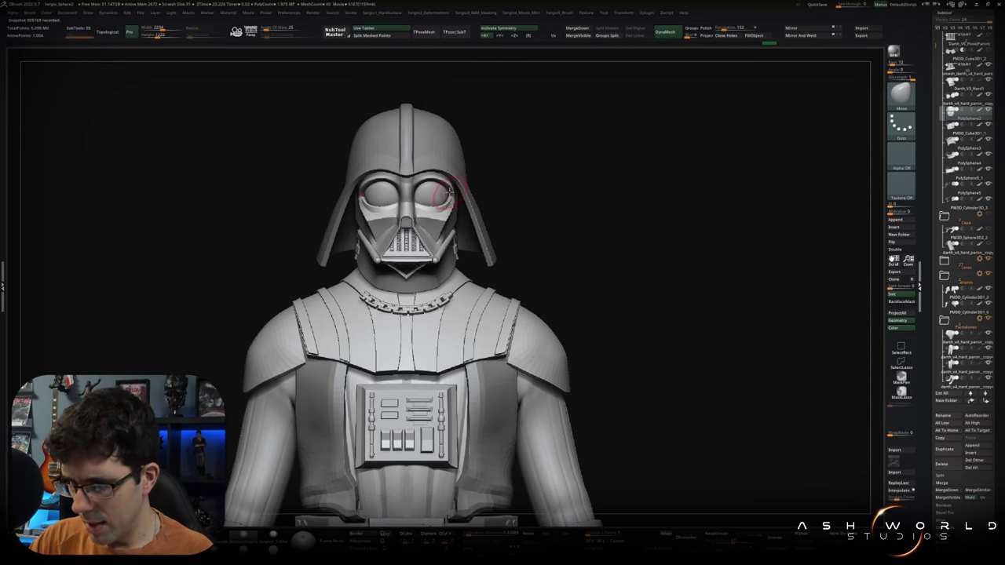
right_drag(449, 190, 450, 191)
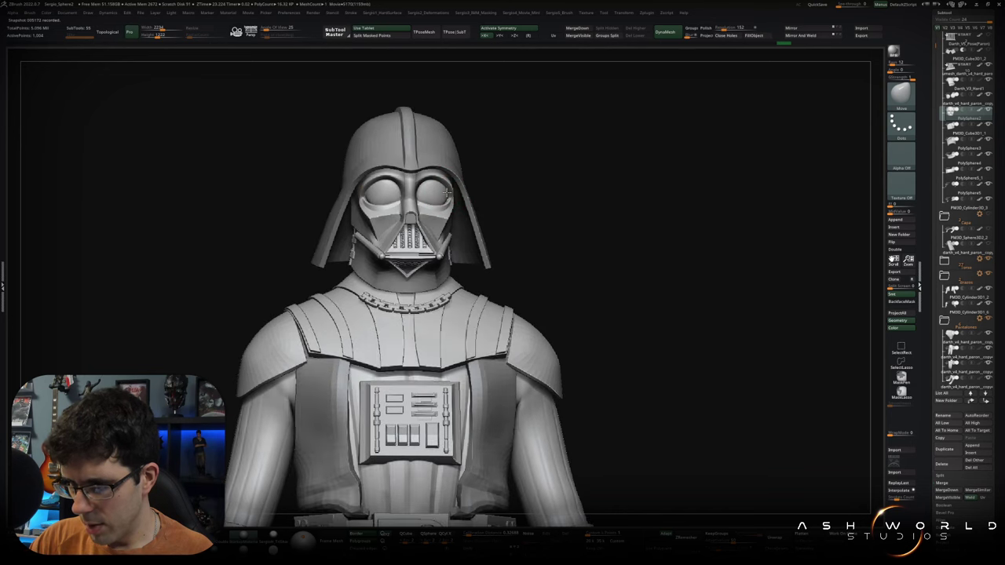
right_click(448, 190)
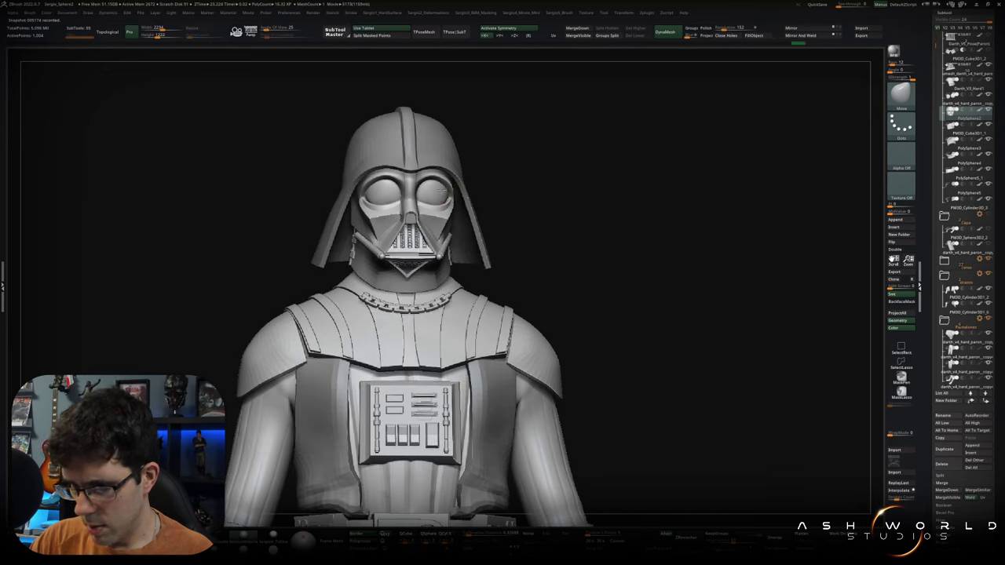
right_drag(437, 182, 436, 213)
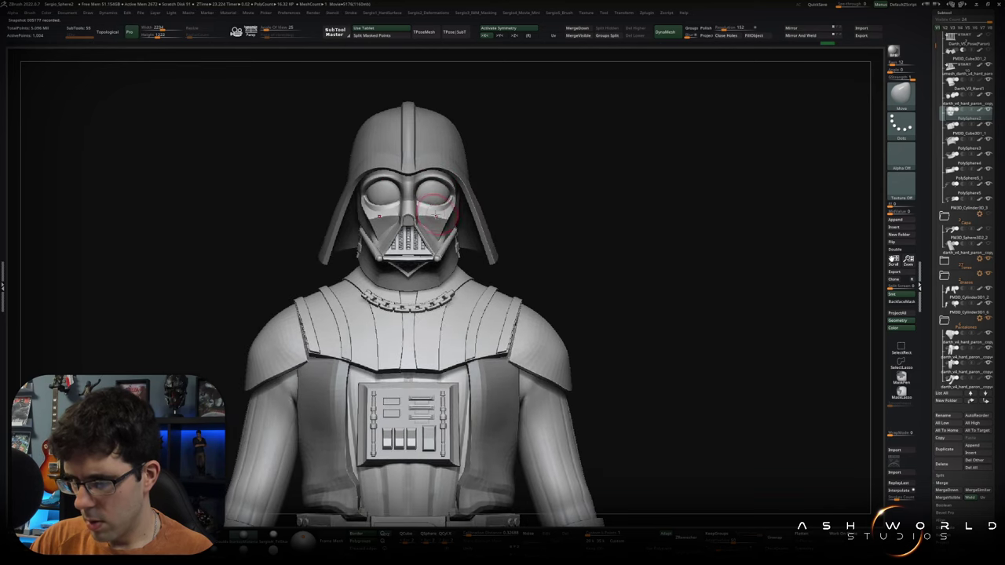
mouse_move(444, 213)
right_down()
mouse_move(441, 201)
mouse_move(424, 214)
right_up()
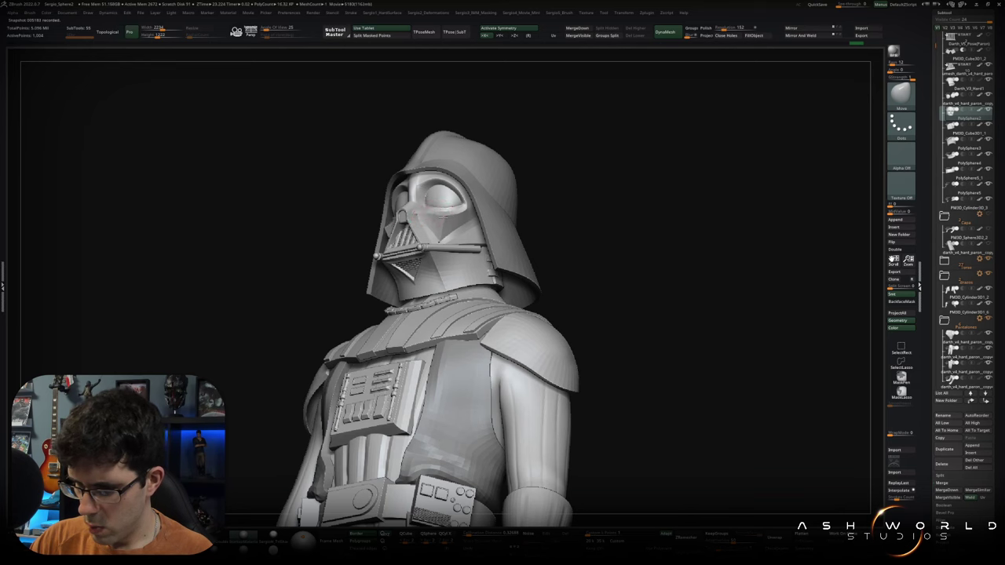
shift+right_drag(445, 214, 445, 220)
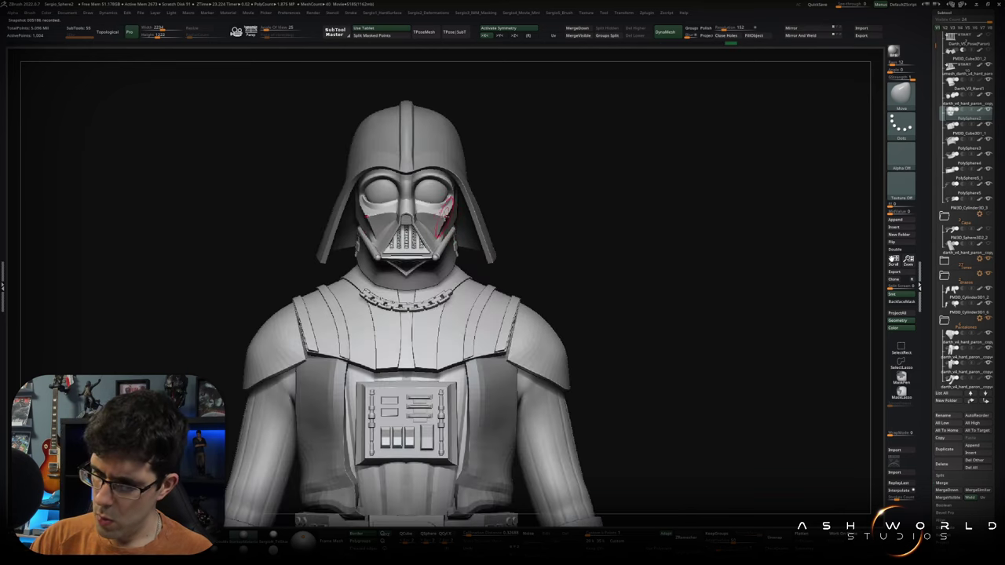
key(shift+ctrl+f)
mouse_move(444, 213)
ctrl+right_down()
mouse_move(460, 264)
mouse_move(449, 210)
ctrl+right_up()
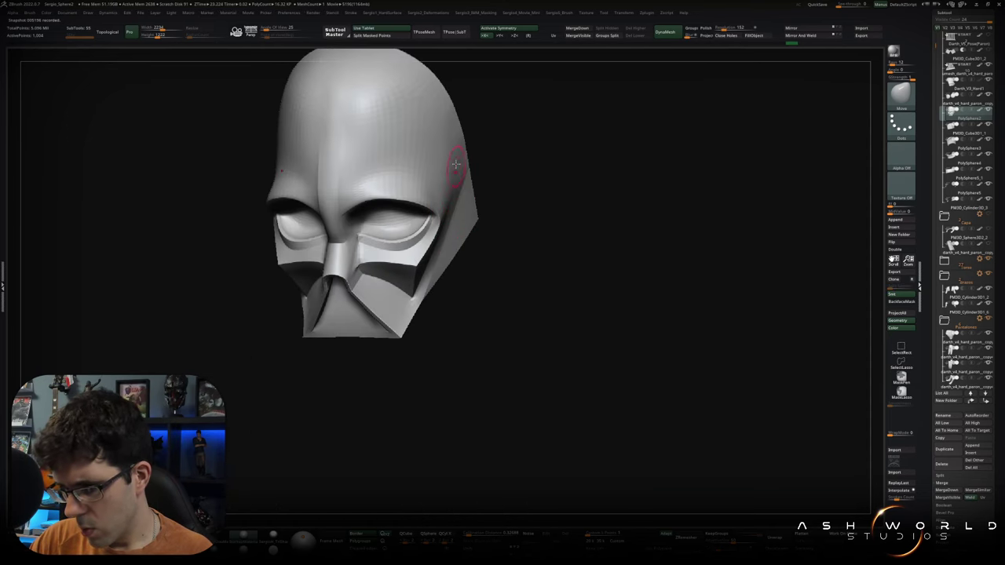
key(shift+ctrl+f)
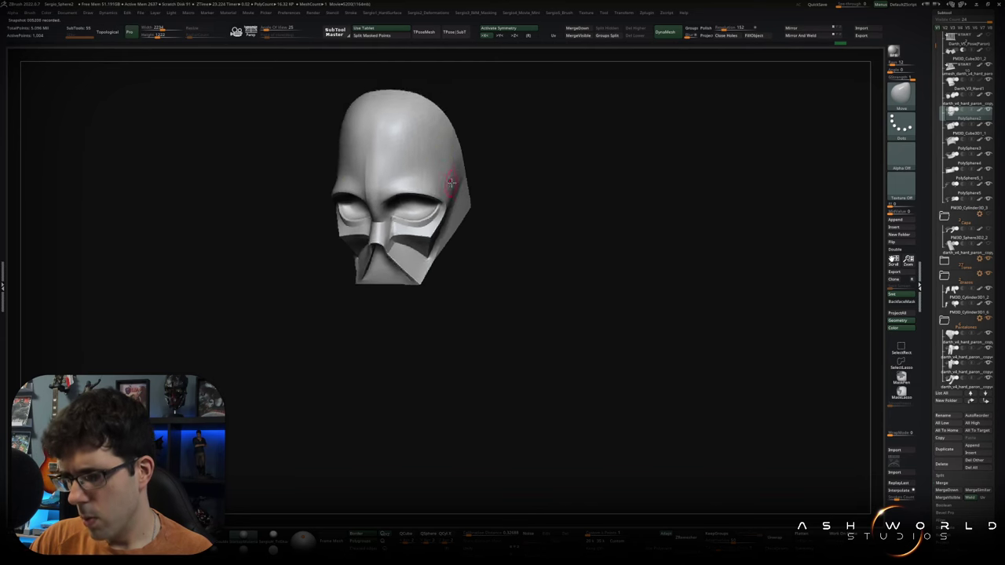
right_drag(471, 152, 442, 264)
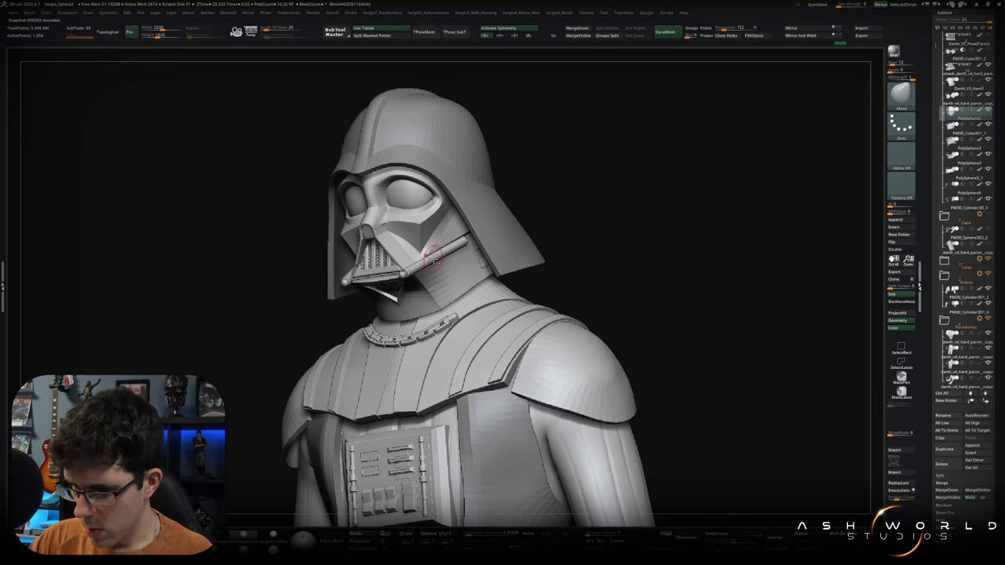
right_drag(431, 253, 402, 250)
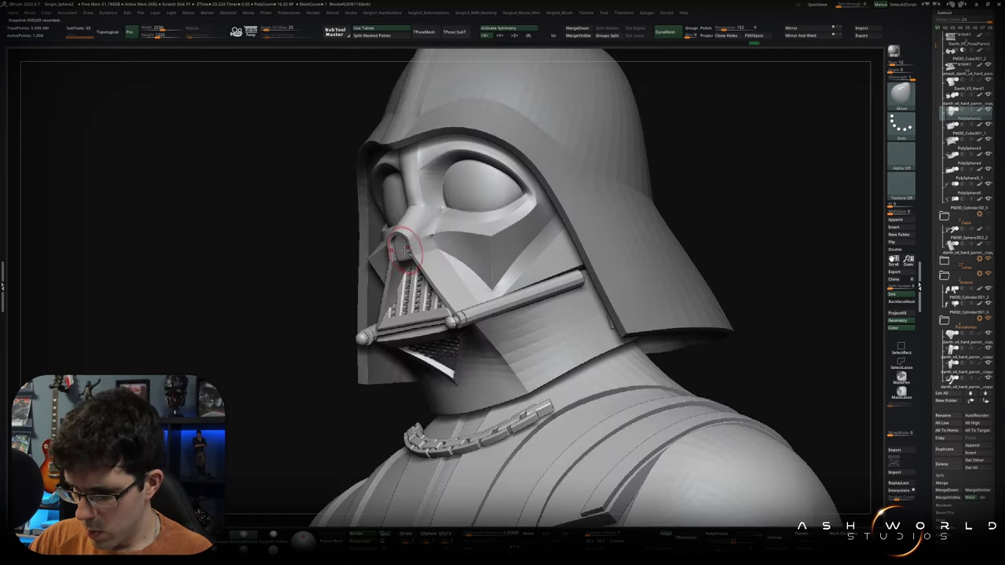
Select the nose-bridge block and nudge it slightly with the Transpose move.
alt+click(403, 250)
key(w)
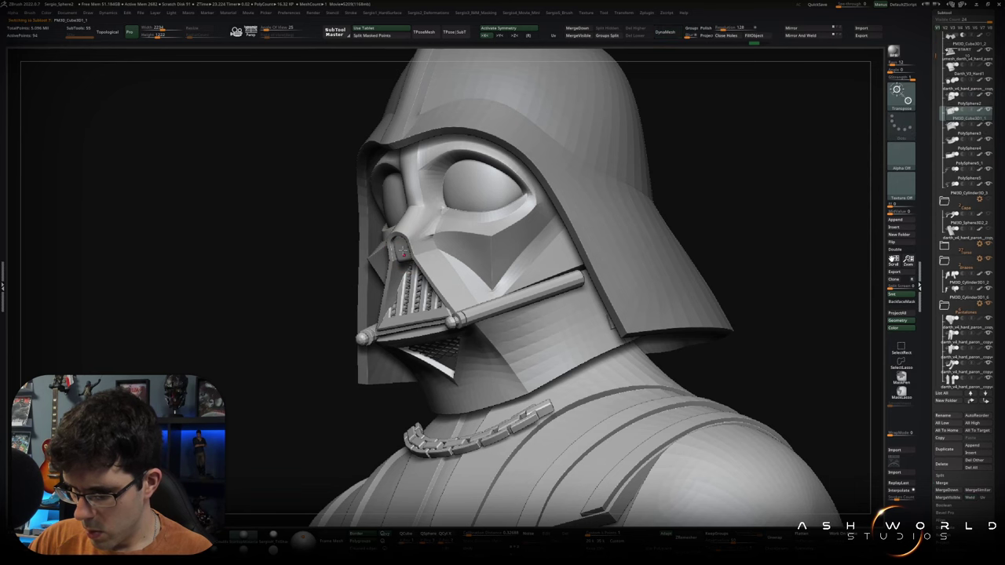
key(ctrl+shift+s)
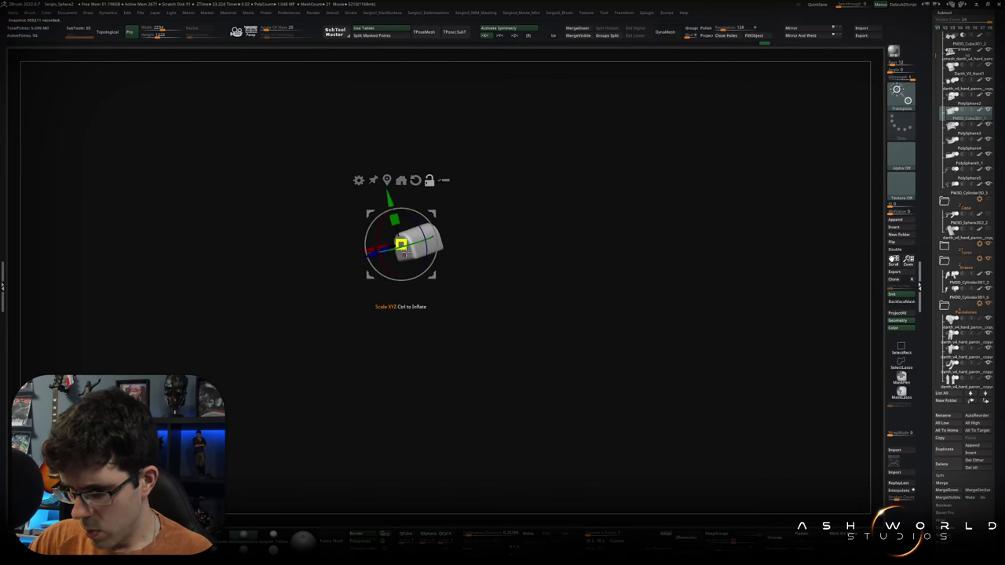
key(ctrl+shift+s)
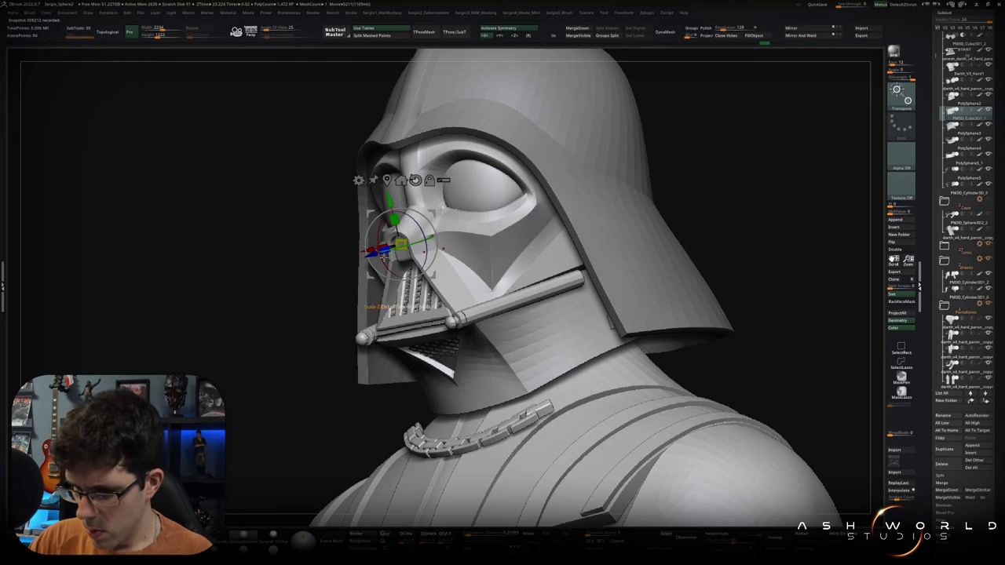
drag(402, 245, 403, 245)
Zoom in on the faceplate and isolate the ribbed mouth-grille strips, turned to face front.
ctrl+right_drag(235, 236, 236, 157)
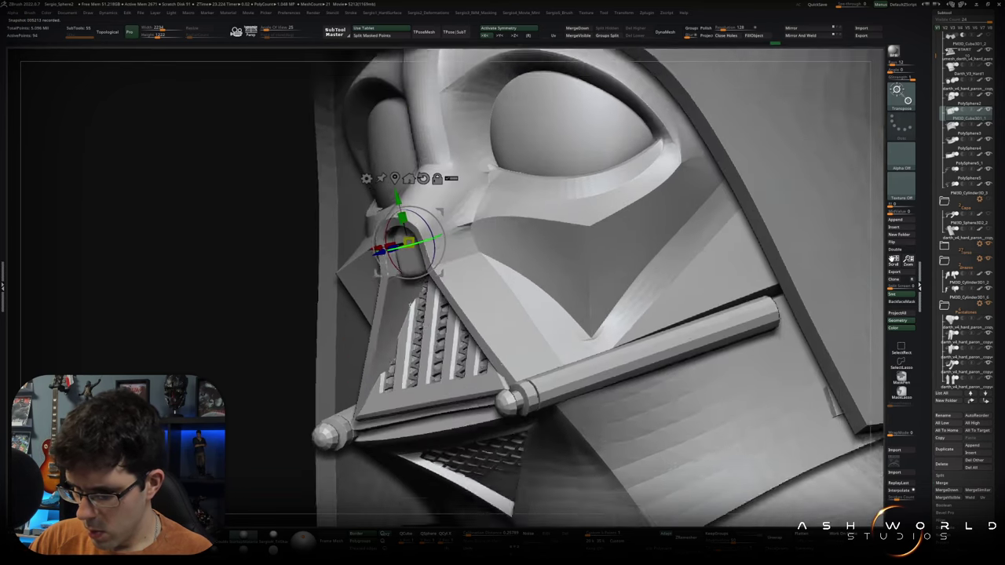
key(q)
mouse_move(434, 346)
right_down()
mouse_move(467, 299)
mouse_move(467, 202)
mouse_move(408, 233)
right_up()
key(w)
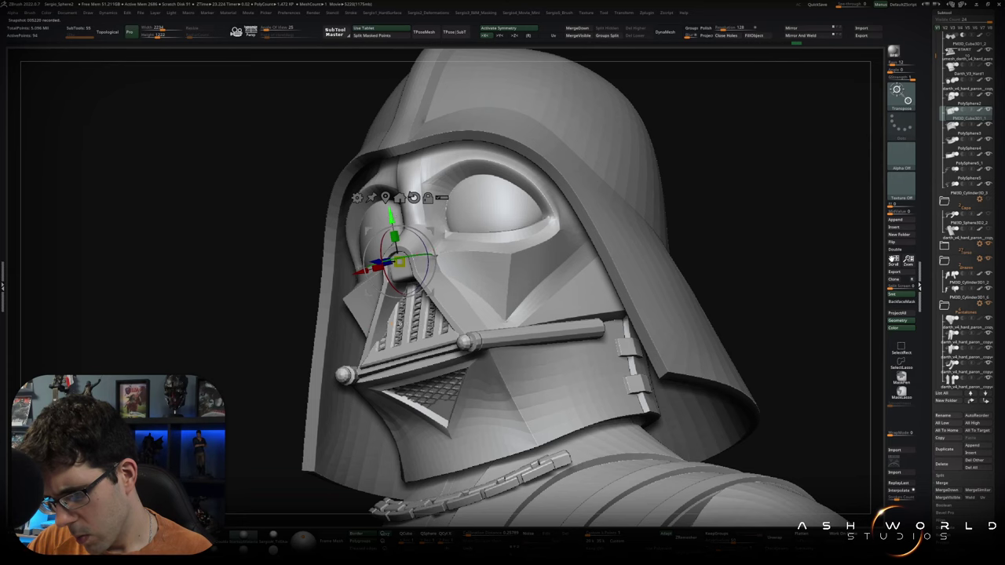
mouse_move(408, 259)
right_down()
mouse_move(410, 322)
mouse_move(427, 325)
mouse_move(440, 309)
right_up()
key(q)
ctrl+shift+click(427, 325)
ctrl+shift+click(463, 348)
ctrl+shift+click(455, 316)
ctrl+shift+click(460, 315)
right_drag(460, 315, 466, 318)
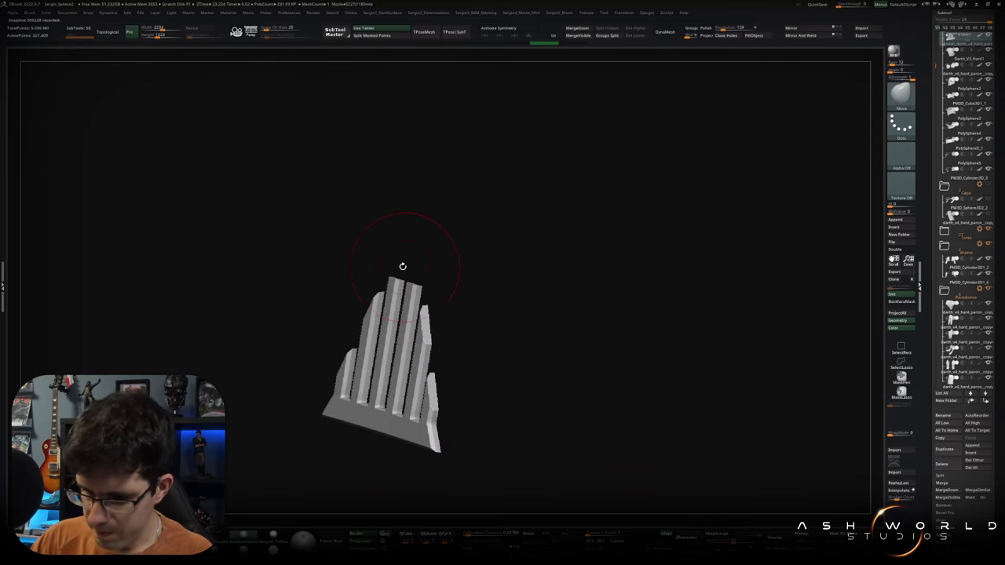
Isolate the grille, display its PolyF wireframe, and transpose it into place under the nose bridge.
shift+right_drag(403, 267, 445, 272)
ctrl+shift+click(444, 272)
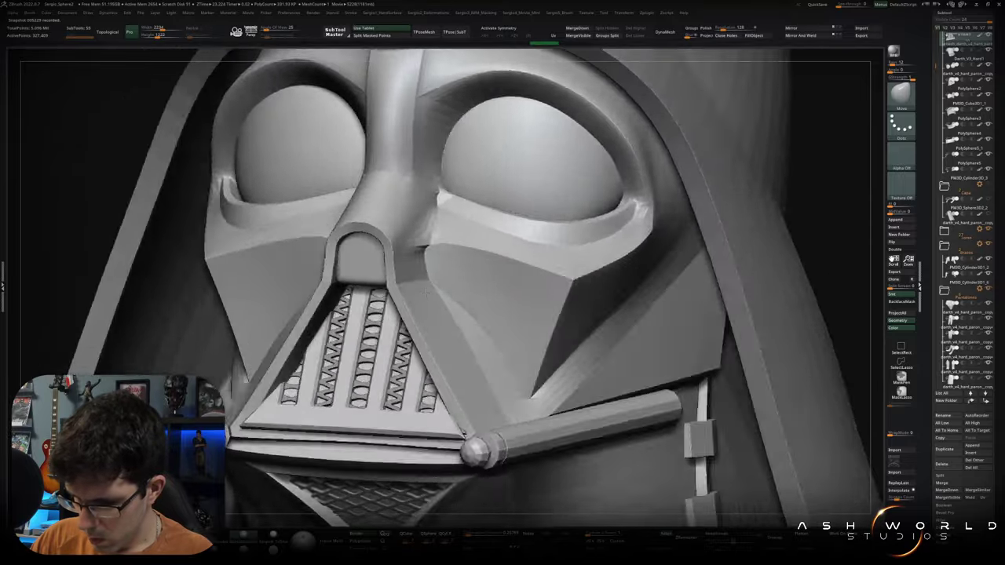
ctrl+shift+click(400, 314)
key(ctrl)
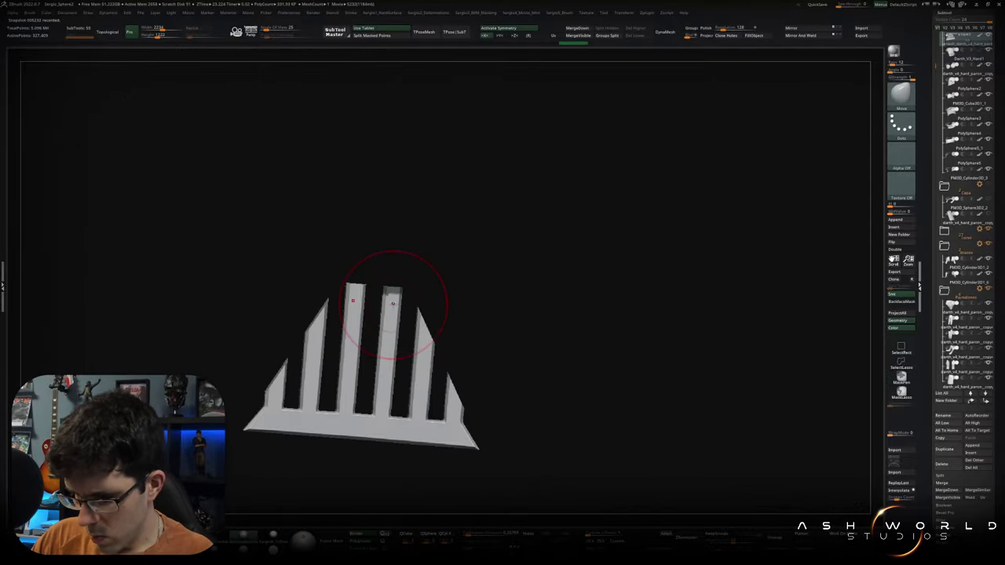
key(shift+f)
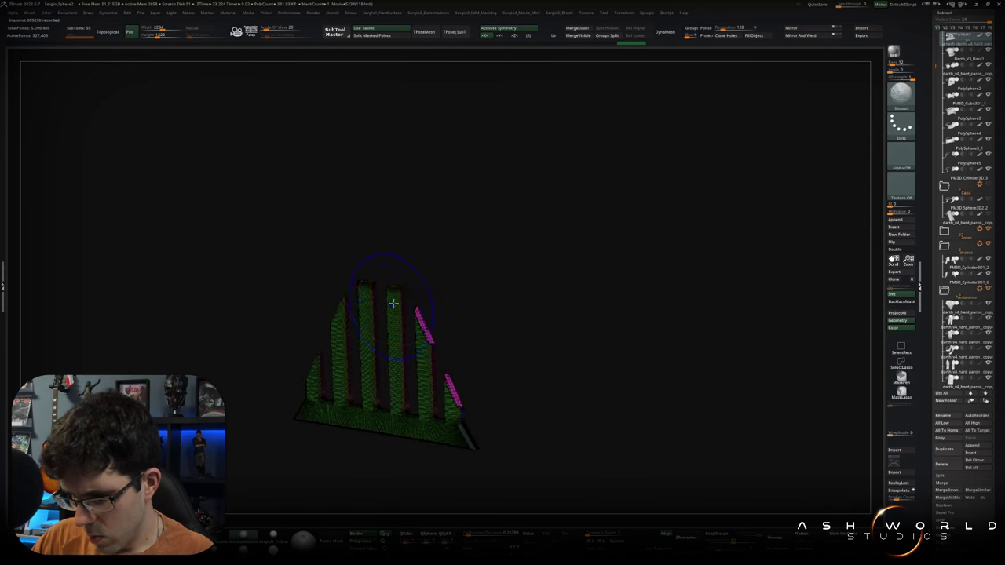
ctrl+right_drag(394, 303, 412, 297)
key(w)
mouse_move(425, 281)
mouse_down()
mouse_move(391, 284)
mouse_move(390, 338)
mouse_up()
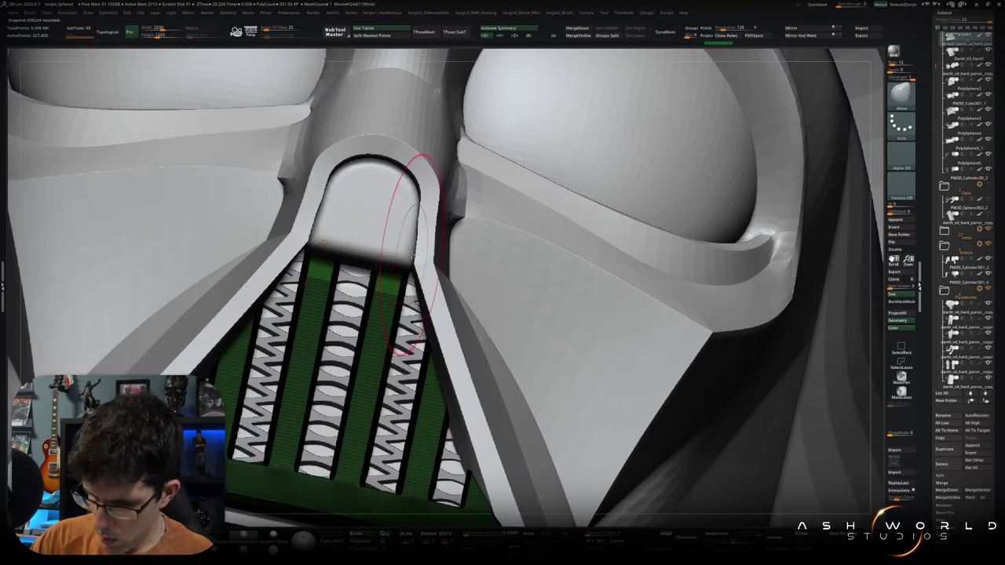
key(q)
mouse_move(390, 338)
right_down()
mouse_move(400, 249)
mouse_move(377, 276)
mouse_move(460, 363)
mouse_move(460, 399)
mouse_move(606, 298)
mouse_move(584, 317)
mouse_move(550, 296)
mouse_move(427, 303)
mouse_move(444, 276)
right_up()
Select the faceplate, zoom to its nose bridge, and set ZModeler to Edge Crease.
alt+click(448, 275)
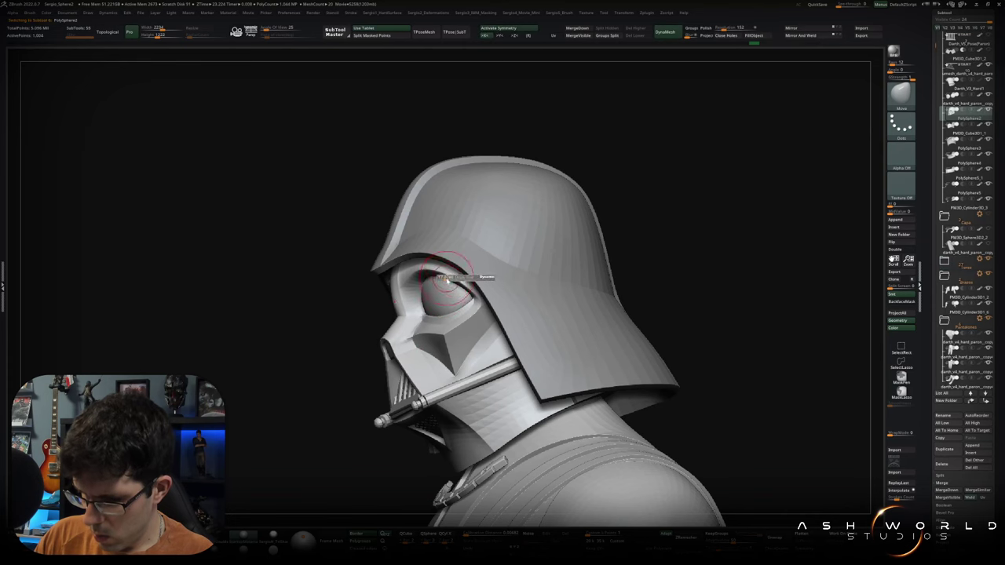
right_drag(434, 269, 396, 290)
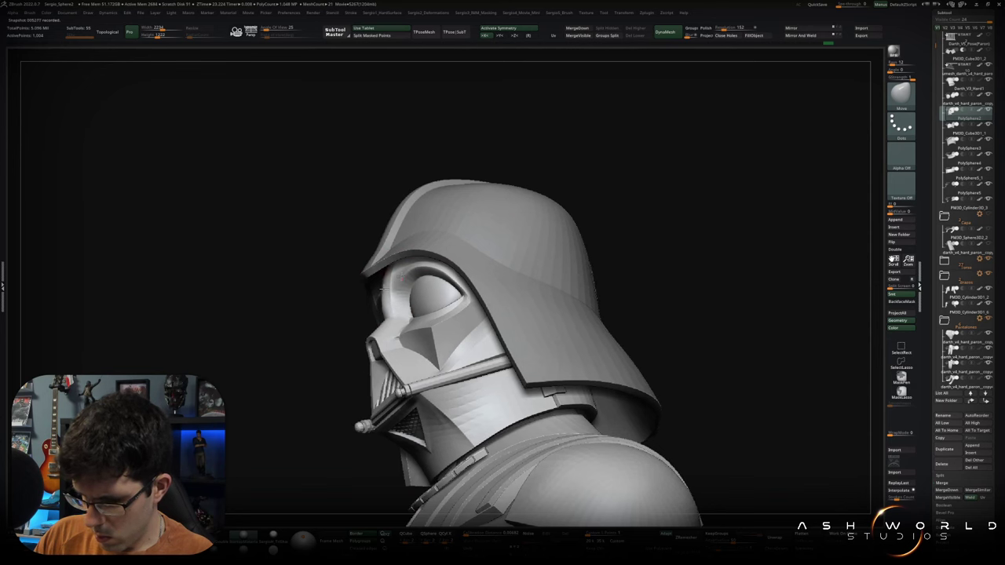
mouse_move(396, 291)
right_down()
mouse_move(406, 231)
mouse_move(381, 354)
right_up()
key(space)
click(367, 357)
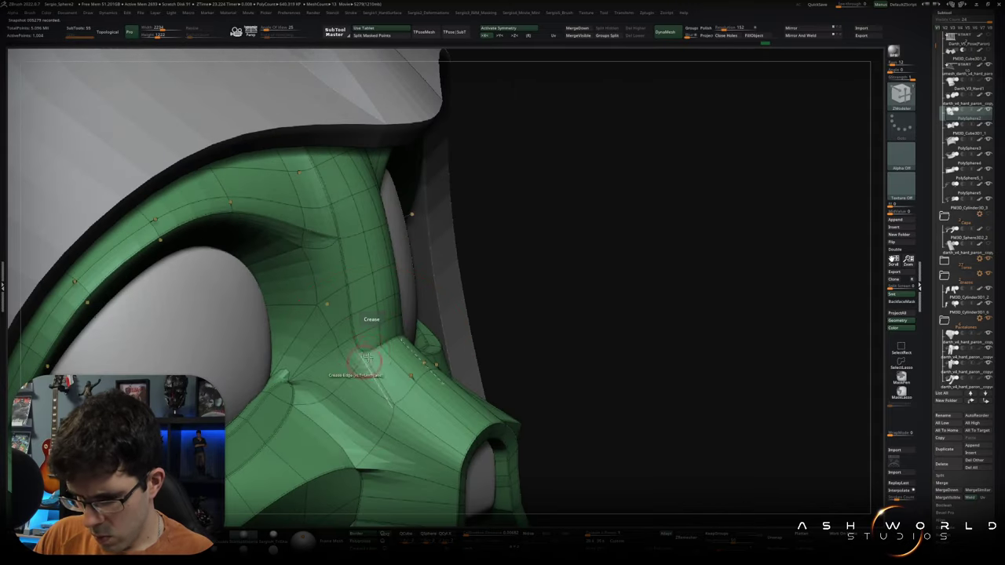
Check the creased nose-bridge edges by toggling wireframe and Dynamic Subdiv, then view the full figure.
key(shift+f)
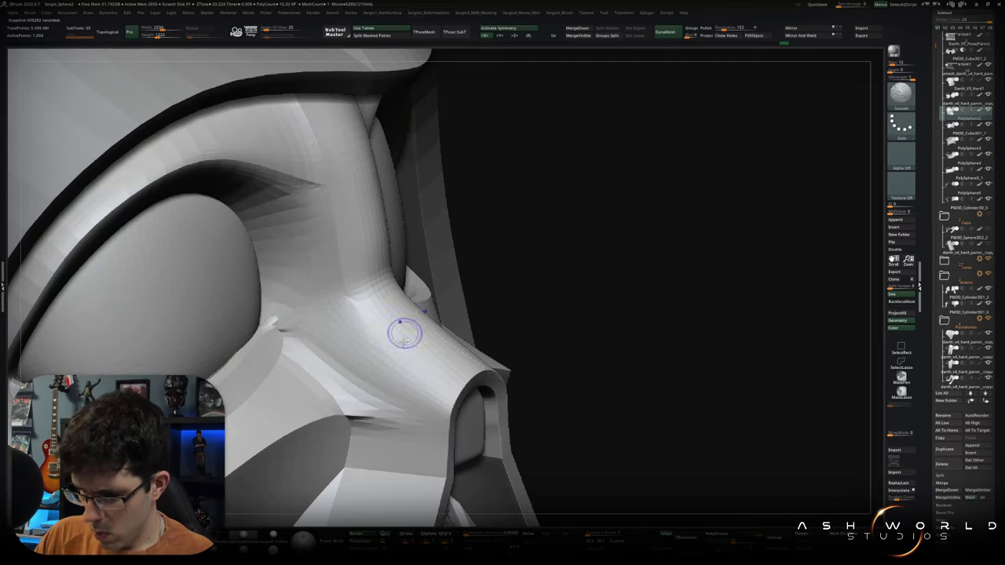
mouse_move(402, 332)
right_down()
mouse_move(369, 318)
mouse_move(385, 409)
mouse_move(400, 363)
right_up()
key(shift+f)
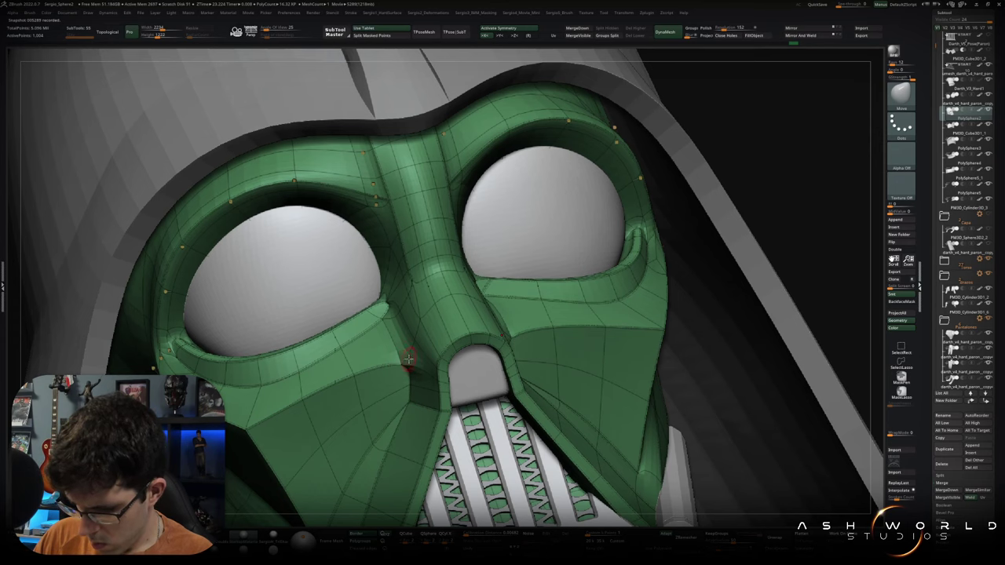
key(shift+d)
mouse_move(412, 359)
ctrl+right_down()
mouse_move(410, 345)
mouse_move(451, 345)
mouse_move(402, 343)
ctrl+right_up()
key(shift+f)
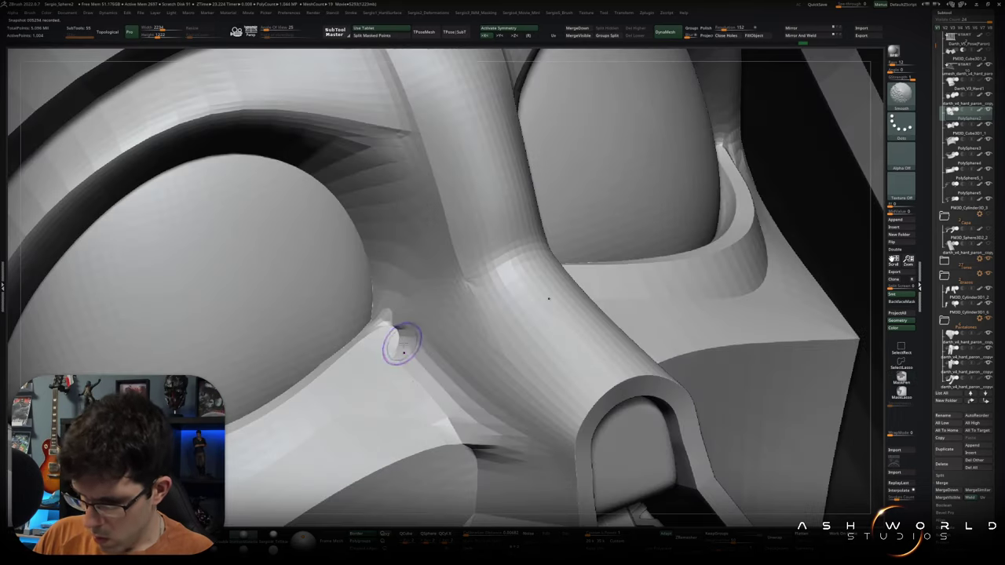
key(shift+f)
key(shift+d)
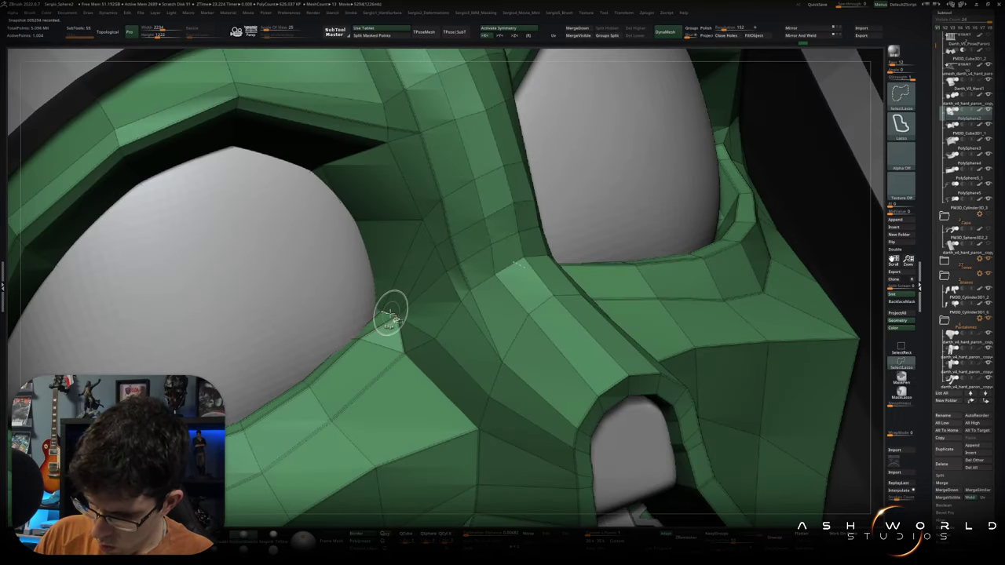
key(d)
mouse_move(416, 380)
right_down()
mouse_move(471, 381)
mouse_move(592, 307)
mouse_move(547, 369)
mouse_move(480, 383)
mouse_move(440, 314)
mouse_move(568, 303)
mouse_move(563, 294)
mouse_move(585, 332)
mouse_move(601, 306)
right_up()
key(shift+f)
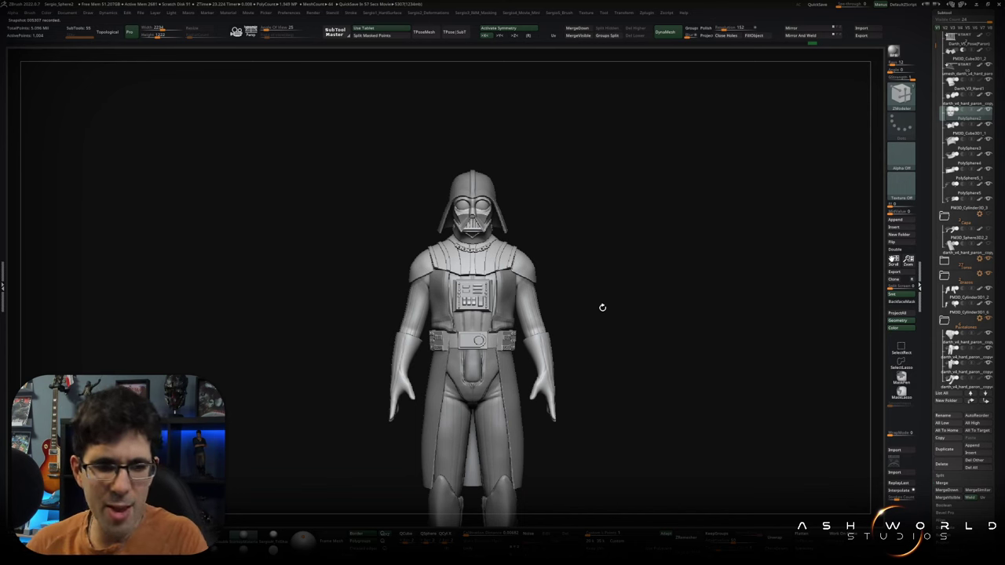
Solo the pelvis and legs and reshape the crotch with the Move brush.
mouse_move(619, 324)
right_down()
mouse_move(623, 348)
mouse_move(605, 350)
mouse_move(606, 311)
mouse_move(565, 316)
mouse_move(457, 231)
mouse_move(590, 278)
right_up()
mouse_move(405, 304)
shift+right_down()
mouse_move(395, 395)
mouse_move(415, 424)
mouse_move(408, 346)
shift+right_up()
ctrl+shift+click(395, 395)
key(b)
key(m)
key(v)
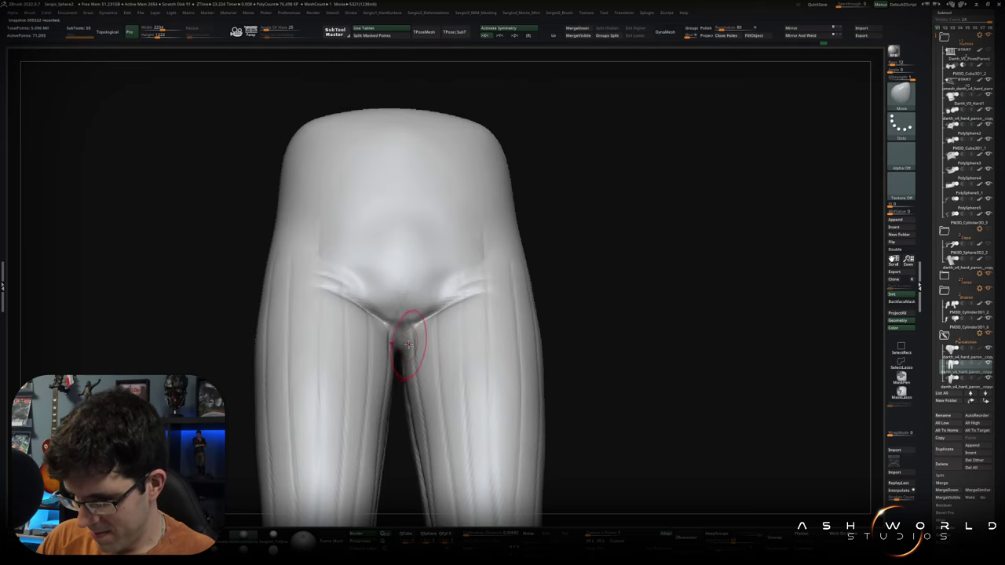
ctrl+shift+click(496, 344)
Carve the crease where pelvis meets inner thighs with DamStandard, toggling Solo to compare.
alt+right_drag(392, 369, 402, 382)
key(b)
key(d)
key(s)
ctrl+shift+click(402, 390)
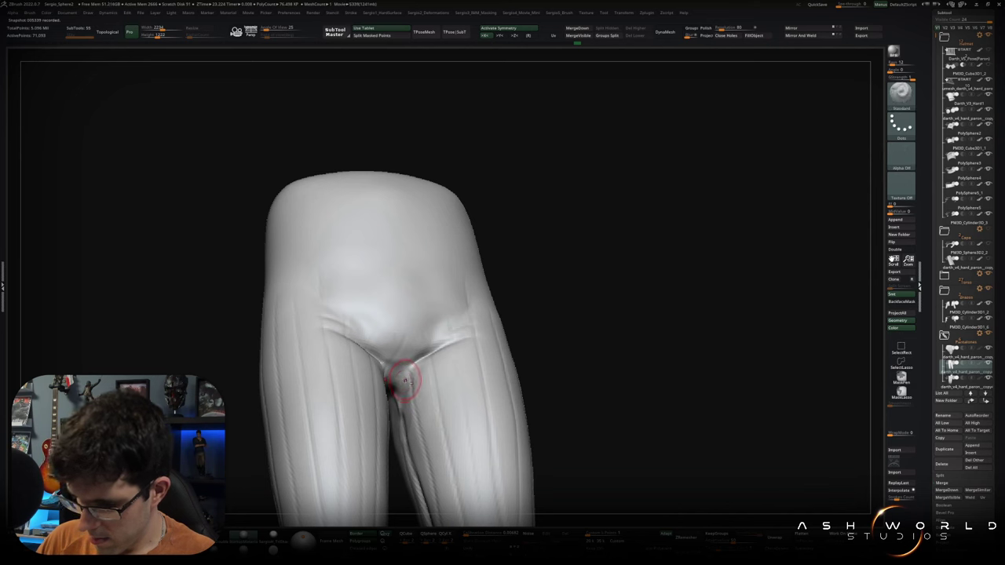
right_drag(389, 408, 392, 423)
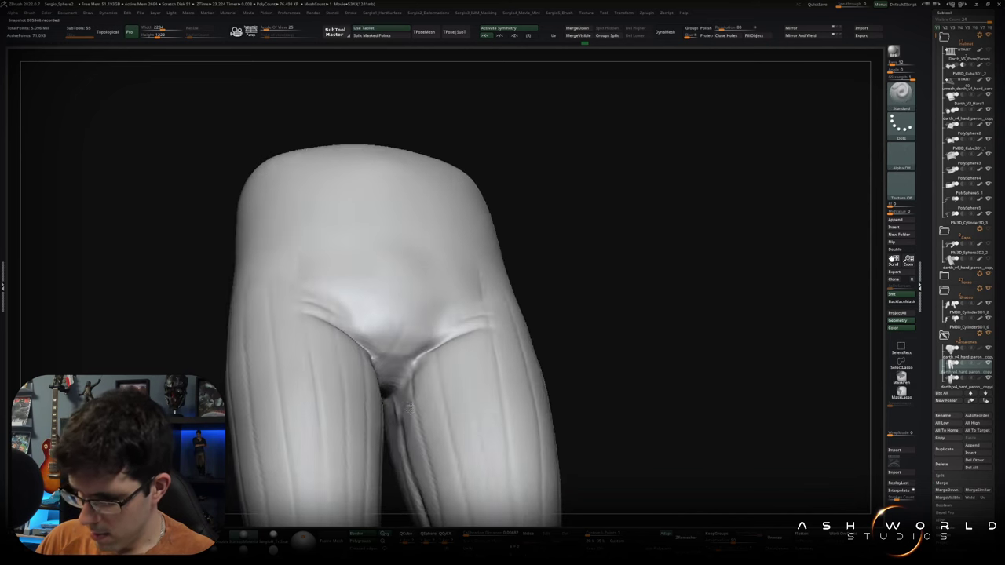
right_drag(391, 409, 406, 424)
ctrl+shift+click(406, 424)
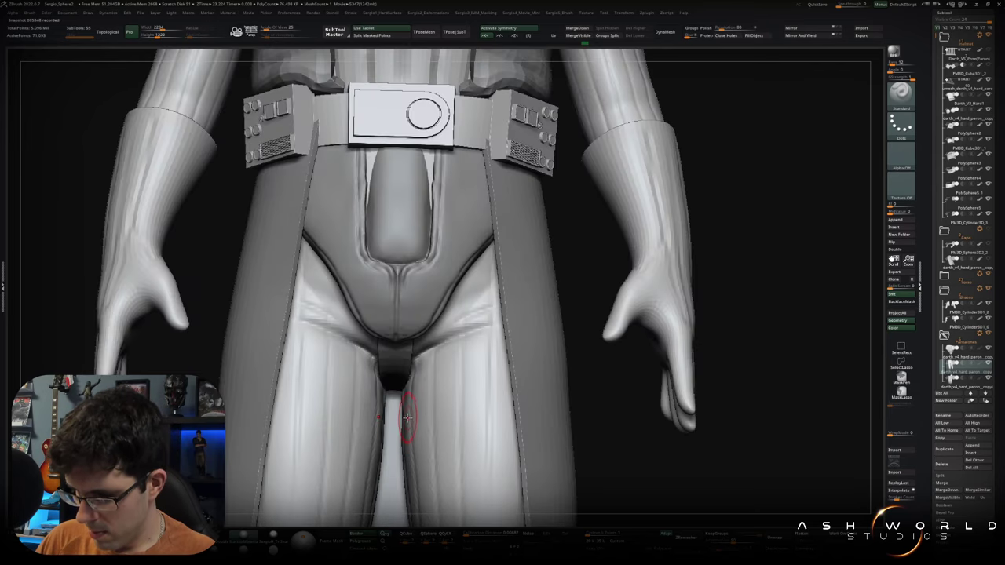
ctrl+shift+click(406, 418)
Deepen the inner-thigh crease from a tilted leg view, then frame the full figure front-on.
mouse_move(411, 414)
ctrl+right_down()
mouse_move(415, 392)
mouse_move(446, 358)
mouse_move(509, 362)
mouse_move(439, 338)
ctrl+right_up()
key(b)
key(d)
key(s)
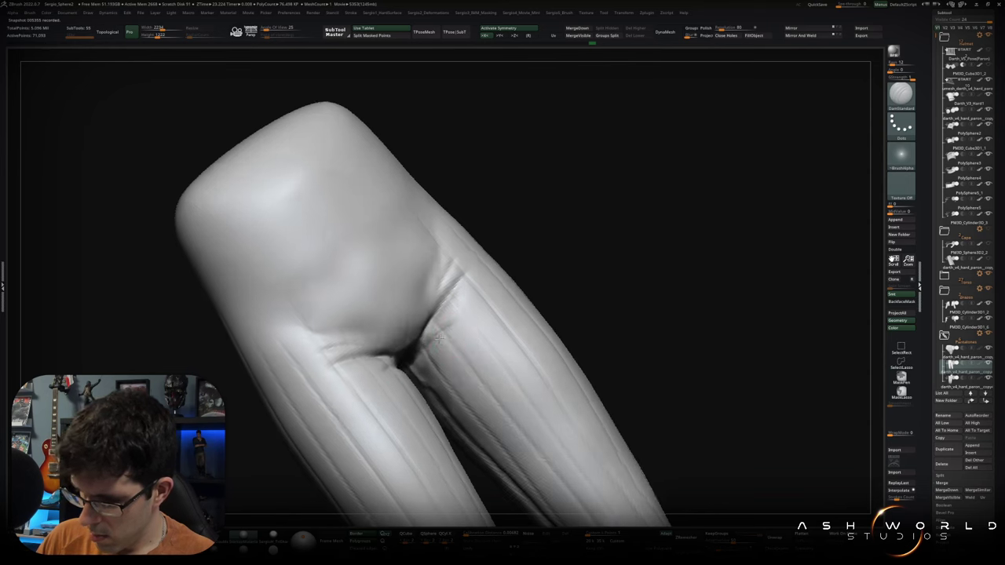
ctrl+shift+click(553, 328)
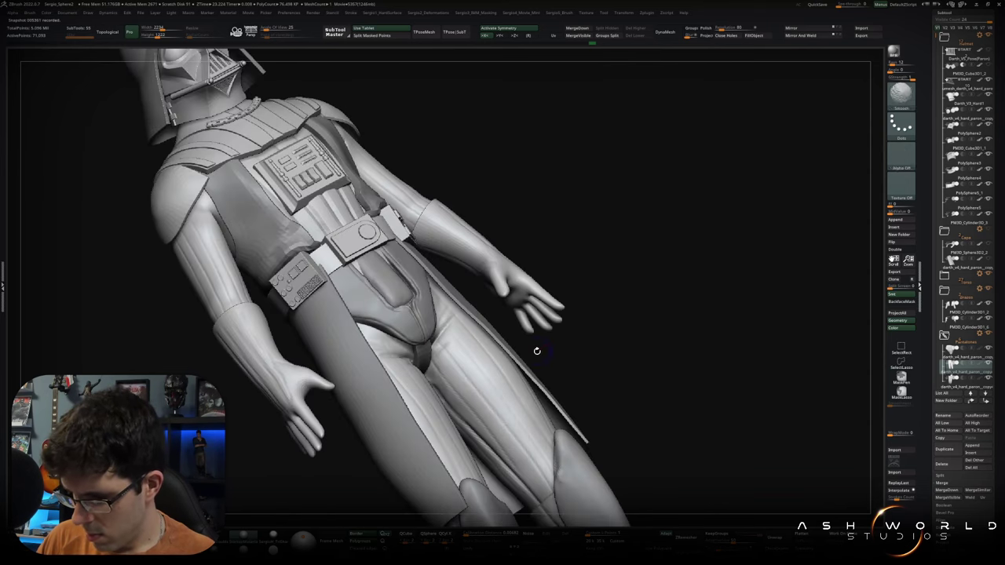
shift+right_drag(537, 351, 534, 369)
alt+right_drag(460, 400, 445, 410)
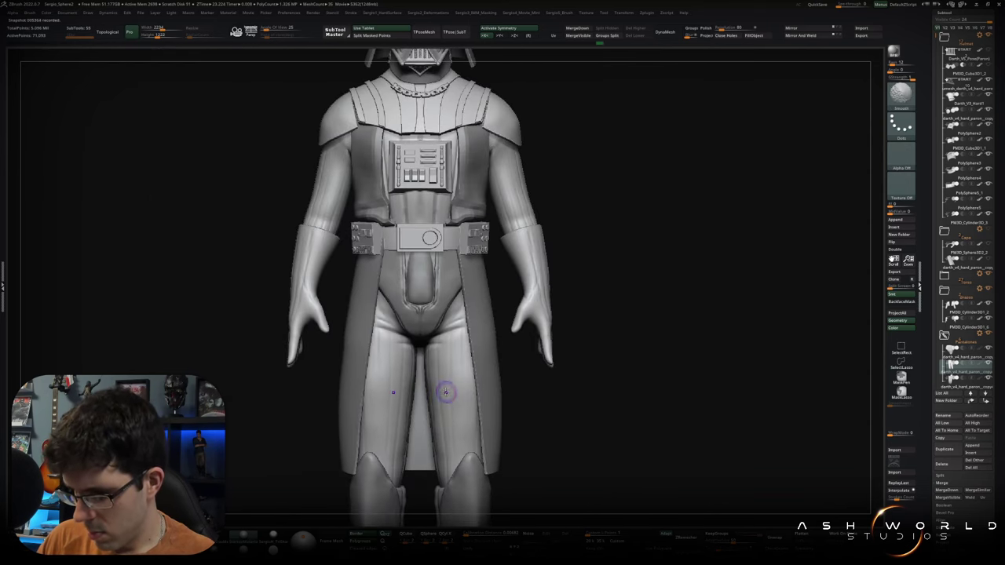
key(f)
alt+right_drag(518, 369, 512, 346)
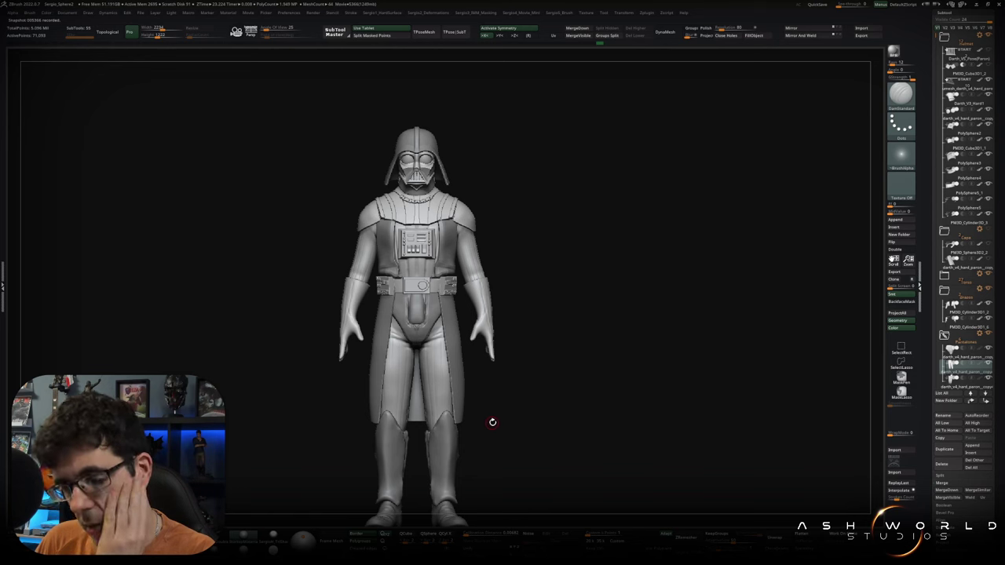
Orbit around the figure and its round base, then solo the boots SubTool.
mouse_move(574, 390)
right_down()
mouse_move(563, 410)
mouse_move(539, 372)
mouse_move(535, 392)
right_up()
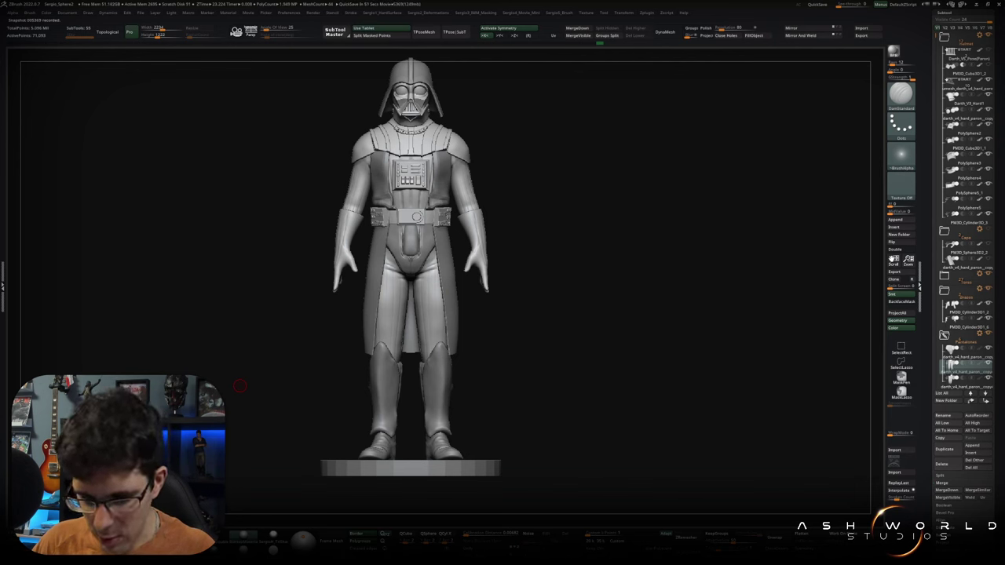
mouse_move(240, 385)
right_down()
mouse_move(547, 363)
mouse_move(487, 376)
mouse_move(422, 359)
mouse_move(430, 424)
mouse_move(533, 424)
mouse_move(565, 406)
mouse_move(455, 357)
mouse_move(442, 410)
right_up()
ctrl+shift+click(425, 441)
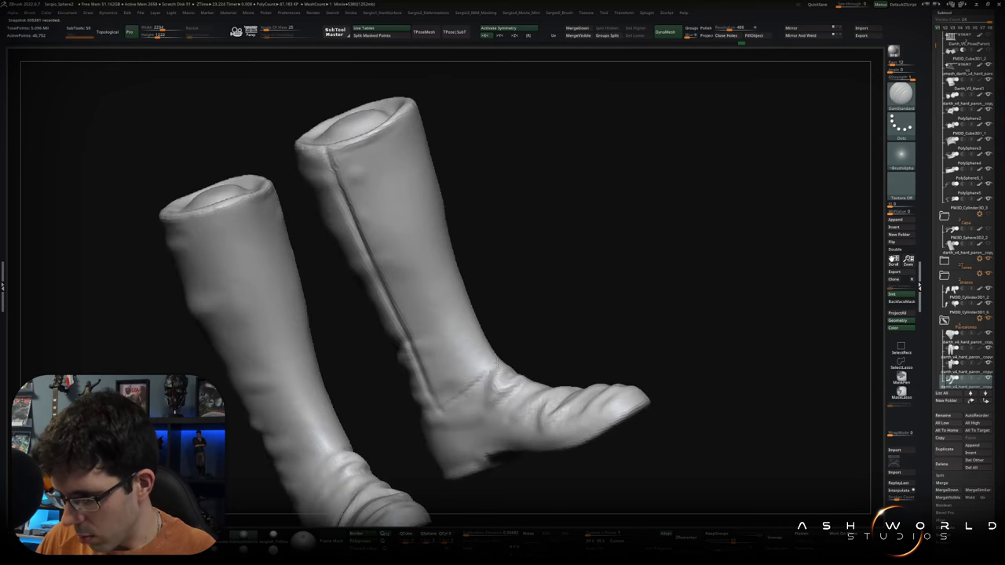
Carve a groove down the side seam of the soloed boots.
right_drag(496, 366, 487, 383)
right_drag(542, 332, 519, 345)
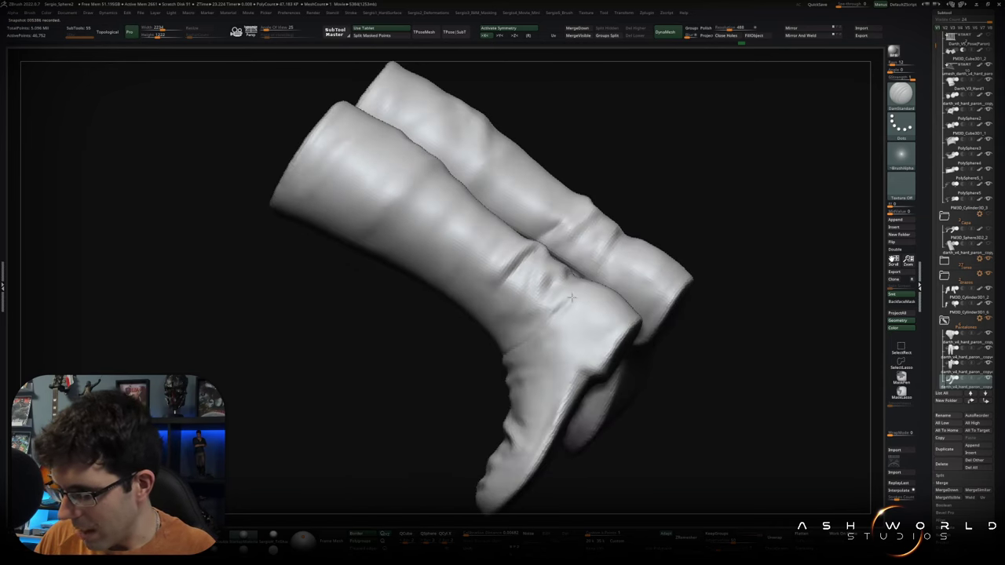
mouse_move(576, 291)
right_down()
mouse_move(621, 255)
mouse_move(619, 233)
right_up()
mouse_move(547, 293)
right_down()
mouse_move(587, 272)
mouse_move(550, 332)
mouse_move(548, 300)
right_up()
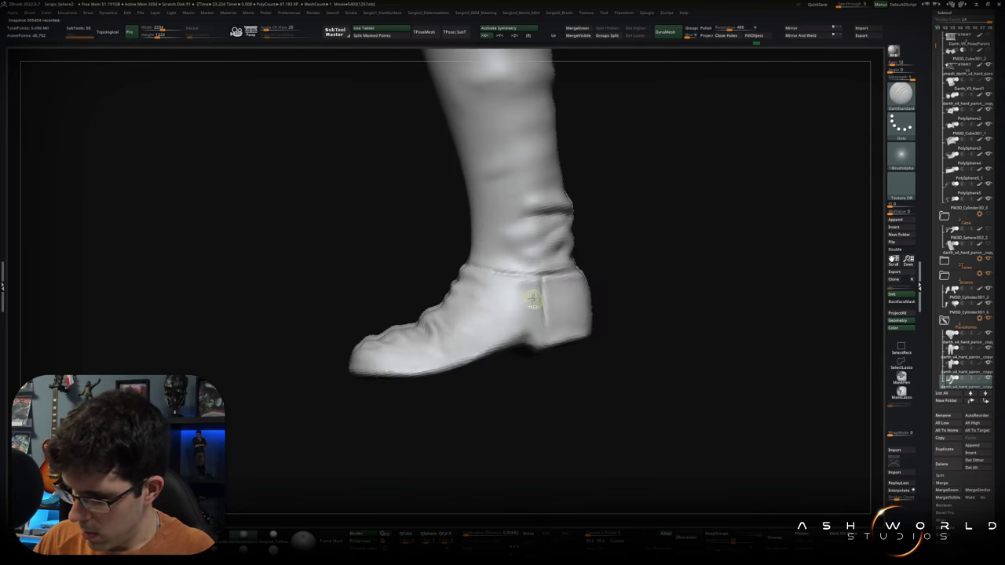
mouse_move(518, 317)
right_down()
mouse_move(590, 293)
mouse_move(486, 276)
right_up()
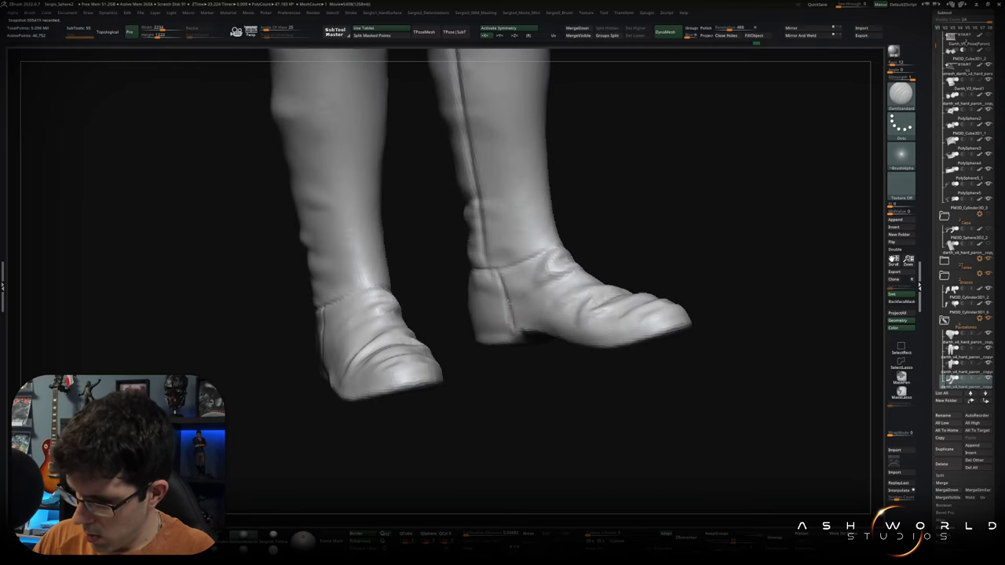
right_drag(510, 333, 493, 258)
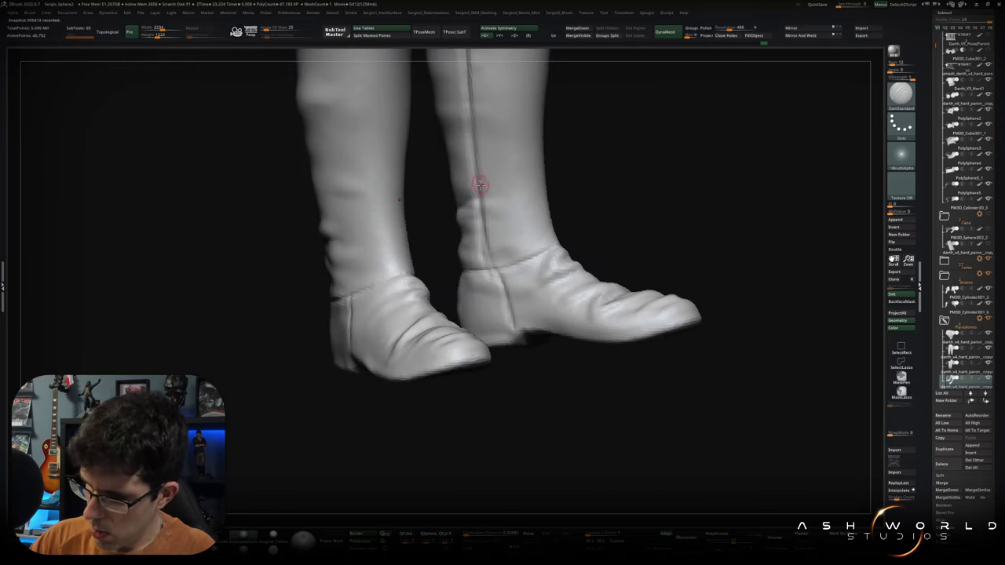
right_drag(466, 199, 481, 259)
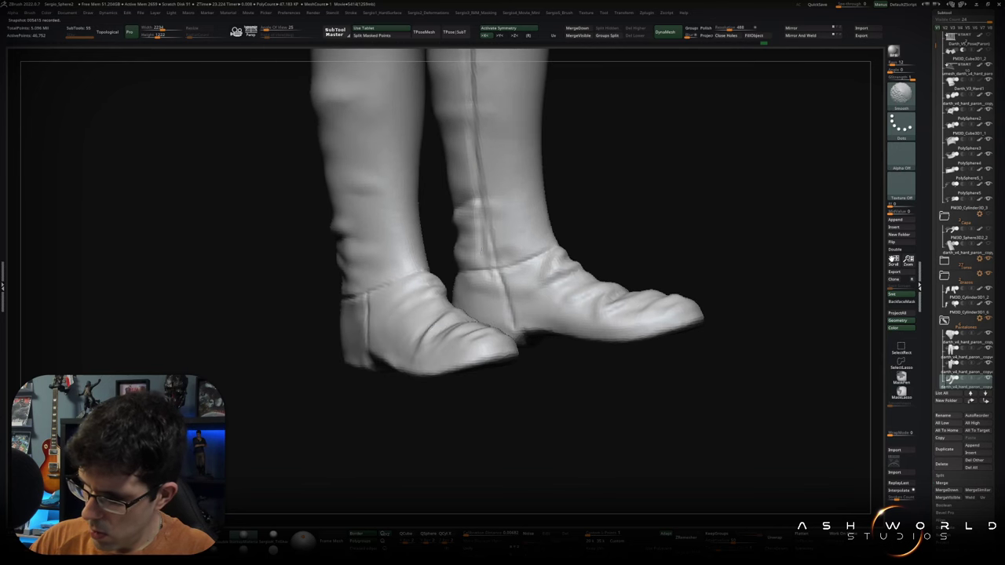
drag(482, 206, 495, 272)
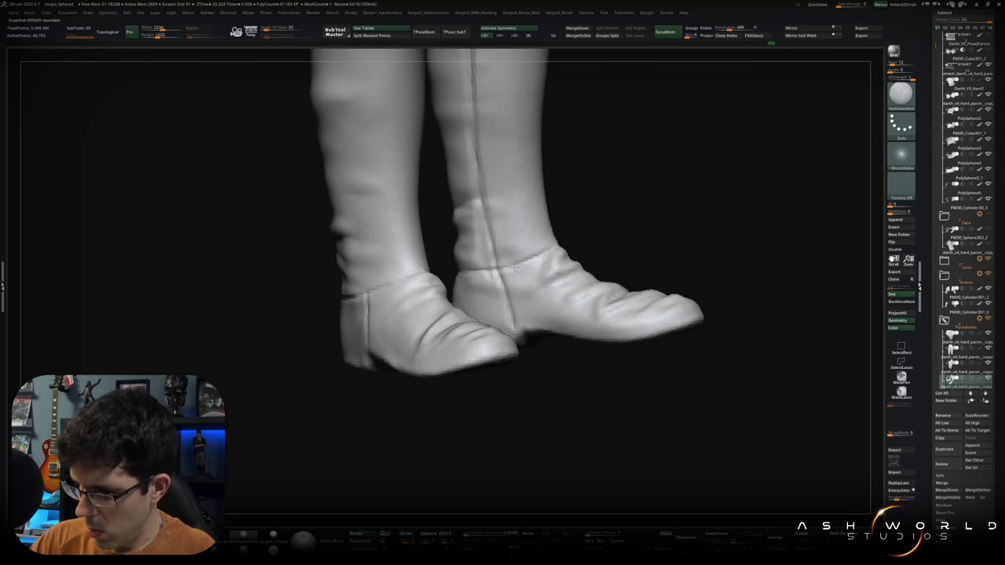
Orbit the boots to inspect both shafts and adjust the soles.
mouse_move(545, 338)
right_down()
mouse_move(531, 347)
mouse_move(554, 364)
mouse_move(568, 410)
mouse_move(533, 331)
right_up()
mouse_move(616, 289)
right_down()
mouse_move(601, 337)
mouse_move(637, 277)
right_up()
mouse_move(577, 335)
right_down()
mouse_move(520, 358)
mouse_move(542, 329)
mouse_move(535, 317)
right_up()
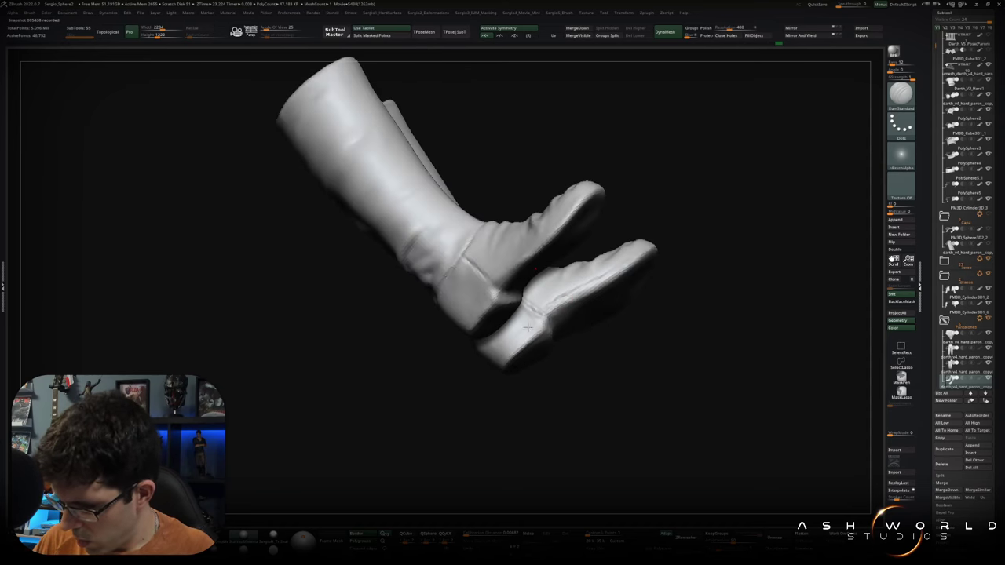
mouse_move(497, 359)
right_down()
mouse_move(520, 397)
mouse_move(582, 345)
mouse_move(579, 321)
mouse_move(573, 332)
mouse_move(553, 322)
mouse_move(548, 304)
mouse_move(578, 303)
mouse_move(595, 281)
right_up()
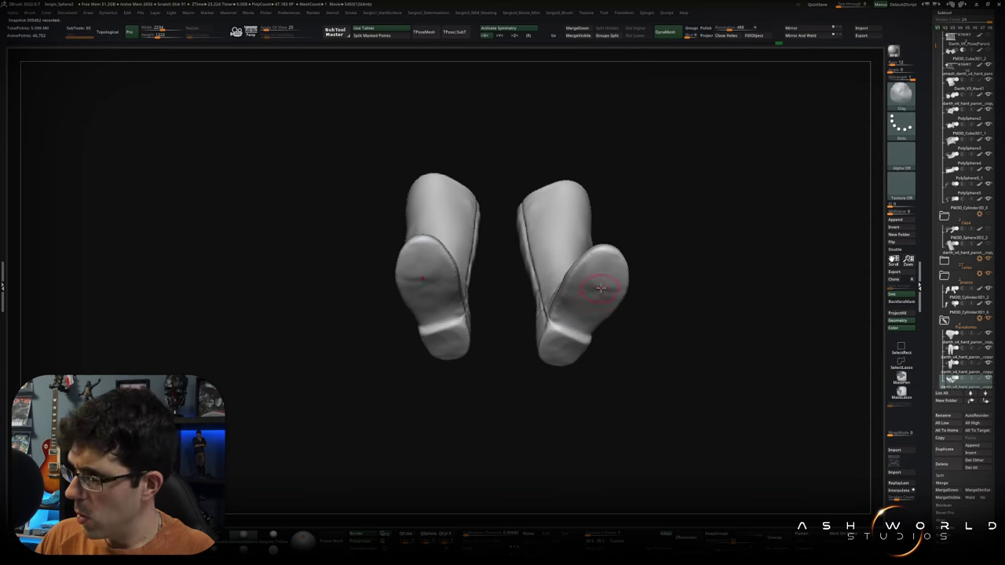
right_drag(600, 288, 597, 277)
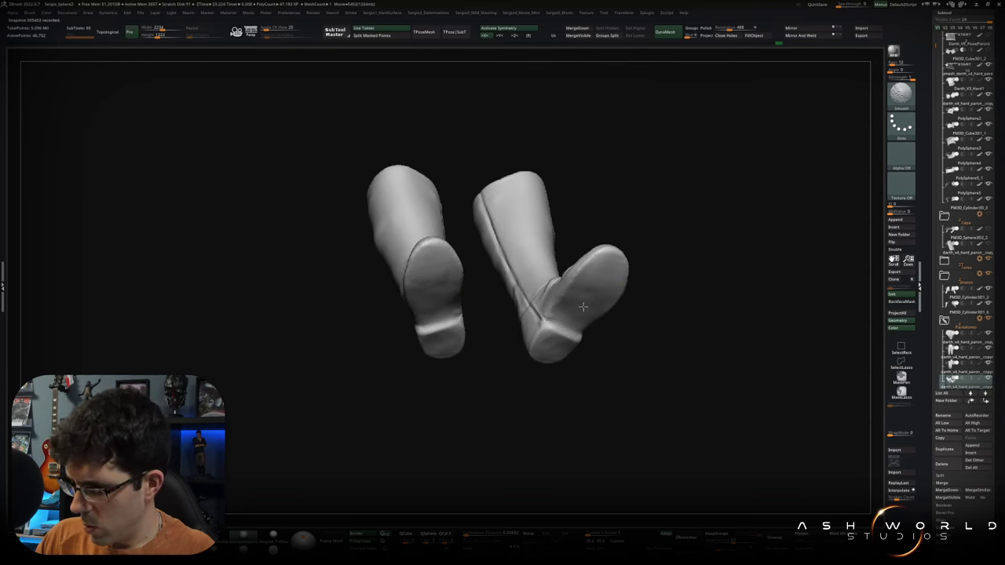
right_drag(563, 356, 556, 320)
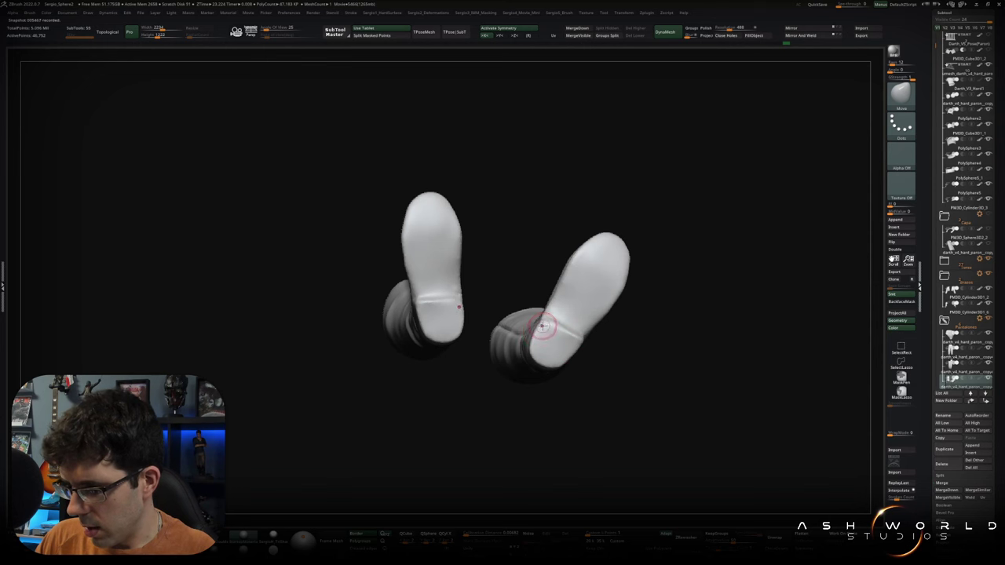
scroll(542, 322, up, 3)
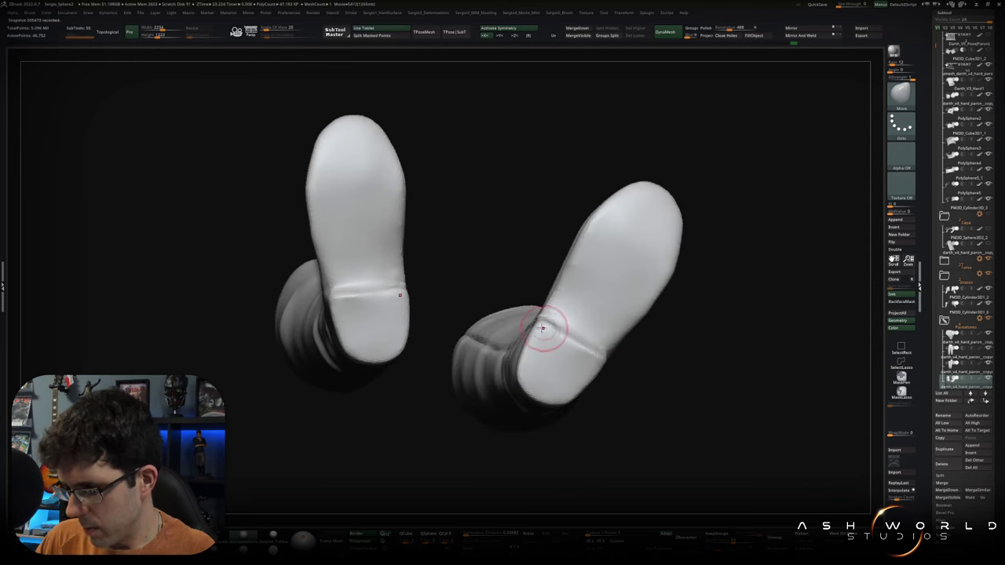
drag(569, 328, 650, 309)
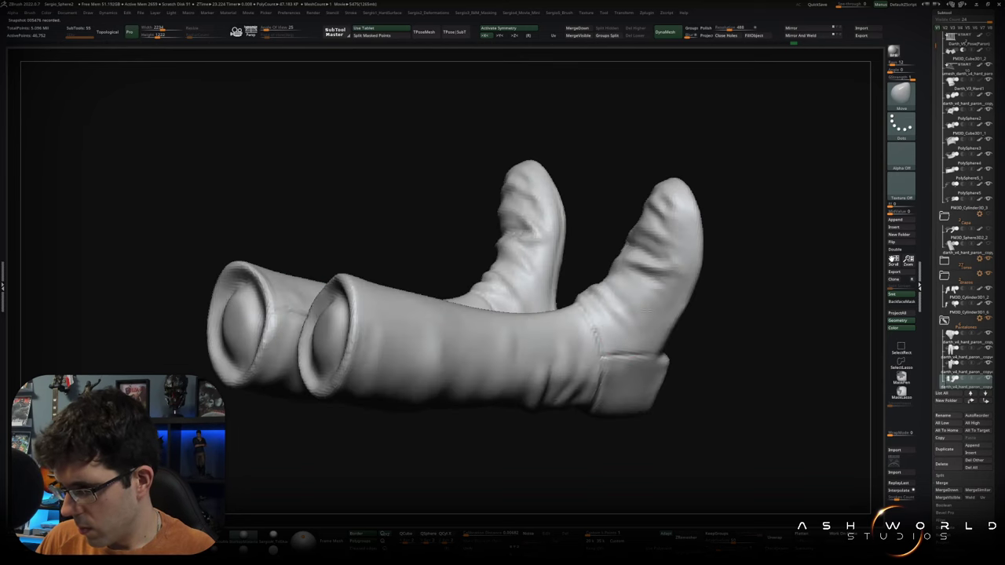
mouse_move(724, 288)
mouse_down()
mouse_move(658, 288)
mouse_move(340, 451)
mouse_move(539, 314)
mouse_move(505, 328)
mouse_up()
Select the DamStandard brush and turn the whole figure to a side view.
key(b)
key(d)
key(s)
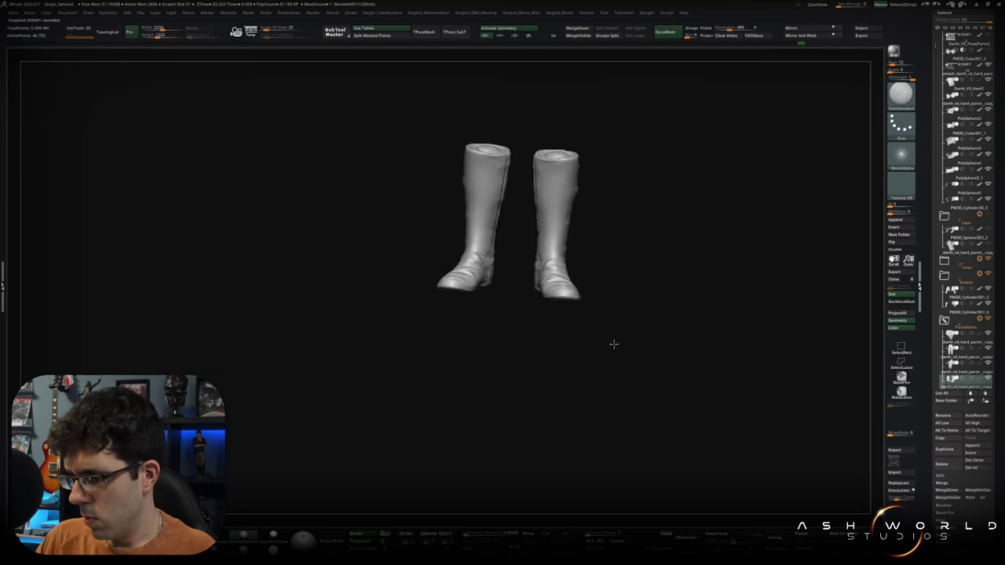
mouse_move(515, 453)
mouse_down()
mouse_move(601, 325)
mouse_move(561, 337)
mouse_move(581, 366)
mouse_move(632, 372)
mouse_move(596, 345)
mouse_move(617, 343)
mouse_move(579, 305)
mouse_move(546, 297)
mouse_up()
Solo the vest with polygroup wireframe shown and switch to the ZModeler brush.
key(shift+s)
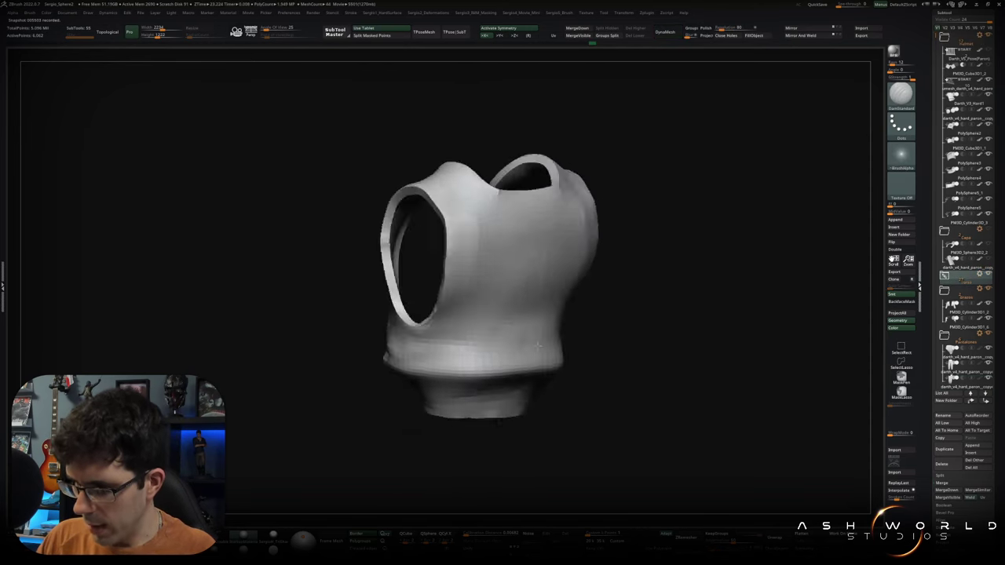
mouse_move(516, 353)
mouse_down()
mouse_move(471, 364)
mouse_move(456, 283)
mouse_up()
key(shift+f)
key(b)
key(z)
key(m)
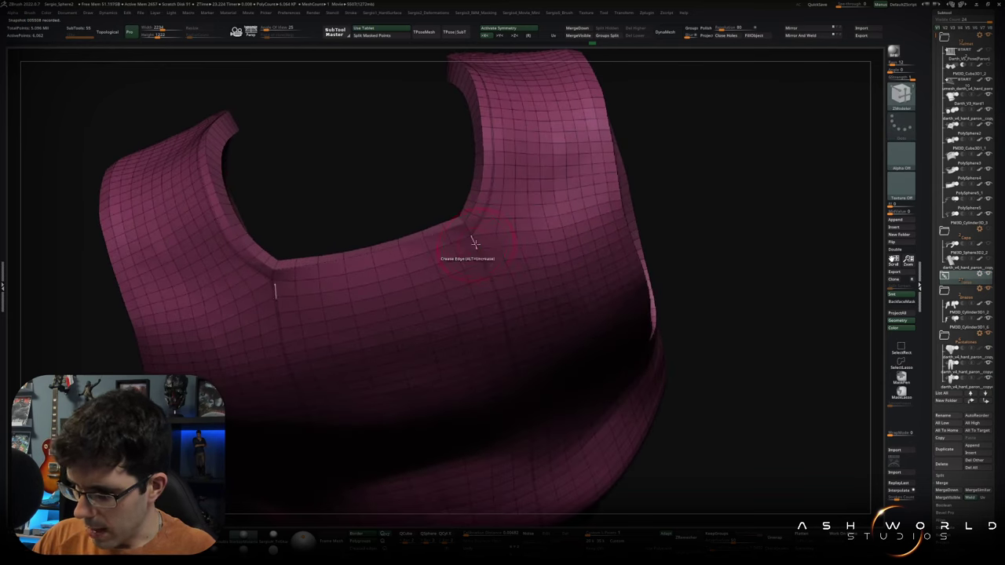
key(space)
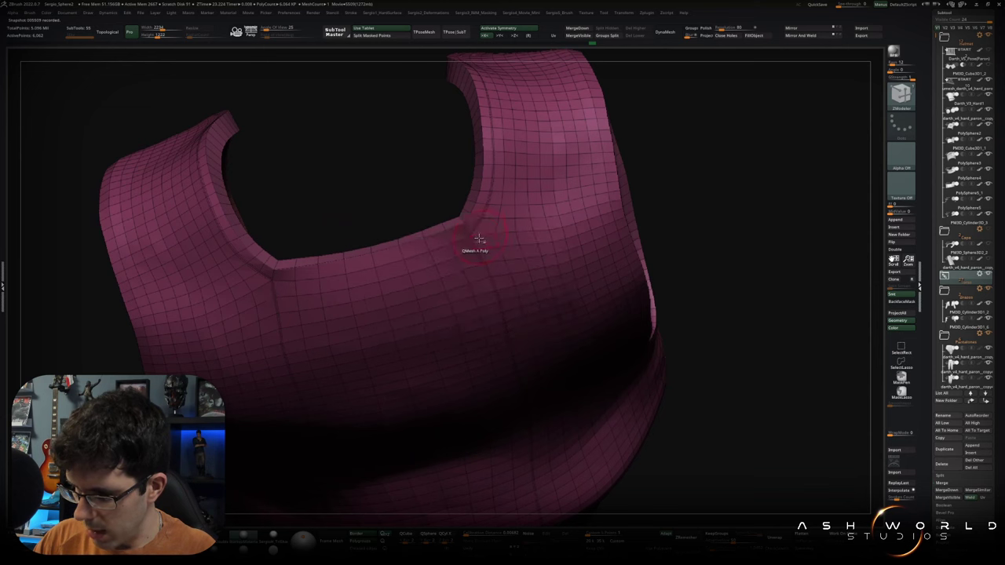
Inspect the vest's polygroups by hiding and revealing them, undoing a trial single-polygroup merge.
mouse_move(487, 283)
right_down()
mouse_move(475, 285)
mouse_move(485, 270)
mouse_move(489, 282)
mouse_move(518, 269)
right_up()
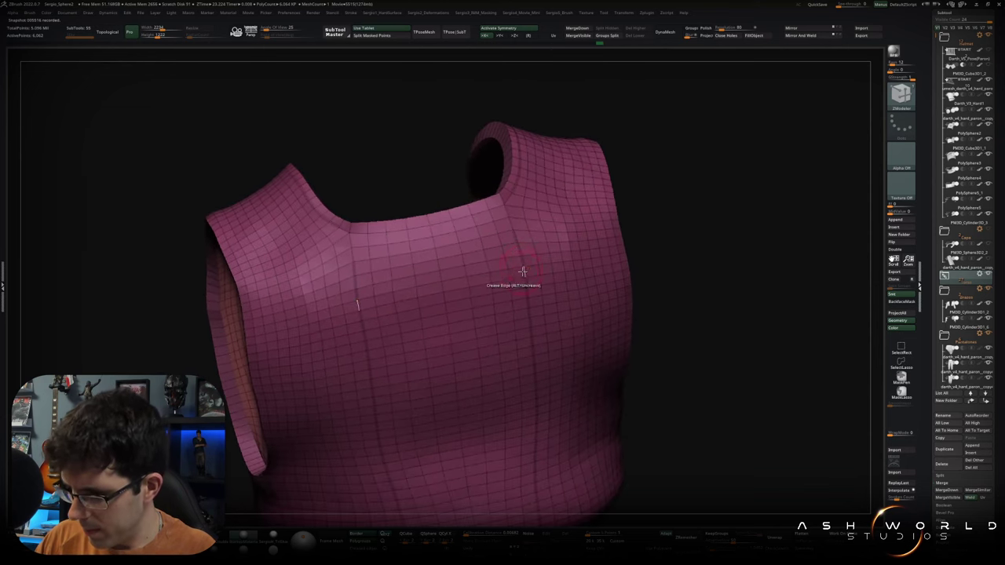
mouse_move(513, 309)
right_down()
mouse_move(494, 230)
mouse_move(559, 231)
mouse_move(546, 277)
mouse_move(512, 303)
right_up()
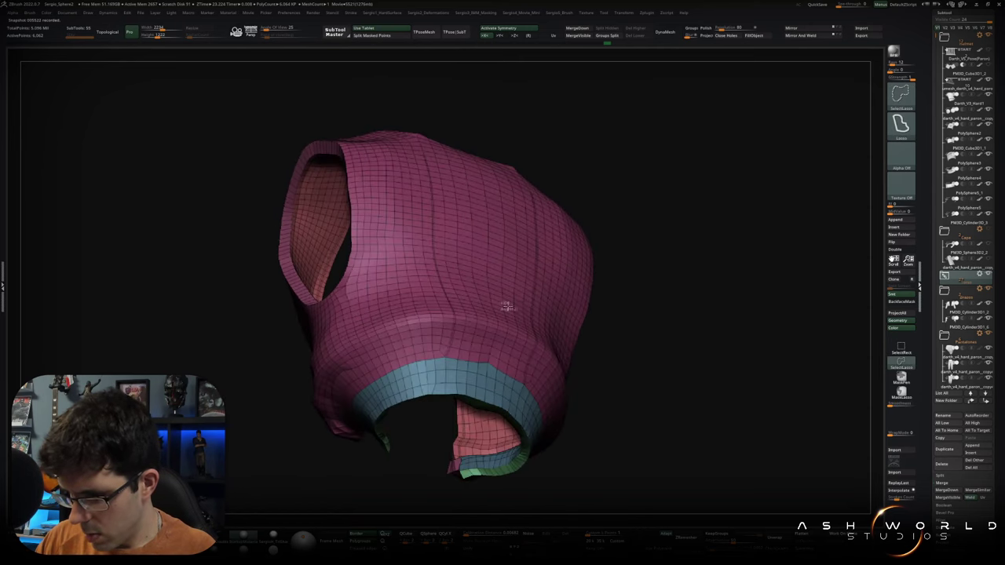
ctrl+alt+shift+click(512, 305)
ctrl+alt+shift+click(495, 384)
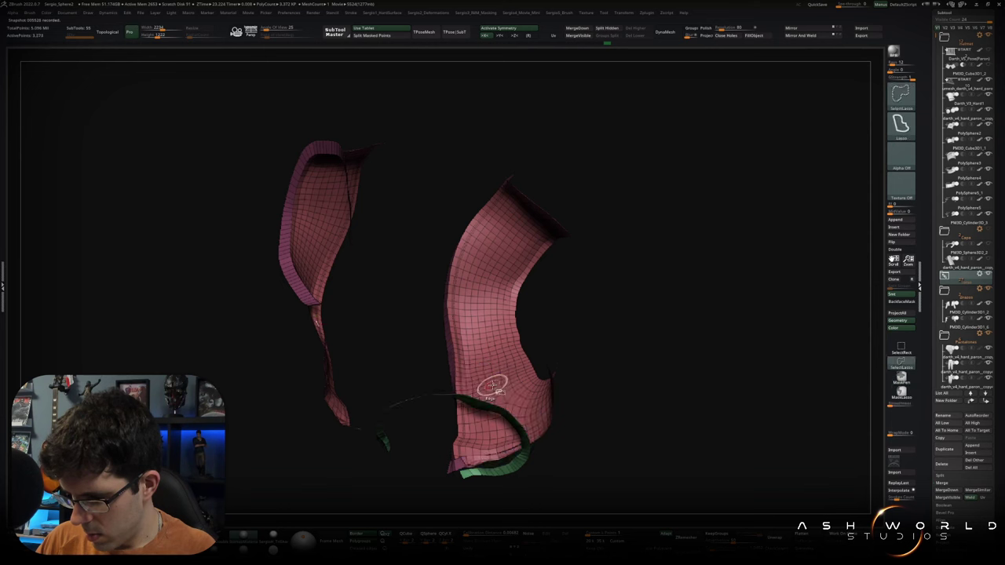
ctrl+shift+click(606, 335)
key(ctrl+w)
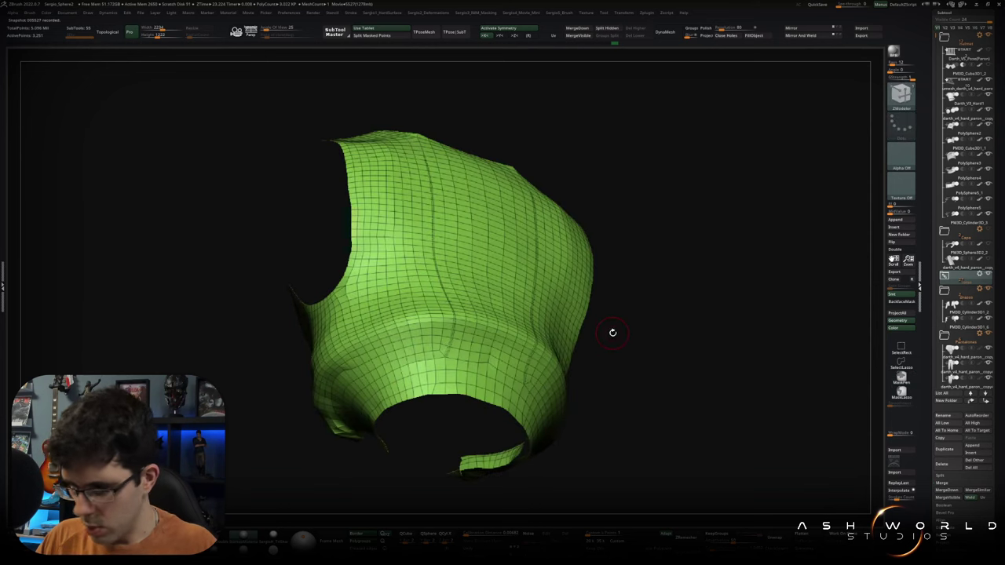
key(ctrl+z)
key(ctrl+z)
key(ctrl+z)
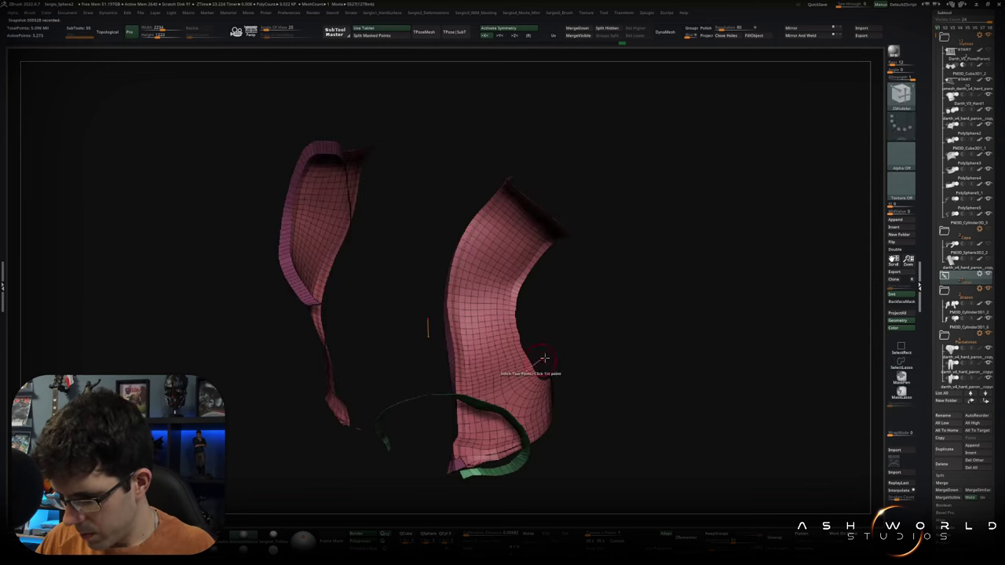
right_drag(606, 343, 545, 300)
drag(546, 301, 538, 355)
ctrl+shift+click(661, 359)
mouse_move(661, 359)
mouse_down()
mouse_move(664, 262)
mouse_move(628, 314)
mouse_move(558, 332)
mouse_up()
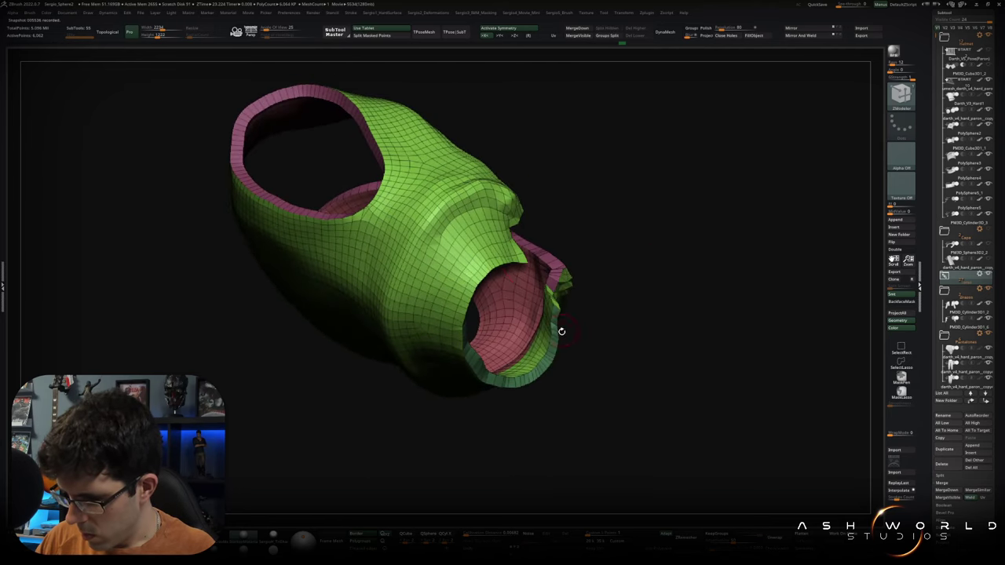
Isolate the green lower band, pink inner lining and back panel to expose the opening's rim.
ctrl+shift+click(554, 348)
ctrl+shift+click(589, 340)
drag(541, 314, 532, 332)
ctrl+shift+click(534, 346)
ctrl+shift+click(536, 345)
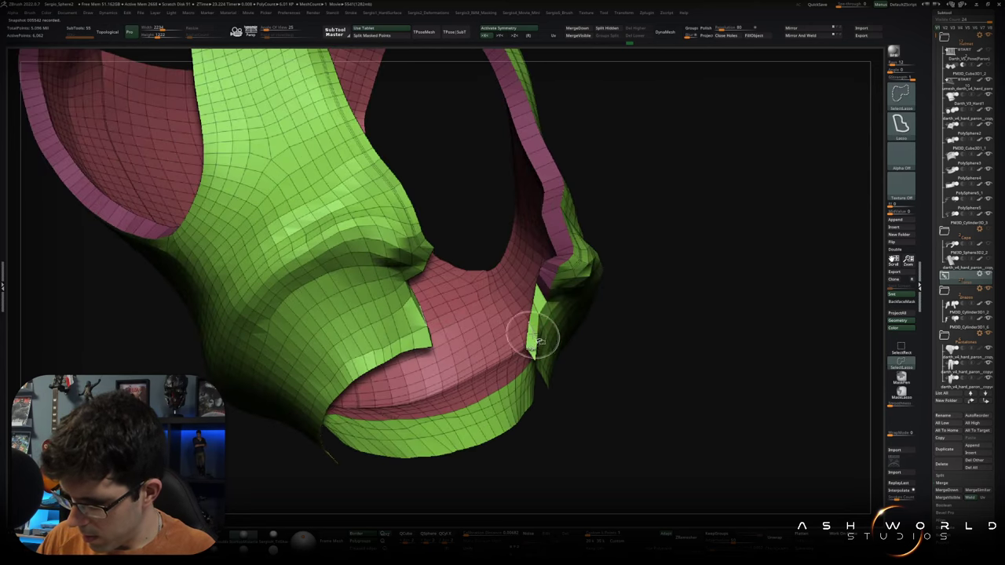
mouse_move(544, 288)
mouse_down()
mouse_move(529, 296)
mouse_move(567, 375)
mouse_move(606, 294)
mouse_move(602, 321)
mouse_up()
ctrl+shift+click(607, 328)
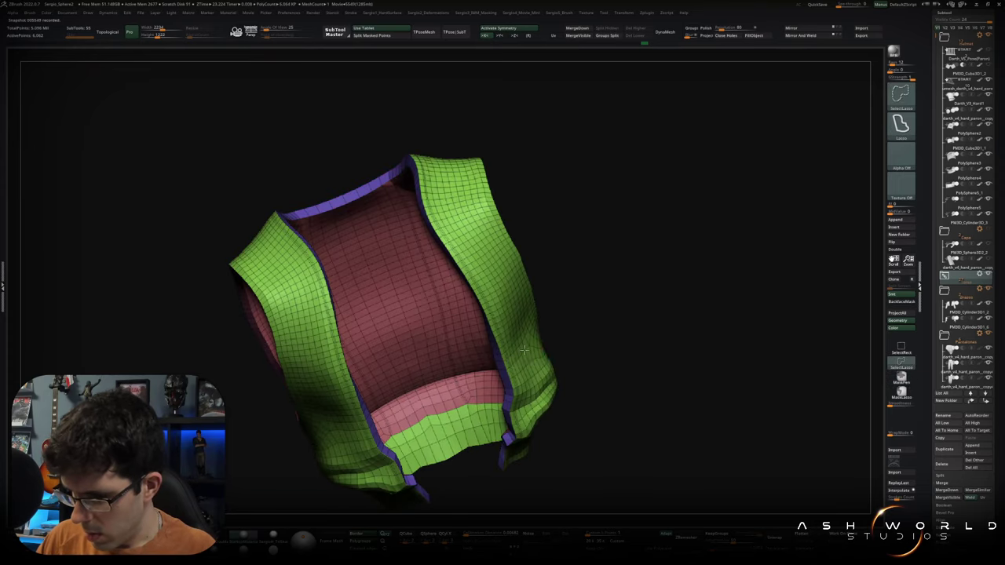
ctrl+shift+click(516, 352)
mouse_move(502, 366)
mouse_down()
mouse_move(533, 343)
mouse_move(590, 354)
mouse_move(519, 332)
mouse_move(549, 299)
mouse_up()
ctrl+shift+click(581, 308)
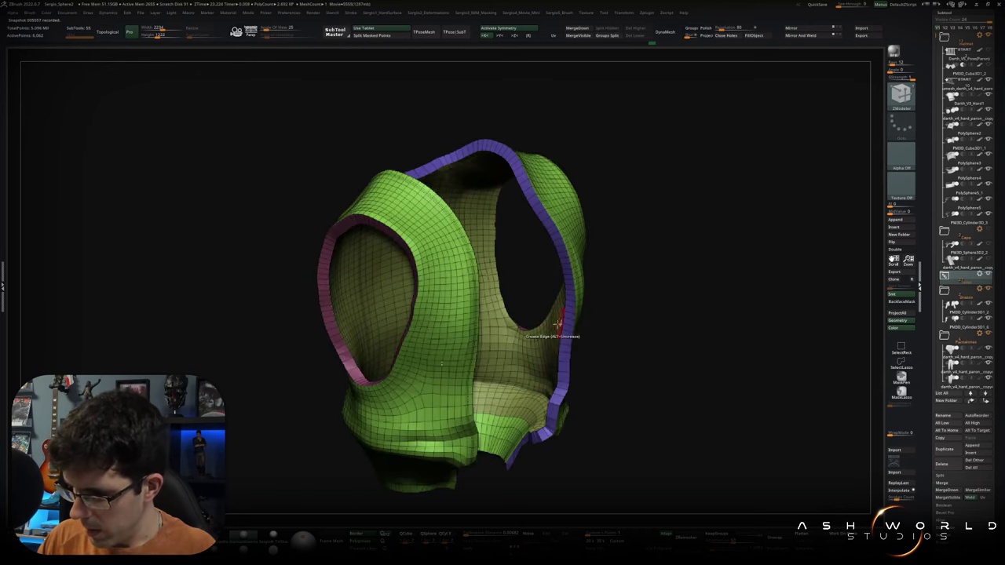
ctrl+shift+click(558, 338)
ctrl+shift+click(557, 338)
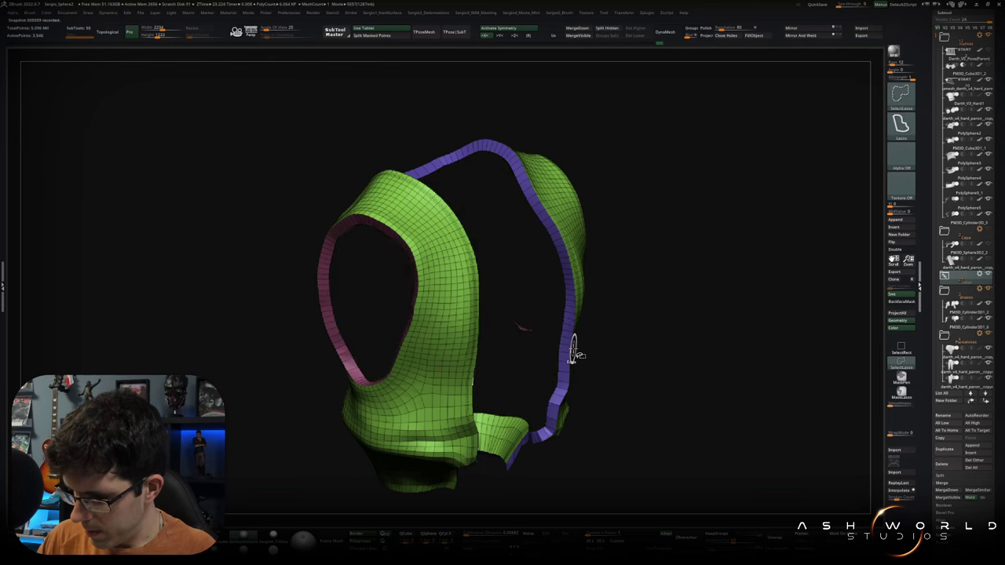
ctrl+shift+click(449, 375)
Give the opening's rim its own purple polygroup and inspect it from inside.
key(ctrl+w)
ctrl+shift+click(637, 314)
mouse_move(566, 390)
mouse_down()
mouse_move(550, 354)
mouse_move(548, 278)
mouse_move(524, 338)
mouse_up()
drag(548, 295, 547, 266)
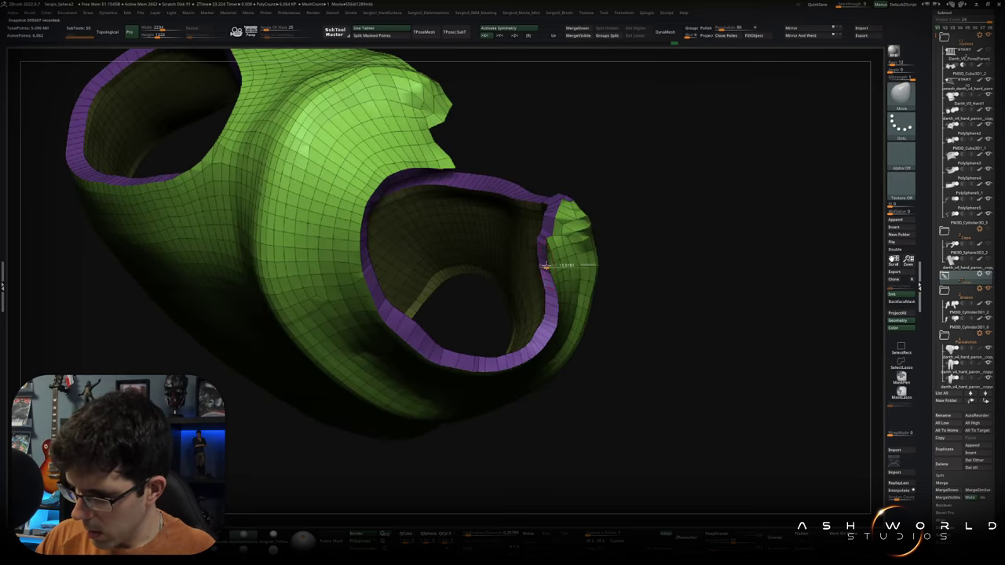
mouse_move(591, 296)
mouse_down()
mouse_move(552, 294)
mouse_move(628, 276)
mouse_move(508, 337)
mouse_up()
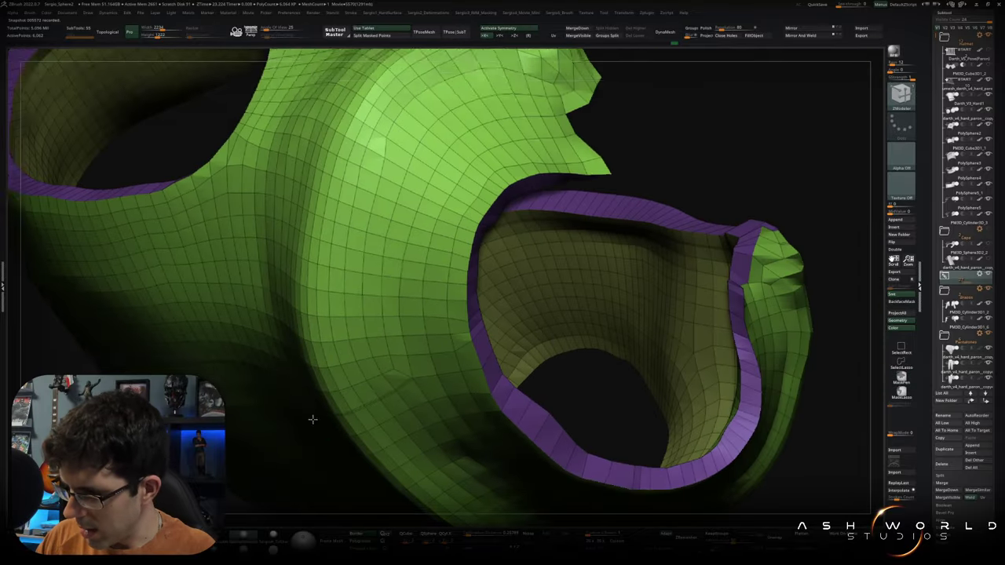
Mask the mesh and use the Move brush to push the inner lining back.
key(ctrl+a)
right_drag(598, 358, 463, 303)
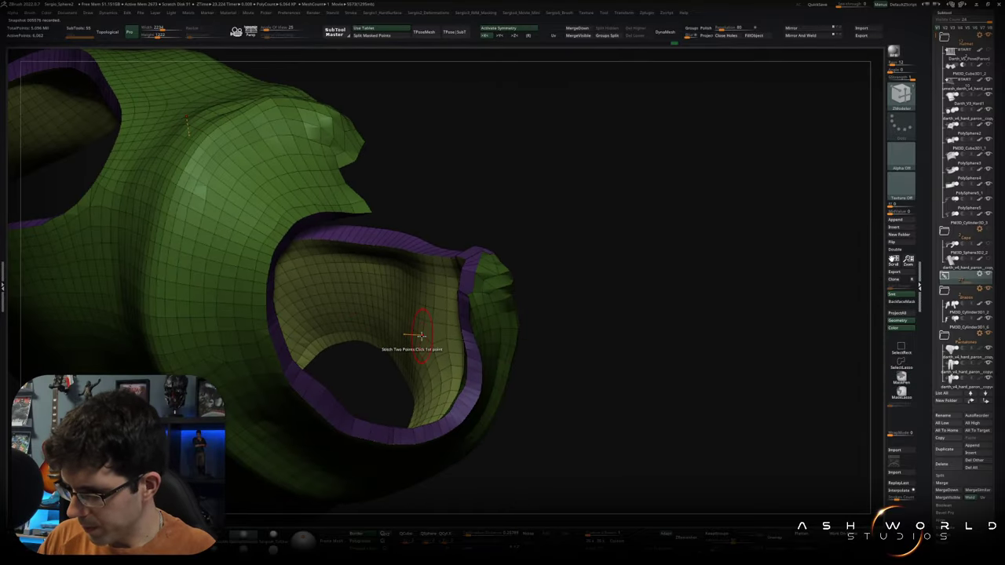
key(b)
key(m)
key(v)
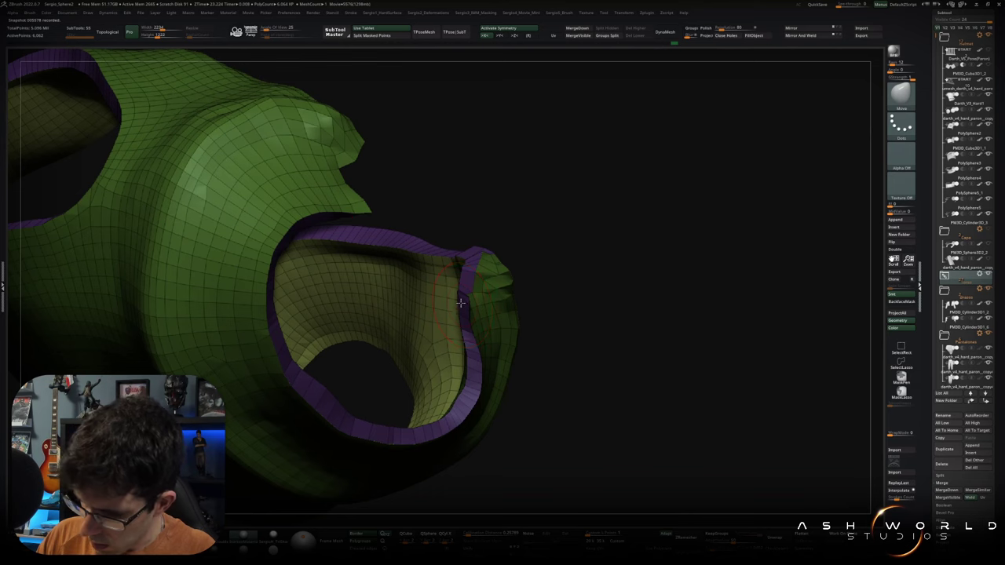
mouse_move(470, 319)
right_down()
mouse_move(462, 313)
mouse_move(474, 332)
mouse_move(507, 325)
right_up()
ctrl+click(507, 326)
Hide and reveal the purple rim while repositioning the lining with Transpose move.
right_drag(448, 348, 438, 375)
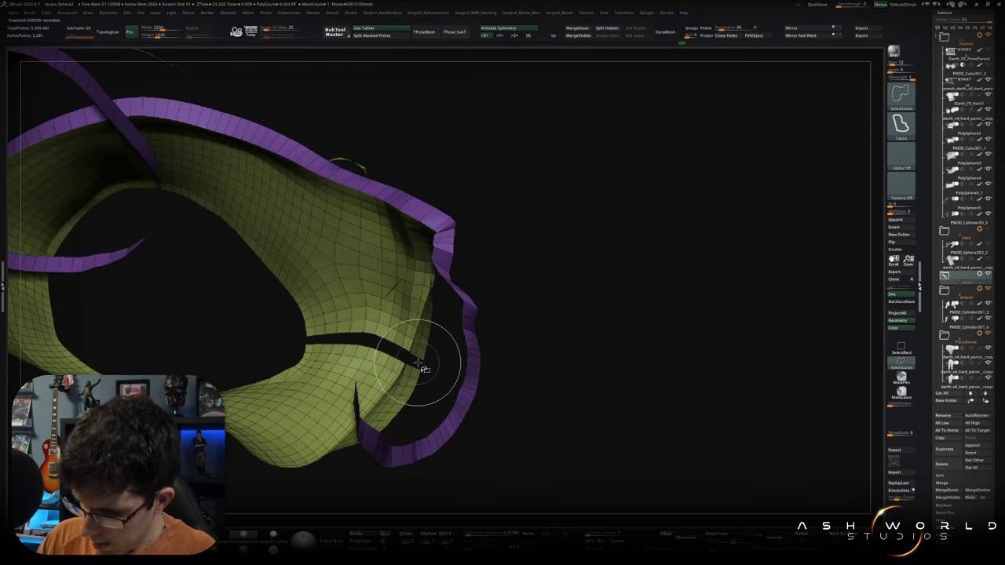
ctrl+alt+shift+click(421, 366)
ctrl+shift+drag(539, 347, 543, 343)
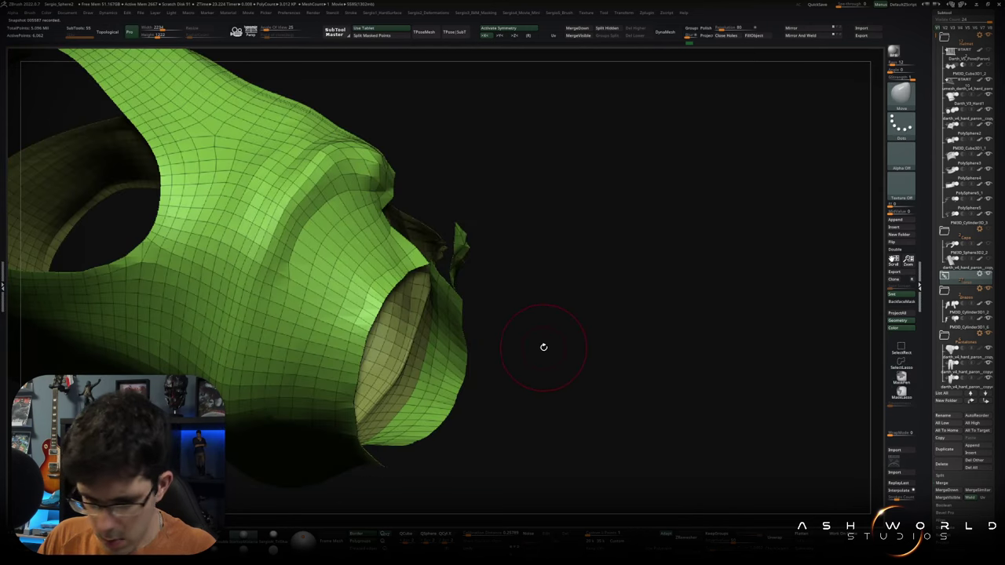
ctrl+shift+click(539, 343)
key(w)
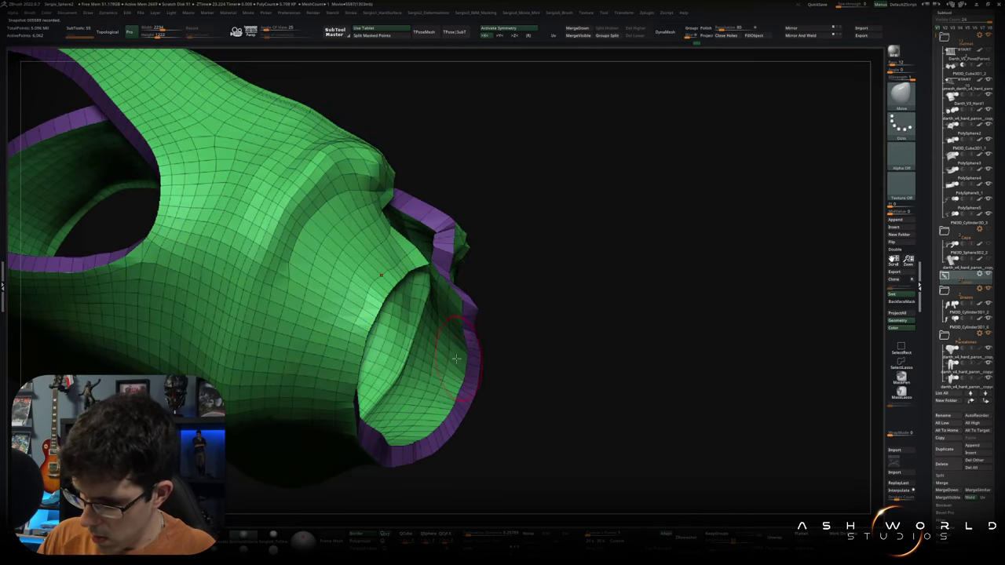
ctrl+shift+click(449, 343)
mouse_move(458, 349)
mouse_down()
mouse_move(523, 321)
mouse_move(463, 300)
mouse_move(465, 322)
mouse_up()
ctrl+shift+click(531, 319)
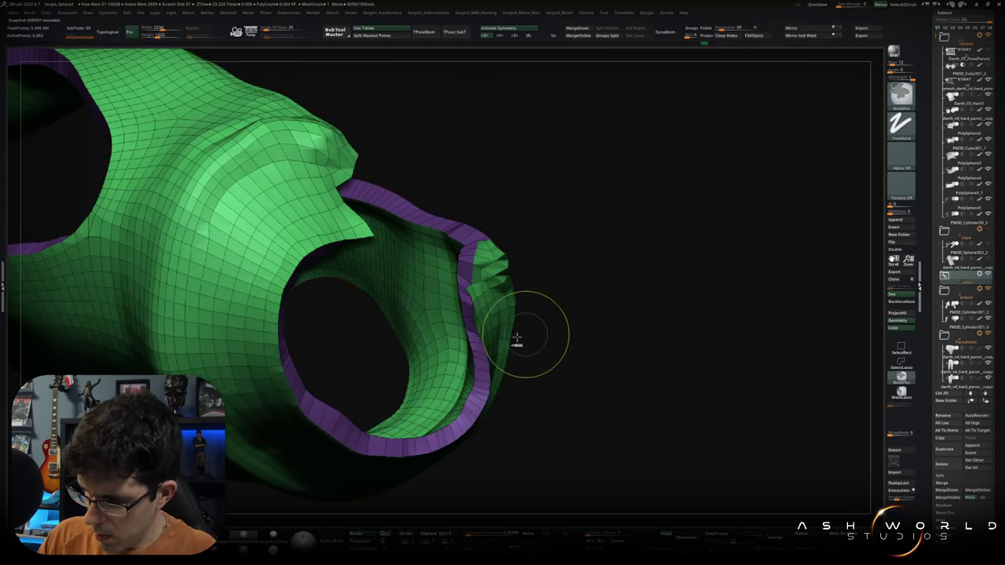
key(w)
key(q)
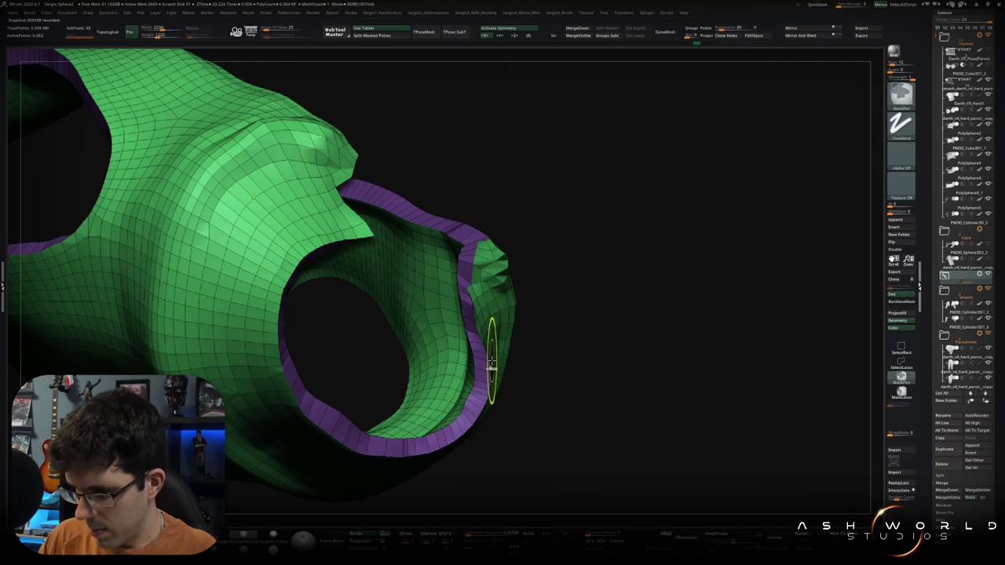
Hide the purple rim, frame the hood, and set up lasso hiding.
ctrl+shift+click(484, 367)
key(f)
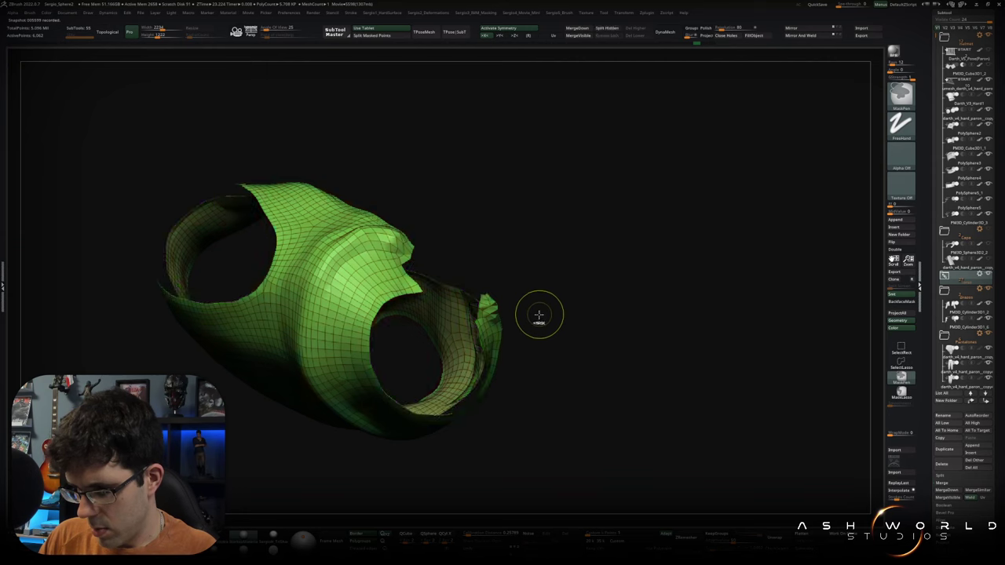
mouse_move(541, 316)
mouse_down()
mouse_move(557, 359)
mouse_move(539, 419)
mouse_move(538, 367)
mouse_move(512, 308)
mouse_move(527, 340)
mouse_move(487, 345)
mouse_move(518, 359)
mouse_move(519, 380)
mouse_move(503, 404)
mouse_move(474, 401)
mouse_move(549, 330)
mouse_up()
key(ctrl+shift)
Split the hood into separate colour polygroups for outer shell, cyan lining and purple rim.
ctrl+shift+click(474, 401)
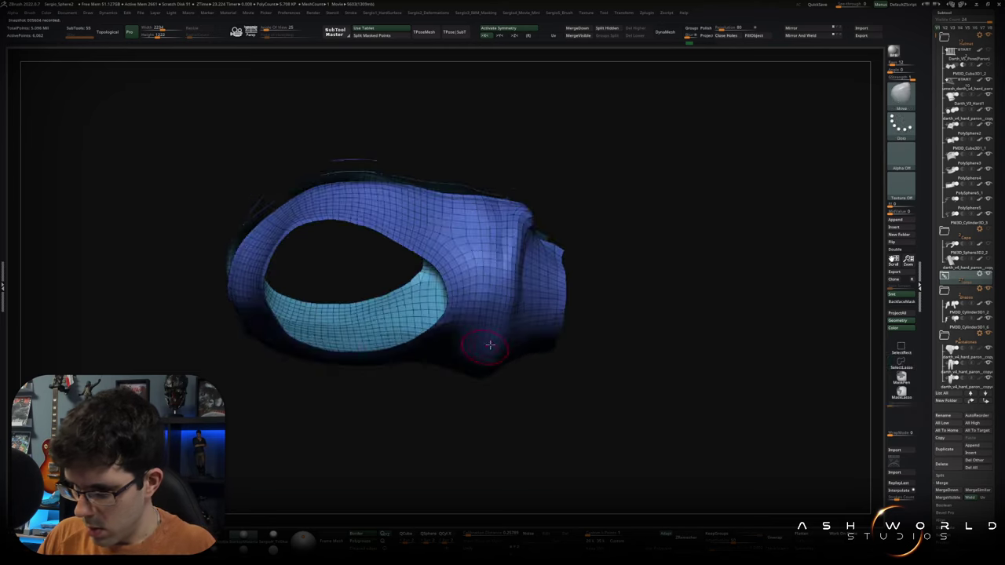
mouse_move(707, 296)
mouse_down()
mouse_move(510, 329)
mouse_move(500, 257)
mouse_move(485, 238)
mouse_up()
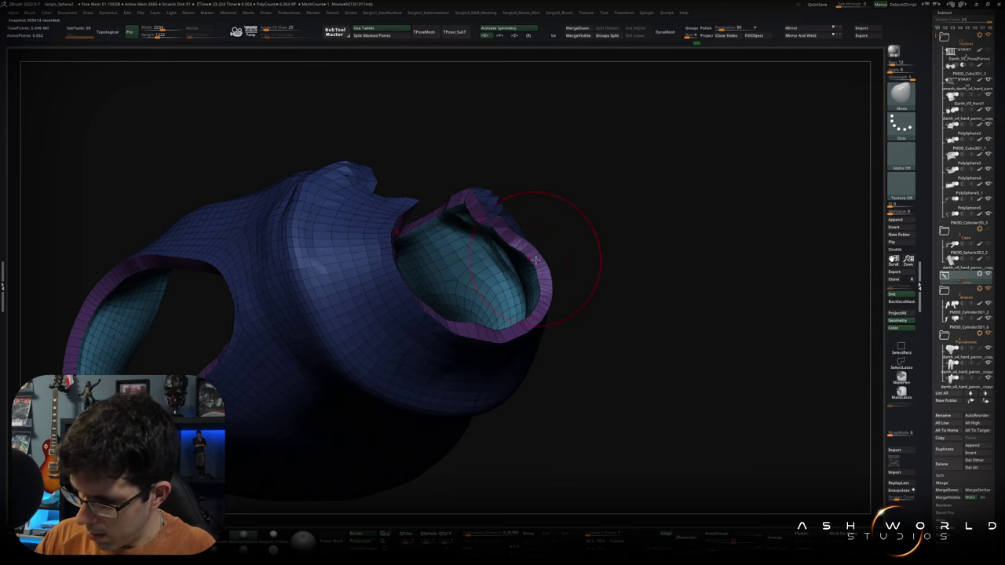
drag(542, 272, 548, 290)
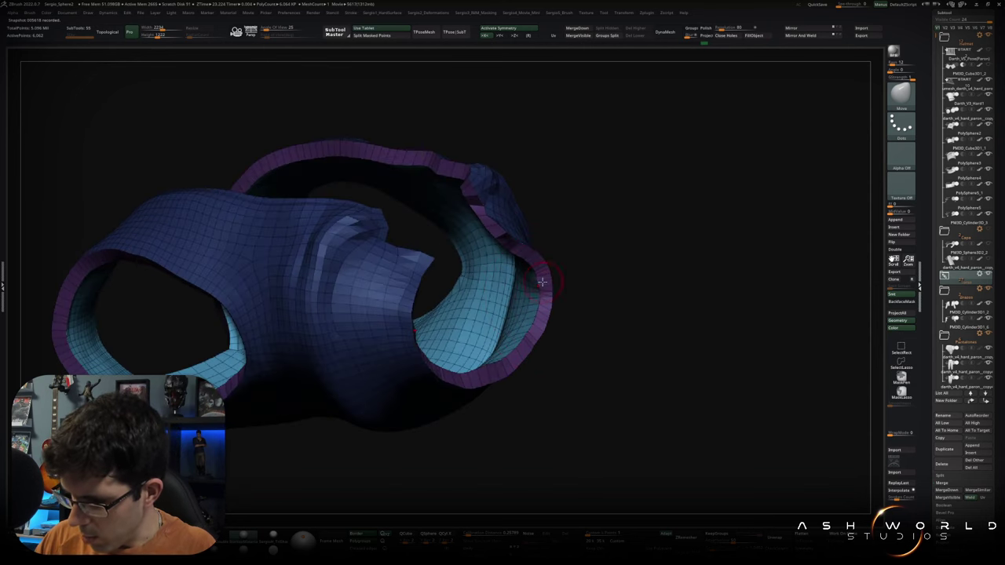
drag(549, 278, 557, 278)
key(f)
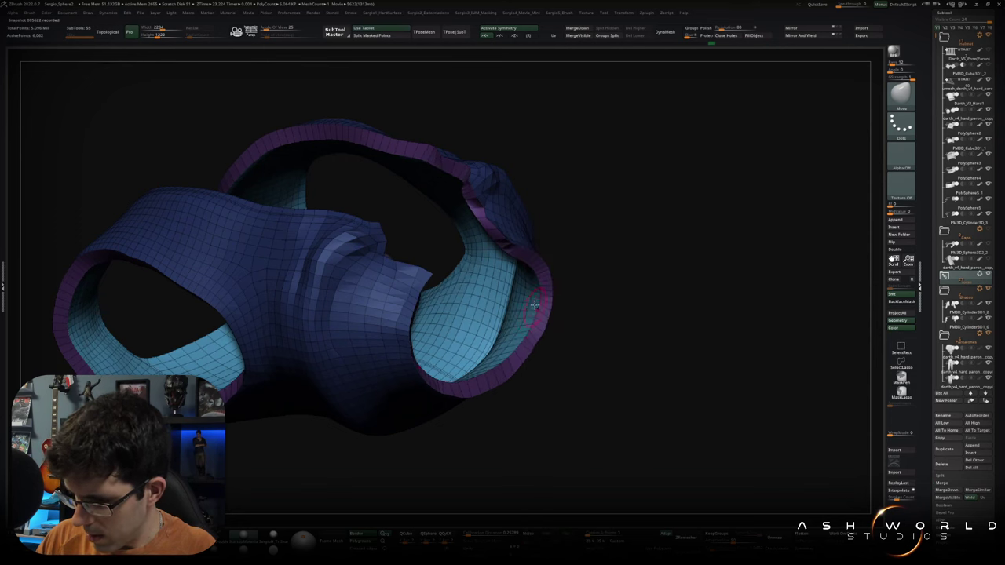
drag(538, 281, 525, 305)
drag(498, 271, 437, 240)
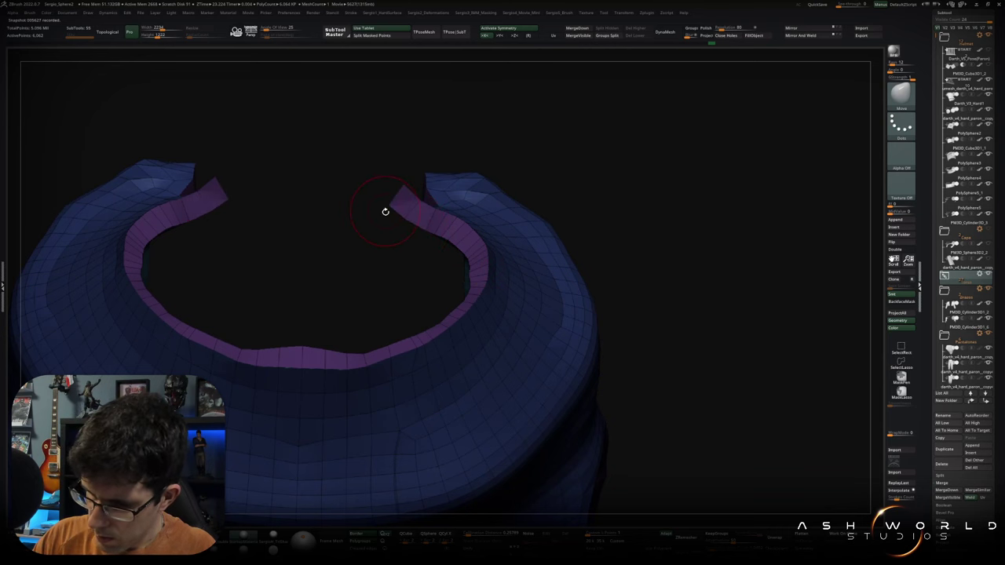
Switch to lasso masking and open the custom Deformation palette while orbiting the hood.
click(901, 391)
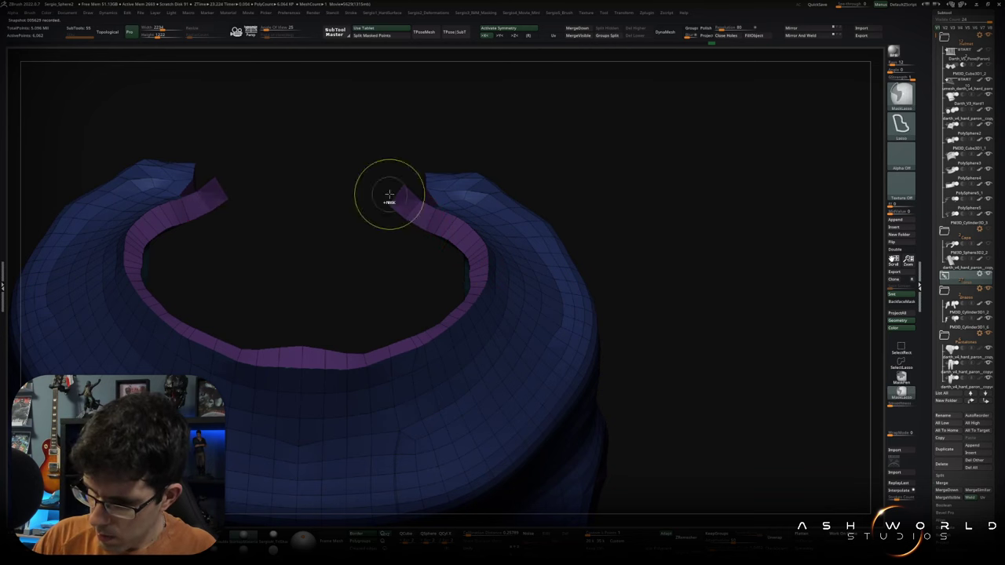
drag(390, 195, 603, 400)
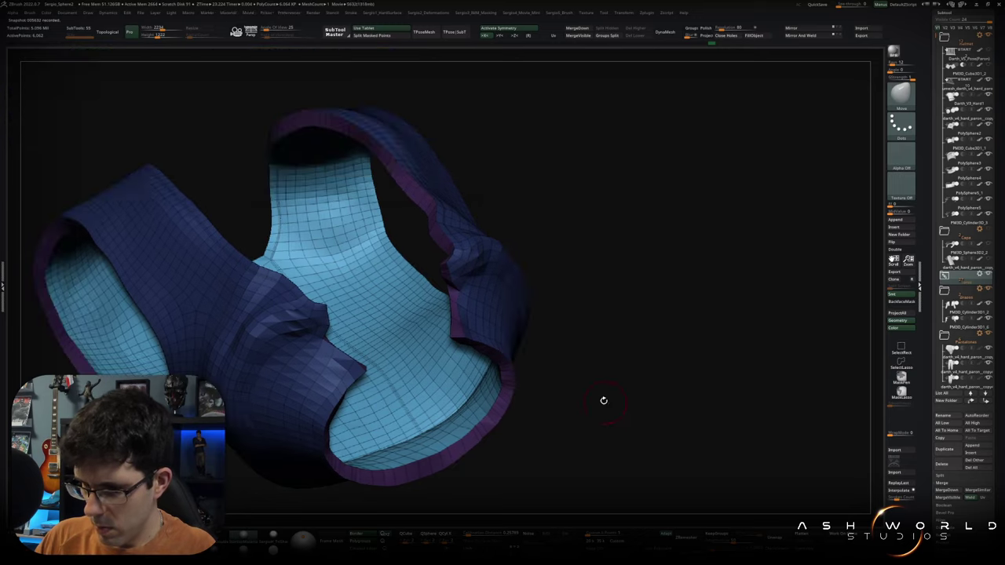
mouse_move(467, 283)
mouse_down()
mouse_move(482, 303)
mouse_move(471, 280)
mouse_move(651, 354)
mouse_move(565, 285)
mouse_move(599, 213)
mouse_move(635, 241)
mouse_up()
key(space)
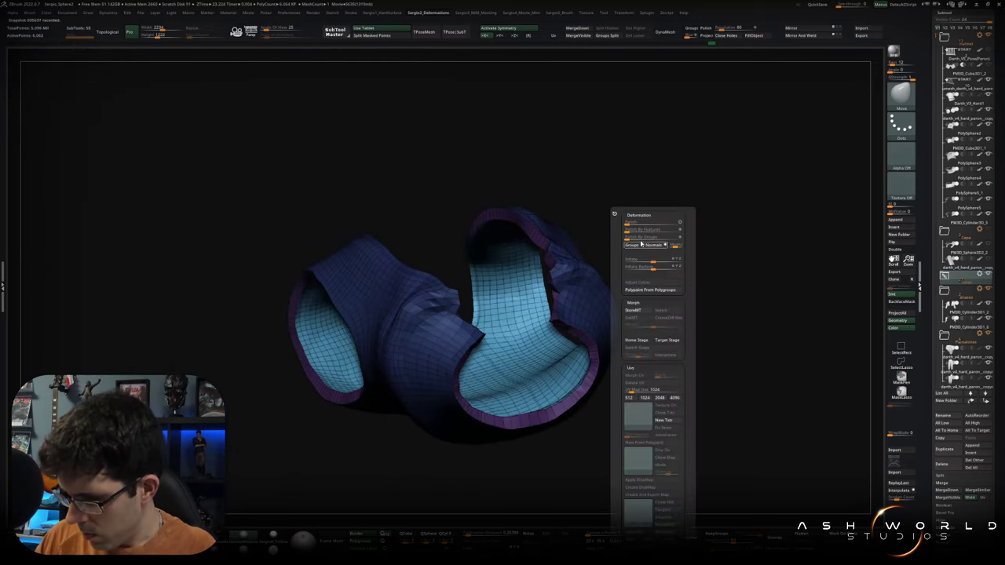
mouse_move(680, 253)
mouse_down()
mouse_move(499, 375)
mouse_move(537, 377)
mouse_move(550, 329)
mouse_up()
scroll(563, 261, up, 2)
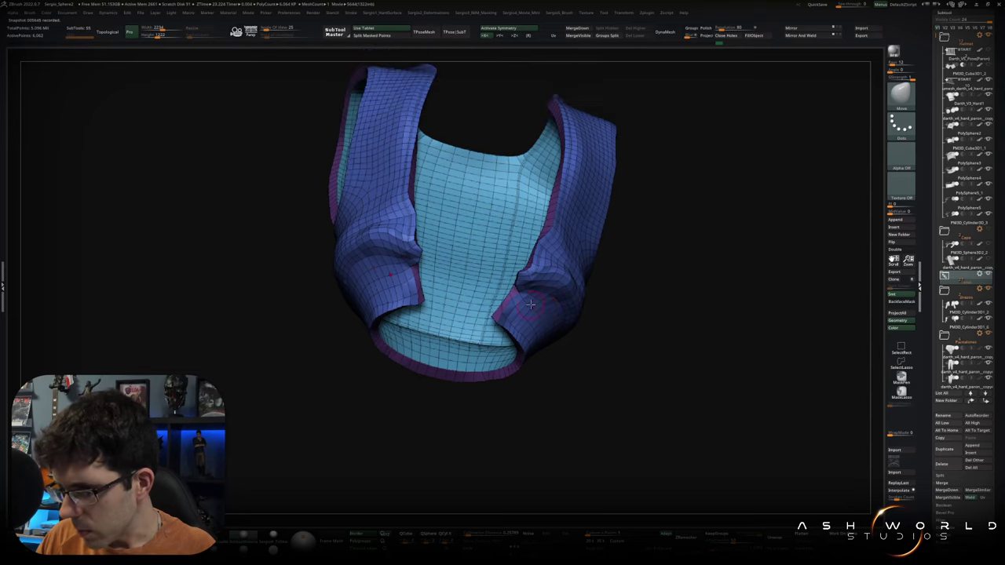
Zoom in and close the open edge at the hood's front fold with ZModeler's Close action.
scroll(552, 269, up, 2)
scroll(542, 279, up, 3)
scroll(530, 290, up, 3)
key(ctrl+shift)
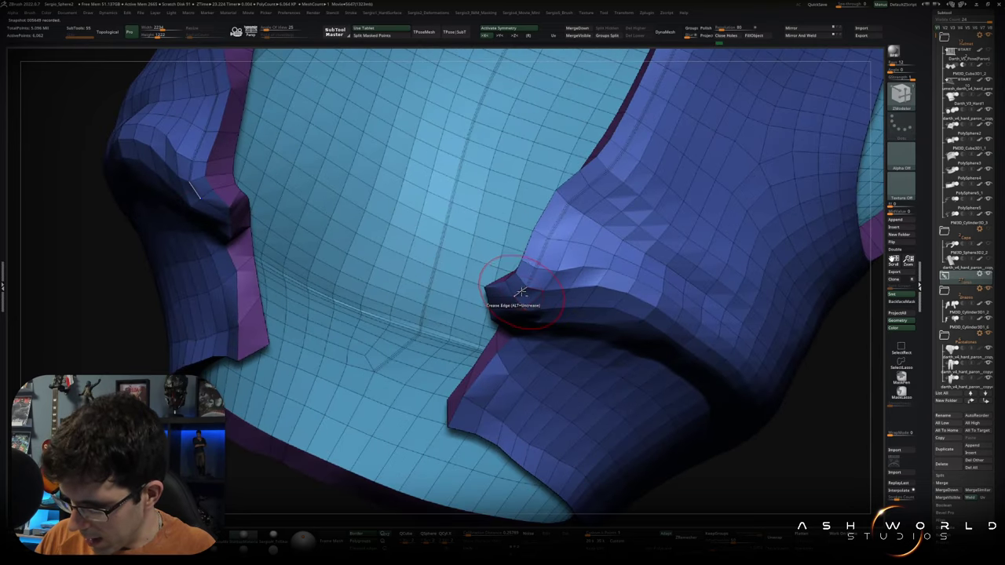
key(space)
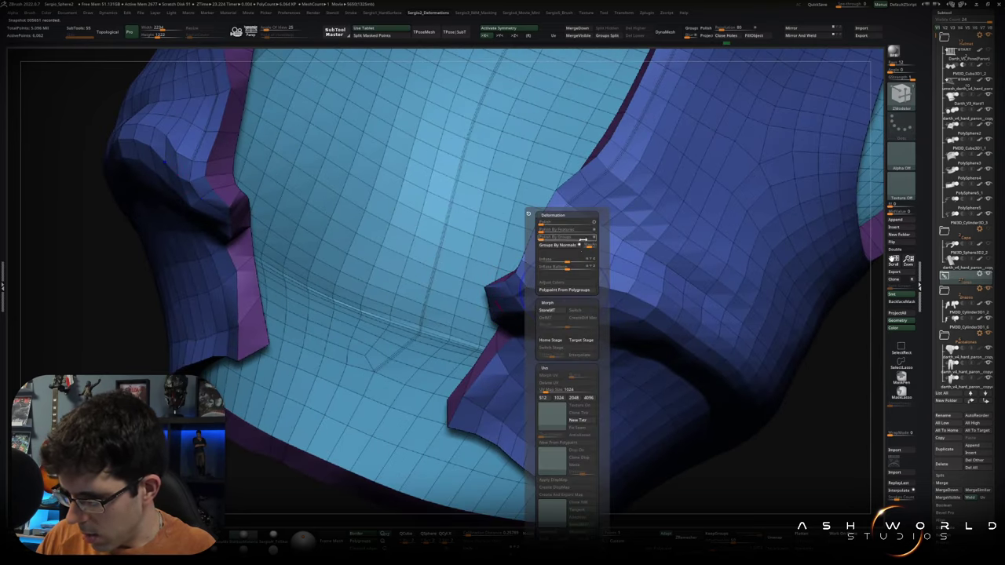
key(shift+space)
mouse_move(593, 223)
mouse_down()
mouse_move(494, 280)
mouse_move(511, 359)
mouse_move(467, 396)
mouse_up()
key(space)
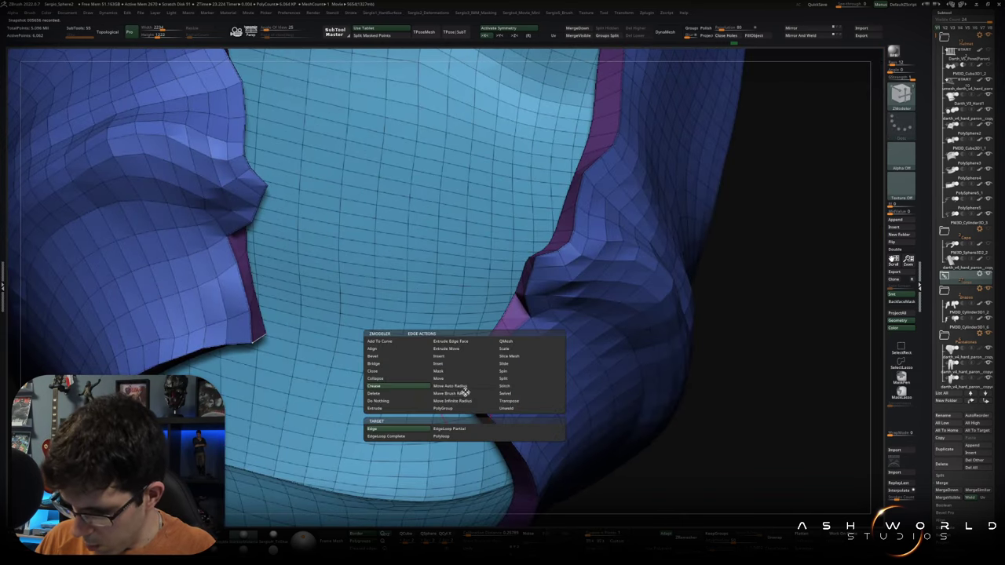
click(431, 375)
right_drag(430, 375, 484, 377)
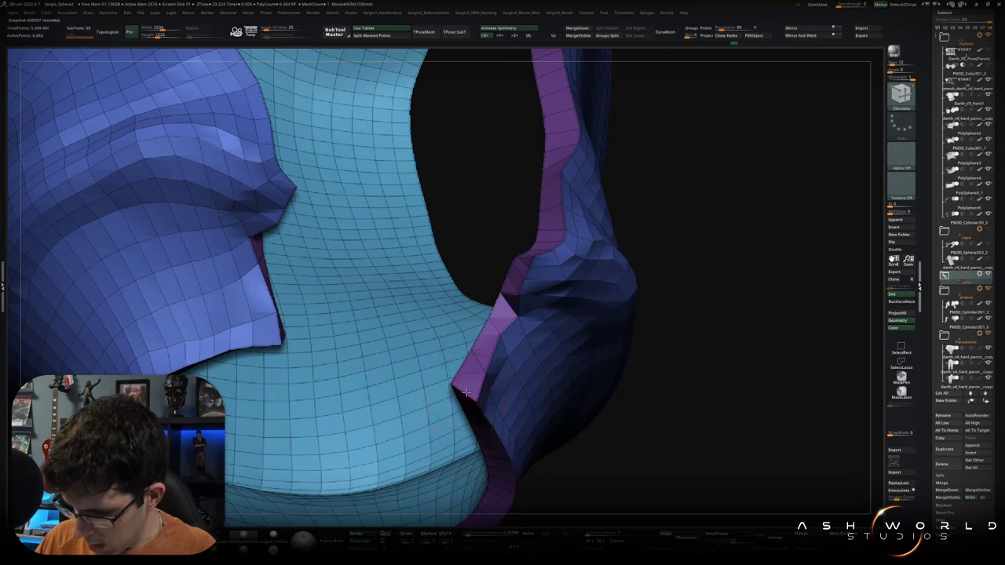
Frame the hood and turn off Polyframe to preview it smoothed in plain grey.
key(f)
mouse_move(585, 314)
mouse_down()
mouse_move(602, 305)
mouse_move(570, 343)
mouse_move(577, 365)
mouse_move(620, 335)
mouse_move(589, 359)
mouse_move(624, 358)
mouse_up()
key(shift+f)
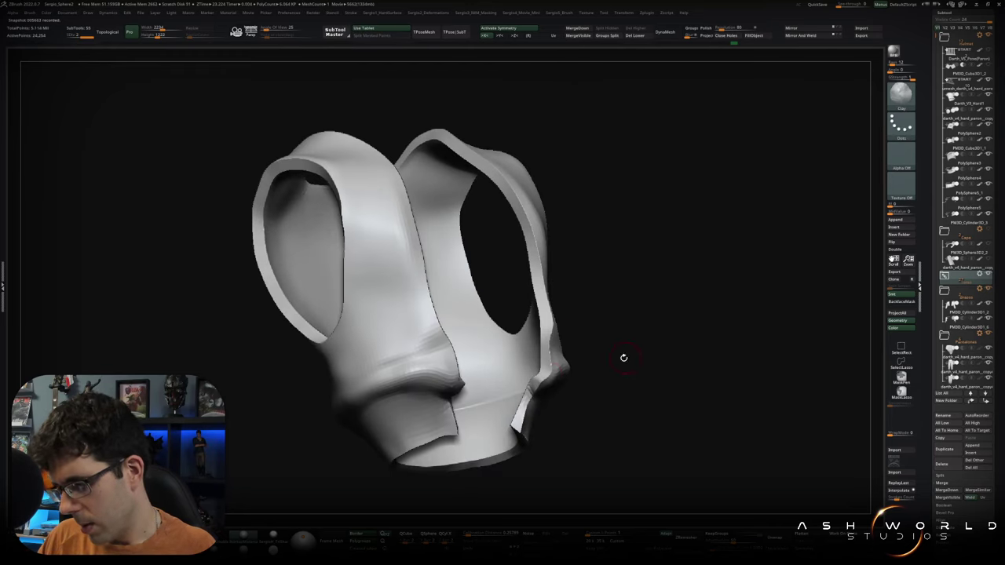
Inspect the soloed vest's lower edge, collar and side seam, then unsolo to show the full figure.
drag(546, 382, 543, 381)
scroll(544, 381, up, 5)
scroll(542, 381, up, 3)
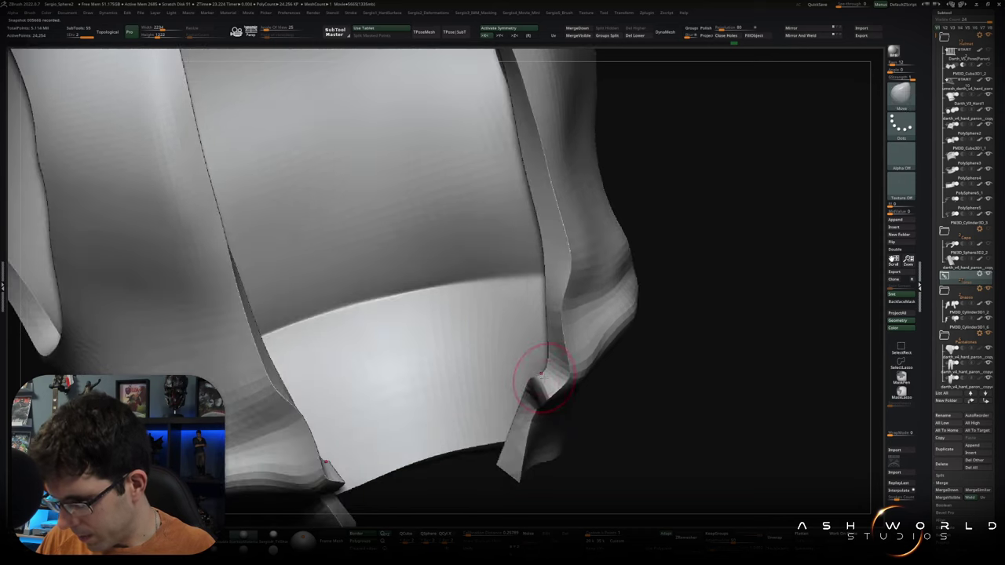
mouse_move(529, 385)
mouse_down()
mouse_move(541, 426)
mouse_move(534, 383)
mouse_move(516, 400)
mouse_move(521, 382)
mouse_move(450, 490)
mouse_up()
drag(584, 345, 572, 325)
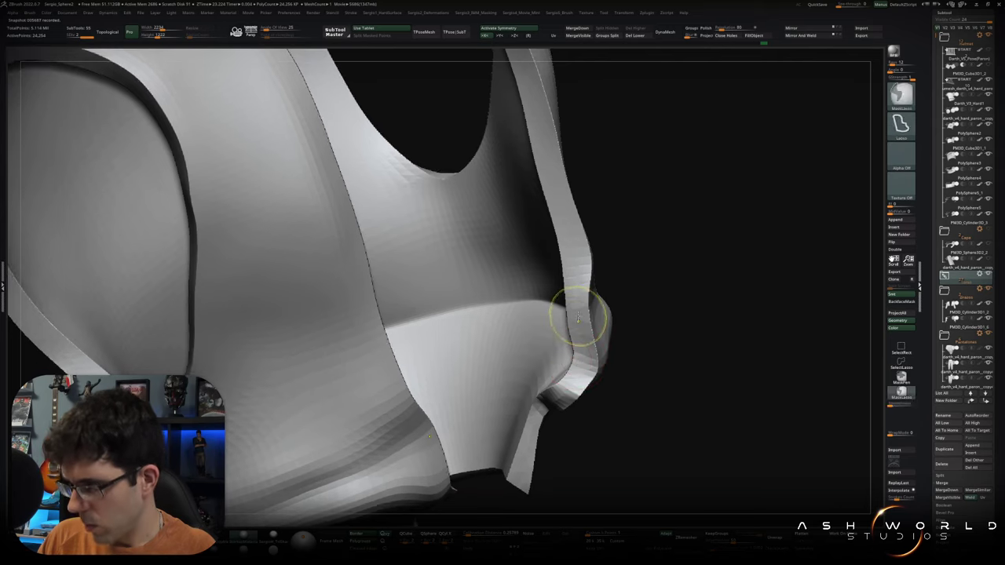
ctrl+shift+click(608, 330)
mouse_move(639, 348)
mouse_down()
mouse_move(597, 379)
mouse_move(549, 369)
mouse_up()
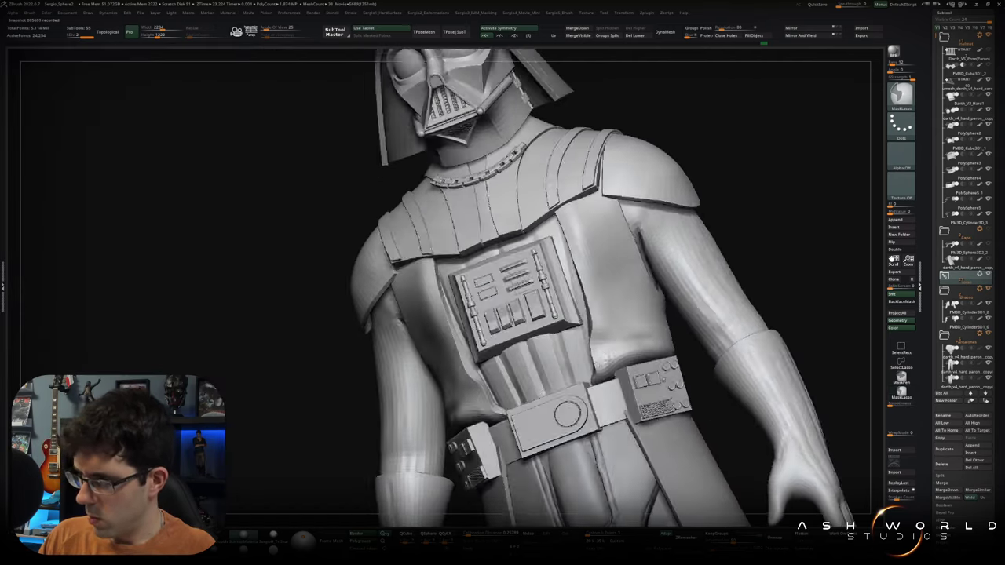
Frame the figure, solo the vest to check its back, then show all subtools again.
key(ctrl+d)
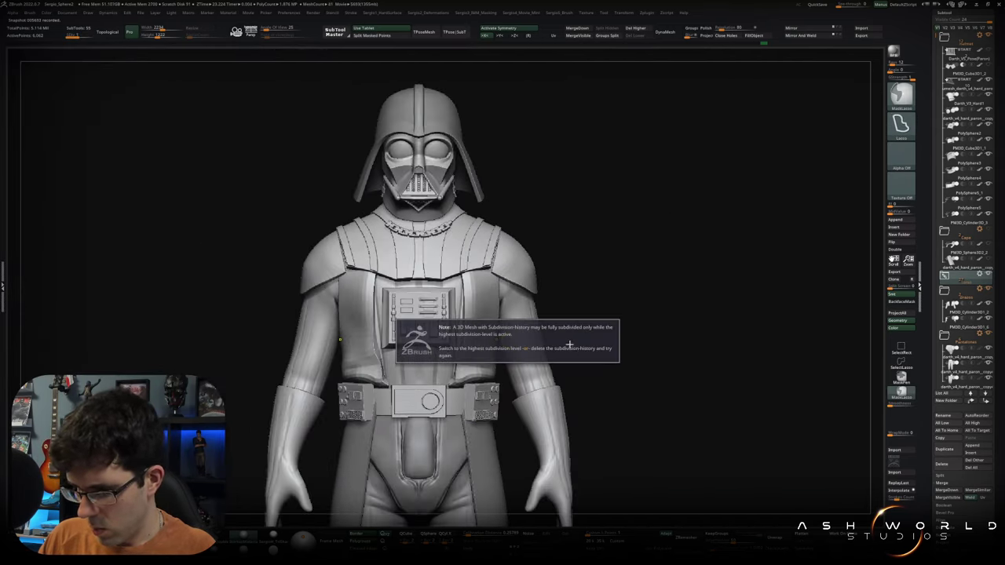
mouse_move(608, 341)
mouse_down()
mouse_move(630, 352)
mouse_move(550, 361)
mouse_up()
mouse_move(481, 365)
mouse_down()
mouse_move(505, 340)
mouse_move(565, 322)
mouse_move(521, 283)
mouse_up()
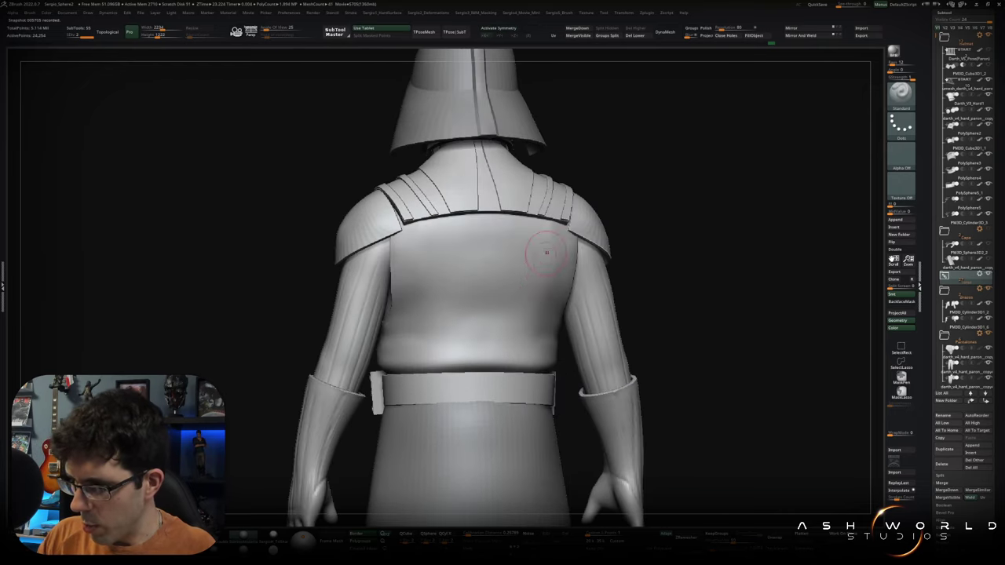
ctrl+shift+click(546, 252)
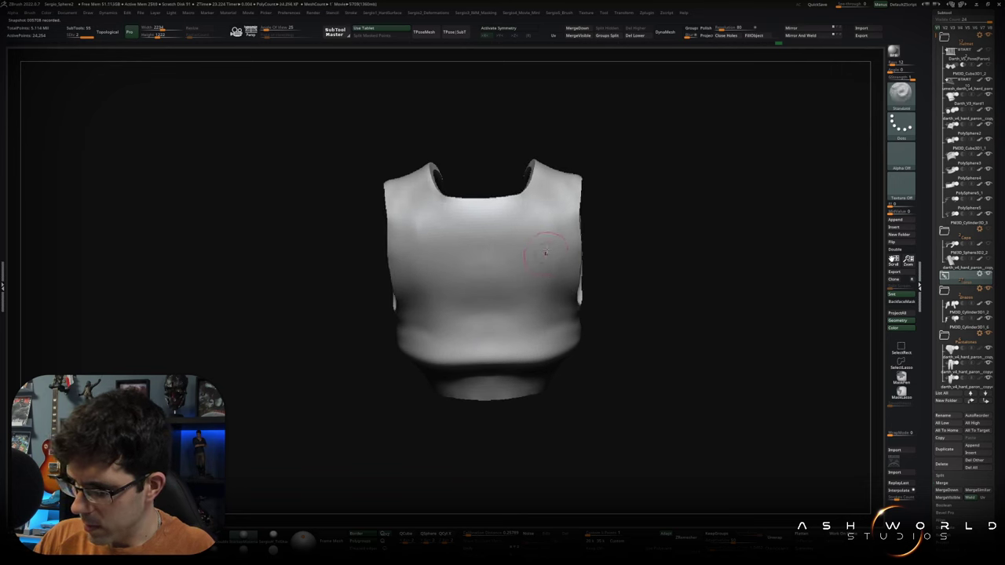
right_drag(534, 305, 523, 273)
key(space)
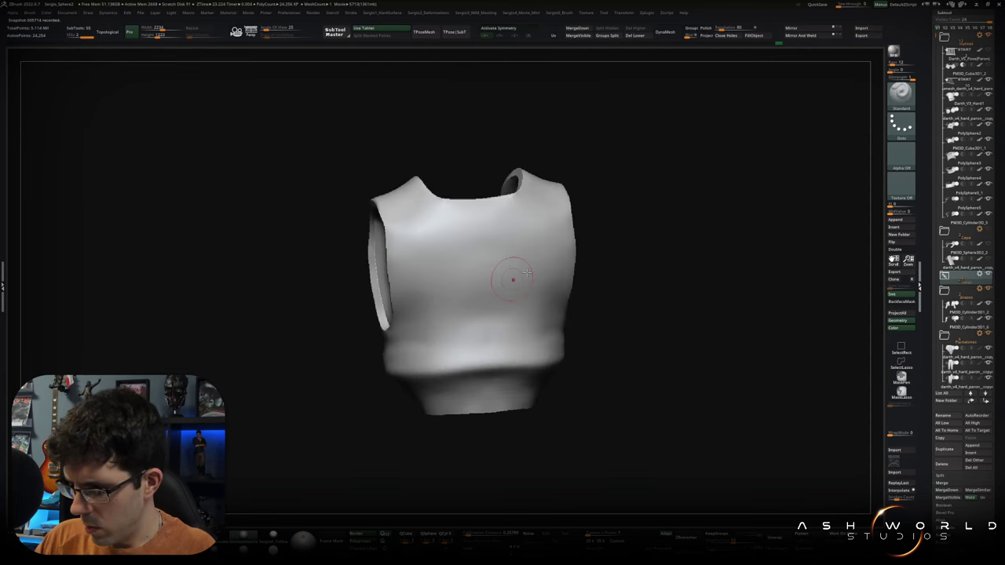
ctrl+shift+click(524, 273)
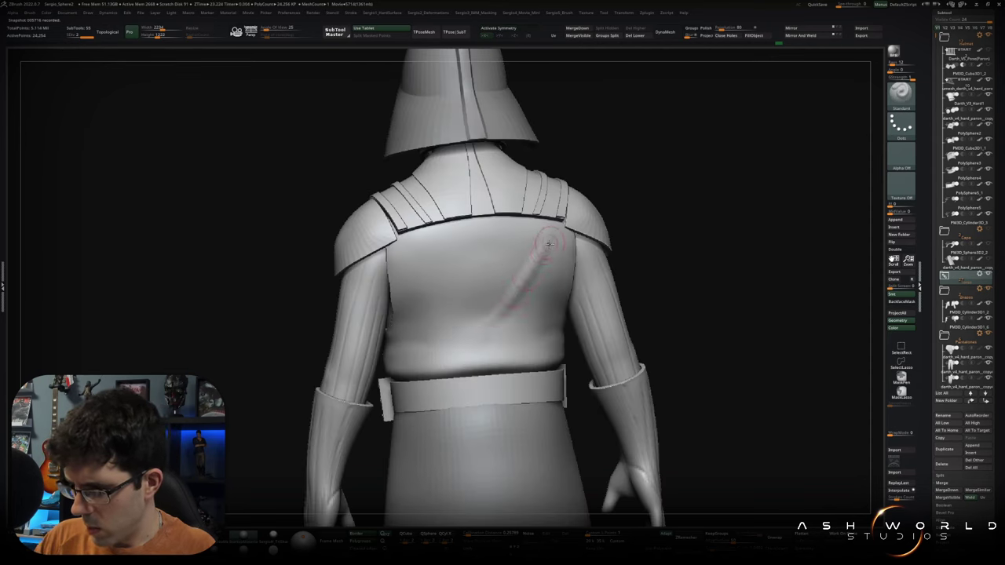
Drag a diagonal Standard-brush crease across the vest's back and review it from the rear.
drag(540, 241, 492, 312)
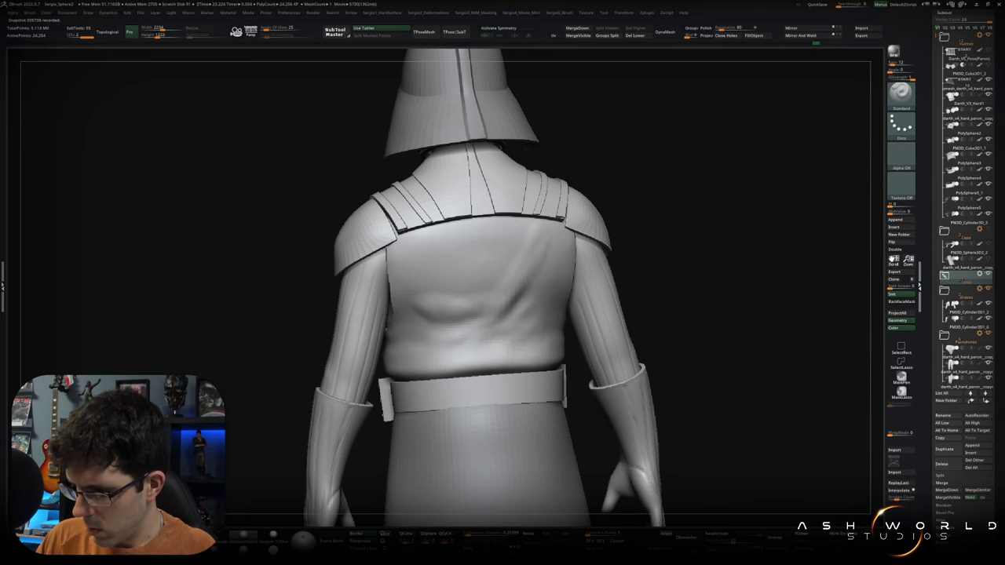
right_drag(562, 311, 563, 308)
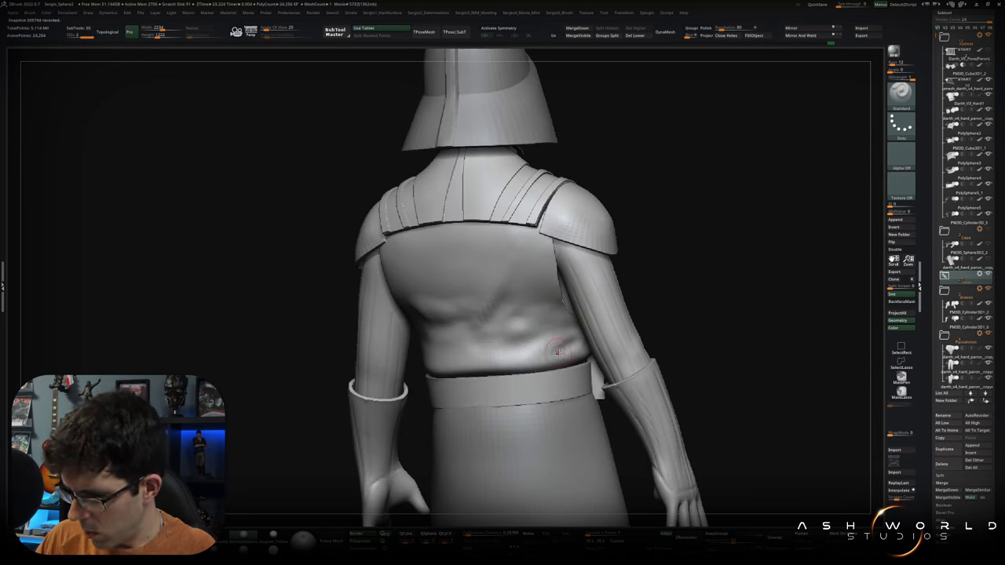
right_drag(524, 368, 480, 359)
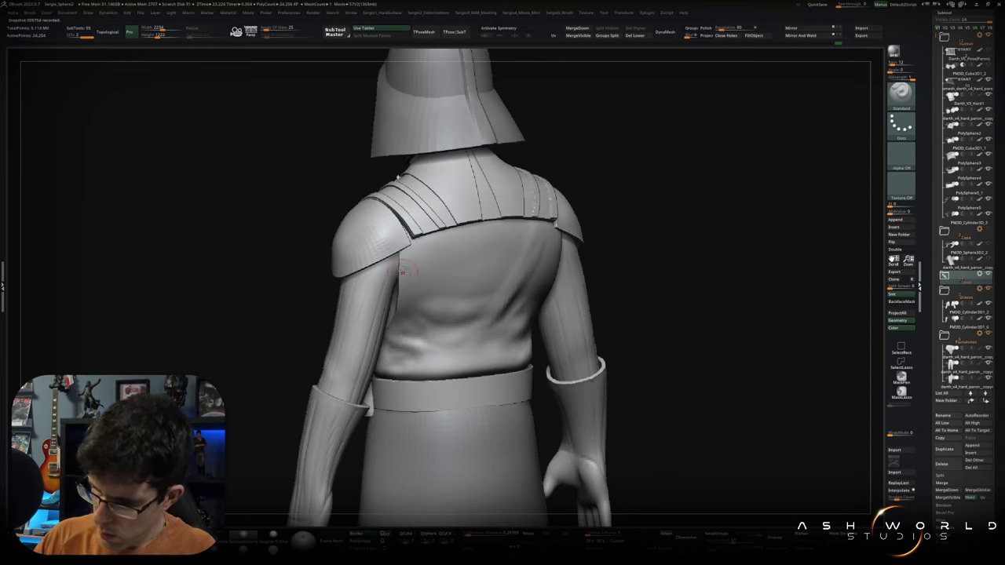
right_drag(421, 327, 438, 292)
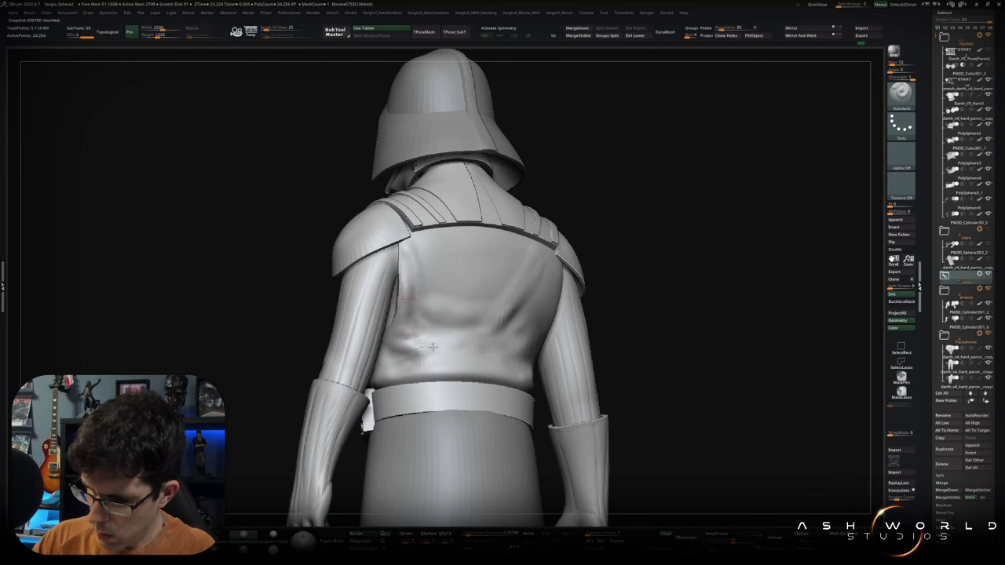
right_drag(445, 323, 424, 291)
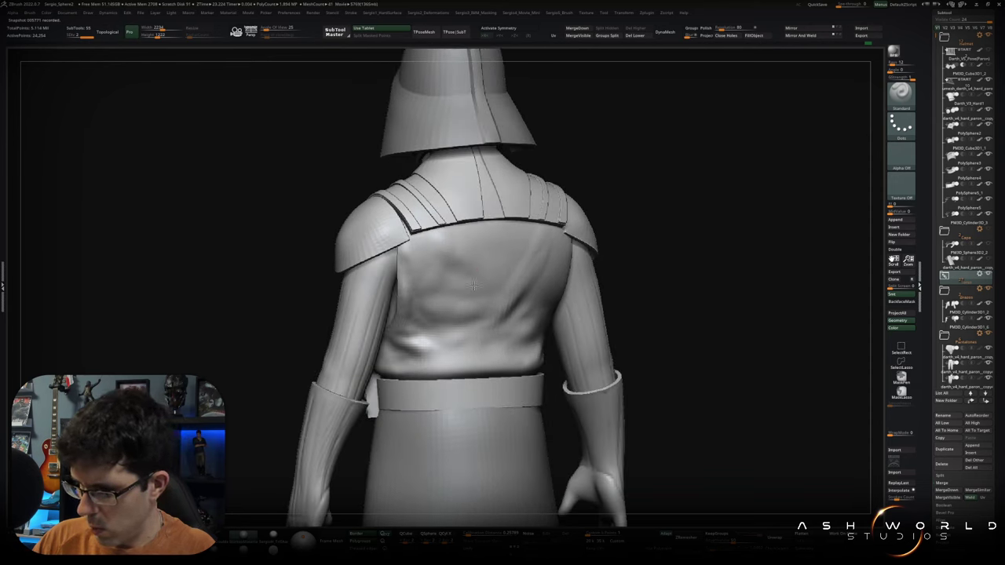
right_drag(501, 297, 507, 287)
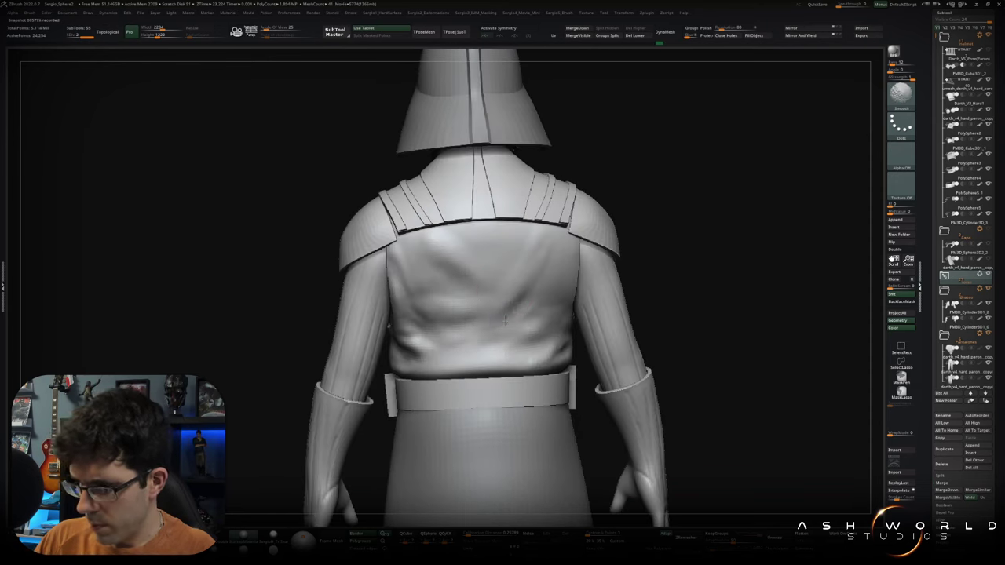
Solo the vest, apply and clear a mask on it, then show the full character.
right_drag(429, 355, 489, 312)
key(w)
key(q)
ctrl+shift+click(451, 318)
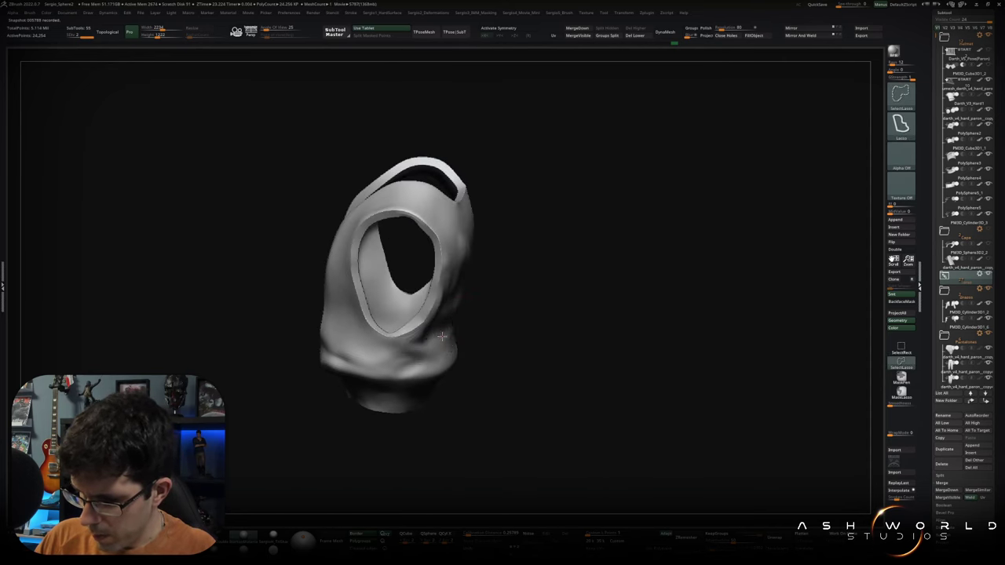
ctrl+click(502, 303)
ctrl+drag(514, 303, 508, 311)
right_drag(509, 310, 482, 308)
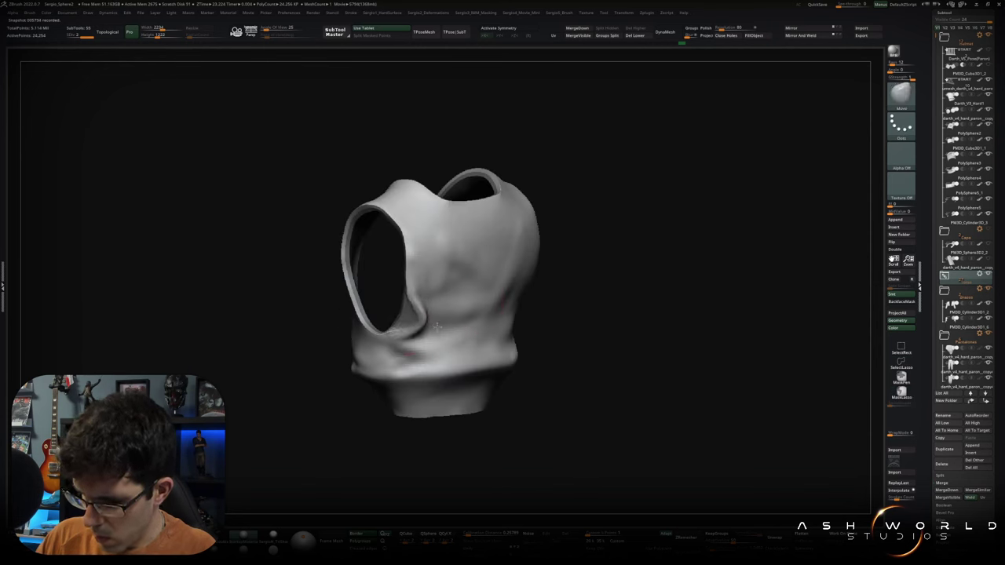
key(ctrl+i)
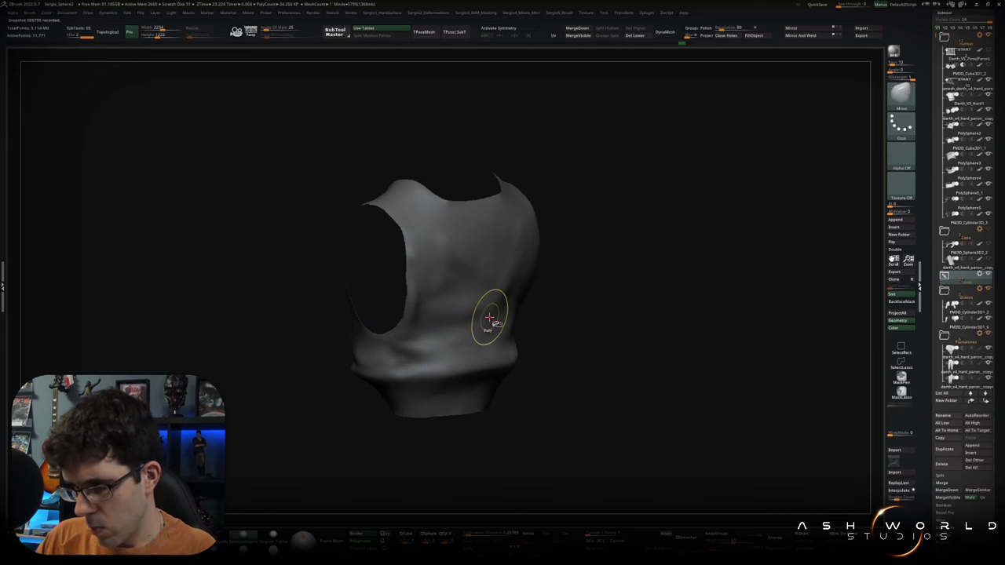
key(ctrl+i)
ctrl+click(556, 293)
ctrl+click(560, 292)
key(shift+s)
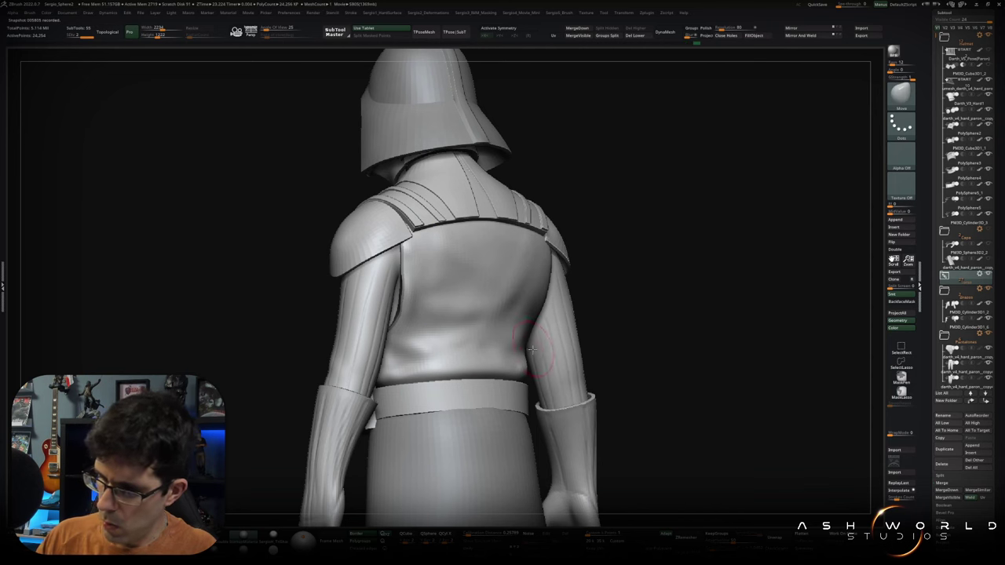
Sculpt and smooth a diagonal fold across the vest's upper-right back.
drag(549, 306, 493, 299)
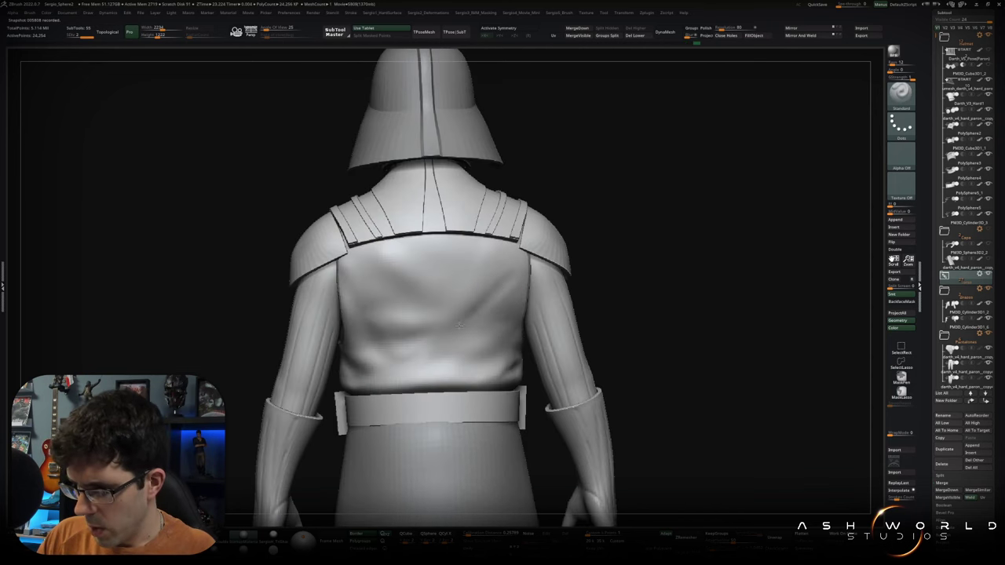
drag(514, 245, 431, 337)
drag(507, 263, 433, 336)
right_drag(512, 298, 500, 297)
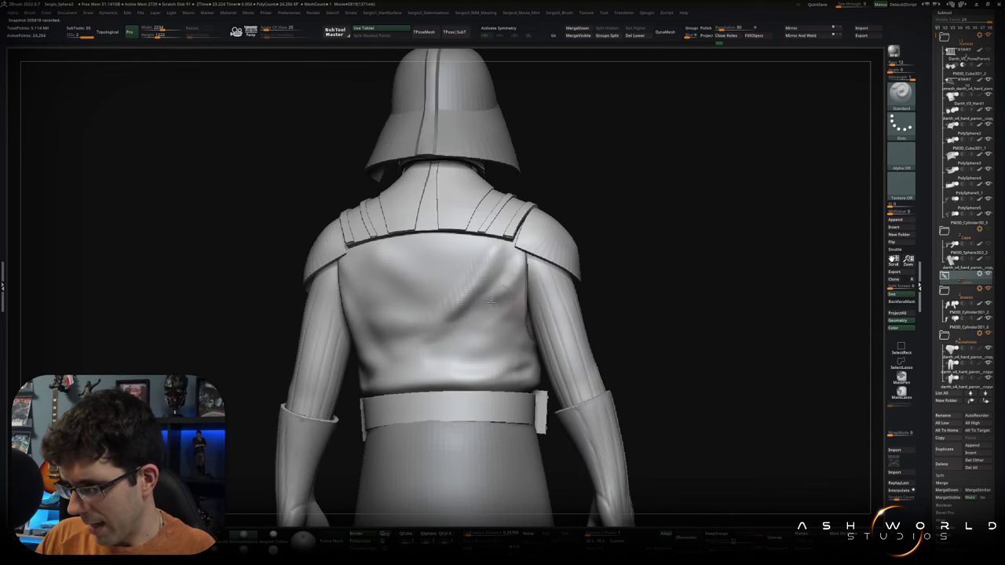
shift+drag(525, 260, 506, 299)
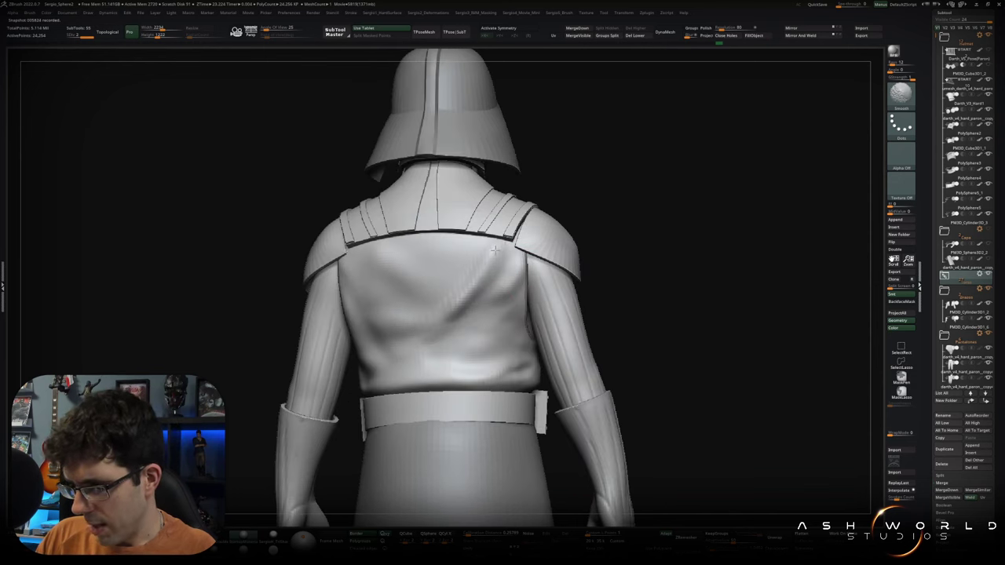
ctrl+shift+click(481, 281)
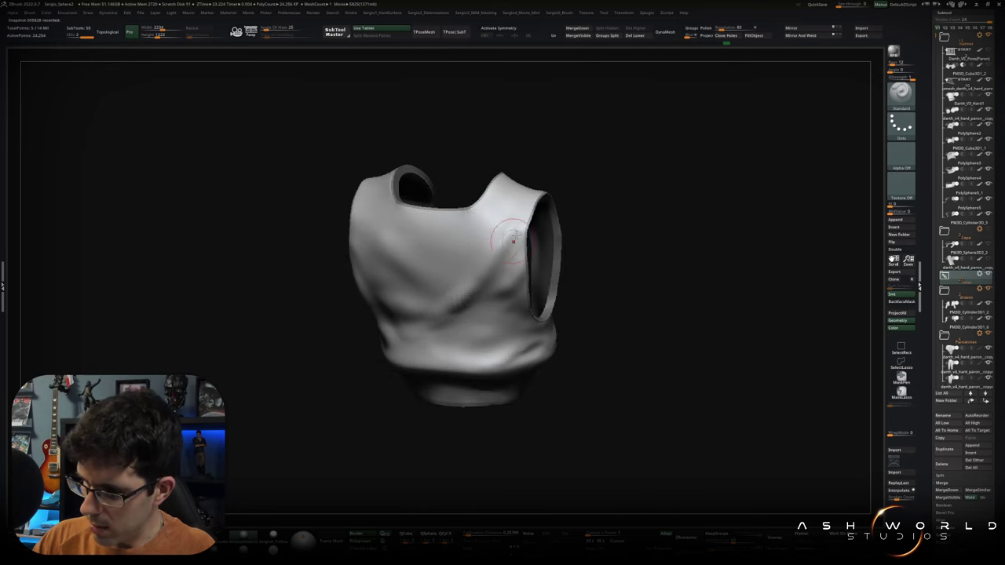
shift+drag(516, 213, 511, 224)
mouse_move(441, 322)
shift+right_down()
mouse_move(619, 294)
mouse_move(658, 455)
shift+right_up()
ctrl+shift+click(477, 310)
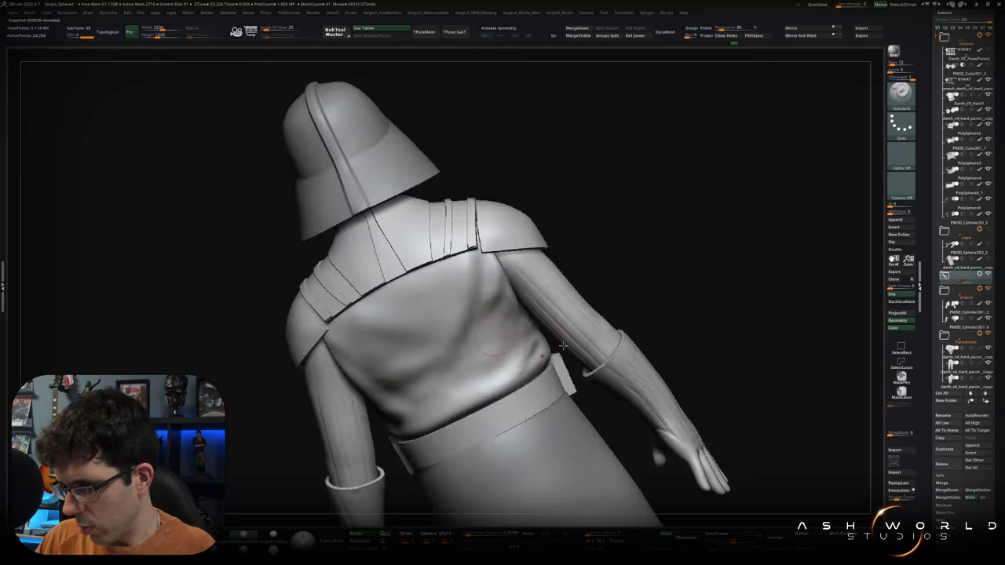
Sculpt folds and creases into the vest's lower back.
mouse_move(533, 344)
mouse_down()
mouse_move(503, 354)
mouse_move(531, 342)
mouse_up()
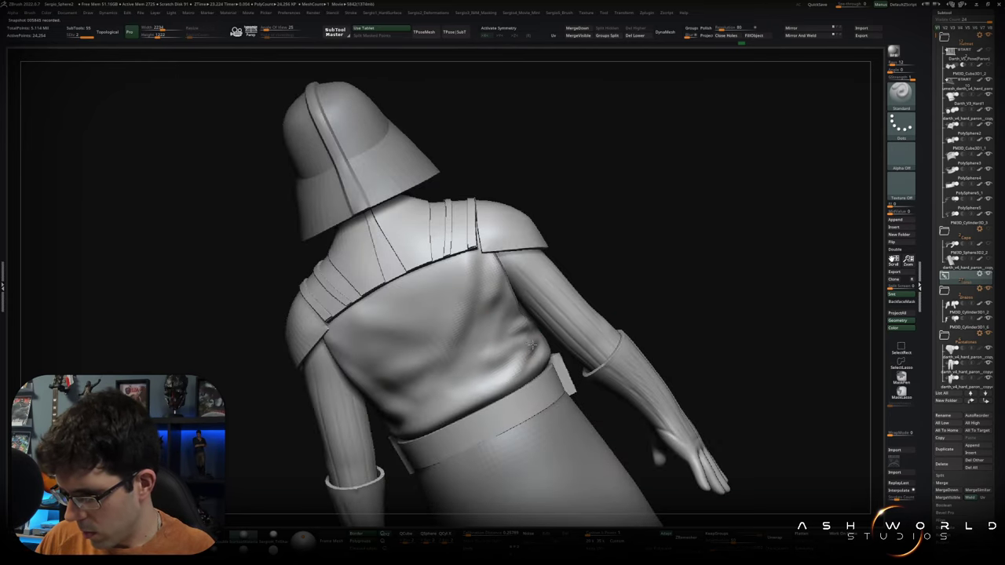
mouse_move(533, 369)
right_down()
mouse_move(528, 342)
mouse_move(559, 331)
right_up()
ctrl+shift+click(544, 341)
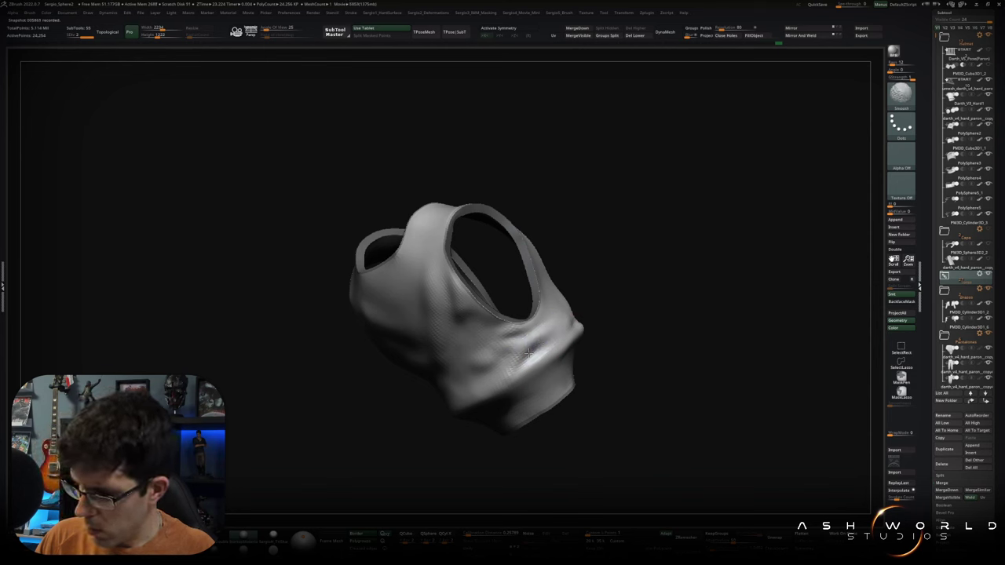
right_drag(528, 355, 494, 363)
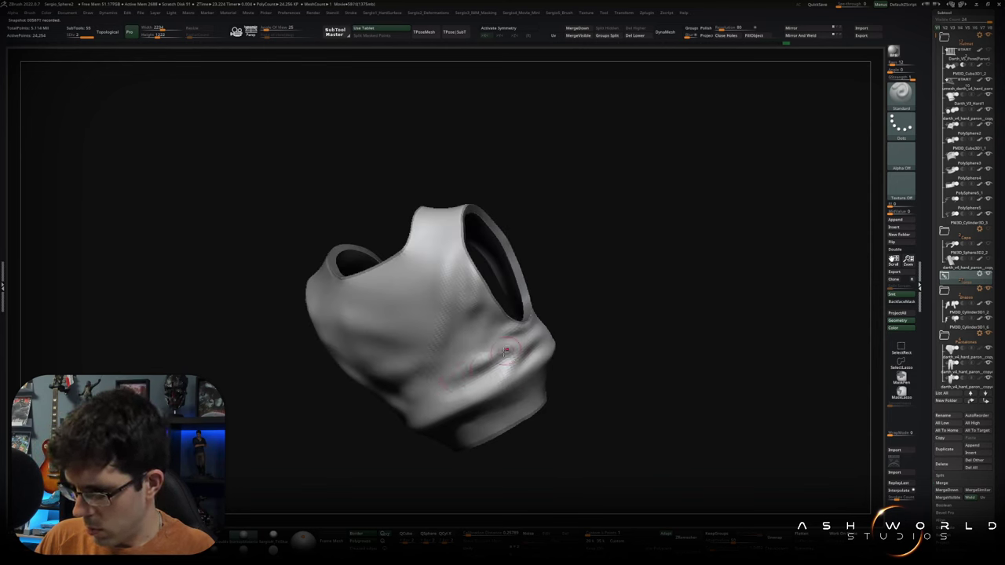
drag(476, 375, 444, 386)
drag(503, 367, 471, 397)
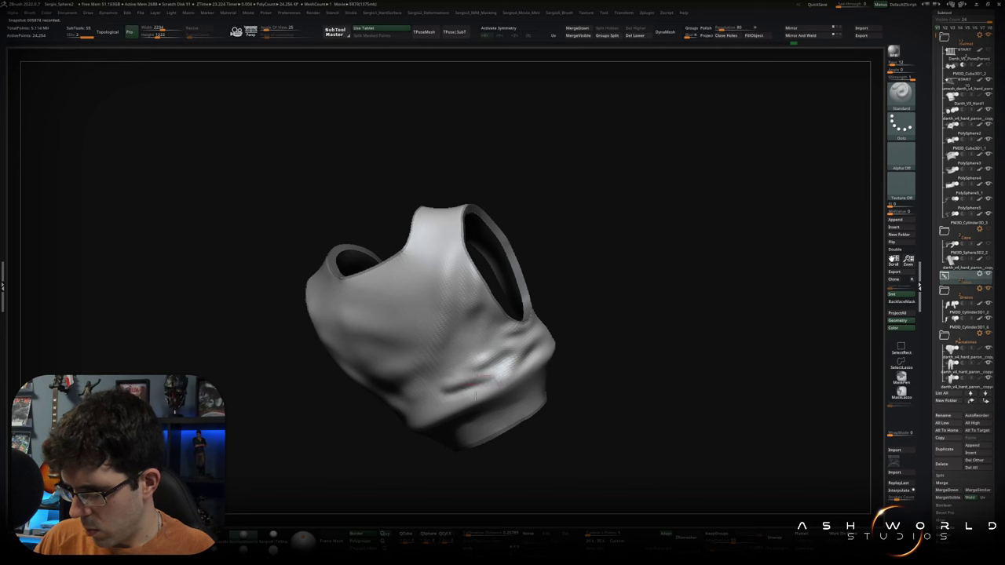
drag(518, 347, 482, 364)
Deepen a crease up the vest's right side, check its openings, and show the full figure.
mouse_move(507, 341)
right_down()
mouse_move(535, 337)
mouse_move(483, 329)
right_up()
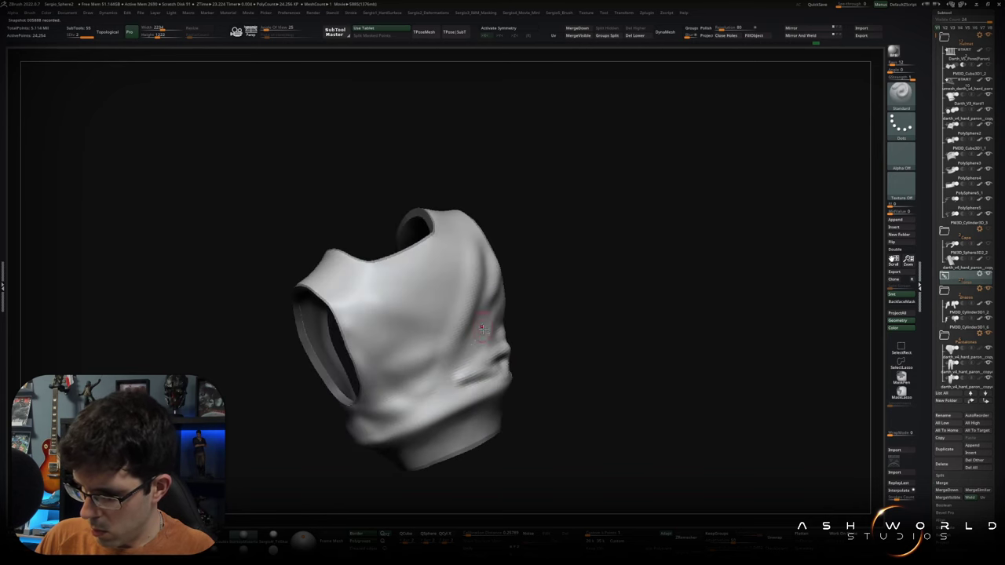
drag(476, 352, 484, 266)
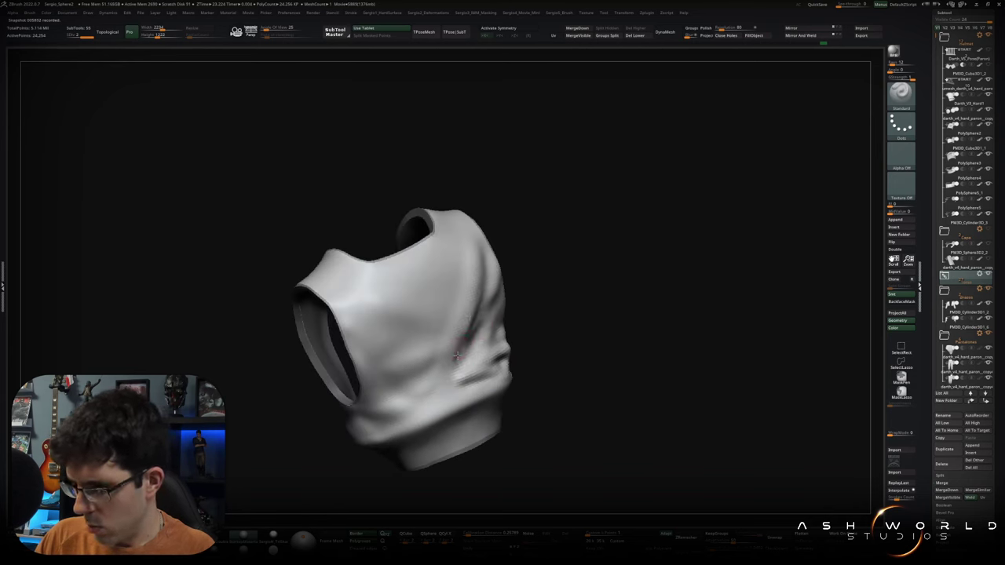
right_drag(461, 344, 442, 358)
drag(471, 353, 494, 284)
right_drag(468, 329, 487, 363)
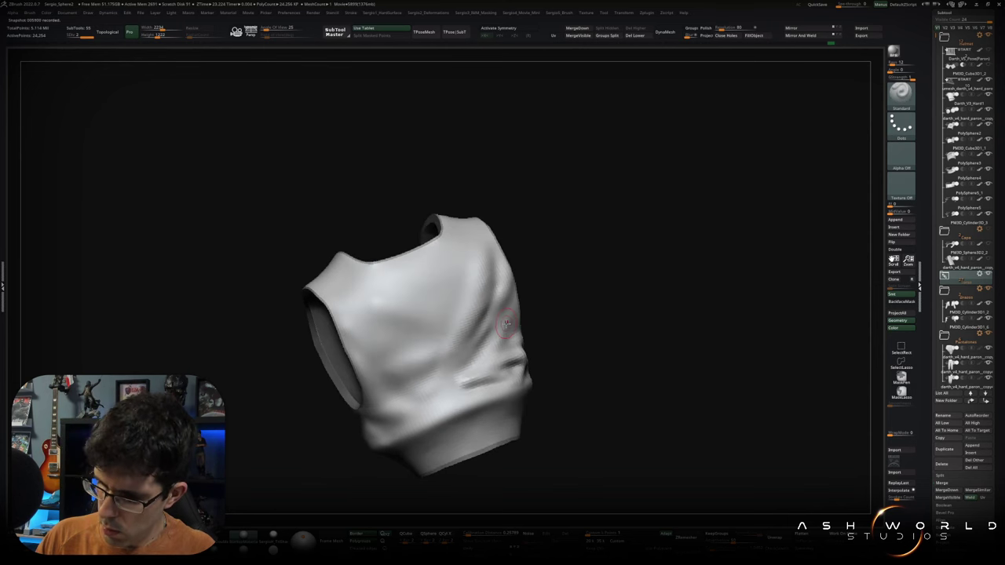
right_drag(460, 399, 393, 421)
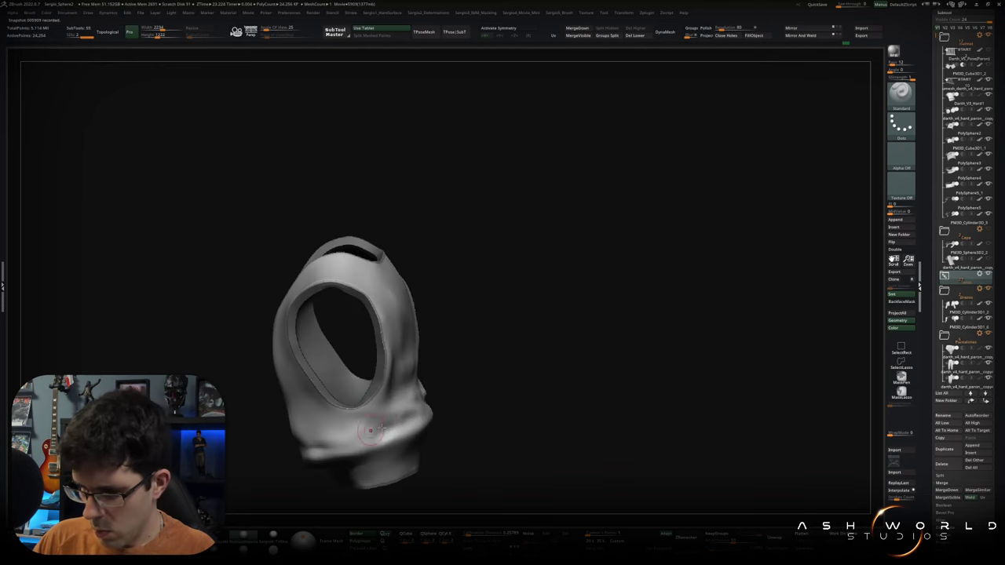
mouse_move(369, 426)
right_down()
mouse_move(542, 354)
mouse_move(509, 318)
right_up()
key(alt+s)
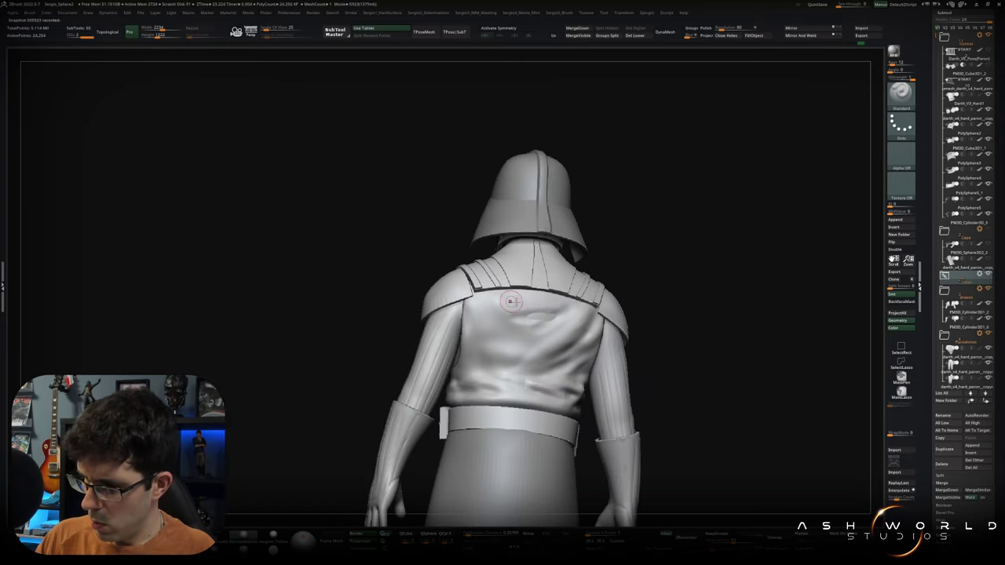
Orbit the figure from rear to front to review the upper back and torso.
right_drag(511, 300, 556, 310)
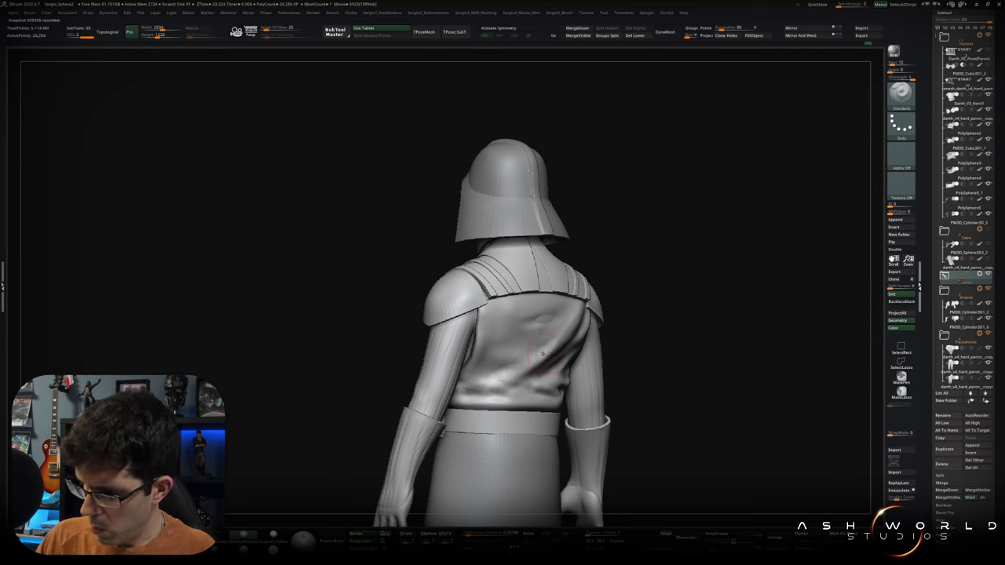
shift+right_drag(493, 343, 582, 319)
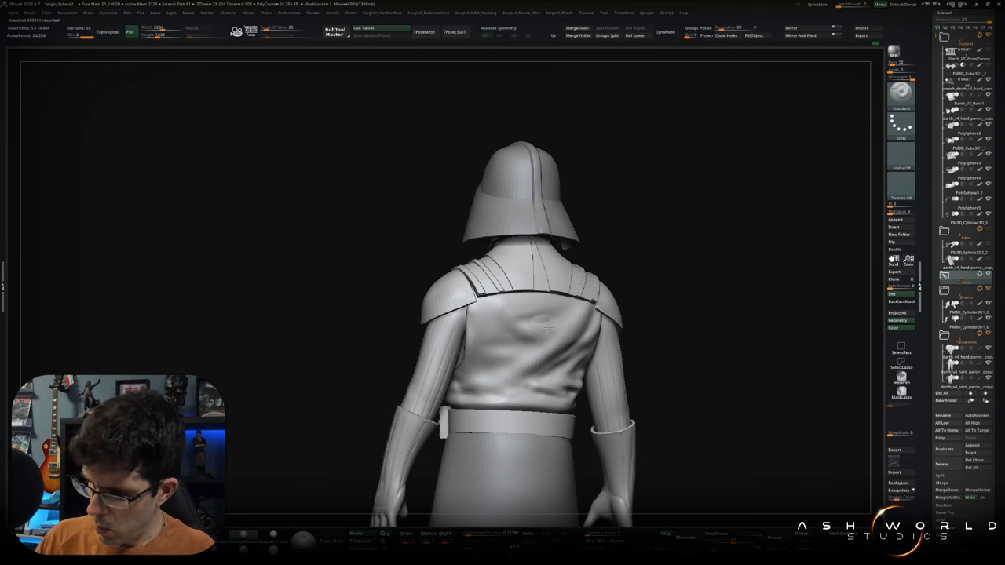
shift+right_drag(526, 306, 553, 329)
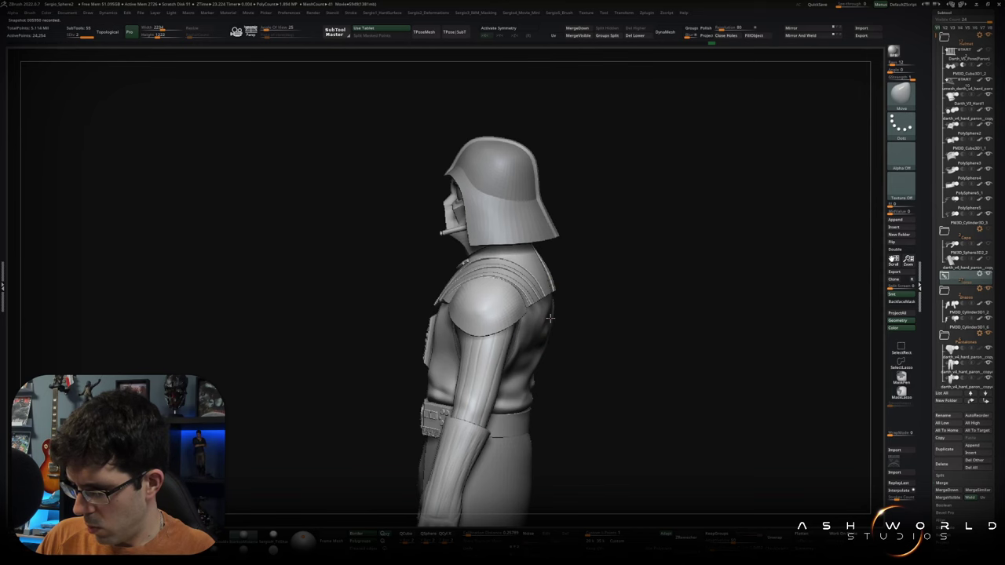
right_drag(550, 318, 547, 324)
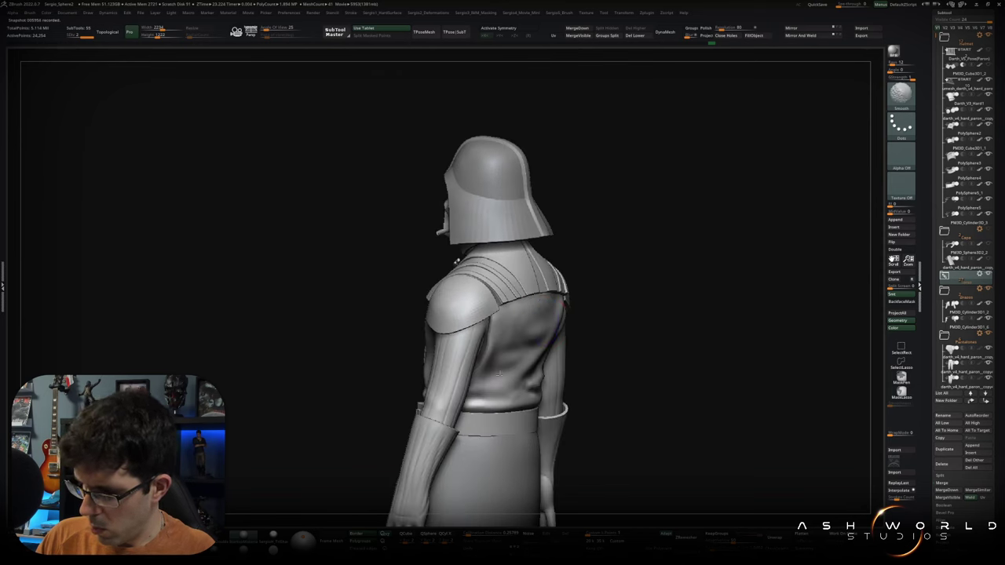
mouse_move(455, 261)
right_down()
mouse_move(612, 329)
mouse_move(588, 381)
mouse_move(526, 355)
mouse_move(542, 345)
mouse_move(509, 371)
mouse_move(519, 381)
mouse_move(502, 372)
right_up()
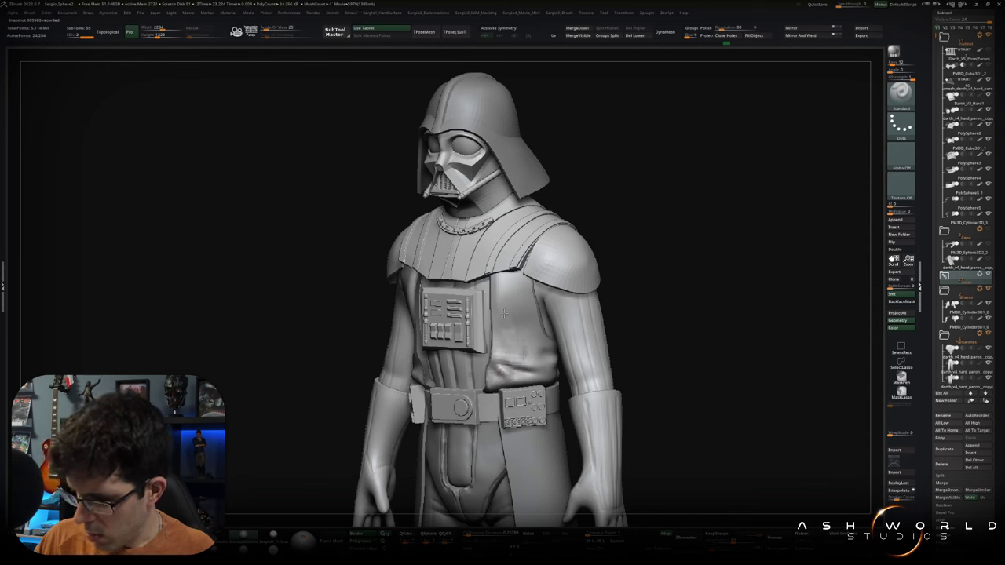
mouse_move(518, 310)
right_down()
mouse_move(525, 351)
mouse_move(508, 279)
right_up()
mouse_move(529, 359)
right_down()
mouse_move(534, 393)
mouse_move(522, 360)
right_up()
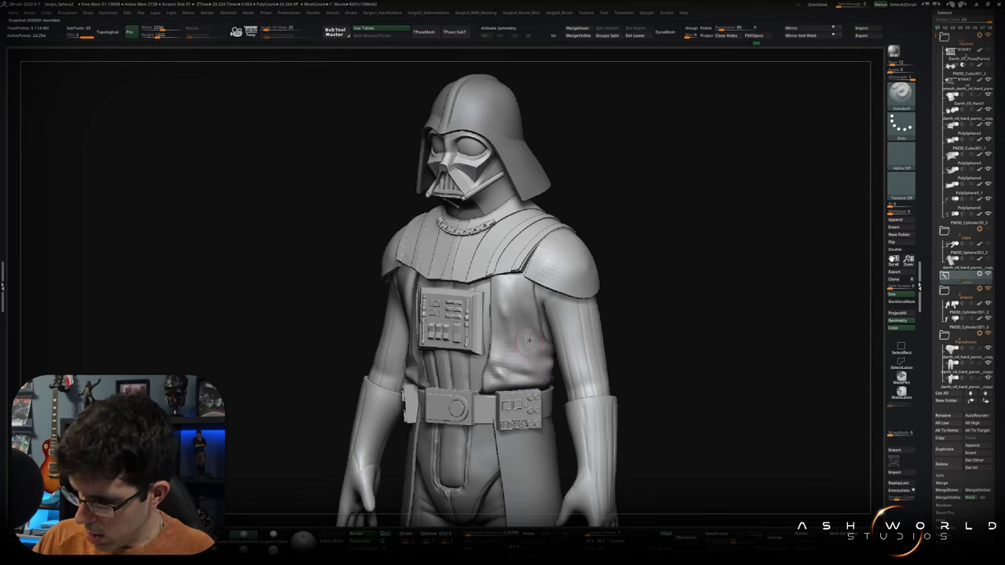
mouse_move(544, 336)
right_down()
mouse_move(522, 295)
mouse_move(397, 299)
right_up()
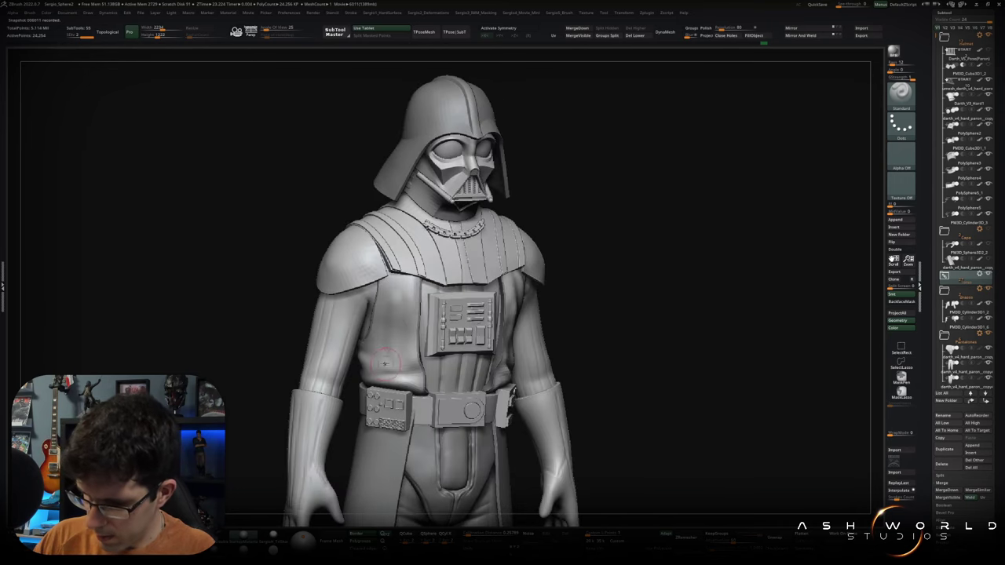
right_drag(385, 363, 377, 345)
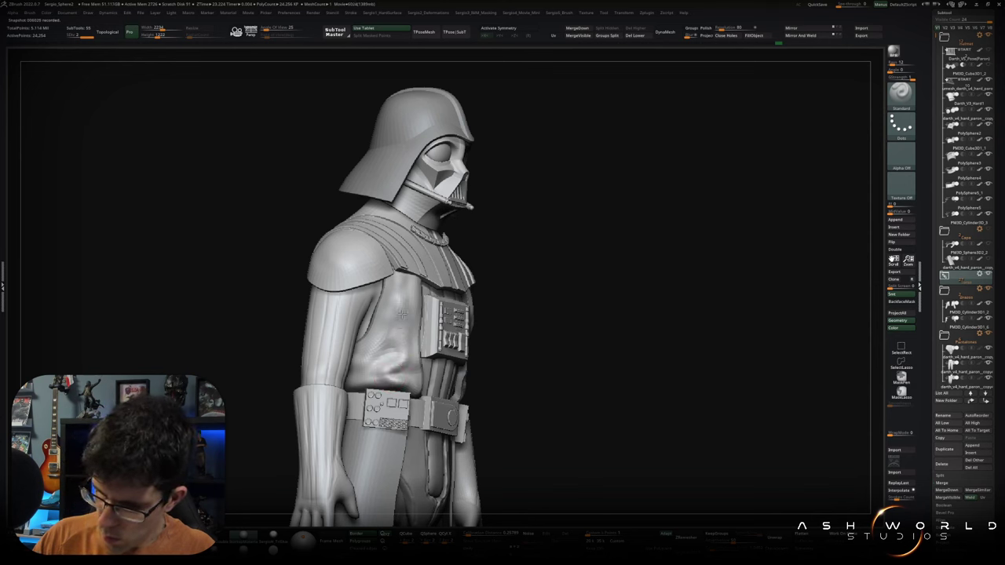
Solo the hood to check its back panel, then show the whole statue front-on.
key(alt+s)
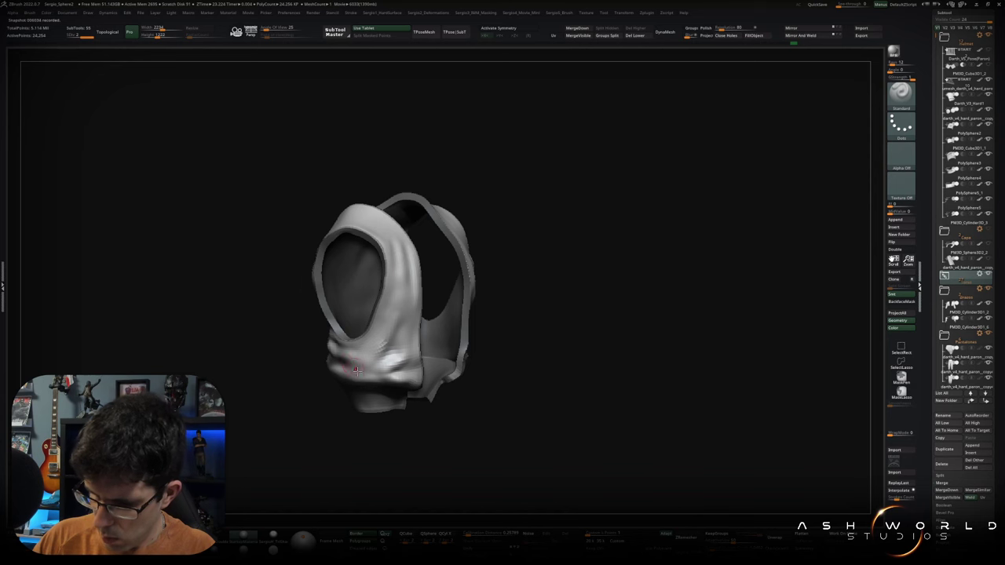
right_drag(351, 366, 353, 357)
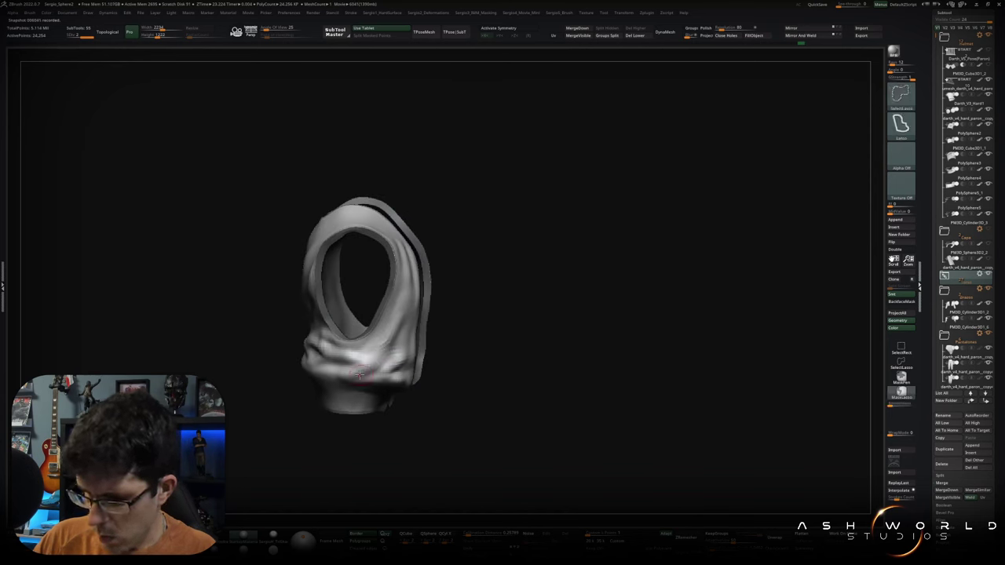
right_drag(385, 375, 374, 365)
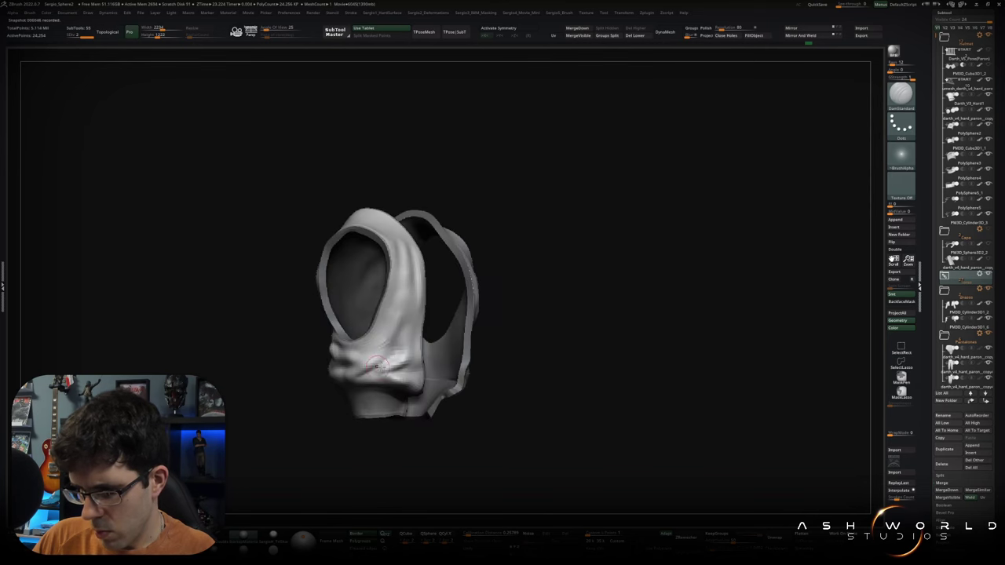
key(shift+s)
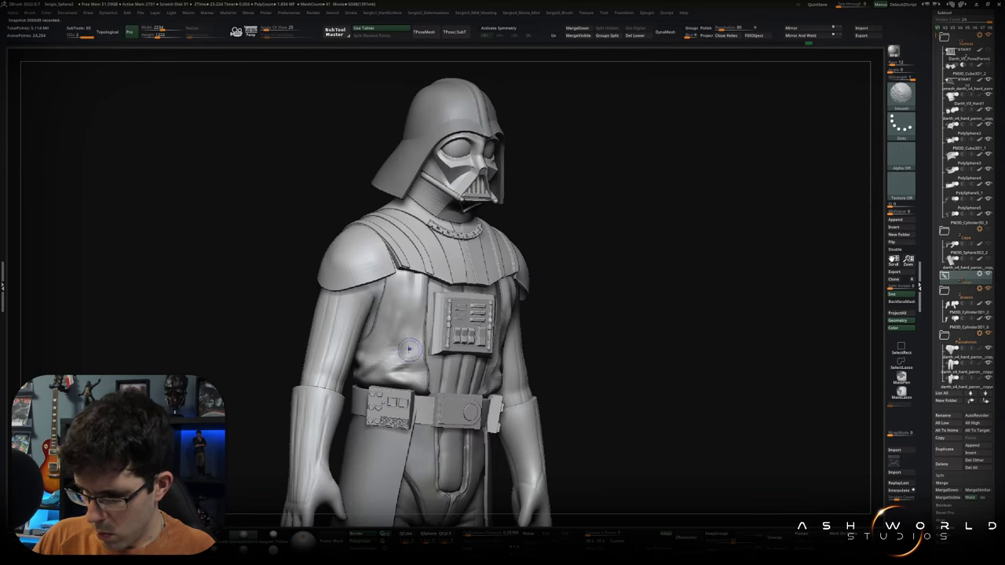
right_drag(398, 348, 483, 365)
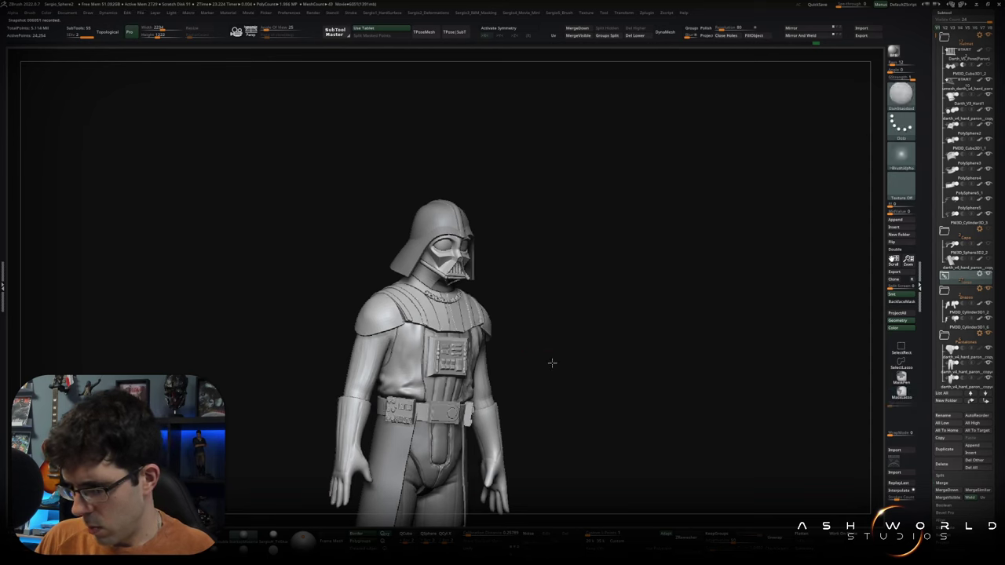
mouse_move(483, 365)
right_down()
mouse_move(472, 362)
mouse_move(557, 354)
mouse_move(566, 316)
right_up()
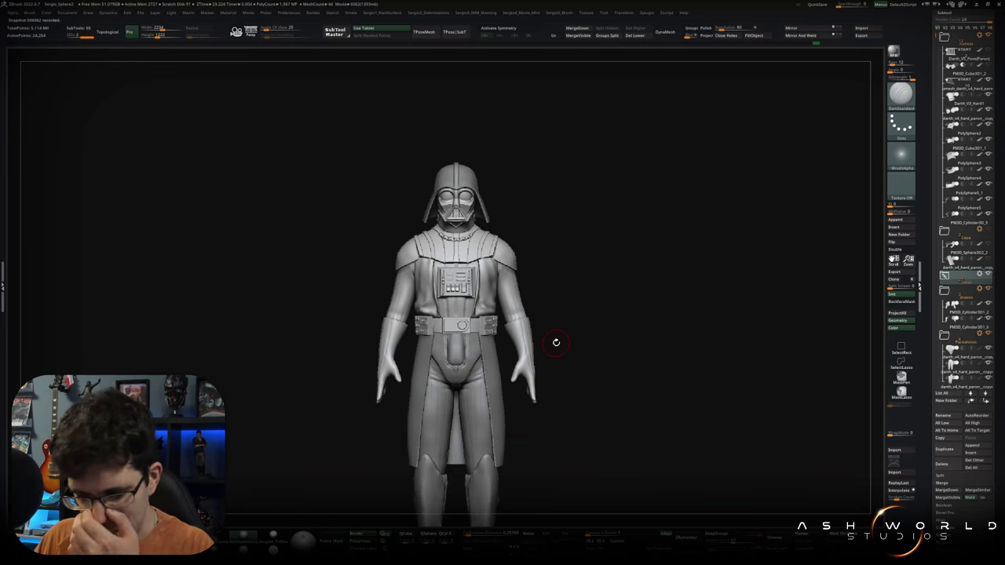
Lasso the area around the right boot, reshape the lower leg, then reframe the statue front-on.
key(f)
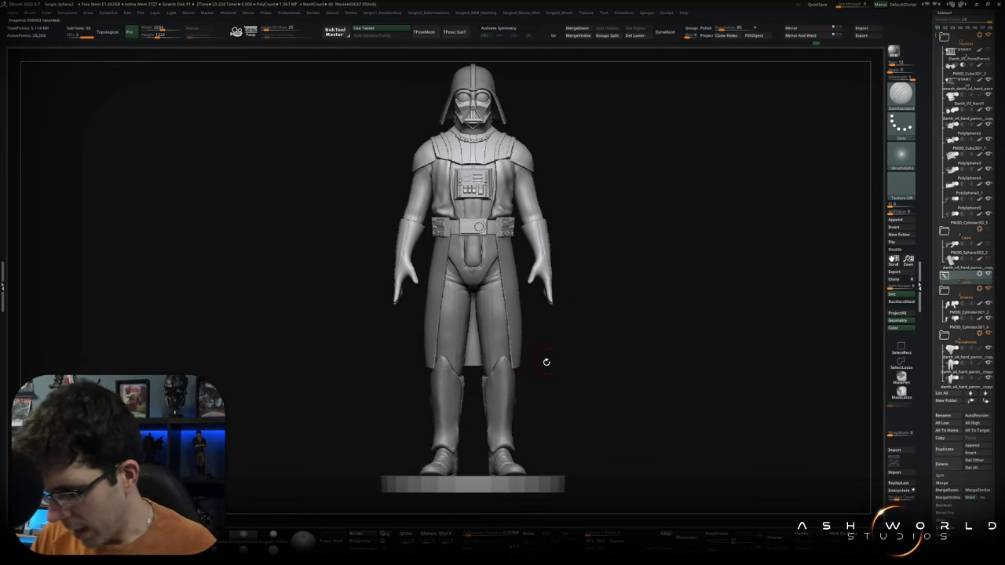
right_drag(487, 386, 561, 352)
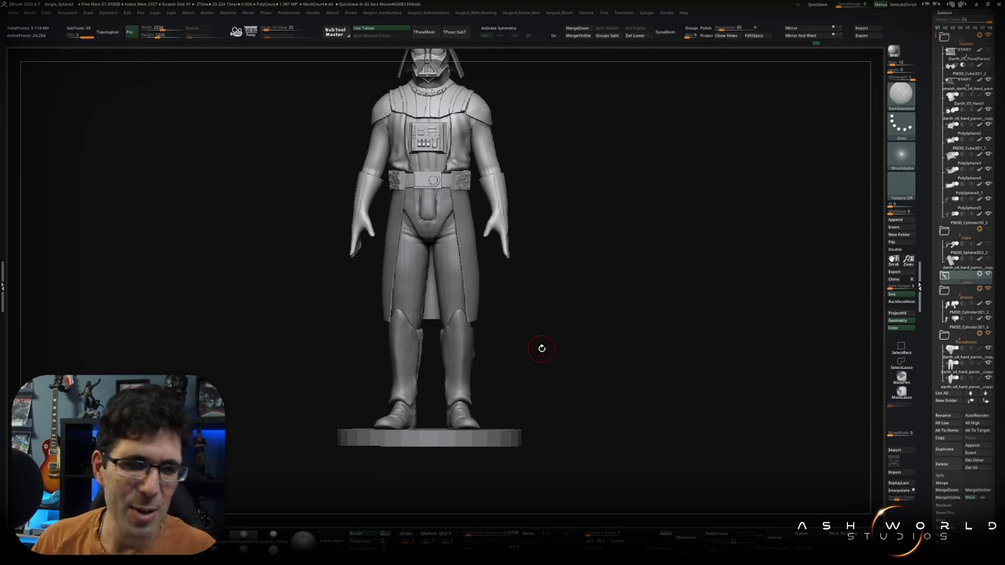
mouse_move(599, 314)
mouse_down()
mouse_move(613, 316)
mouse_move(430, 349)
mouse_up()
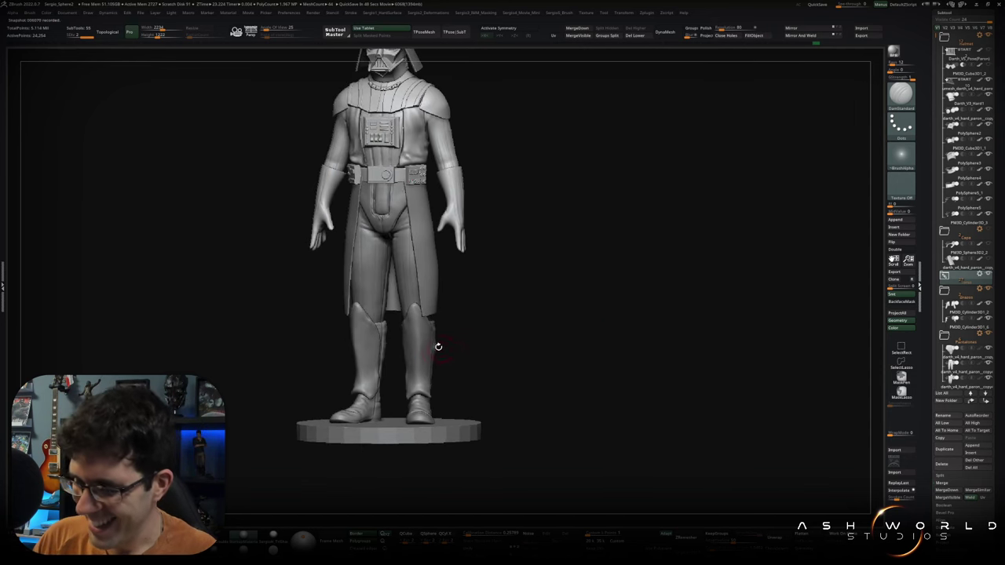
mouse_move(430, 348)
ctrl+shift+mouse_down()
mouse_move(440, 334)
mouse_move(417, 340)
ctrl+shift+mouse_up()
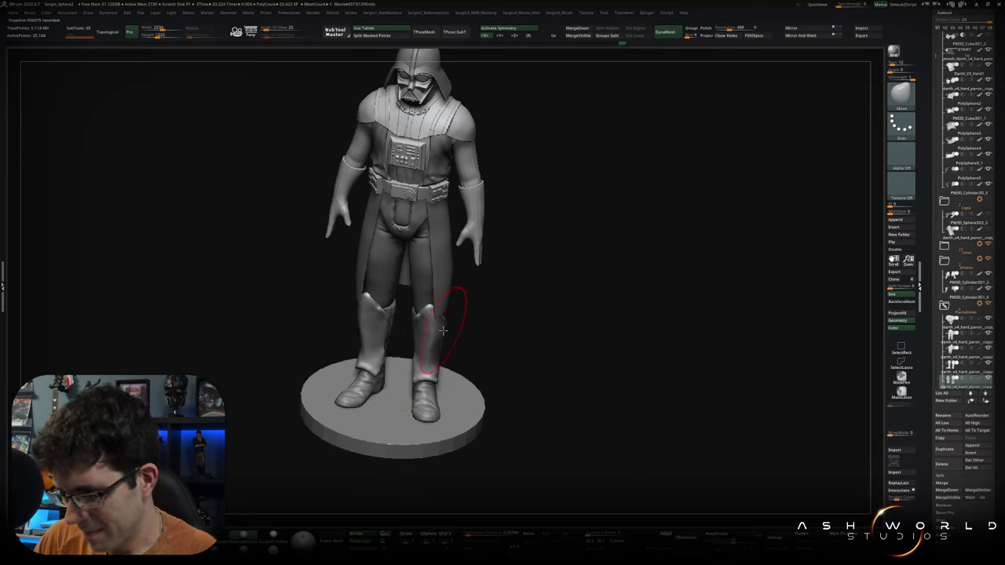
mouse_move(418, 362)
ctrl+shift+mouse_down()
mouse_move(461, 365)
mouse_move(437, 365)
mouse_move(436, 350)
mouse_move(408, 360)
ctrl+shift+mouse_up()
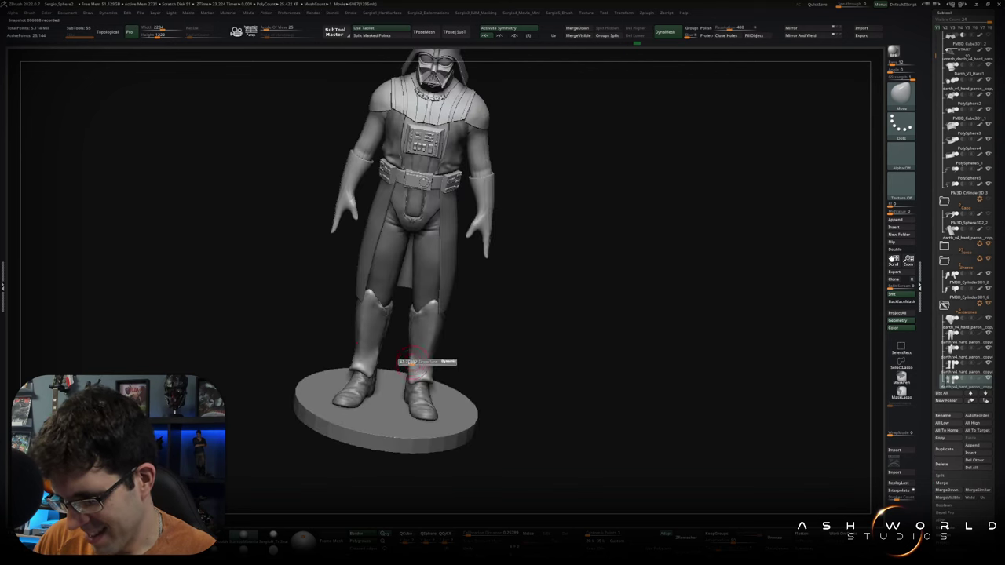
key(f)
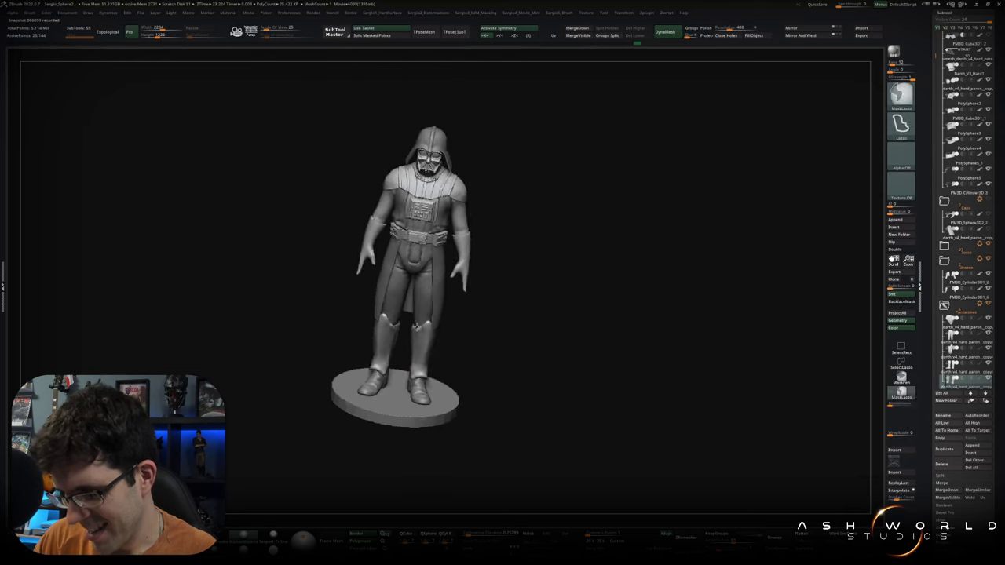
mouse_move(459, 325)
mouse_down()
mouse_move(480, 322)
mouse_move(485, 339)
mouse_move(487, 312)
mouse_up()
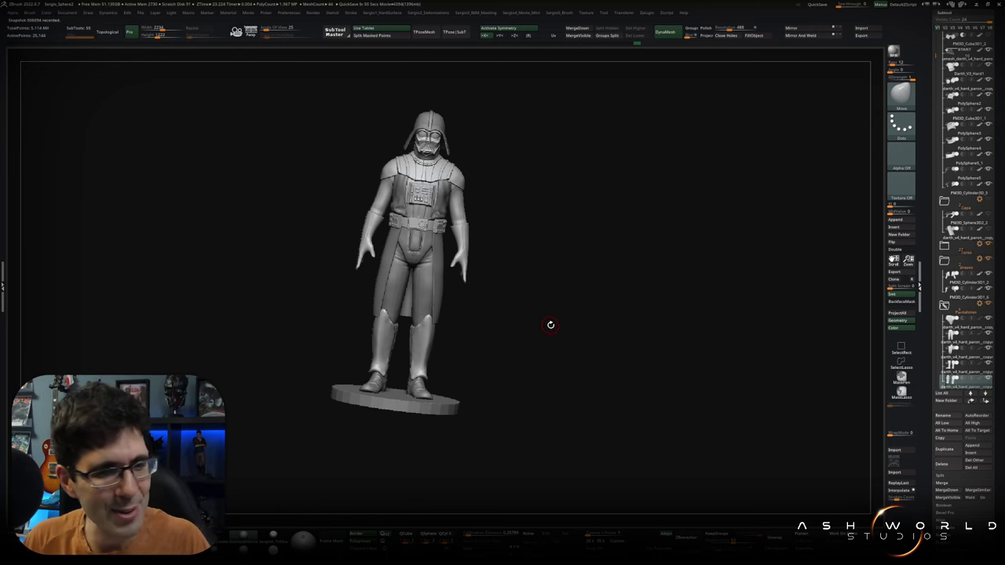
mouse_move(563, 336)
mouse_down()
mouse_move(550, 359)
mouse_move(550, 337)
mouse_move(576, 377)
mouse_up()
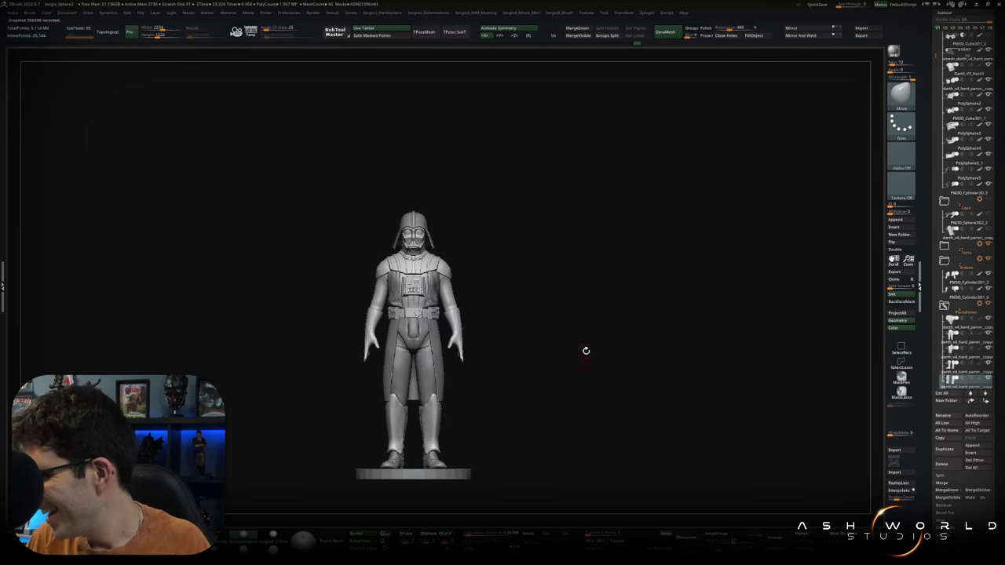
mouse_move(602, 327)
alt+mouse_down()
mouse_move(516, 332)
mouse_move(570, 328)
mouse_move(564, 349)
alt+mouse_up()
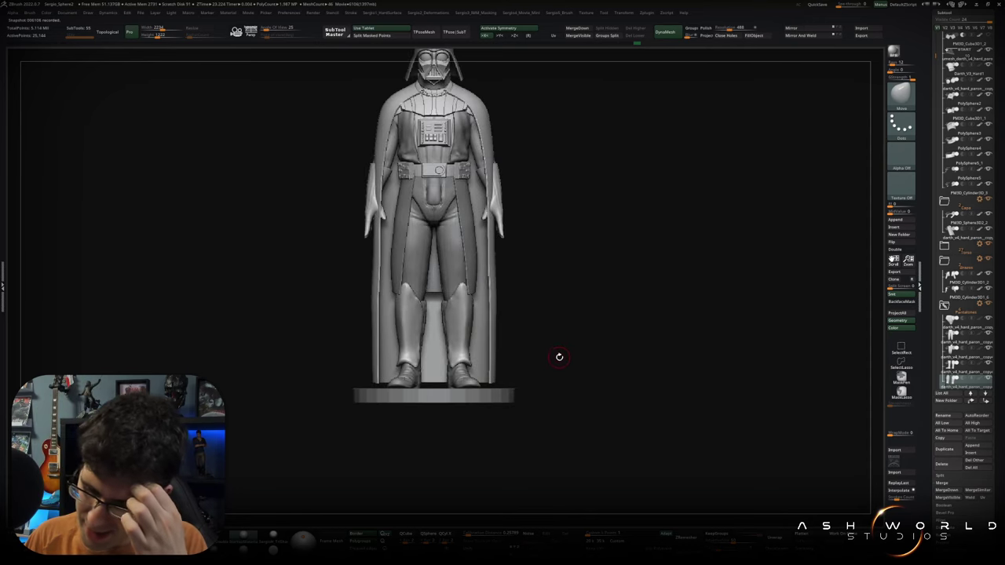
Orbit and zoom around the statue to review the full-length cape from side to front.
drag(565, 351, 560, 374)
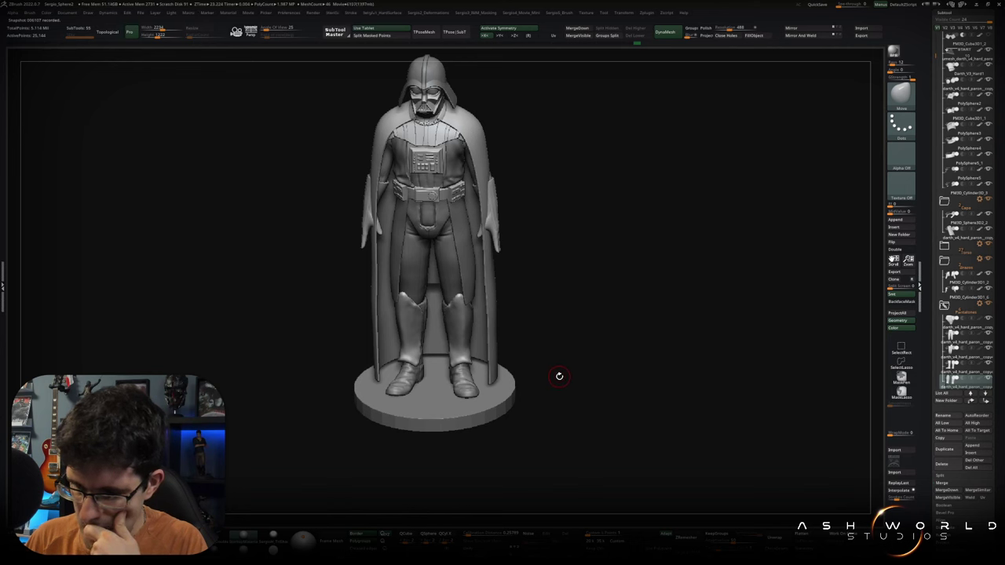
mouse_move(560, 374)
mouse_down()
mouse_move(523, 352)
mouse_move(497, 380)
mouse_move(545, 339)
mouse_move(552, 372)
mouse_move(555, 342)
mouse_move(547, 361)
mouse_move(557, 366)
mouse_move(567, 330)
mouse_move(527, 353)
mouse_up()
mouse_move(538, 354)
mouse_down()
mouse_move(578, 320)
mouse_move(562, 365)
mouse_move(481, 378)
mouse_move(529, 372)
mouse_move(527, 359)
mouse_move(536, 361)
mouse_move(526, 397)
mouse_move(521, 365)
mouse_move(502, 385)
mouse_up()
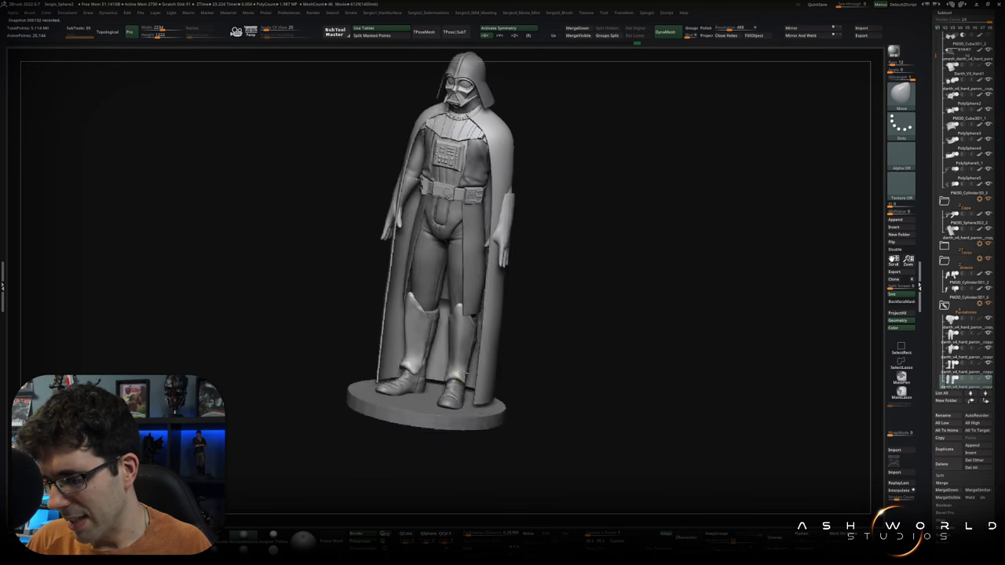
scroll(480, 407, up, 3)
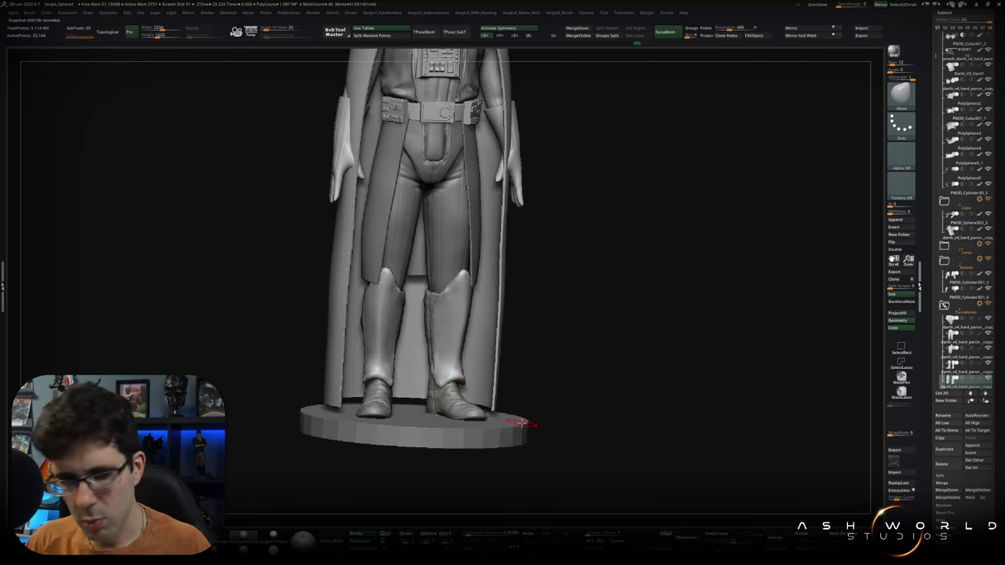
drag(583, 323, 550, 309)
alt+drag(578, 363, 547, 321)
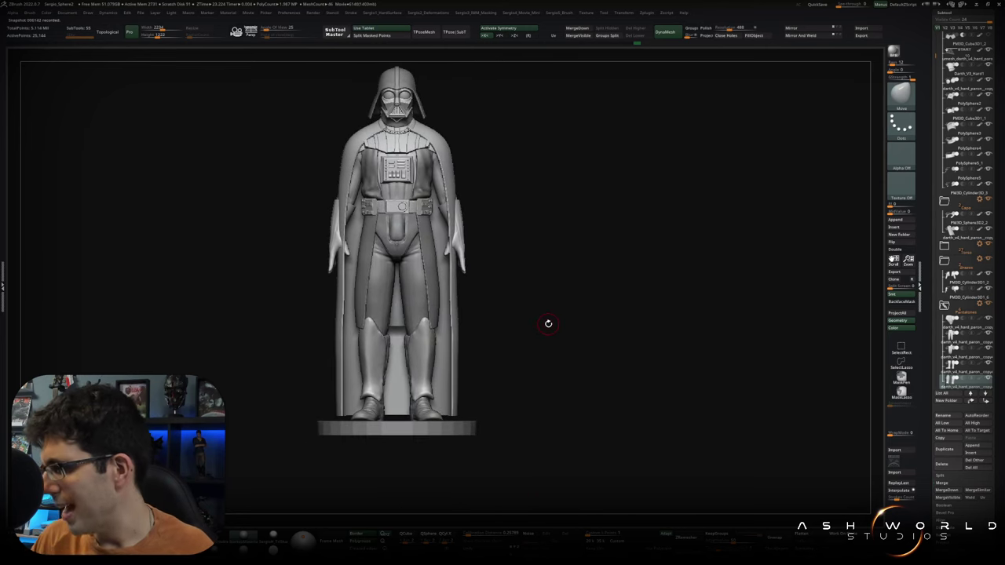
scroll(926, 145, up, 2)
key(ctrl)
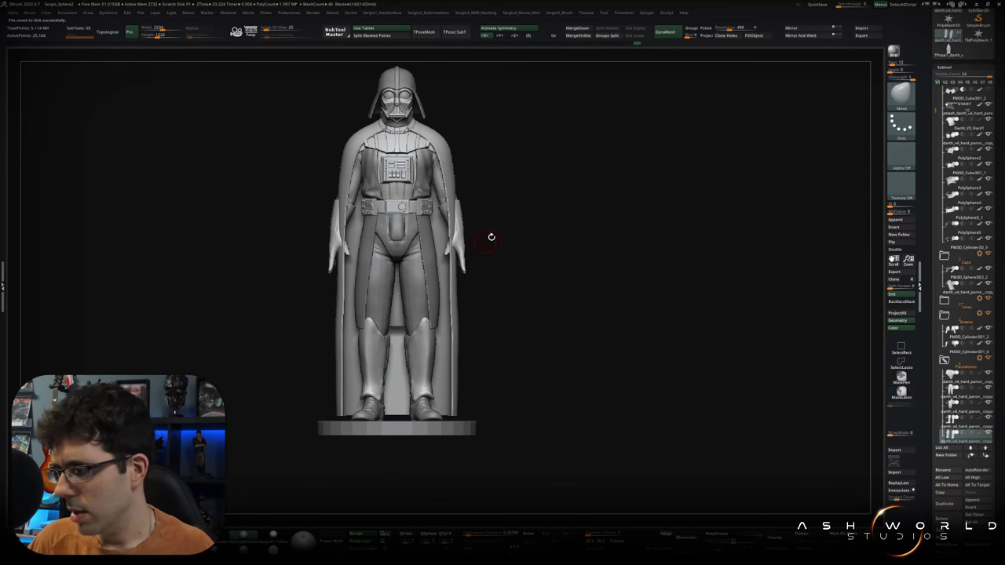
Pause the session recording and save it as a ZBrush movie.
scroll(929, 84, up, 3)
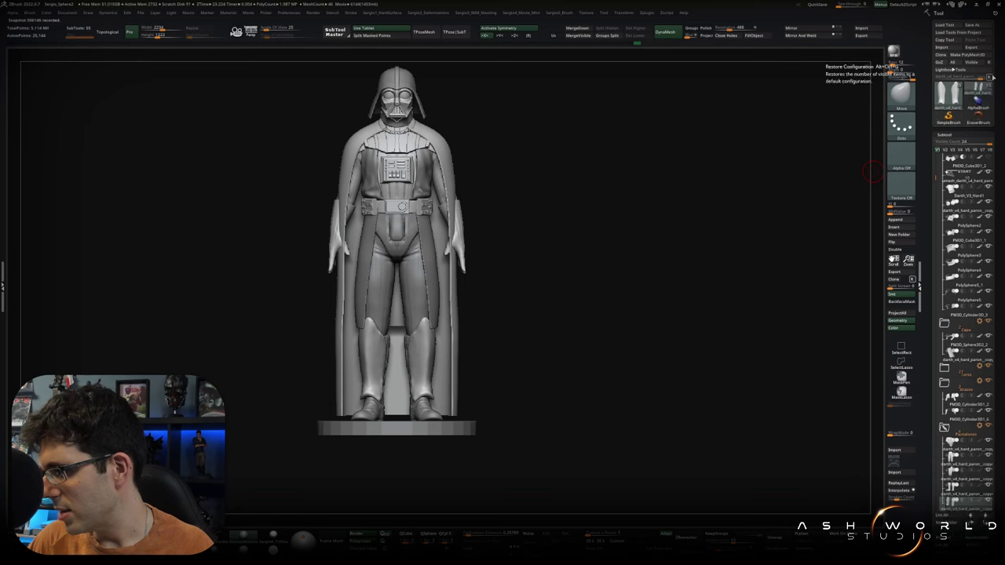
key(m)
click(550, 134)
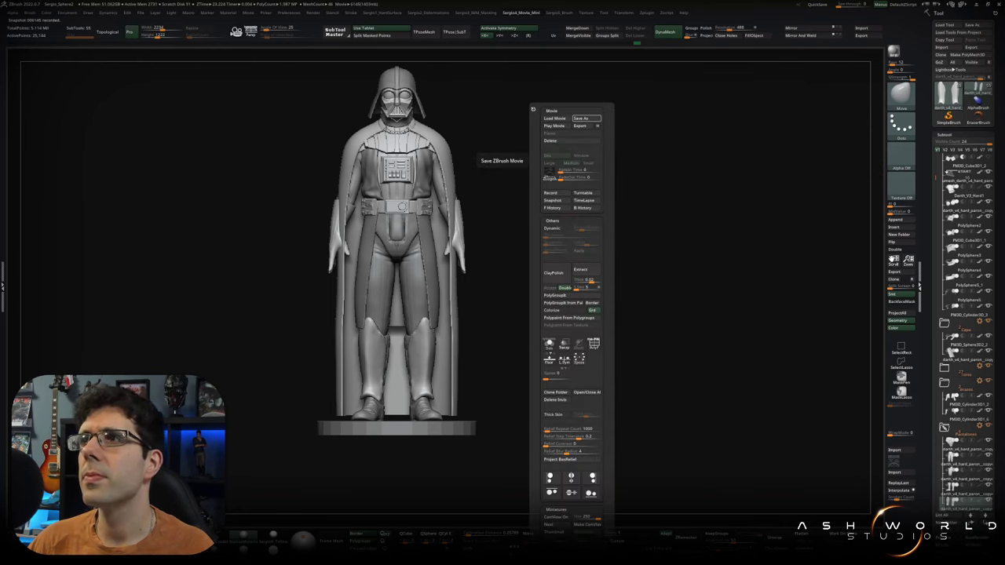
click(588, 118)
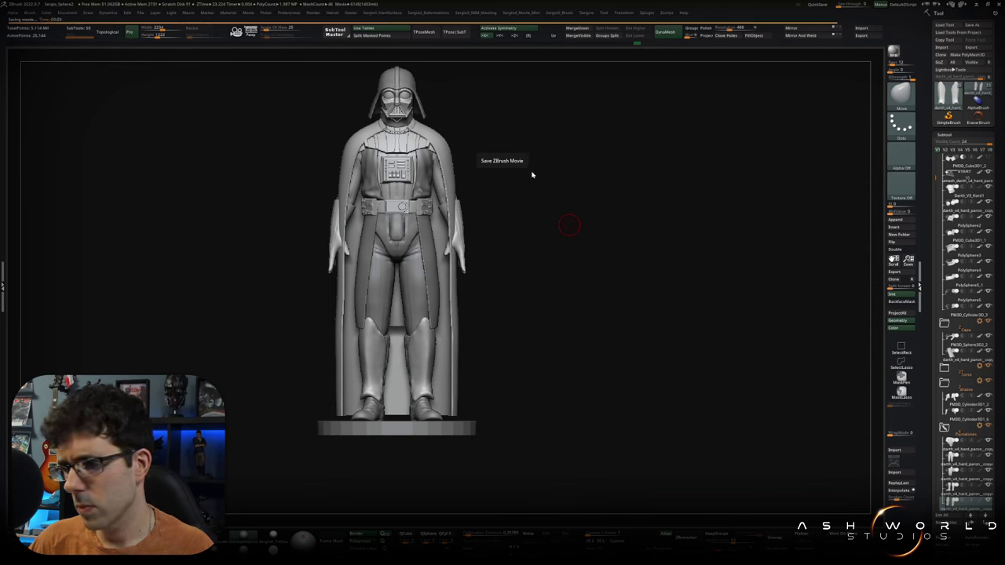
Record a TimeLapse snapshot of the statue and turn it to a three-quarter view.
key(space)
click(578, 201)
mouse_move(388, 206)
right_down()
mouse_move(420, 224)
mouse_move(479, 214)
mouse_move(644, 294)
mouse_move(649, 312)
mouse_move(625, 334)
mouse_move(499, 373)
right_up()
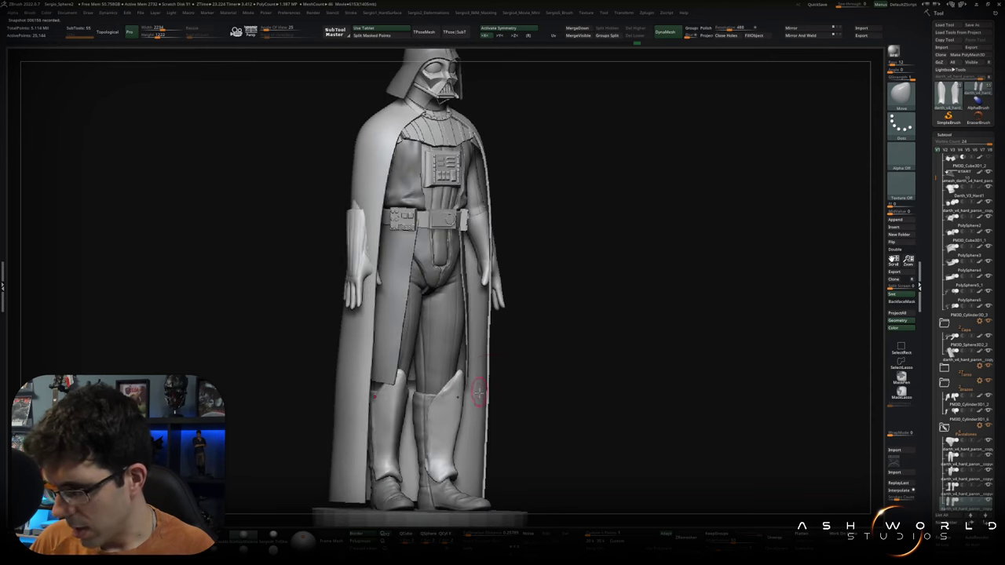
ctrl+shift+drag(471, 336, 458, 420)
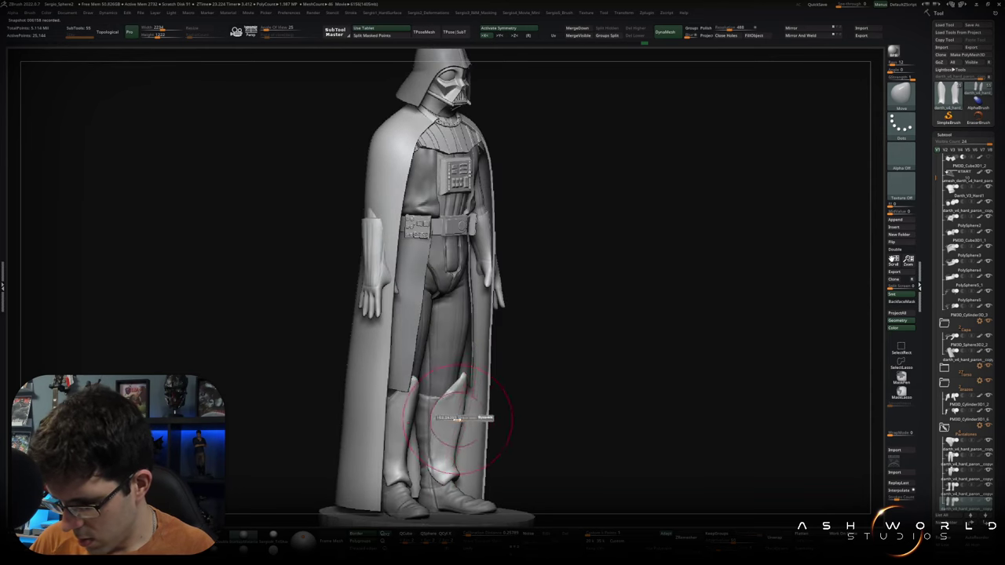
Turn the statue front-on, tilt up toward the boots, and solo the boots subtool.
mouse_move(457, 420)
right_down()
mouse_move(460, 377)
mouse_move(467, 421)
mouse_move(442, 431)
right_up()
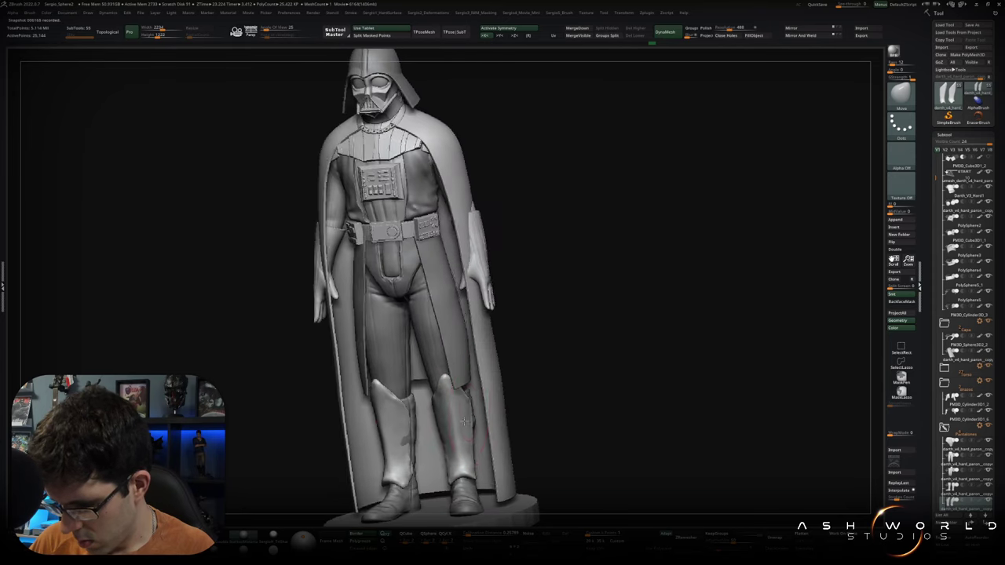
ctrl+shift+drag(442, 431, 439, 425)
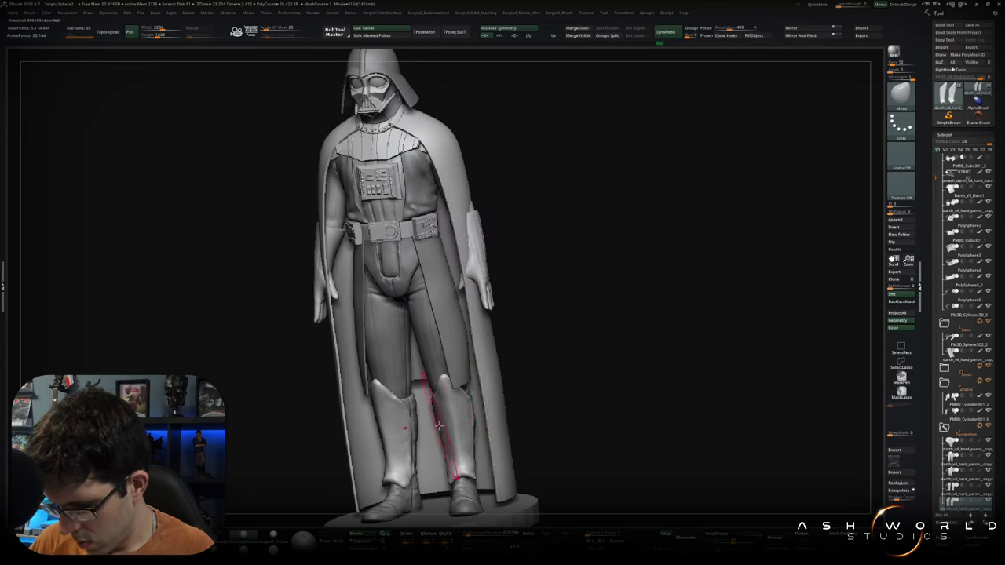
right_drag(434, 413, 408, 409)
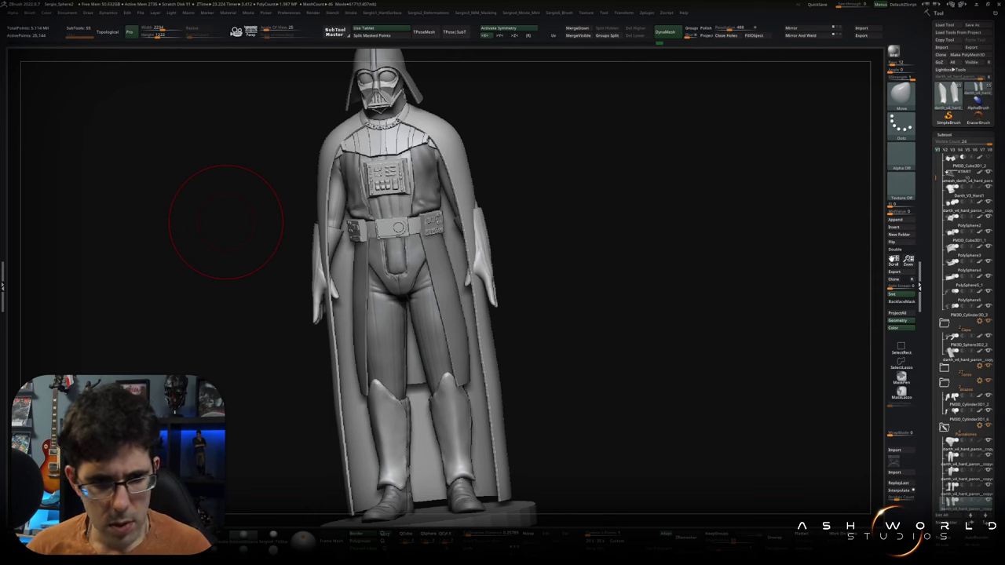
mouse_move(226, 222)
mouse_down()
mouse_move(579, 348)
mouse_move(544, 348)
mouse_up()
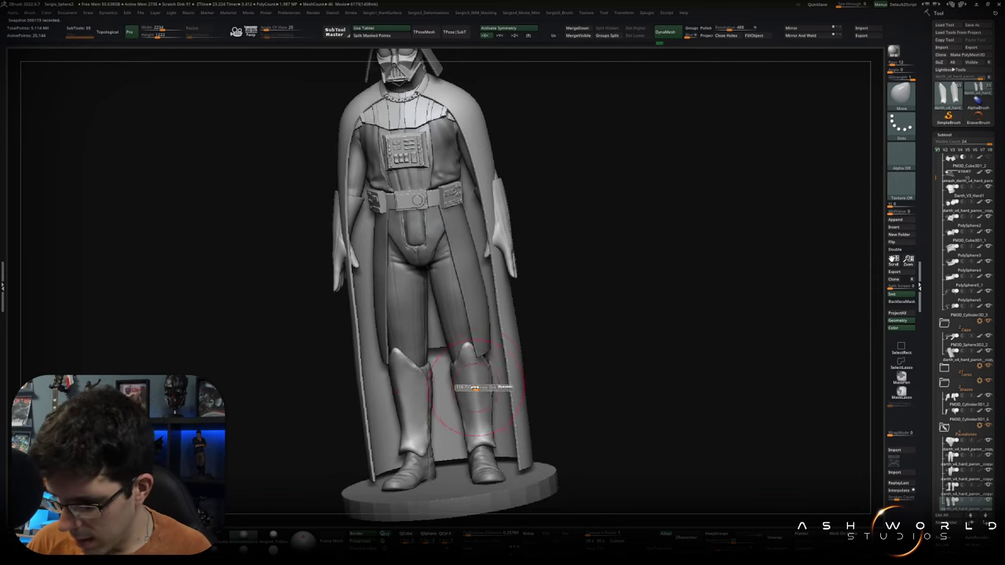
ctrl+shift+click(473, 366)
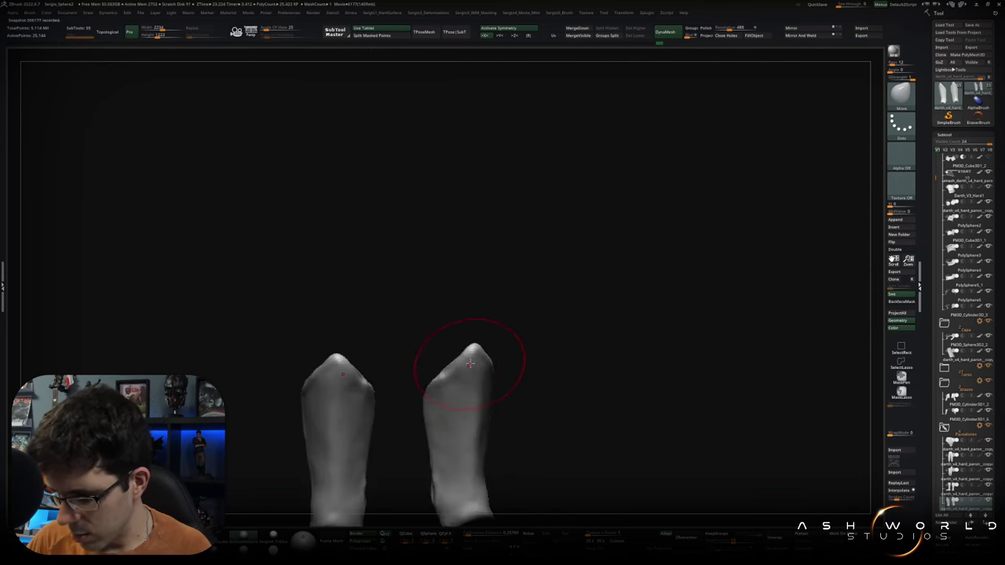
Carve a DamStandard crease down the front of both boots, working symmetrically.
key(ctrl)
mouse_move(470, 357)
right_down()
mouse_move(482, 410)
mouse_move(491, 400)
mouse_move(458, 359)
right_up()
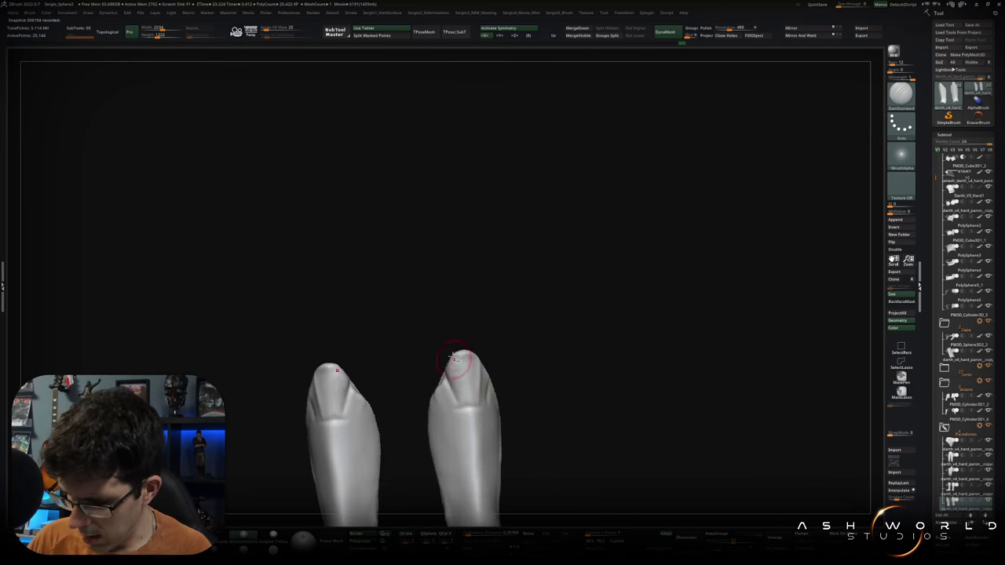
right_drag(458, 405, 463, 392)
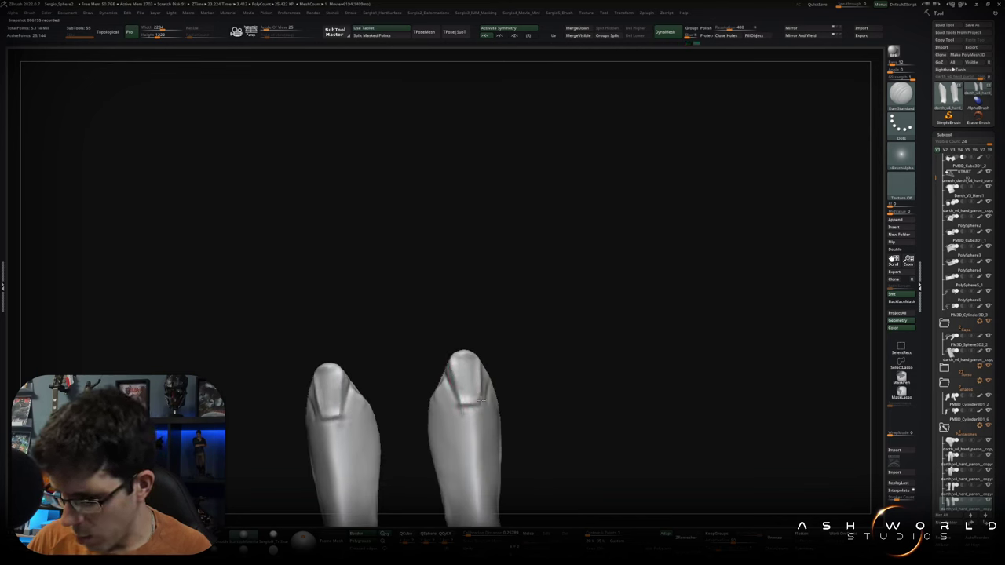
key(b)
key(m)
key(v)
mouse_move(477, 360)
right_down()
mouse_move(486, 359)
mouse_move(459, 383)
right_up()
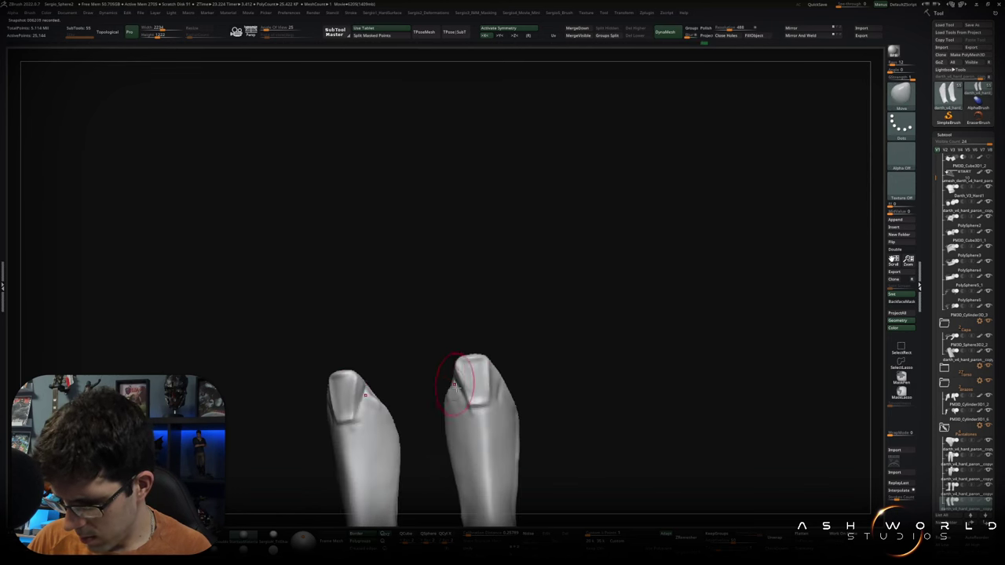
mouse_move(488, 390)
right_down()
mouse_move(471, 359)
mouse_move(477, 332)
right_up()
key(b)
key(d)
key(s)
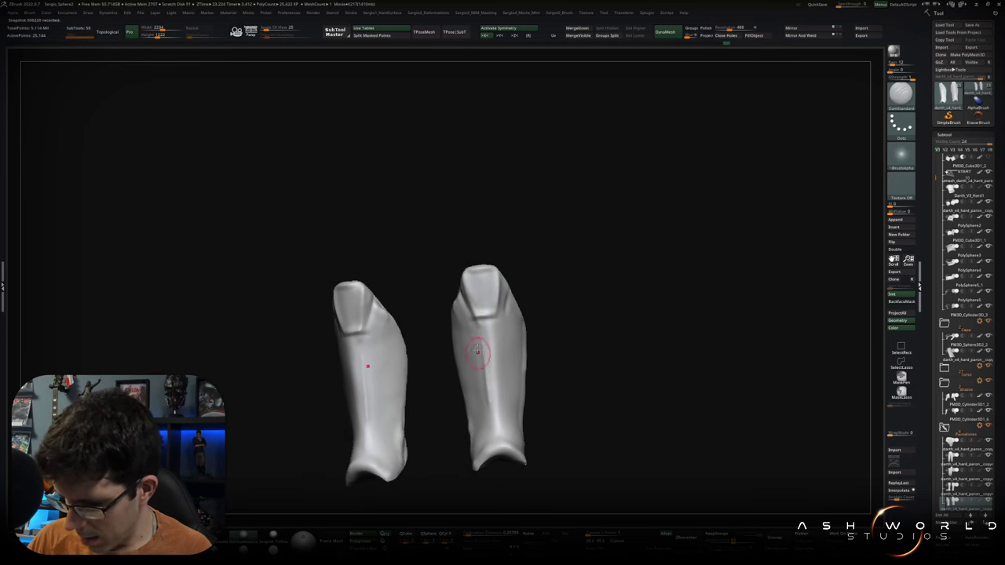
drag(478, 346, 507, 458)
right_drag(507, 458, 493, 459)
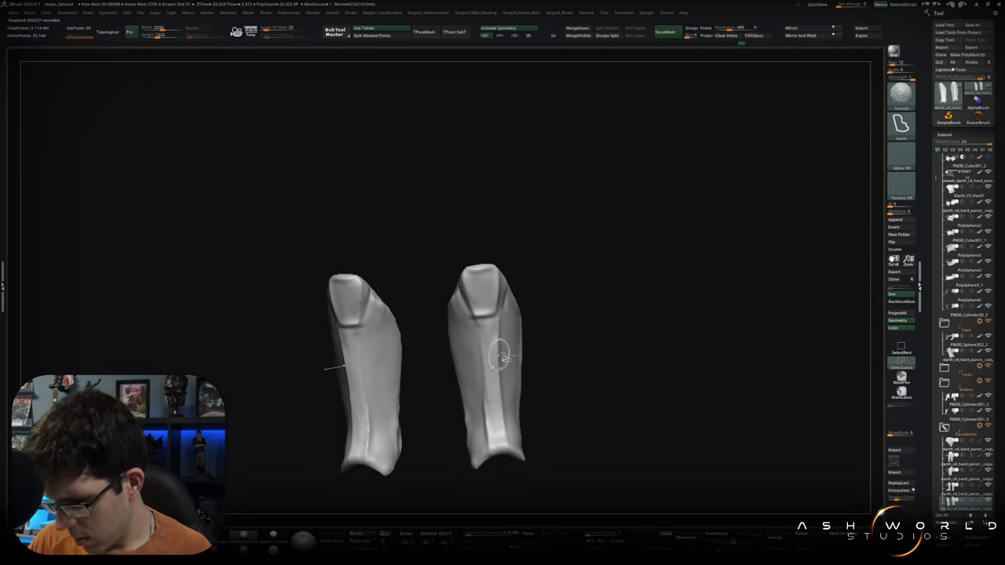
Flatten and reshape the lower shins of both boots with TrimDynamic and Move.
key(b)
key(t)
key(d)
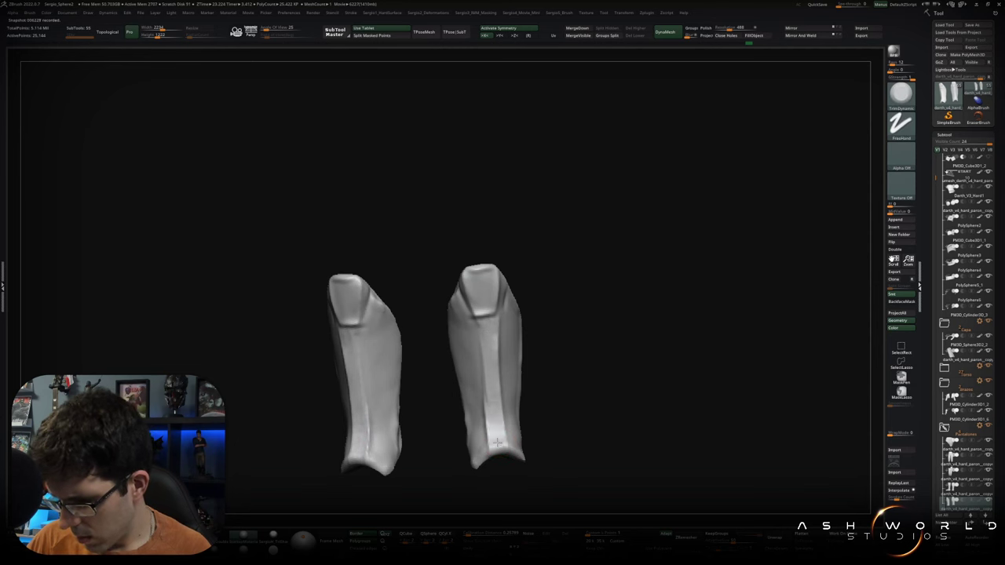
right_drag(514, 453, 494, 428)
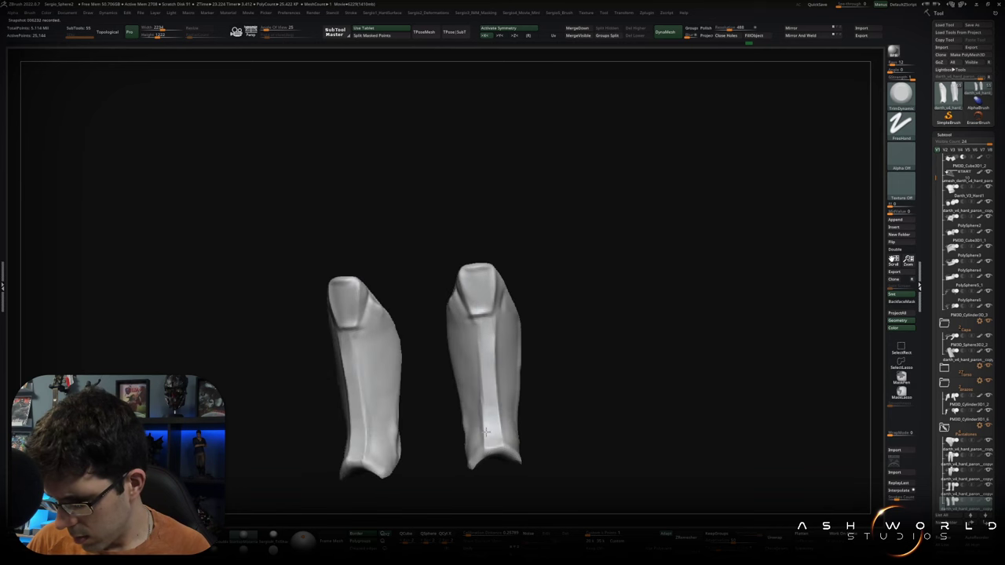
key(b)
key(m)
key(v)
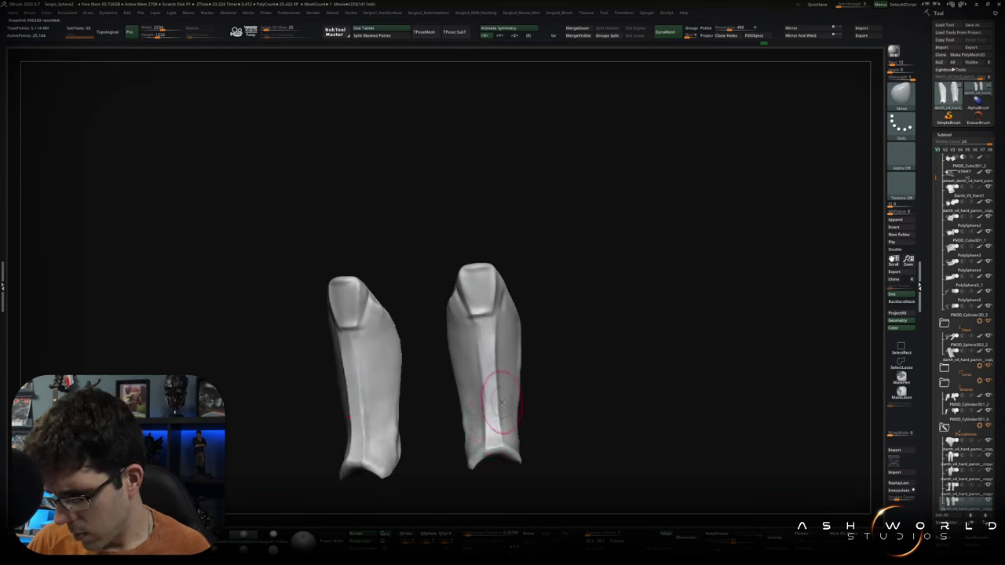
drag(505, 426, 502, 449)
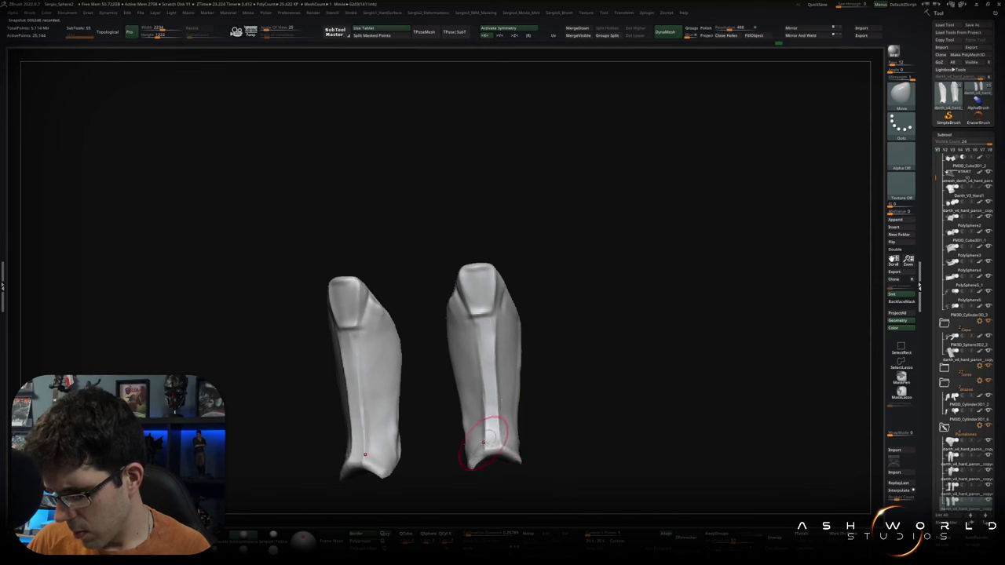
right_drag(494, 332, 497, 318)
key(b)
key(t)
key(d)
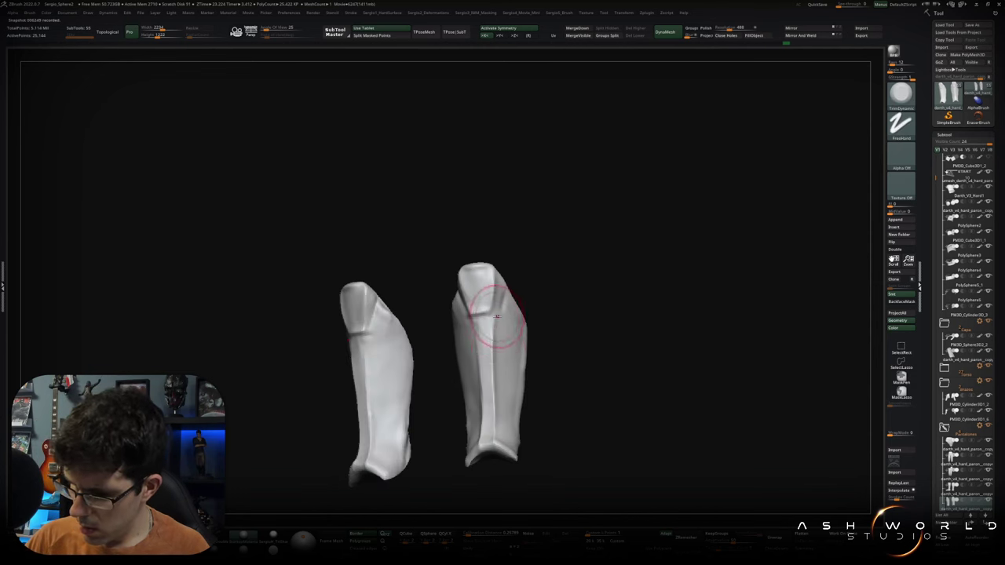
right_drag(495, 357, 471, 369)
right_drag(474, 427, 478, 337)
Inspect the boots from the top, front and side with DamStandard ready for more creasing.
key(b)
key(d)
key(s)
mouse_move(446, 296)
right_down()
mouse_move(433, 303)
mouse_move(459, 279)
mouse_move(442, 275)
mouse_move(422, 295)
mouse_move(495, 235)
mouse_move(458, 279)
mouse_move(483, 263)
right_up()
mouse_move(498, 274)
right_down()
mouse_move(461, 275)
mouse_move(549, 303)
right_up()
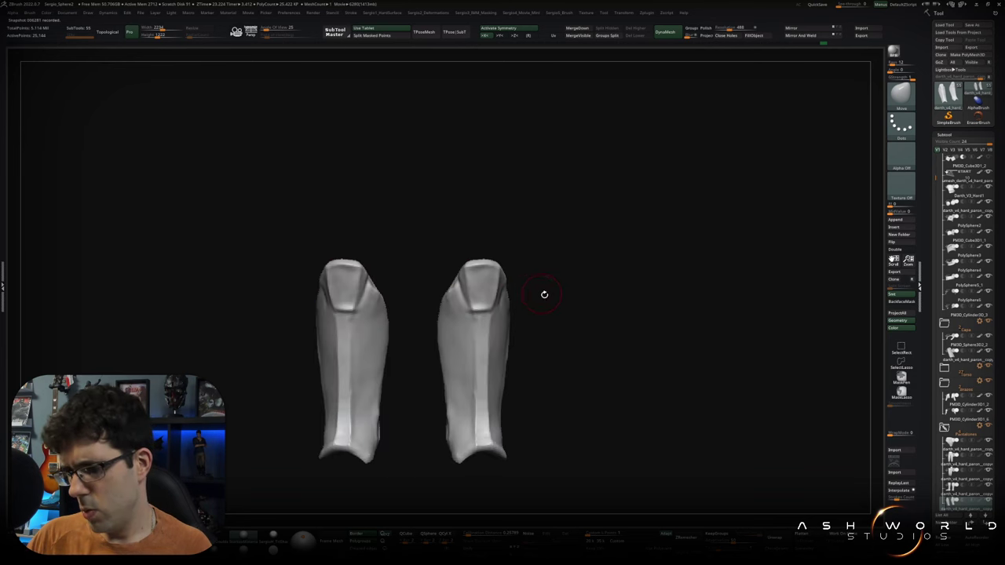
right_drag(442, 340, 457, 340)
key(b)
key(d)
key(s)
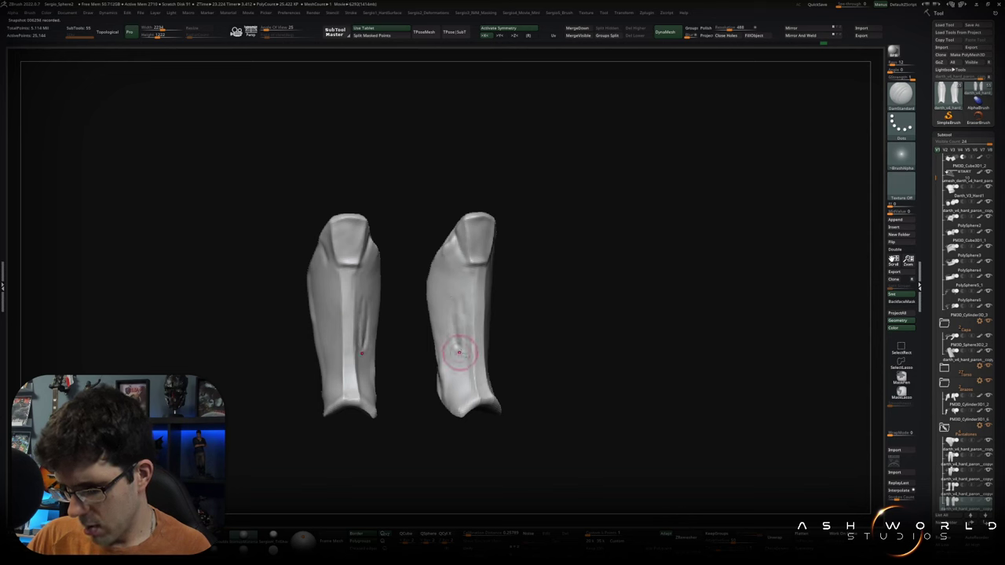
mouse_move(460, 338)
right_down()
mouse_move(464, 348)
mouse_move(493, 332)
right_up()
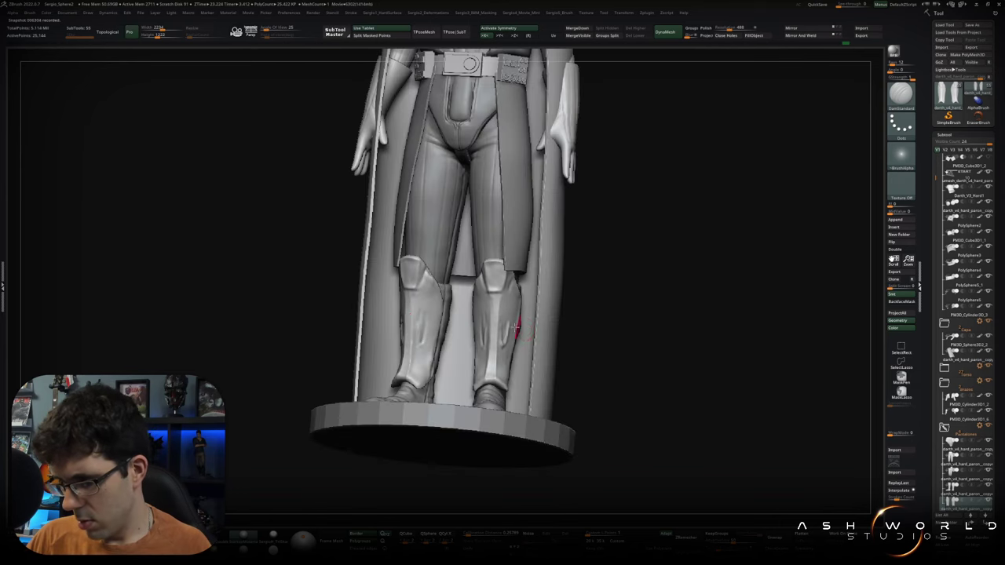
right_drag(508, 328, 507, 326)
mouse_move(477, 282)
right_down()
mouse_move(521, 289)
mouse_move(518, 302)
right_up()
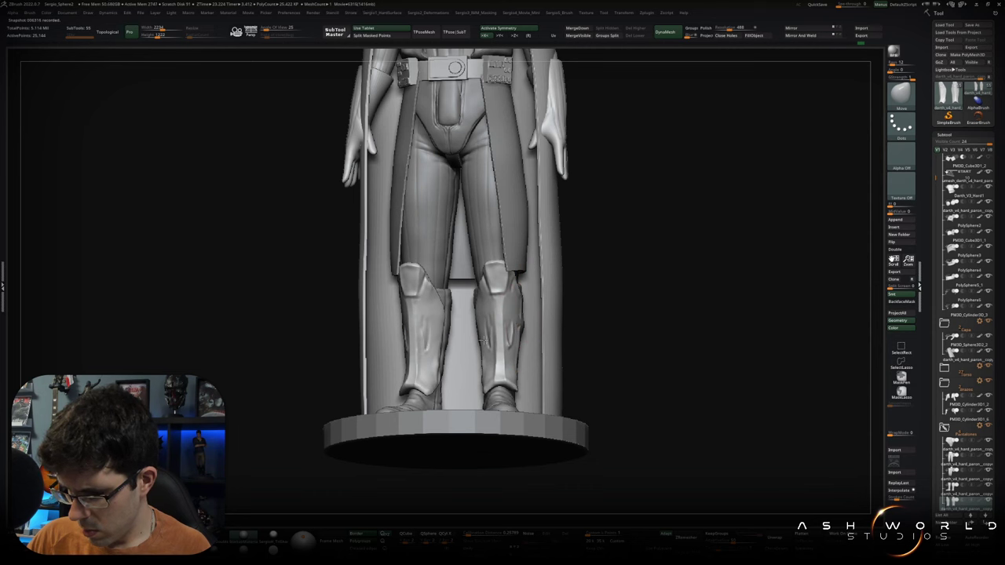
alt+click(521, 328)
mouse_move(521, 329)
right_down()
mouse_move(520, 307)
mouse_move(538, 320)
right_up()
right_drag(466, 327, 525, 320)
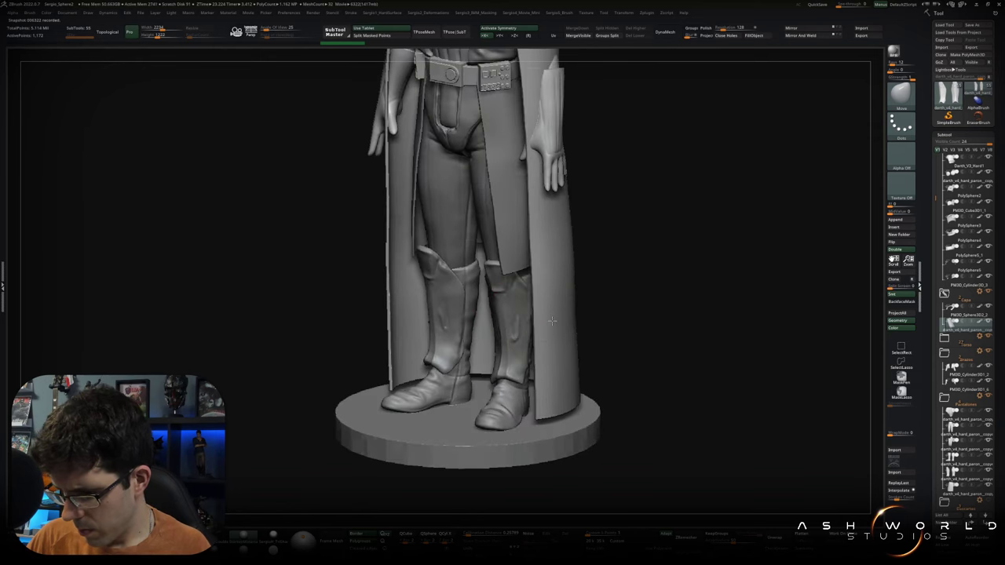
alt+click(504, 309)
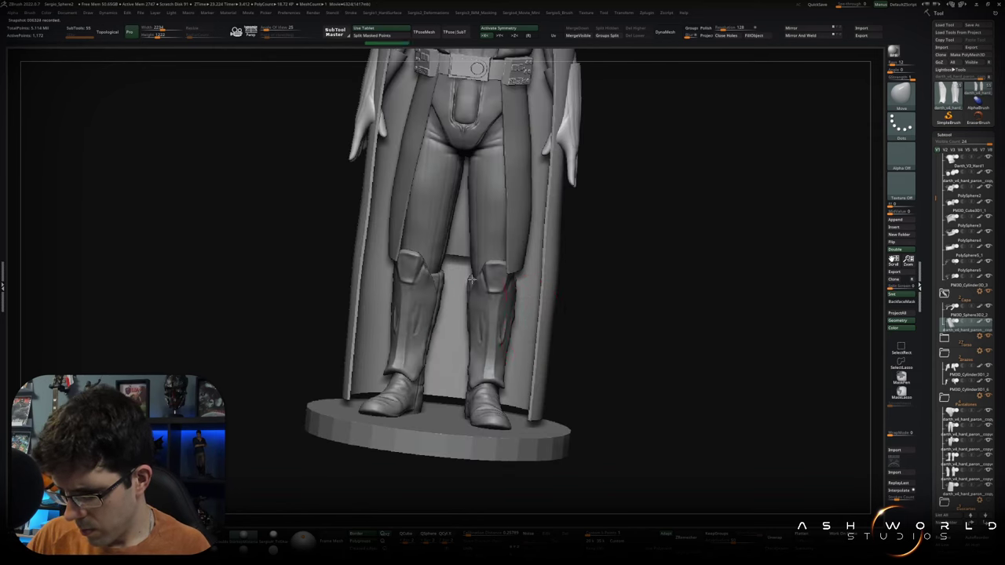
right_drag(471, 290, 514, 318)
ctrl+shift+click(516, 321)
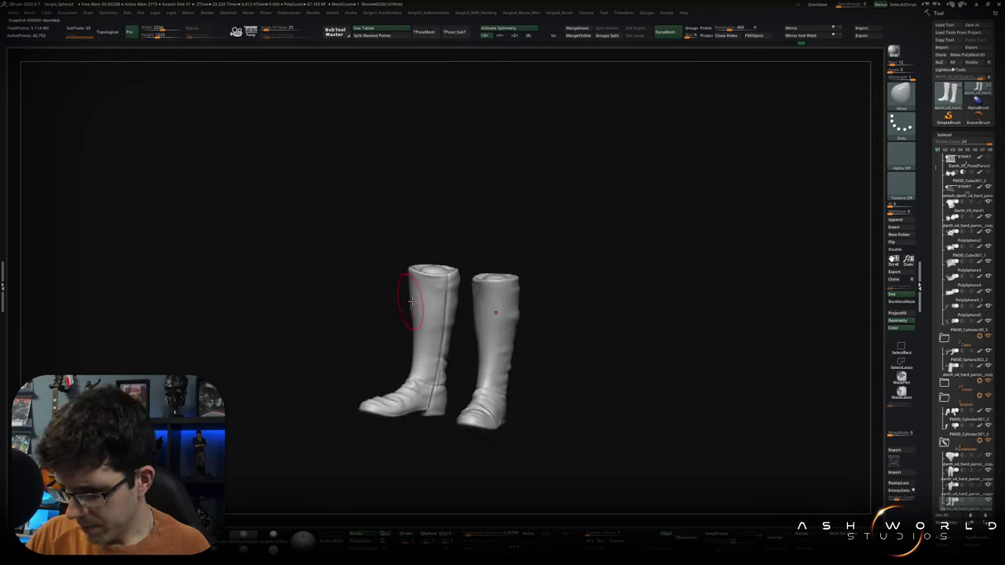
right_drag(410, 289, 407, 301)
ctrl+shift+click(581, 345)
mouse_move(581, 346)
right_down()
mouse_move(601, 348)
mouse_move(579, 314)
mouse_move(552, 354)
right_up()
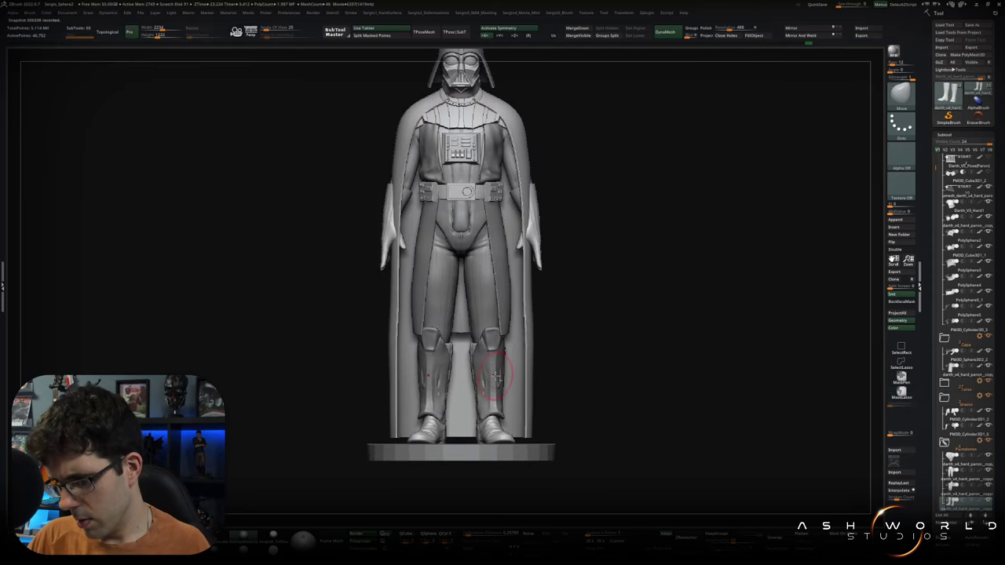
right_drag(501, 391, 494, 366)
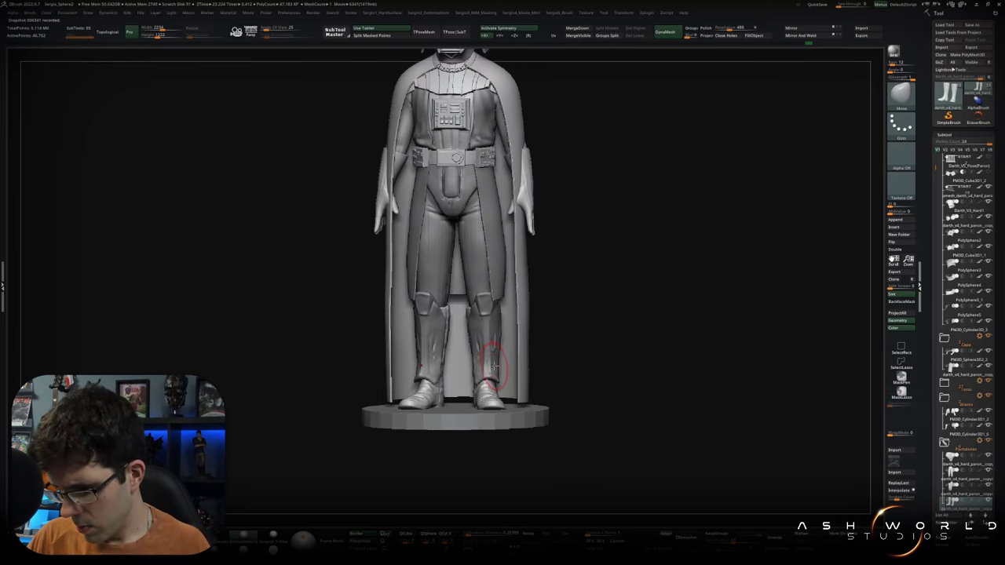
alt+click(493, 363)
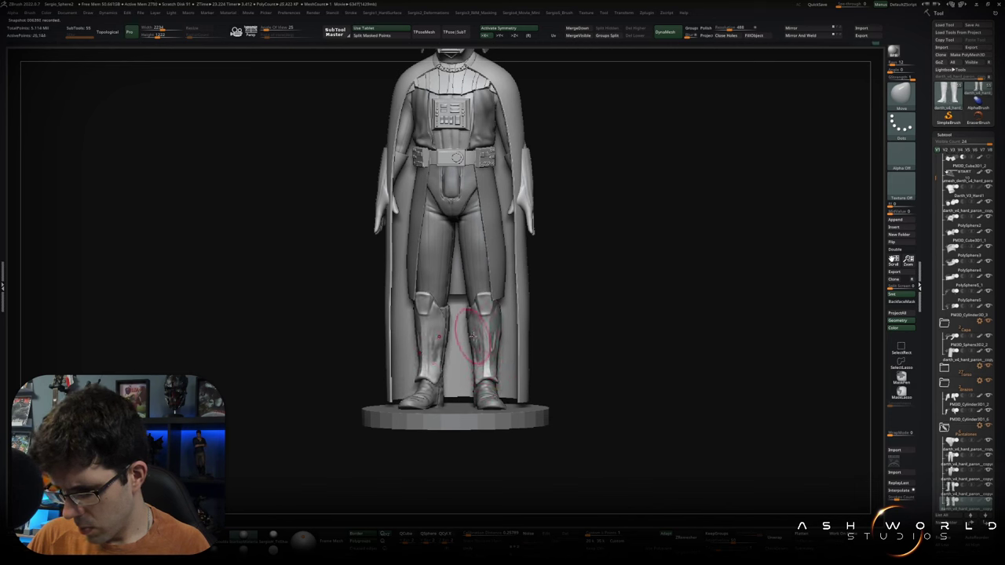
alt+click(478, 355)
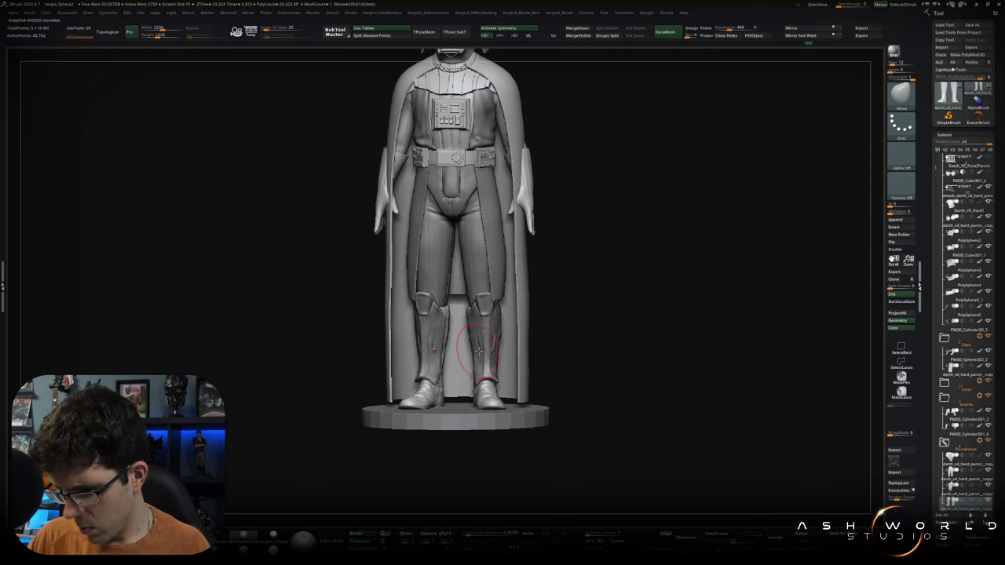
key(alt+s)
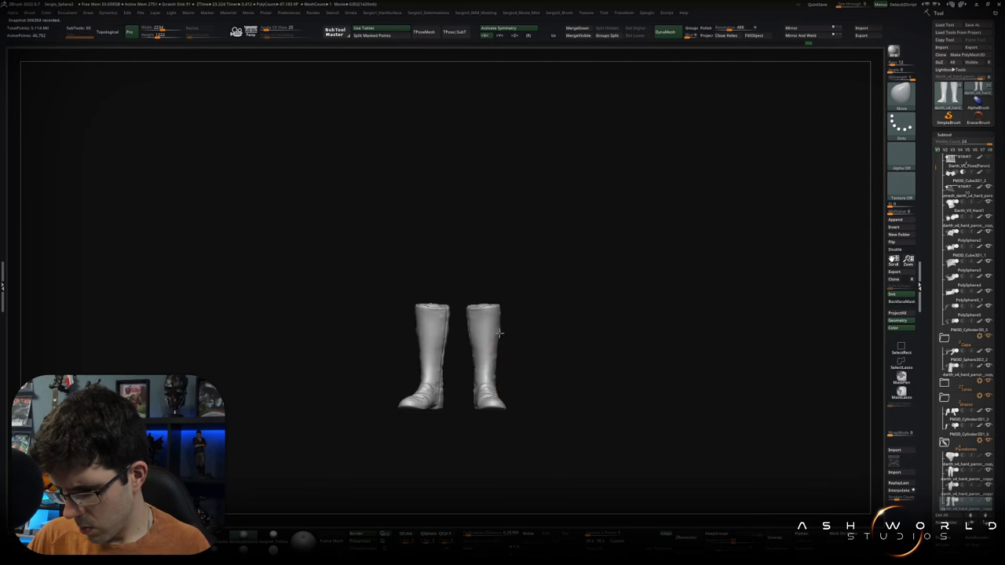
key(alt+s)
mouse_move(505, 384)
mouse_down()
mouse_move(557, 348)
mouse_move(549, 330)
mouse_move(545, 341)
mouse_up()
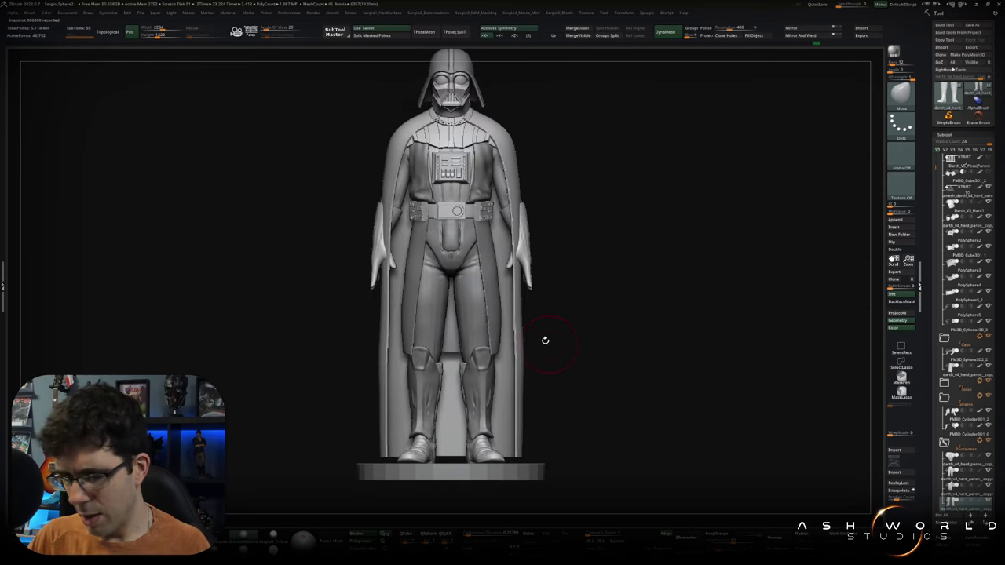
Isolate the two shin guard pieces and turn them to face the front.
drag(463, 350, 471, 359)
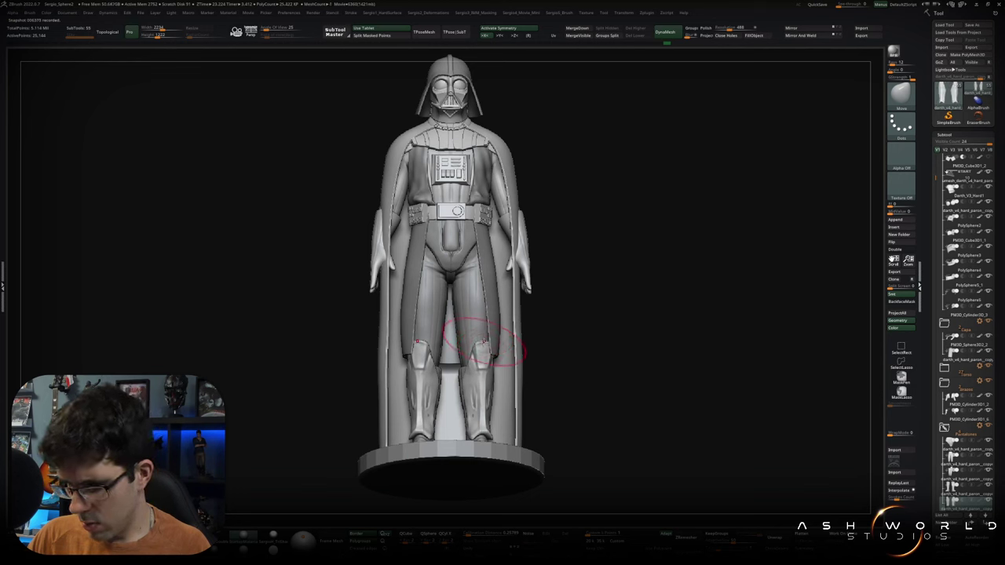
mouse_move(483, 336)
mouse_down()
mouse_move(485, 358)
mouse_move(467, 355)
mouse_up()
scroll(467, 355, up, 5)
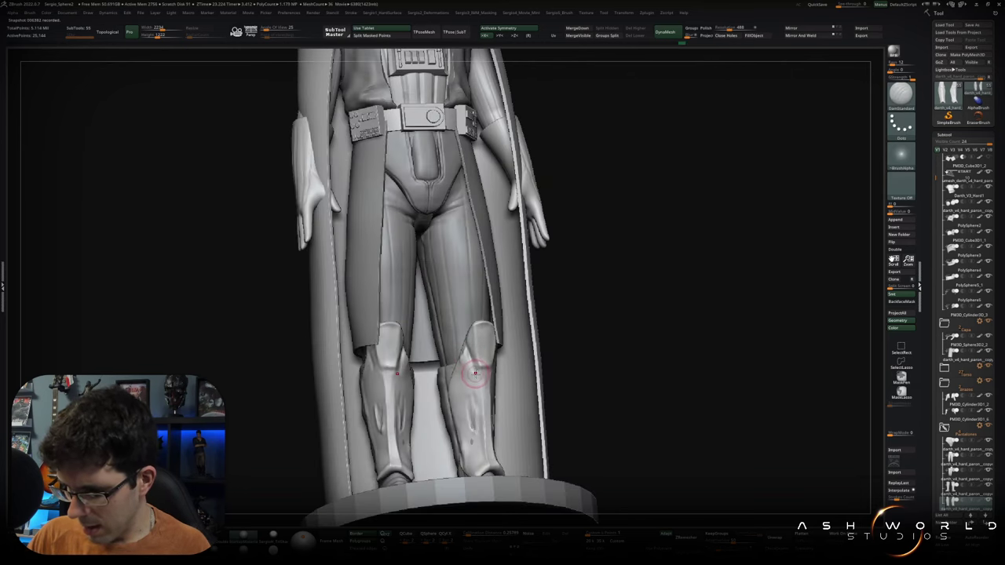
ctrl+shift+click(474, 373)
mouse_move(494, 374)
right_down()
mouse_move(475, 374)
mouse_move(490, 369)
mouse_move(506, 340)
mouse_move(495, 357)
mouse_move(486, 352)
mouse_move(474, 320)
mouse_move(495, 338)
right_up()
Sculpt the shin guards with the TrimDynamic, Move and Smooth brushes.
key(b)
key(t)
key(d)
key(b)
key(m)
key(v)
key(shift)
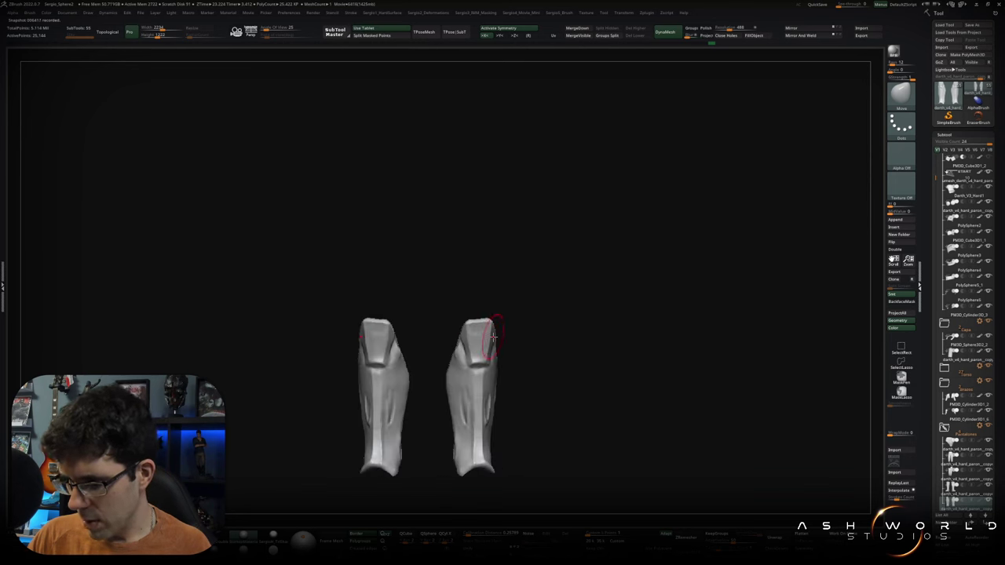
mouse_move(494, 325)
right_down()
mouse_move(475, 327)
mouse_move(480, 301)
right_up()
Turn Solo off and inspect the legs and torso with the full statue visible.
key(shift+alt+s)
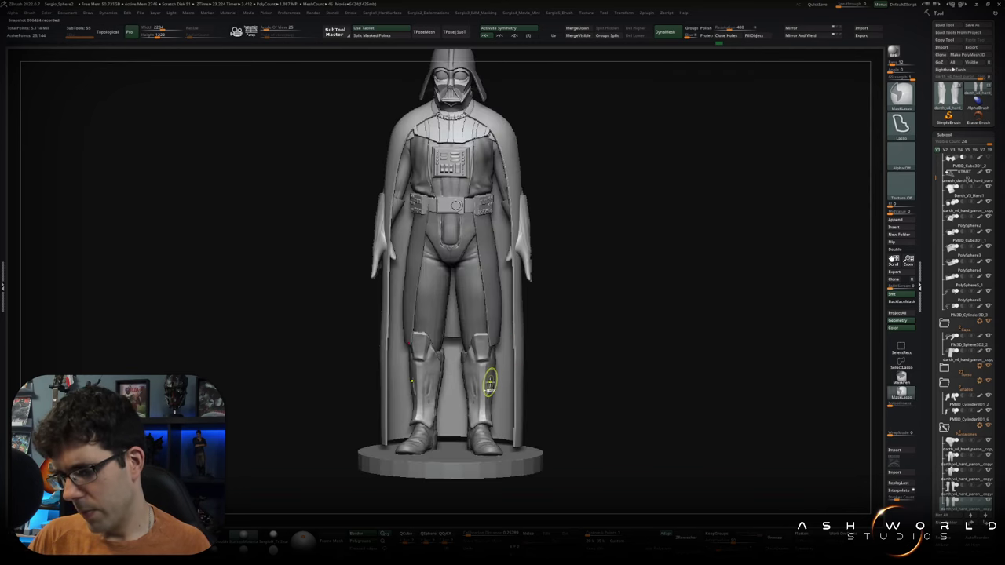
ctrl+right_drag(487, 380, 482, 299)
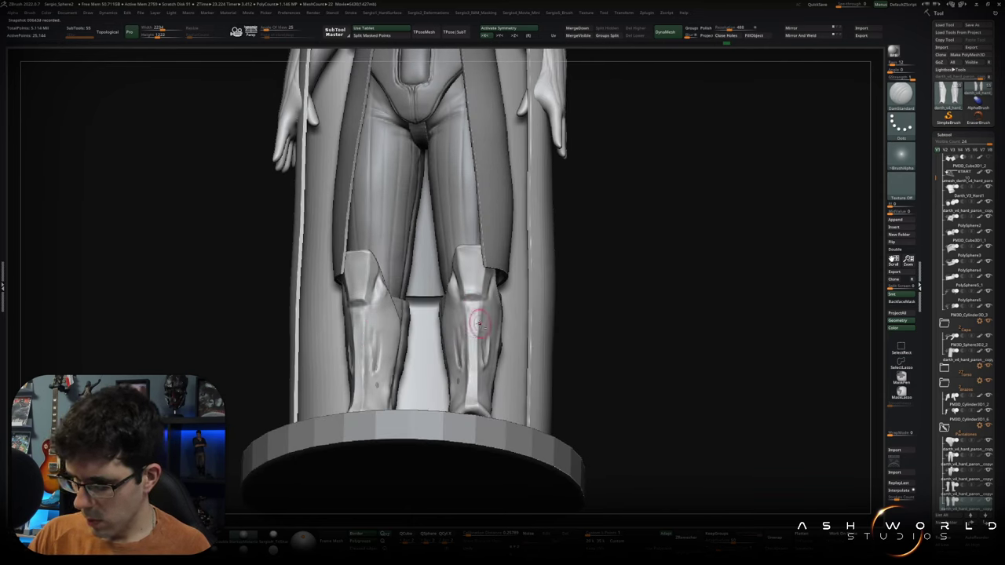
key(shift)
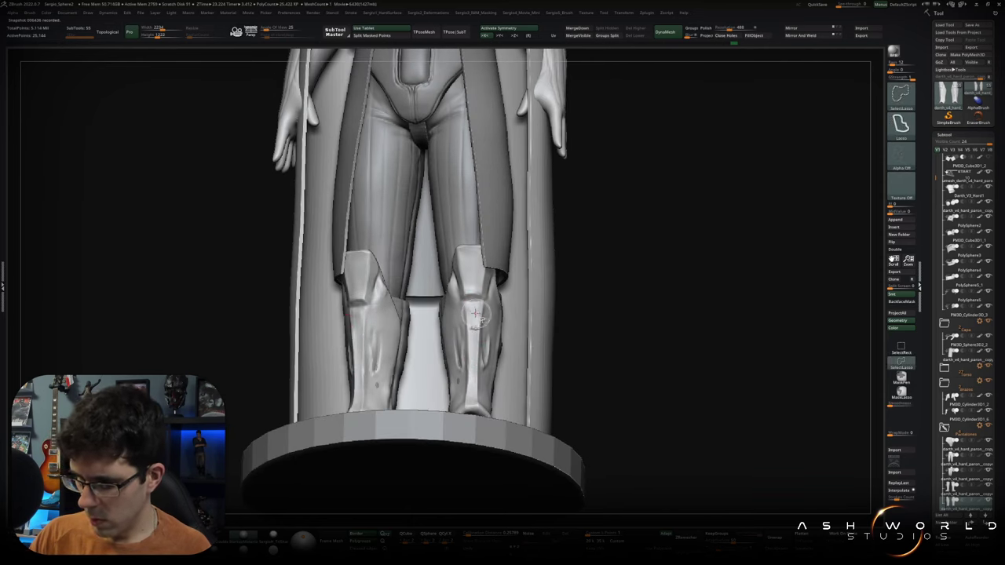
mouse_move(471, 405)
ctrl+right_down()
mouse_move(485, 320)
mouse_move(450, 347)
ctrl+right_up()
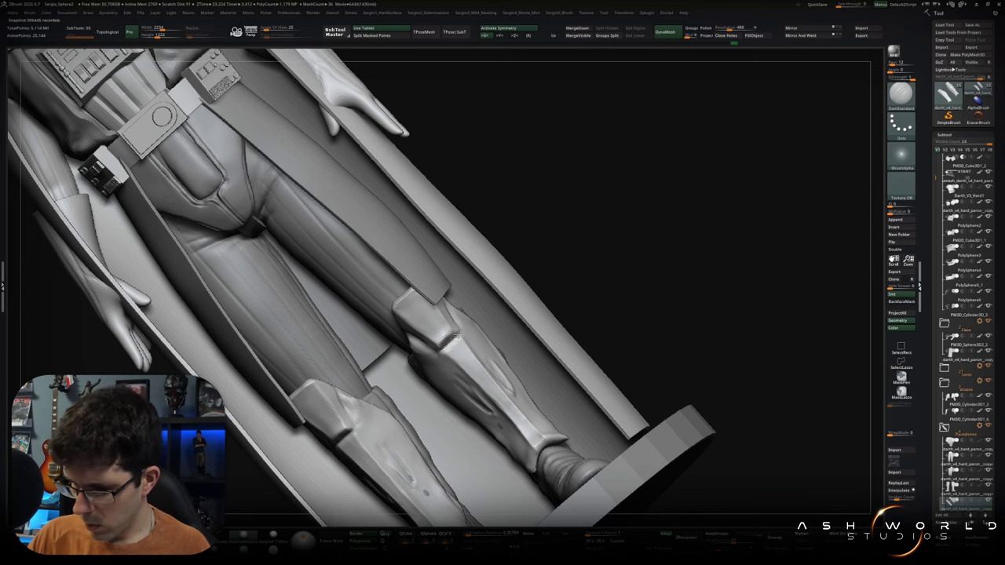
mouse_move(443, 357)
ctrl+right_down()
mouse_move(448, 329)
mouse_move(455, 353)
mouse_move(513, 303)
mouse_move(518, 351)
mouse_move(565, 363)
mouse_move(554, 377)
mouse_move(531, 352)
mouse_move(543, 386)
ctrl+right_up()
mouse_move(538, 313)
alt+right_down()
mouse_move(573, 310)
mouse_move(592, 281)
mouse_move(592, 353)
mouse_move(608, 345)
mouse_move(587, 346)
alt+right_up()
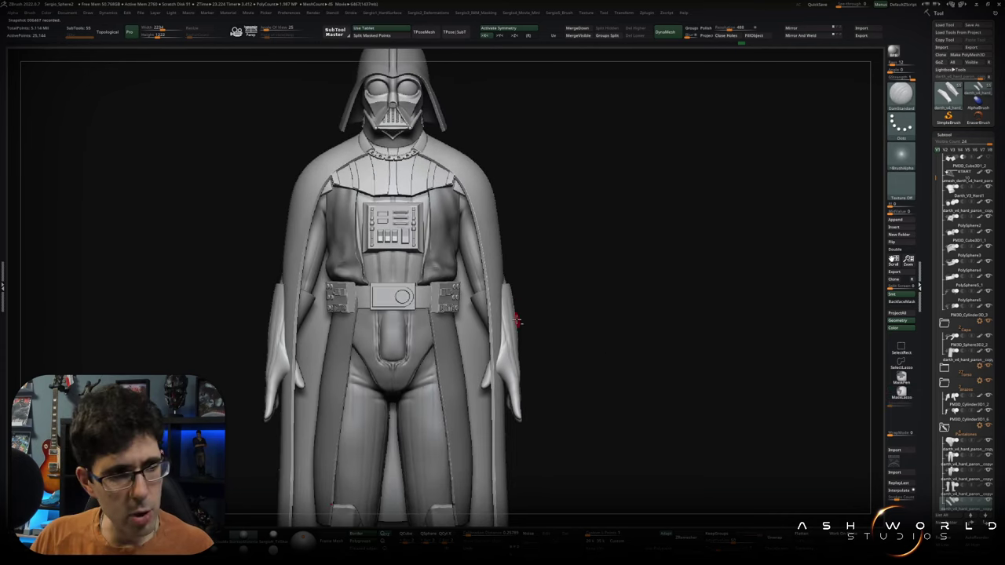
Hide the cape and solo the shoulder-and-arm SubTool to adjust it, then unsolo.
right_drag(551, 329, 489, 348)
alt+click(487, 359)
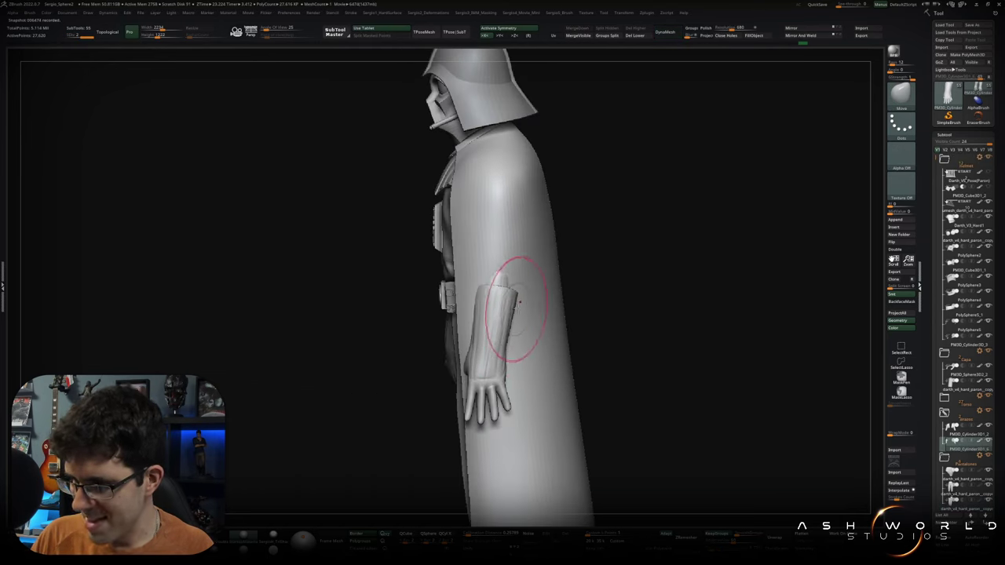
alt+click(552, 292)
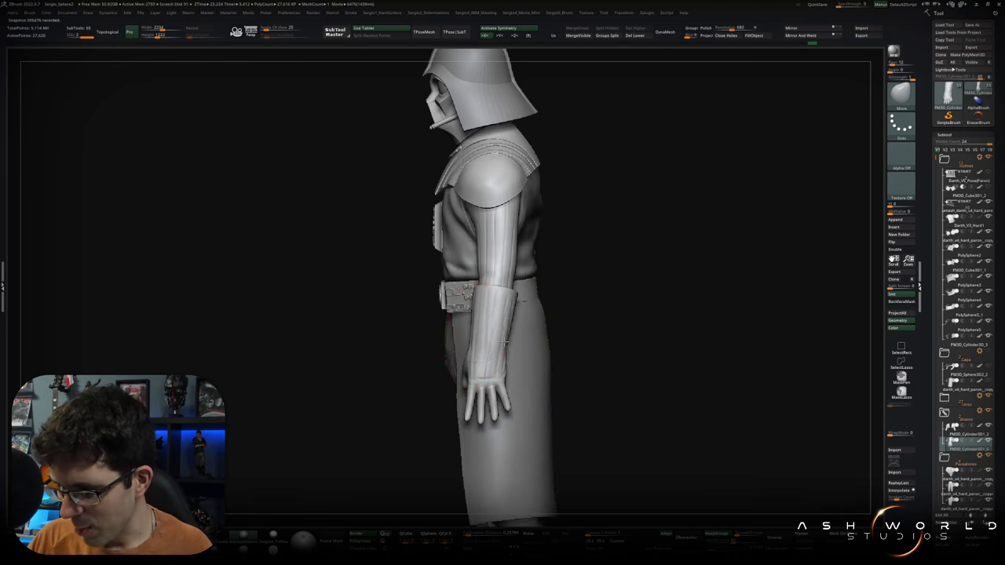
alt+click(502, 279)
key(ctrl+shift+s)
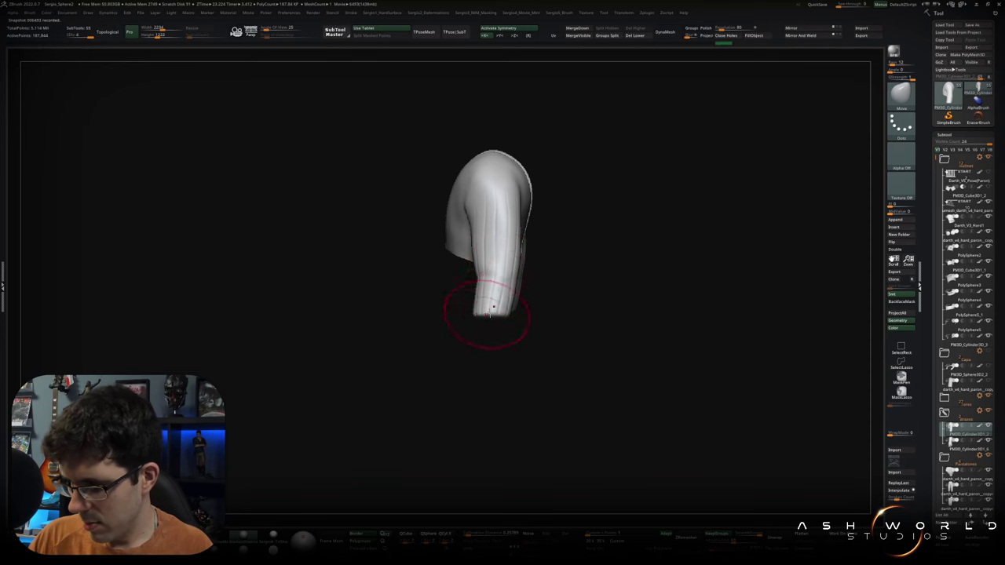
key(ctrl+shift+s)
Switch to another arm piece and check the arms from the back and front.
right_drag(477, 316, 490, 263)
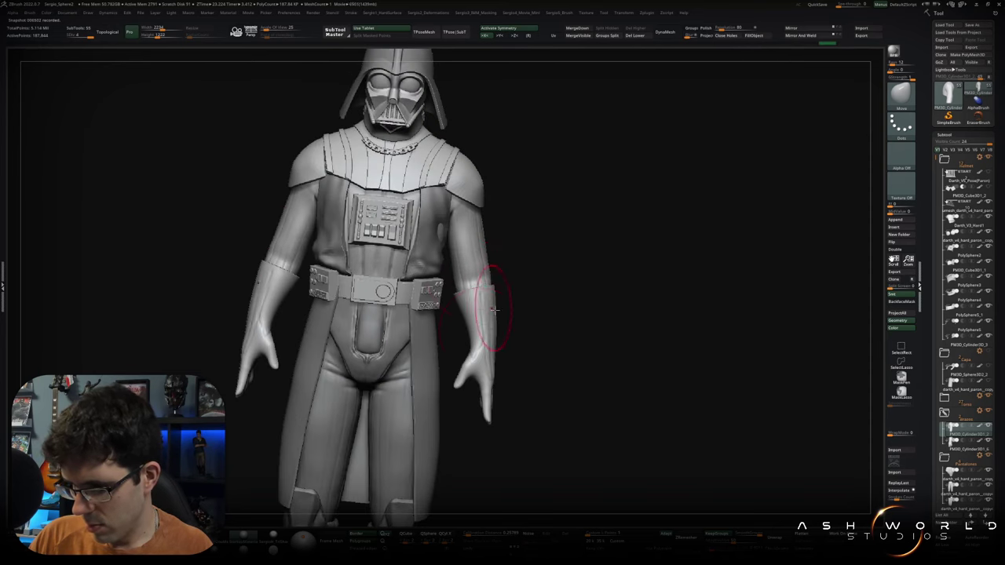
mouse_move(477, 338)
right_down()
mouse_move(463, 345)
mouse_move(475, 342)
right_up()
alt+click(464, 346)
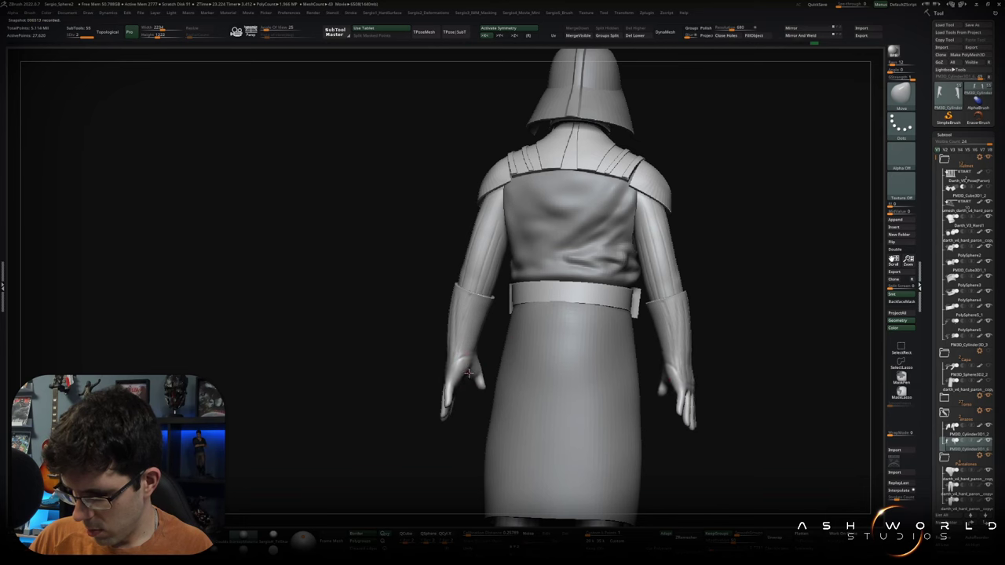
right_drag(441, 359, 446, 353)
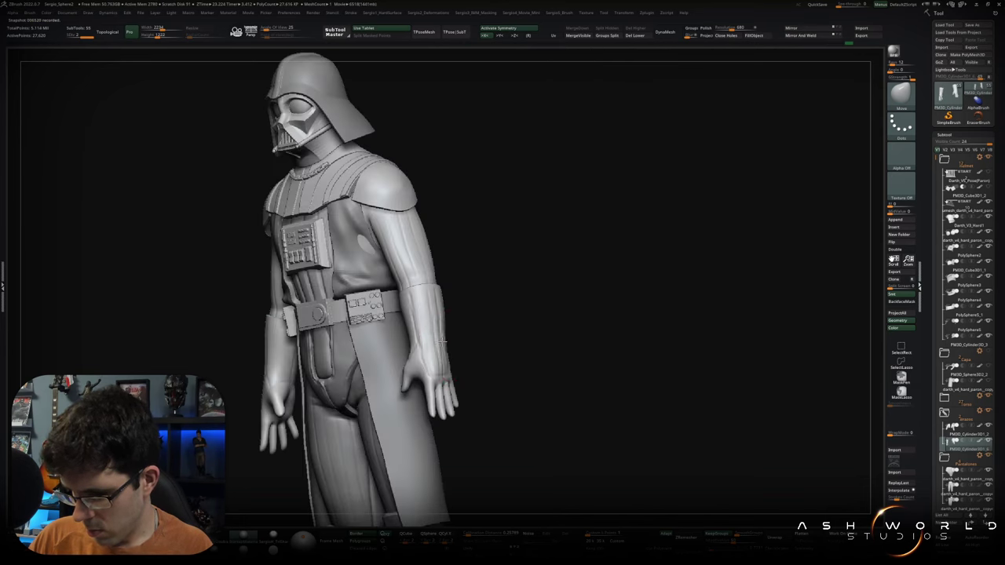
mouse_move(440, 325)
right_down()
mouse_move(455, 345)
mouse_move(467, 328)
mouse_move(581, 330)
mouse_move(601, 343)
mouse_move(561, 348)
mouse_move(565, 307)
mouse_move(586, 338)
mouse_move(579, 343)
right_up()
Make the cape visible again, reframe the statue, and select the hood SubTool.
ctrl+shift+click(581, 342)
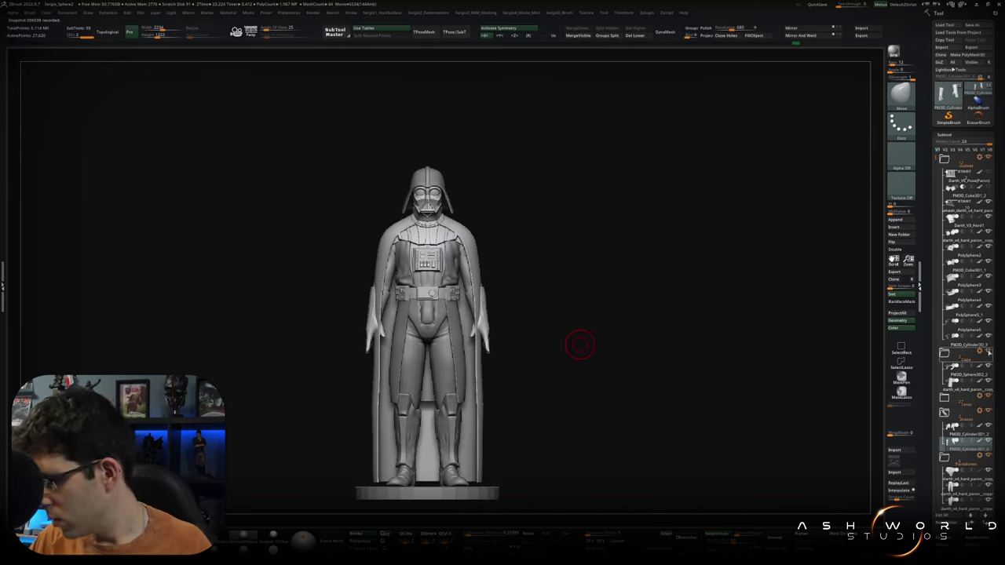
mouse_move(584, 343)
ctrl+right_down()
mouse_move(629, 338)
mouse_move(604, 368)
mouse_move(617, 367)
ctrl+right_up()
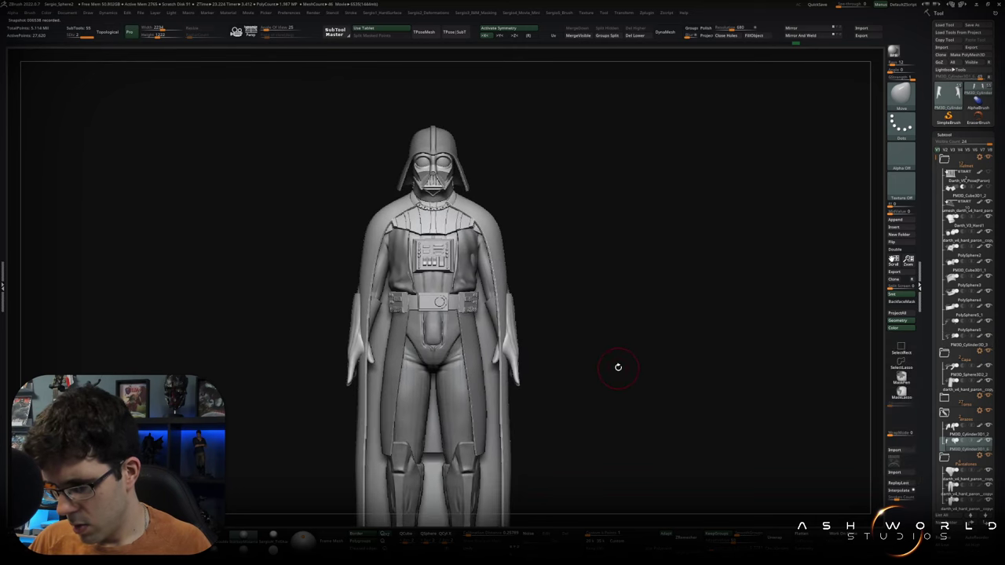
alt+right_drag(563, 332, 576, 307)
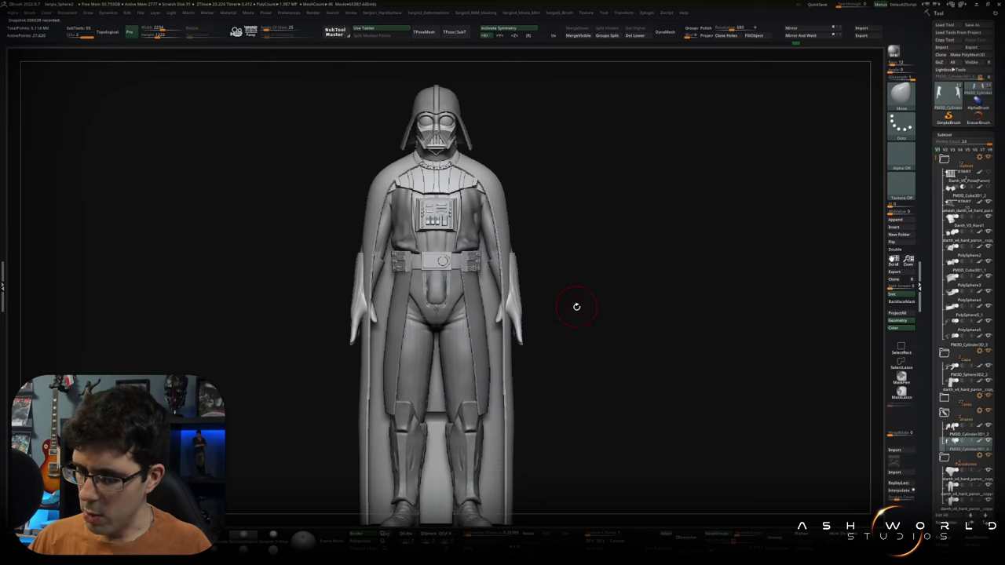
mouse_move(588, 361)
right_down()
mouse_move(579, 348)
mouse_move(596, 353)
mouse_move(544, 366)
mouse_move(524, 425)
mouse_move(619, 363)
mouse_move(486, 250)
mouse_move(561, 321)
mouse_move(574, 296)
mouse_move(526, 326)
mouse_move(482, 336)
right_up()
ctrl+shift+click(462, 222)
Solo the hood, hide and unhide its mesh parts, then mask and clear the mask.
key(shift+f)
ctrl+shift+click(487, 339)
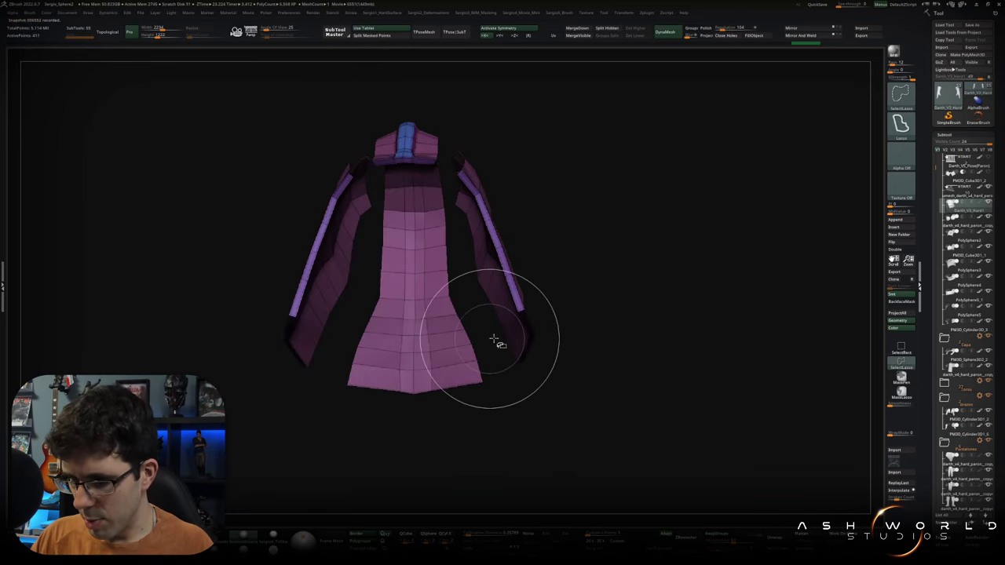
ctrl+alt+shift+click(476, 368)
ctrl+shift+click(491, 415)
mouse_move(491, 359)
right_down()
mouse_move(489, 370)
mouse_move(526, 367)
mouse_move(576, 346)
mouse_move(586, 359)
mouse_move(623, 298)
mouse_move(614, 323)
right_up()
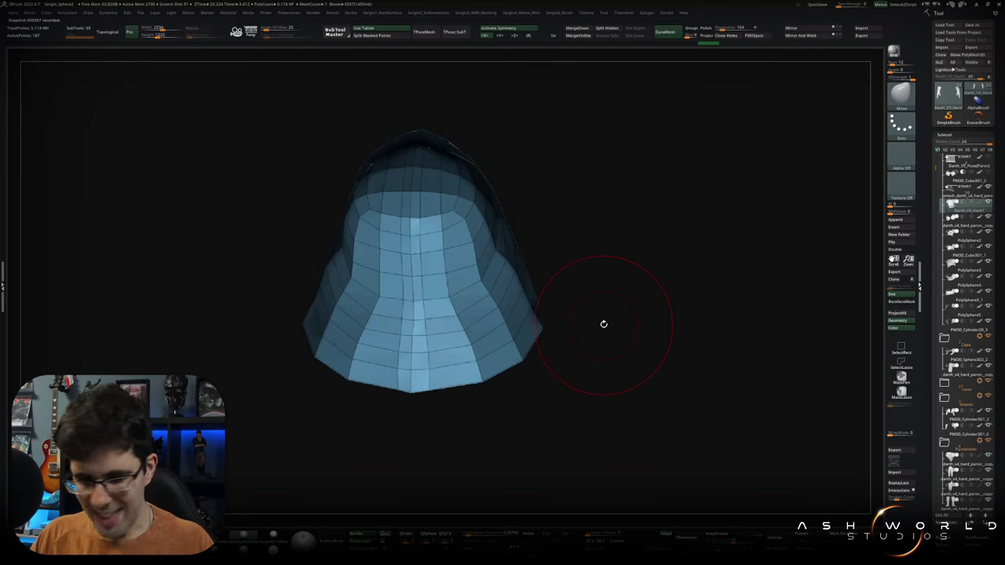
ctrl+click(605, 321)
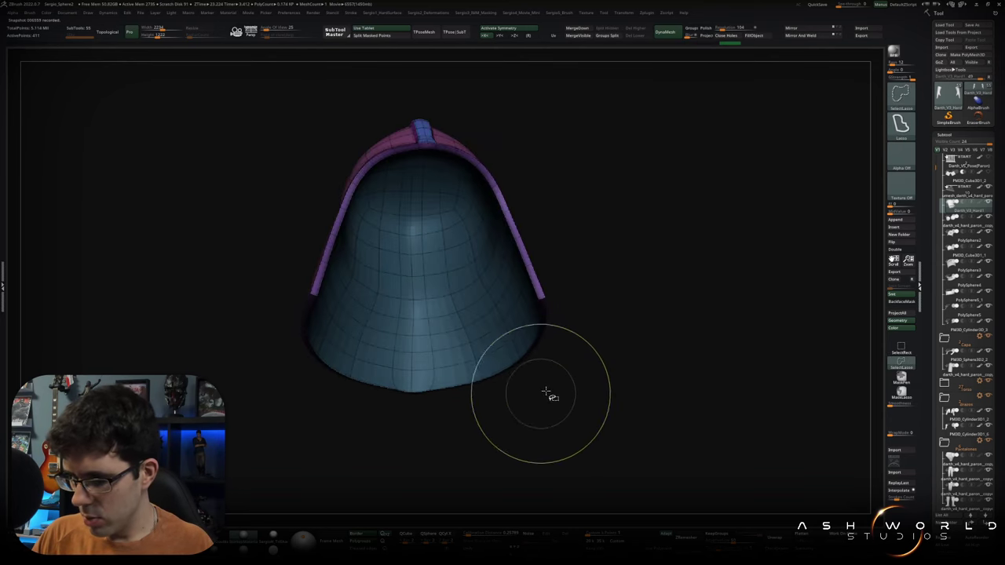
ctrl+drag(539, 392, 574, 363)
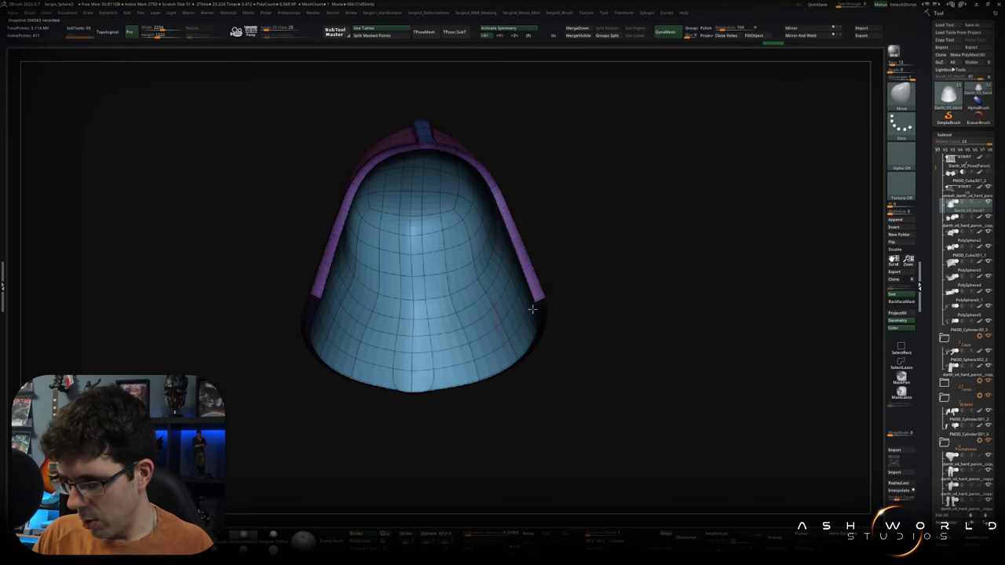
Orbit around the hood cavity and bust, then frame the whole bust with F.
drag(540, 259, 436, 225)
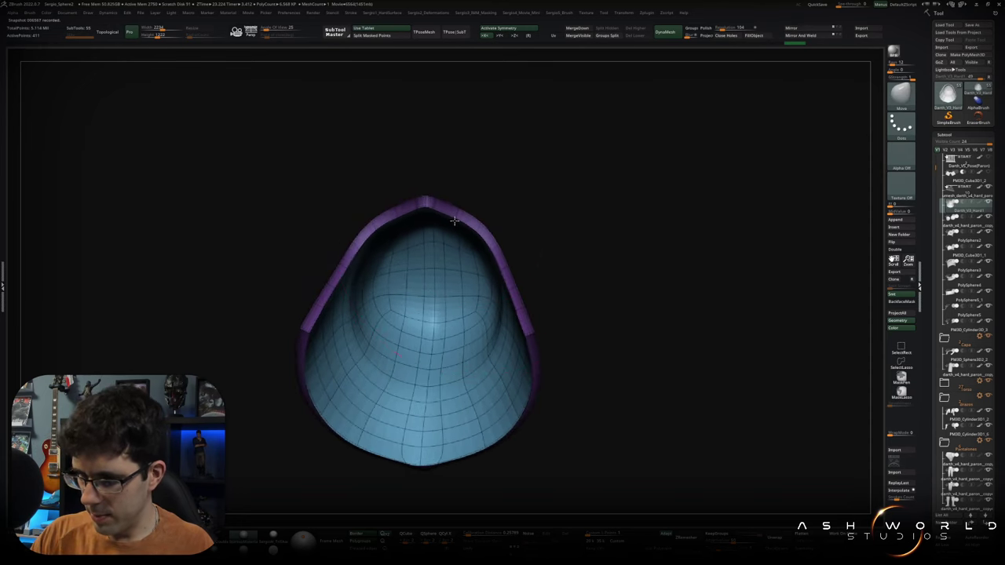
right_drag(456, 223, 486, 285)
right_drag(544, 356, 541, 304)
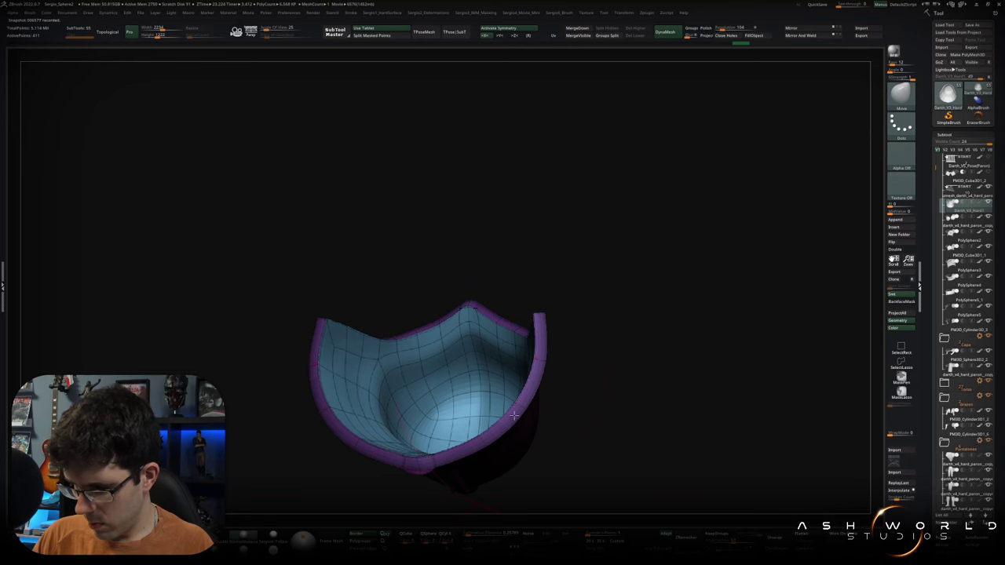
mouse_move(470, 448)
mouse_down()
mouse_move(576, 332)
mouse_move(604, 322)
mouse_move(590, 320)
mouse_up()
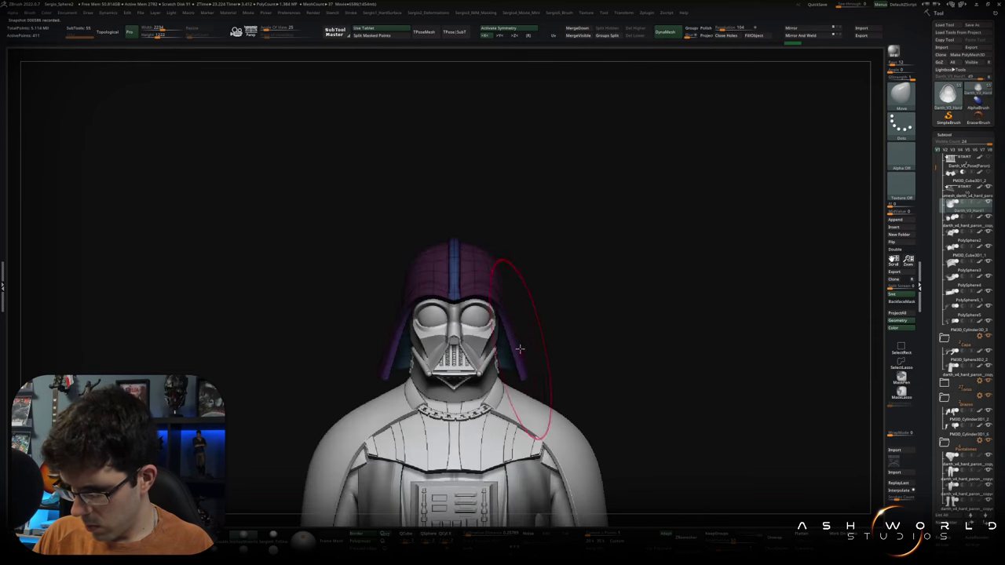
drag(536, 416, 538, 338)
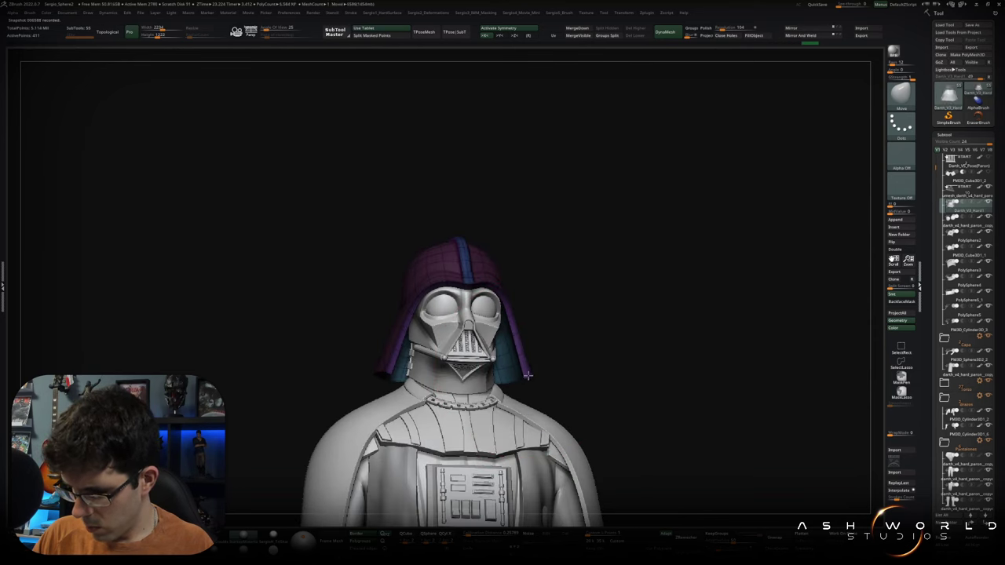
drag(528, 374, 497, 290)
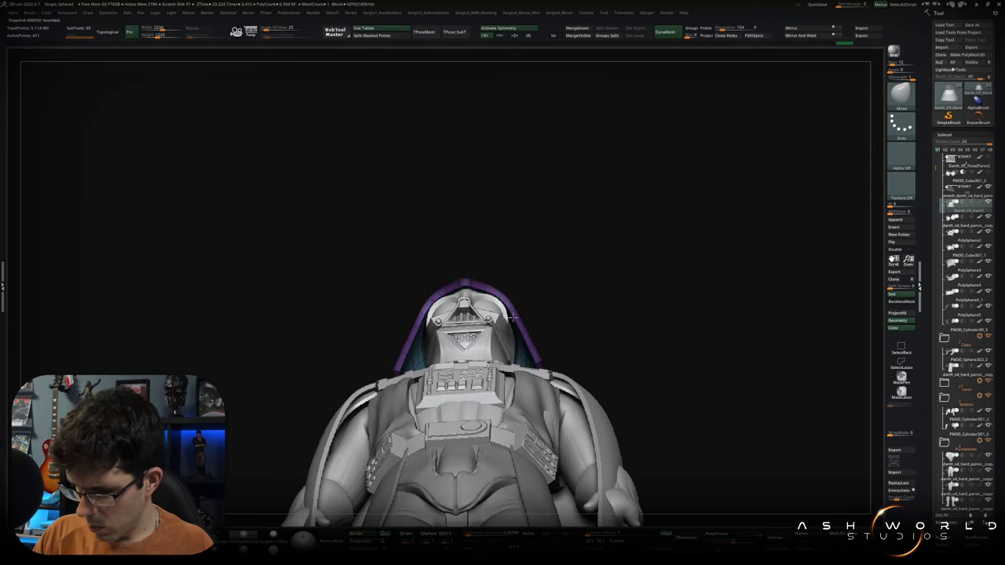
mouse_move(504, 303)
mouse_down()
mouse_move(521, 328)
mouse_move(610, 359)
mouse_move(586, 323)
mouse_move(586, 349)
mouse_up()
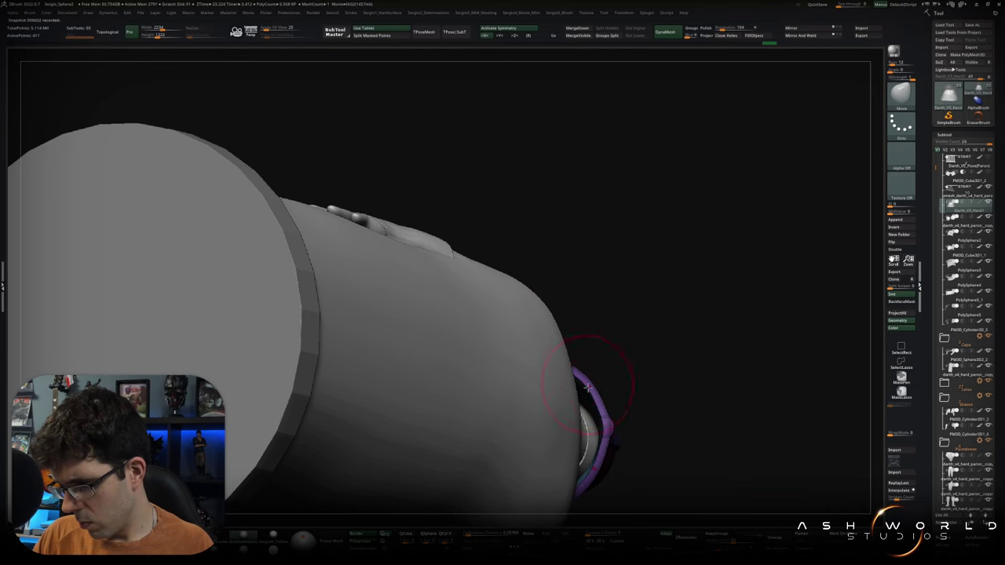
key(f)
mouse_move(611, 378)
mouse_down()
mouse_move(525, 341)
mouse_move(595, 352)
mouse_move(574, 347)
mouse_move(578, 314)
mouse_move(581, 336)
mouse_up()
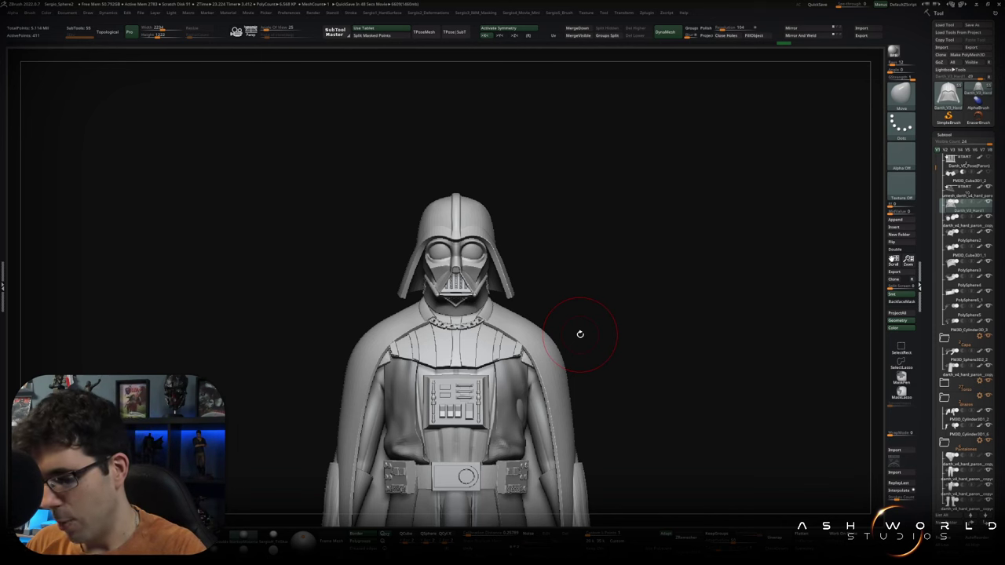
Frame the full figure on its round base and turn it slightly to inspect it.
alt+drag(580, 334, 620, 330)
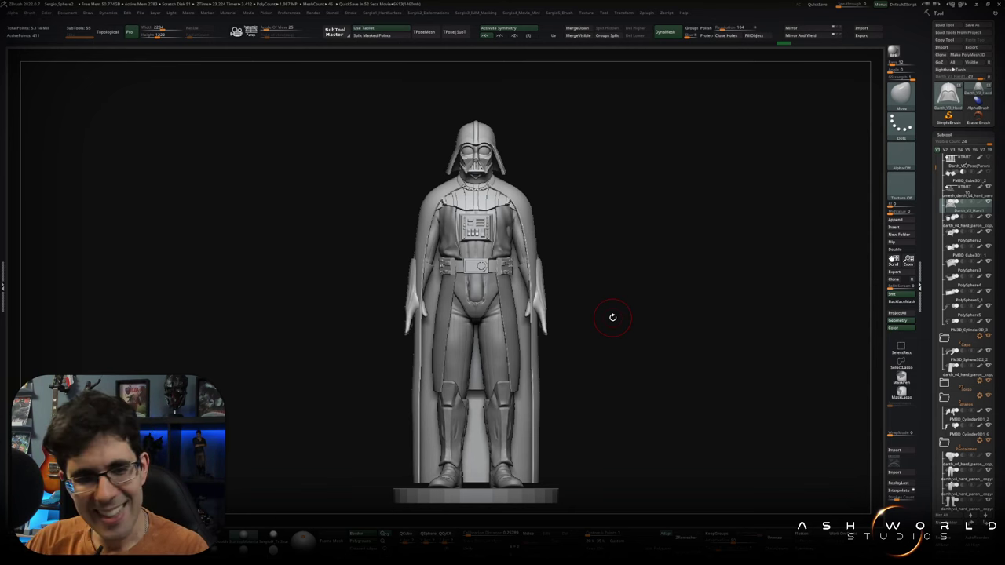
drag(643, 338, 585, 389)
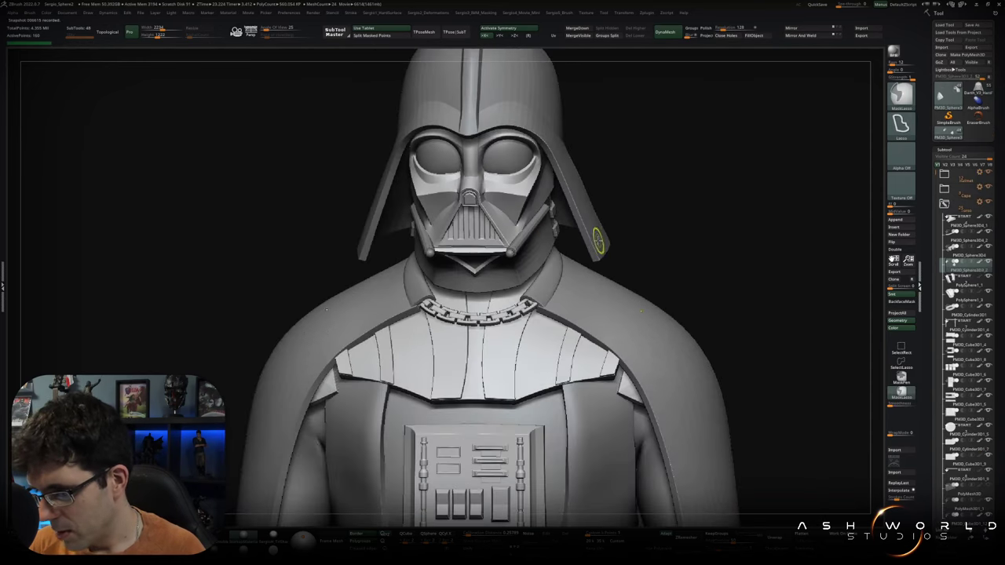
With Transpose, select the helmet's mouth, eye lens and main parts, then load Darth_V3_Hard.
key(w)
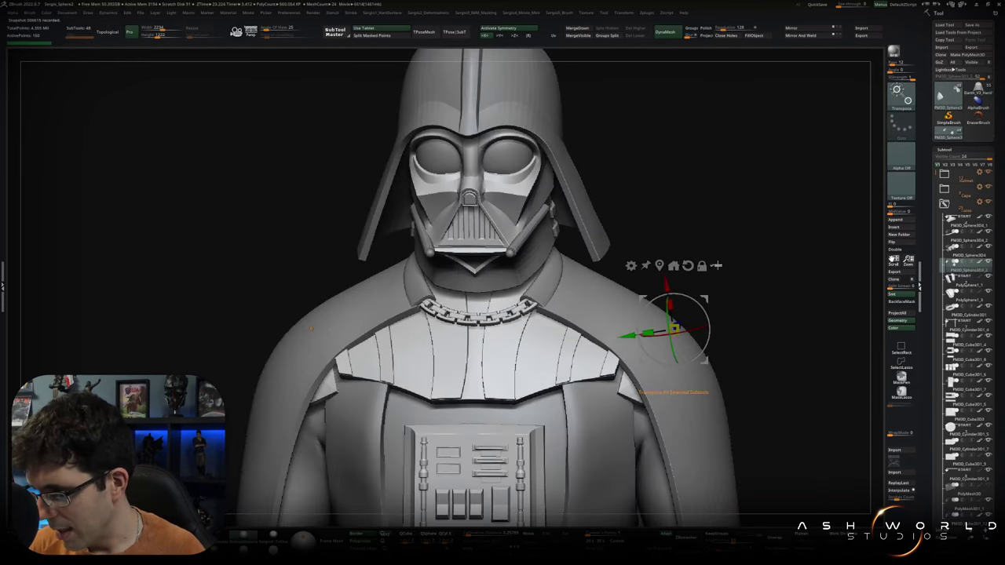
alt+click(476, 254)
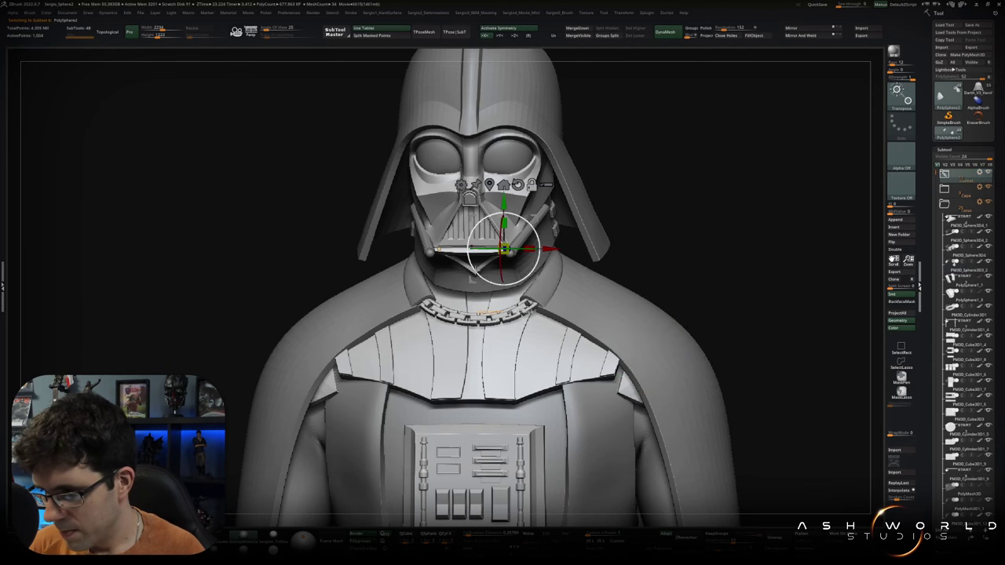
alt+click(471, 145)
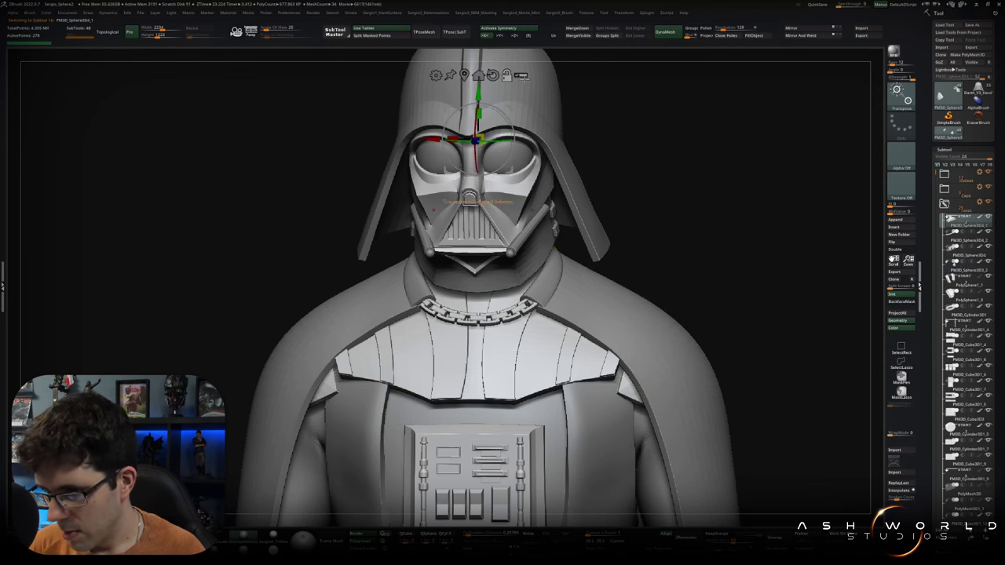
alt+click(563, 143)
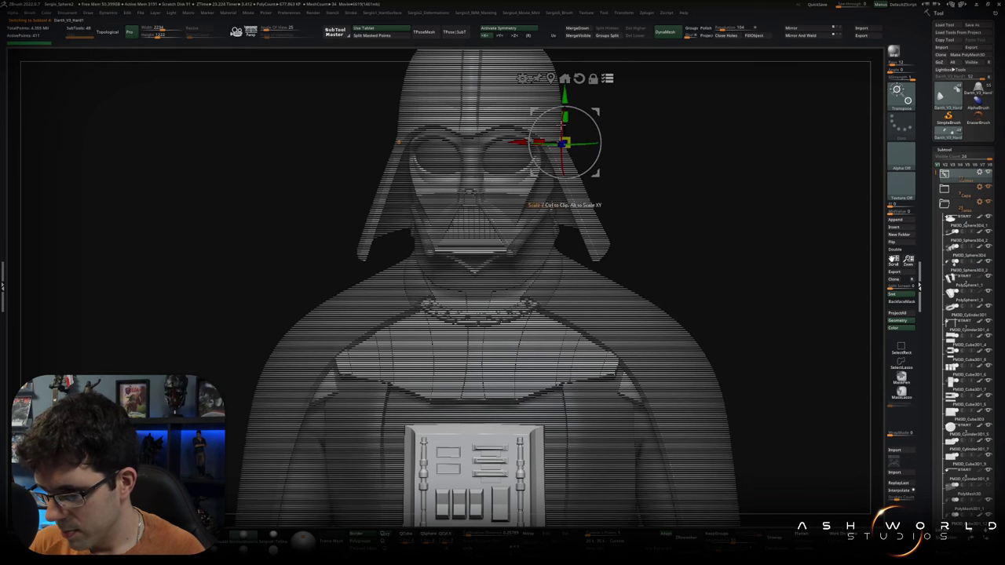
alt+click(545, 139)
alt+click(480, 139)
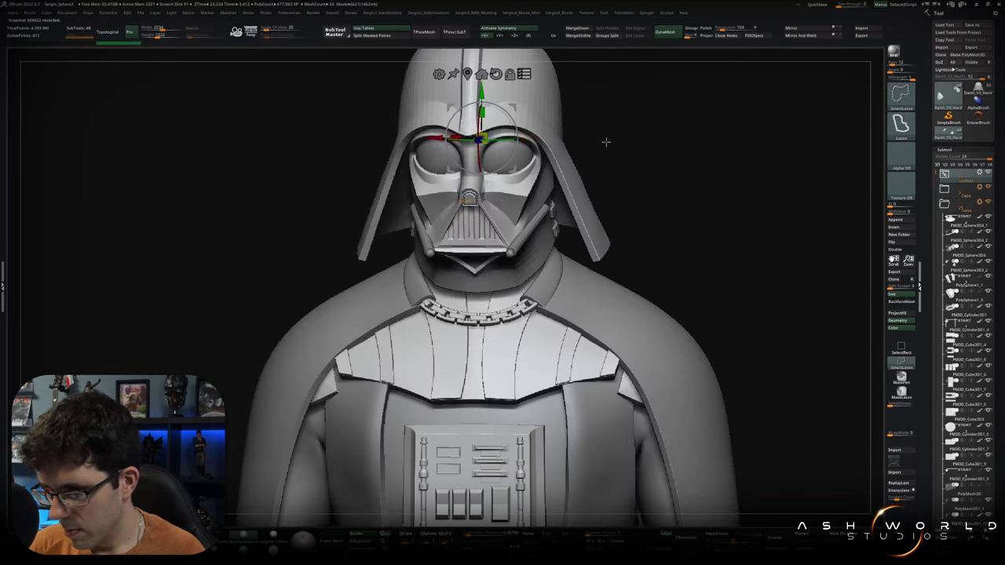
ctrl+right_drag(424, 235, 417, 207)
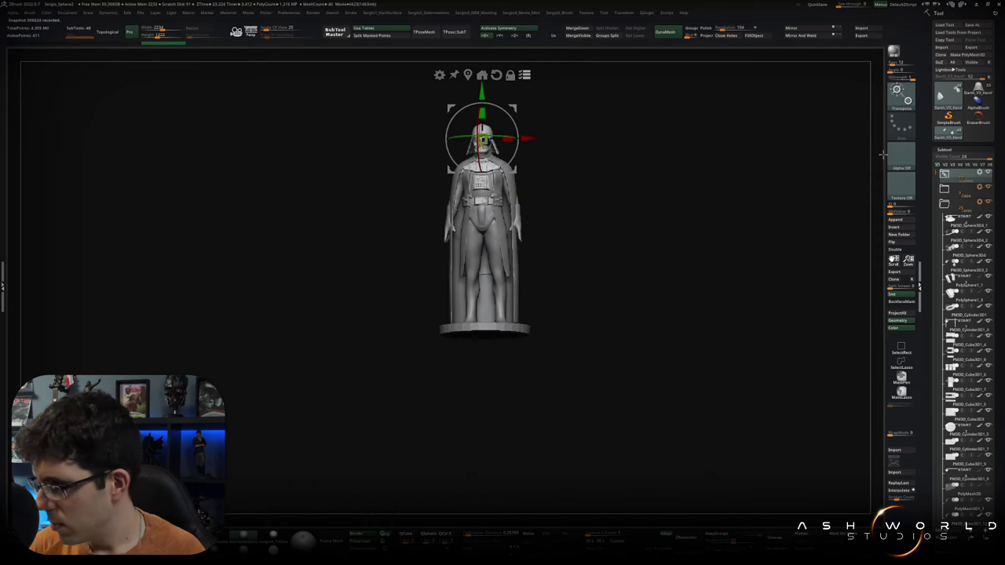
click(978, 91)
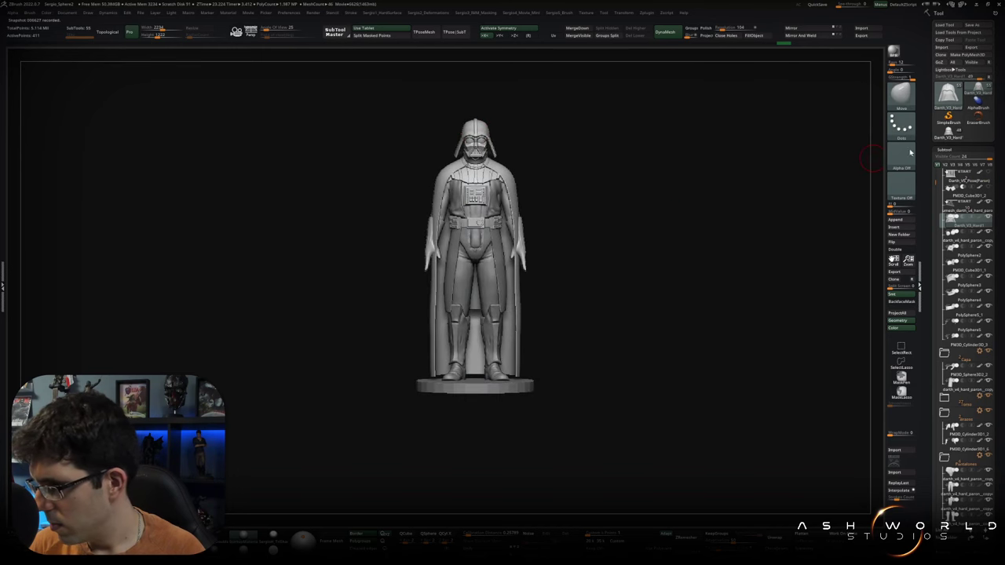
MergeVisible the Darth_V3_Hard SubTools and append Merged_Darth to the detailed sculpt.
mouse_move(541, 179)
ctrl+right_down()
mouse_move(539, 247)
mouse_move(585, 254)
ctrl+right_up()
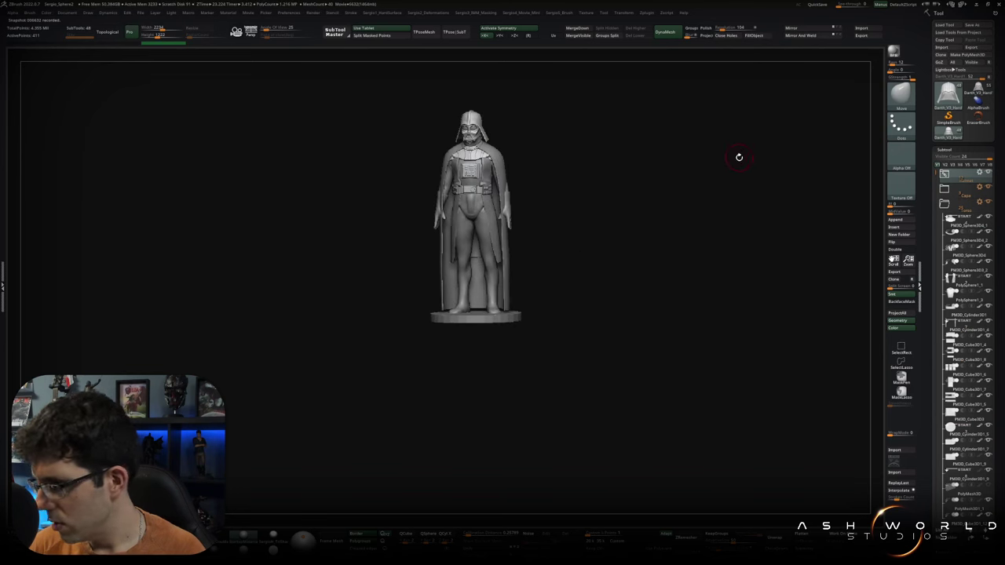
click(579, 36)
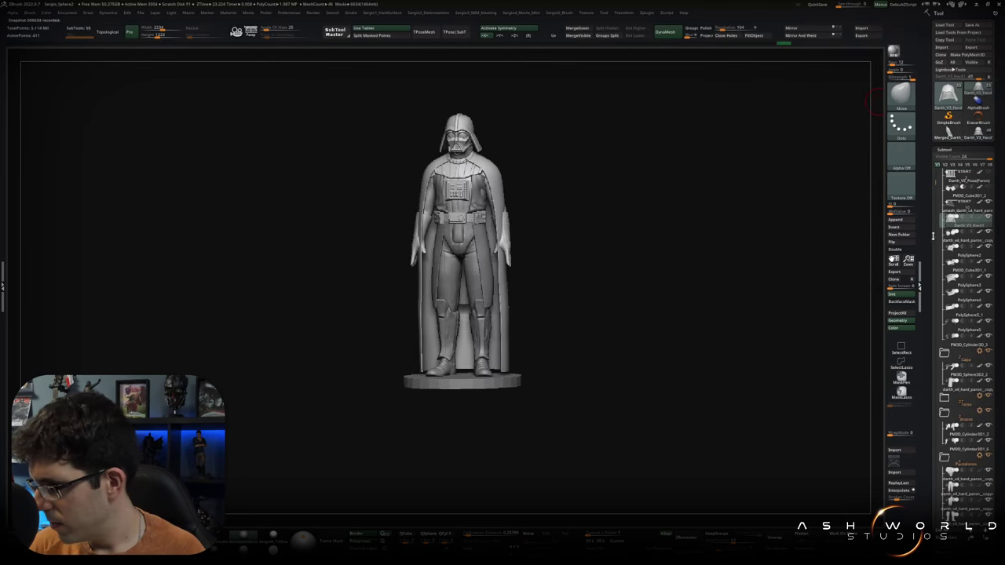
click(899, 228)
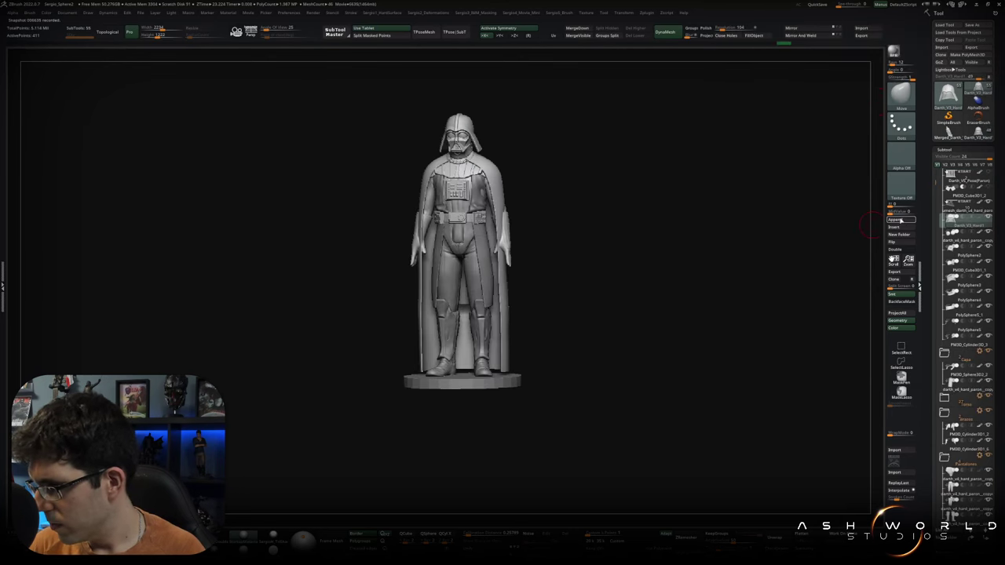
click(900, 220)
click(772, 239)
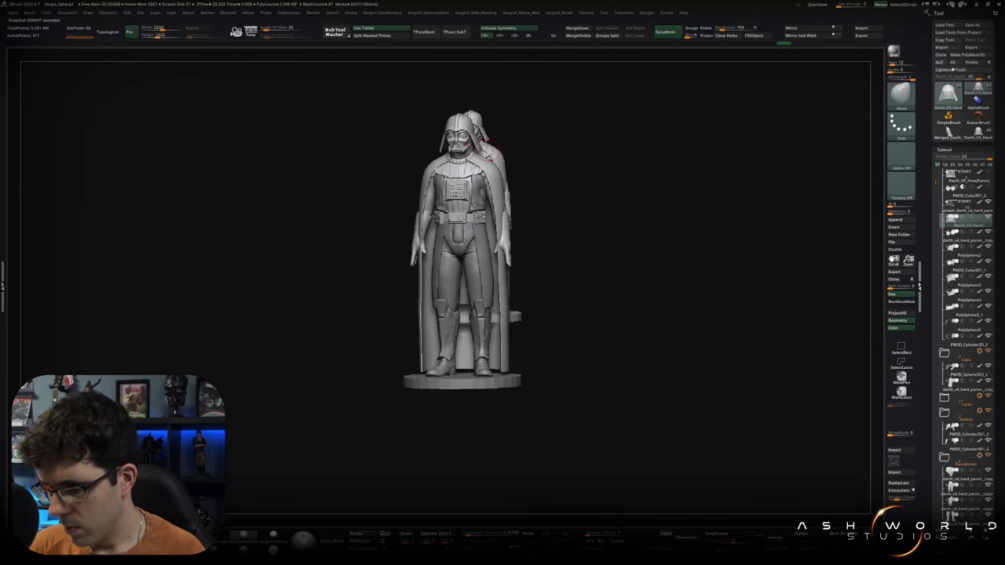
Move the appended Merged_Darth figure onto the original in side view, then frame it front-on.
shift+drag(565, 202, 520, 190)
key(w)
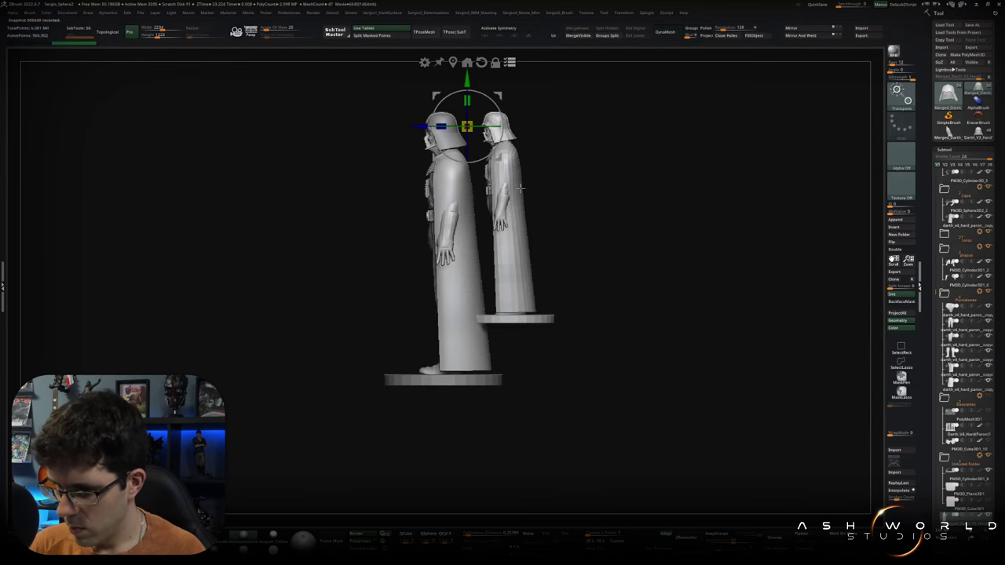
click(467, 63)
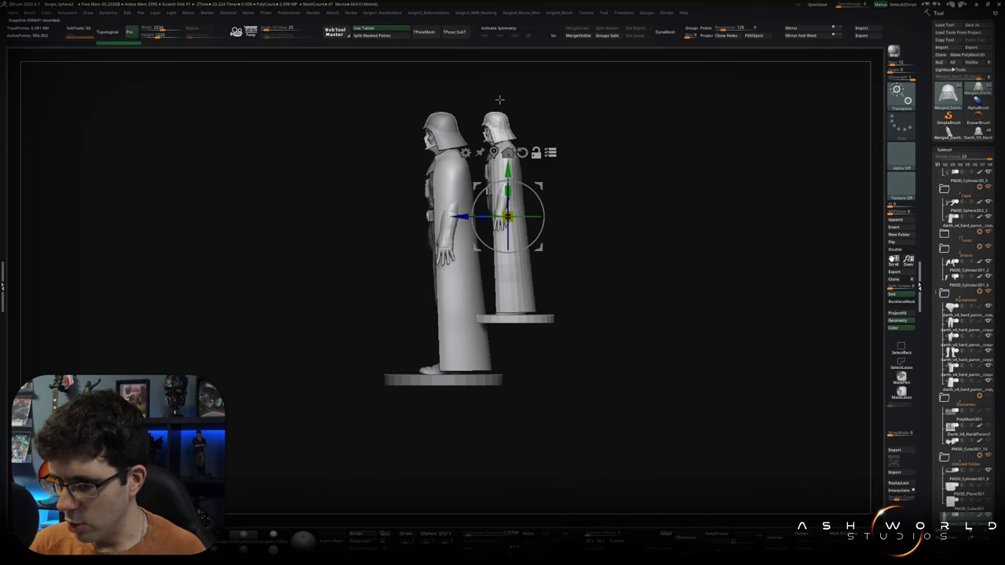
drag(508, 218, 447, 232)
mouse_move(480, 202)
mouse_down()
mouse_move(424, 235)
mouse_move(458, 237)
mouse_move(437, 238)
mouse_move(486, 214)
mouse_move(476, 212)
mouse_up()
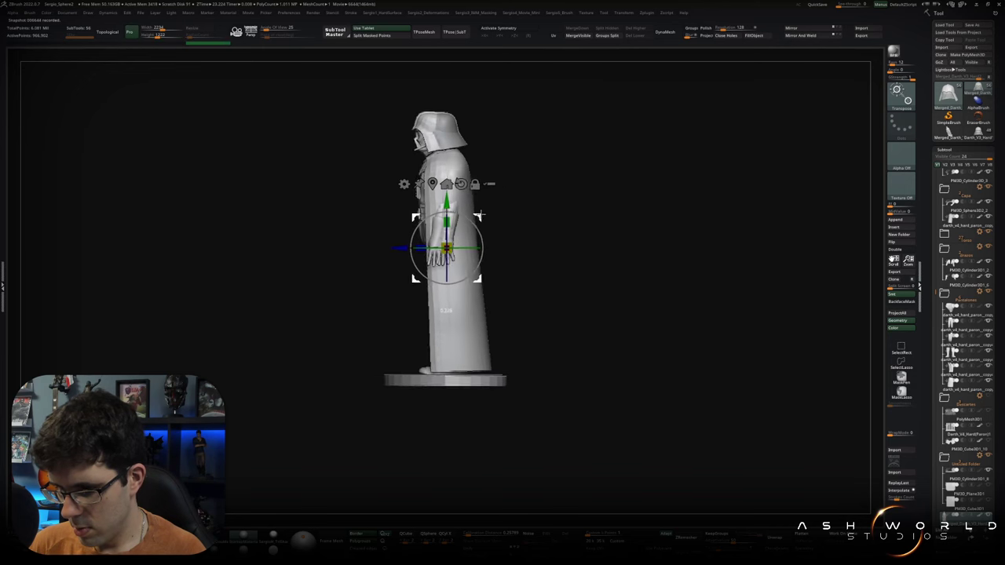
drag(476, 212, 479, 225)
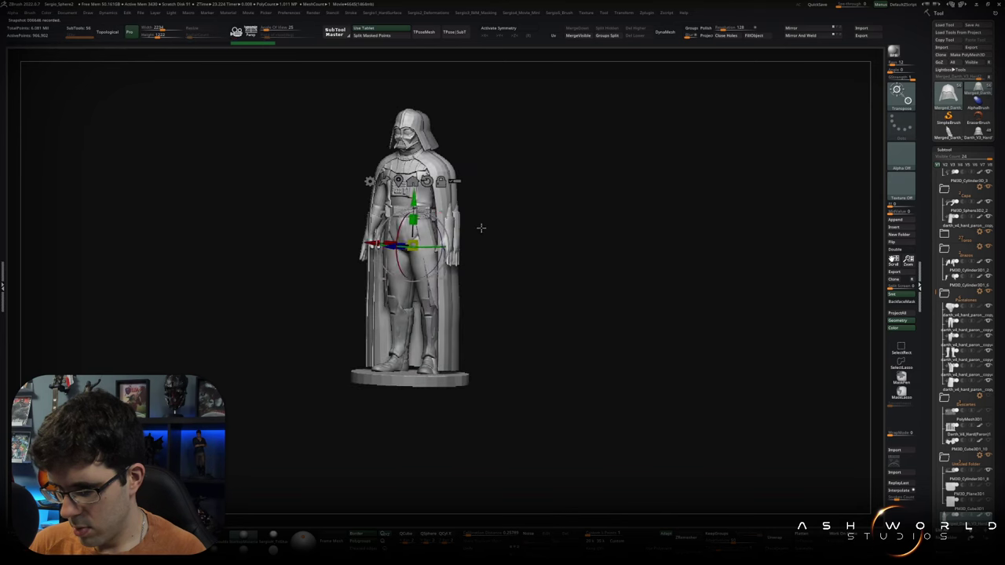
key(q)
key(f)
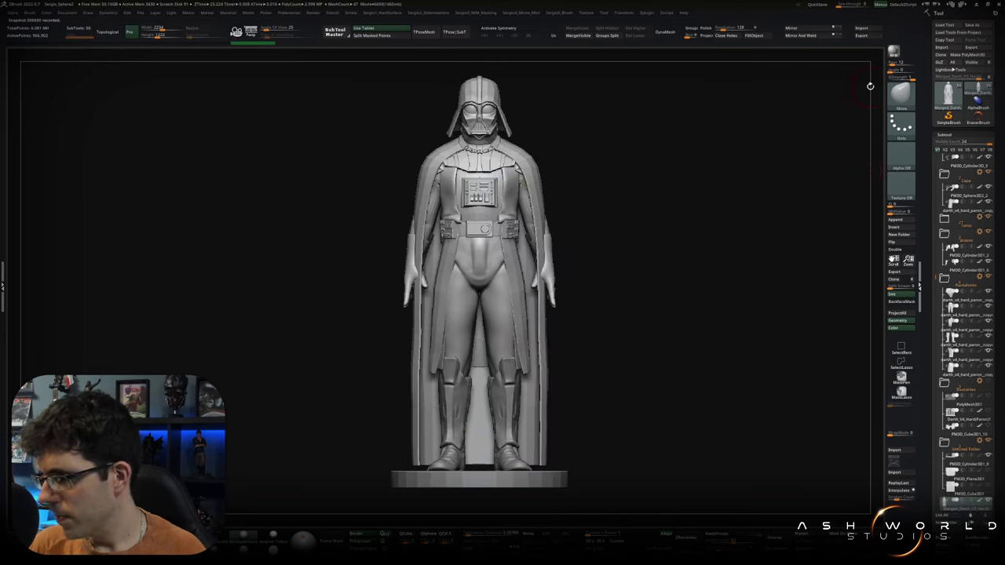
click(988, 485)
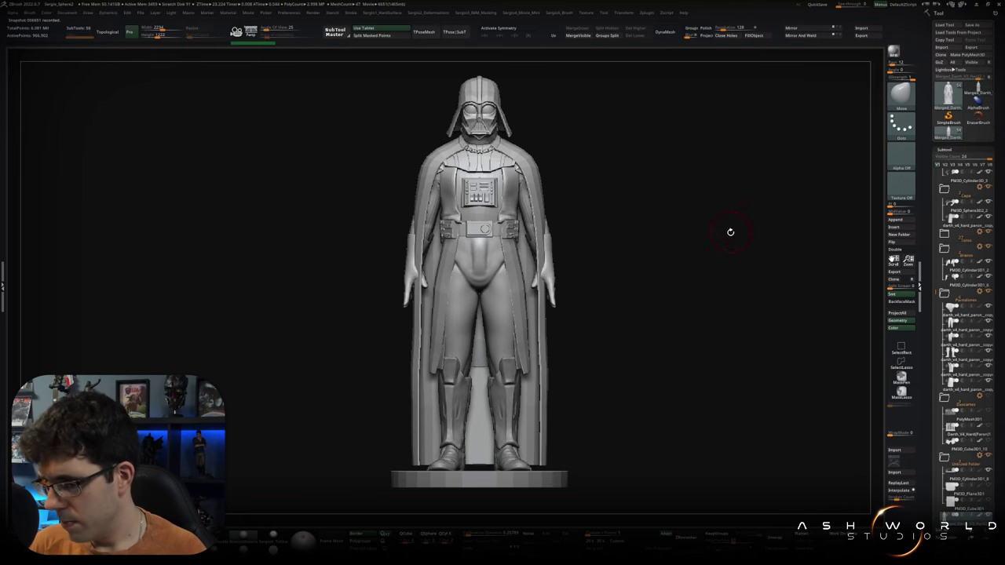
key(f)
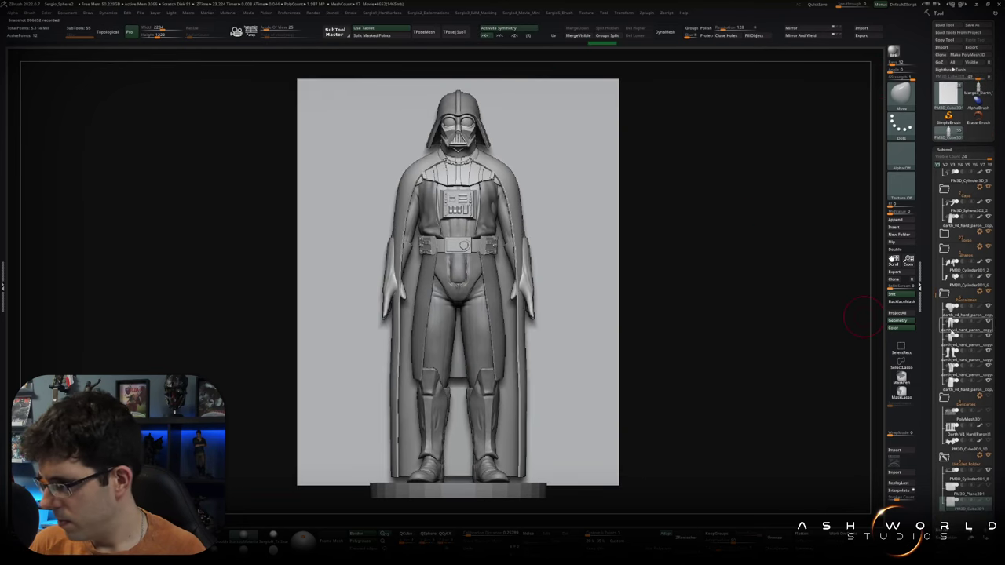
key(ctrl+z)
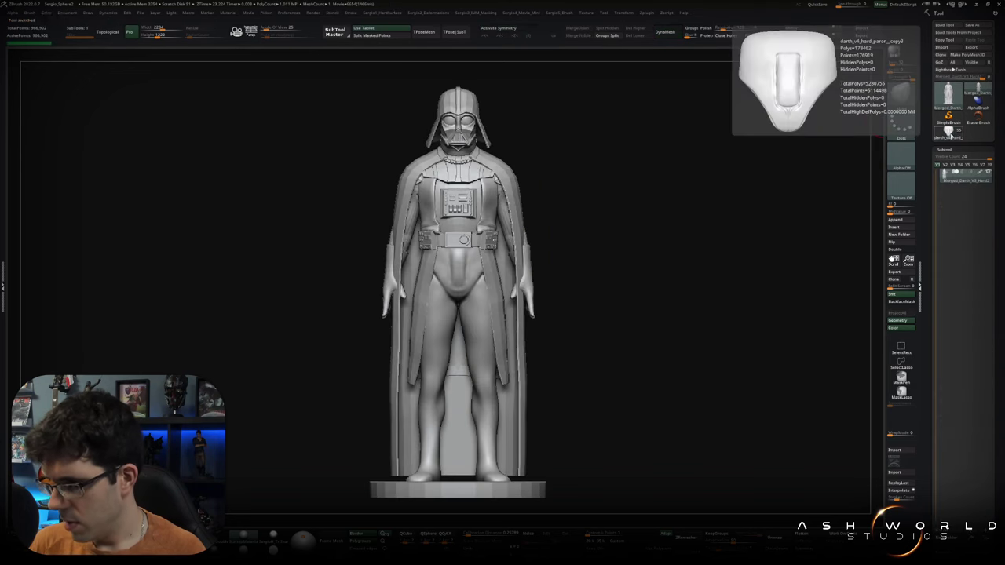
click(973, 117)
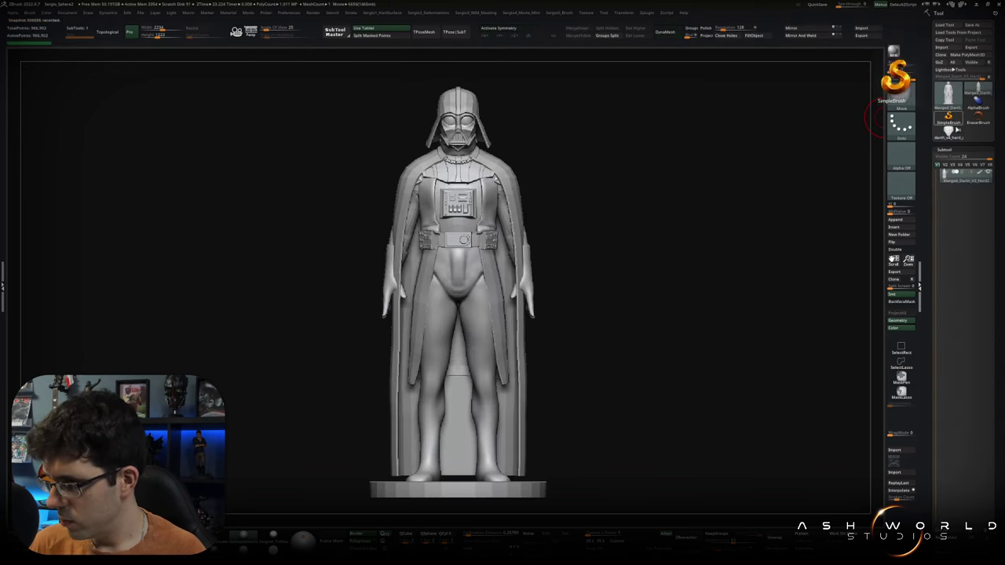
click(948, 134)
drag(541, 278, 401, 277)
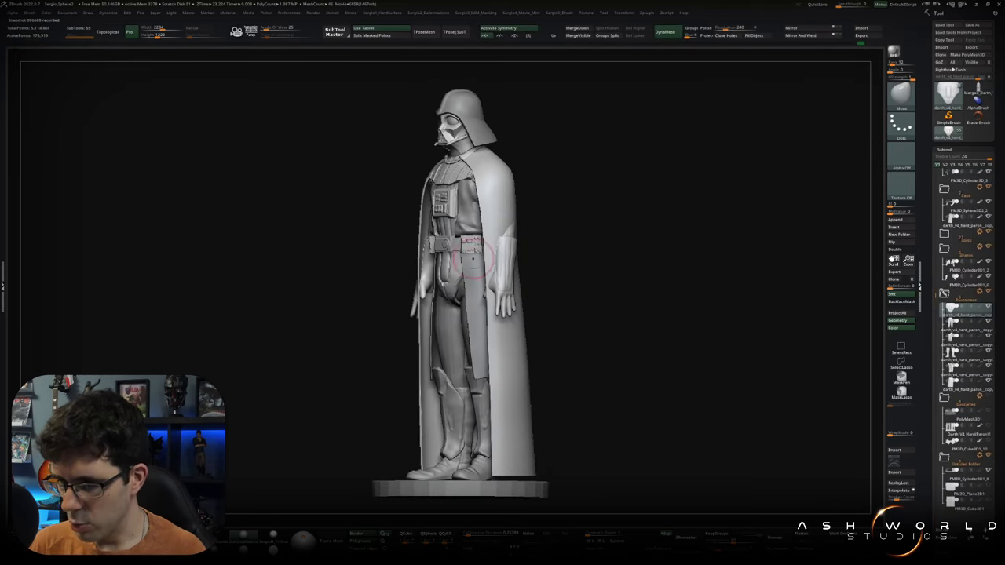
click(982, 90)
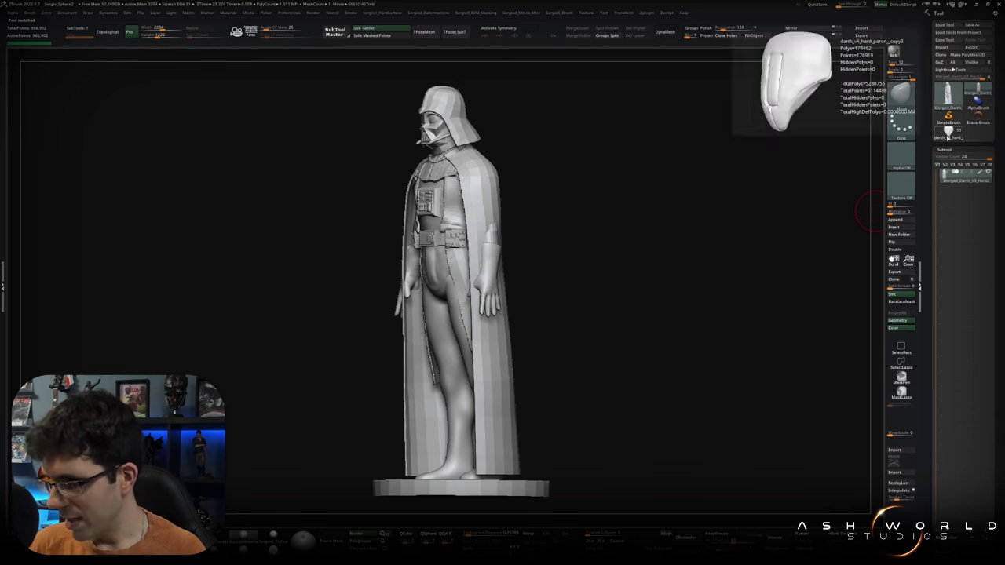
click(947, 134)
drag(505, 249, 581, 249)
key(f)
mouse_move(978, 98)
click(978, 88)
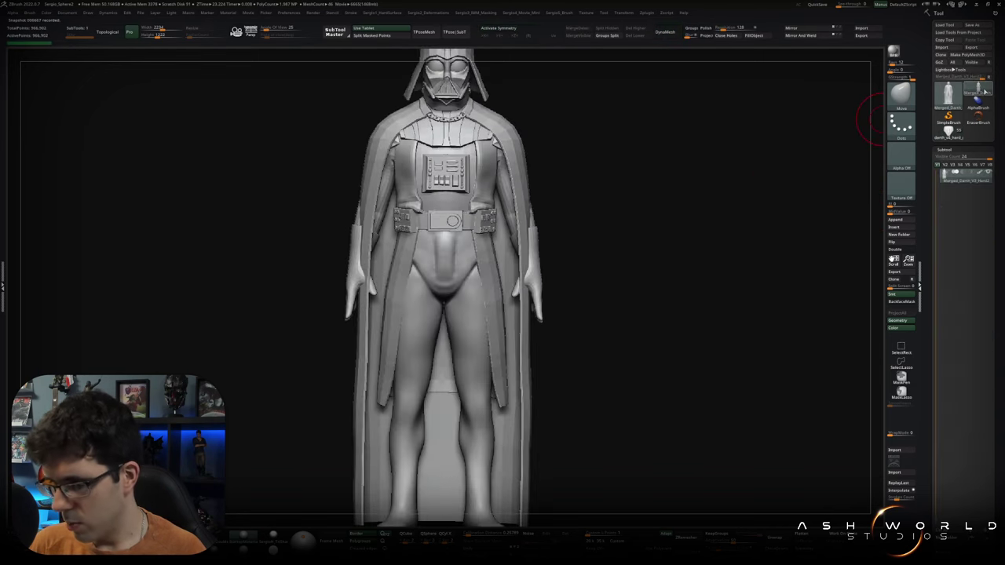
click(977, 93)
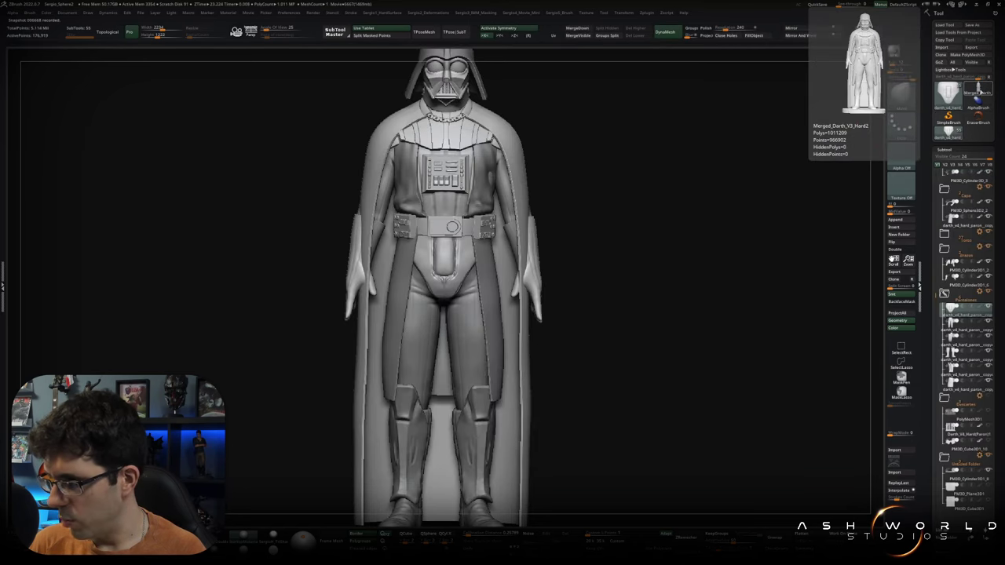
click(977, 93)
click(949, 131)
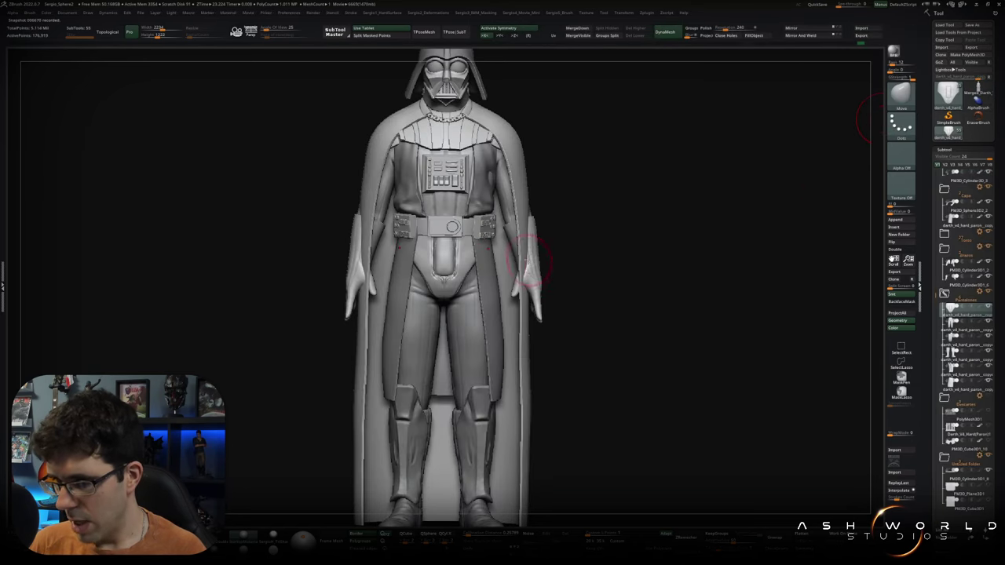
key(f)
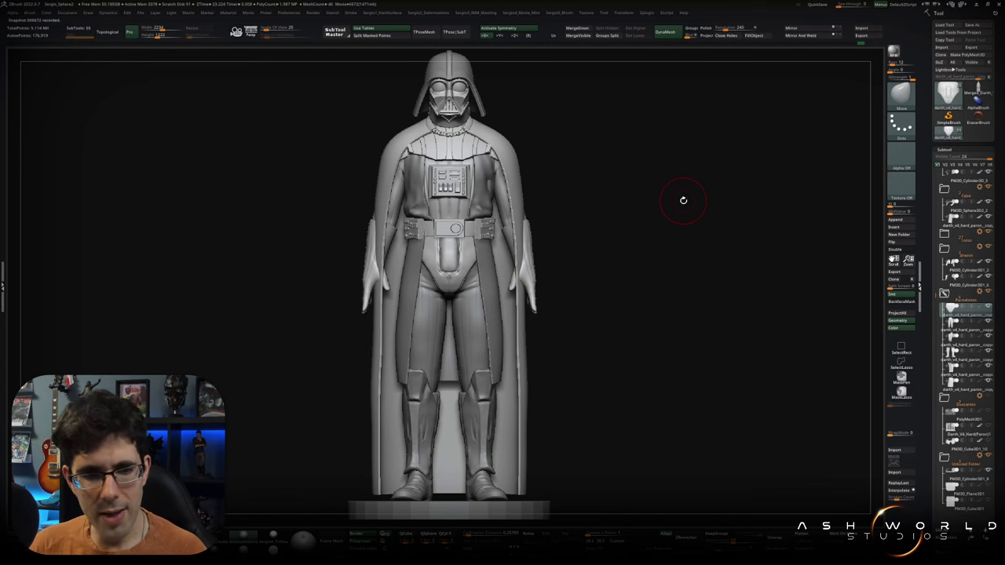
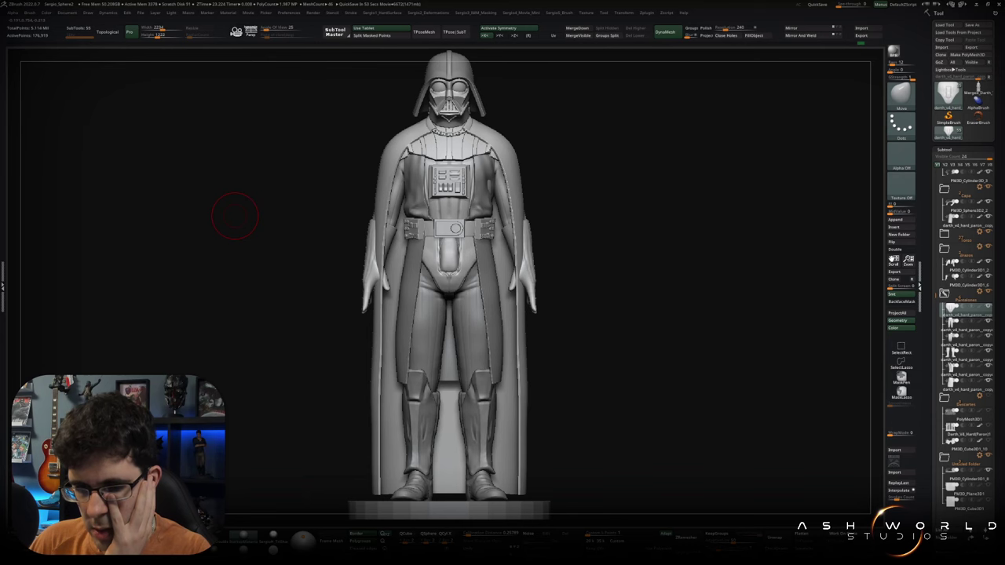
Turn the Vader figure to a three-quarter view and select the belt subtool.
drag(235, 215, 437, 224)
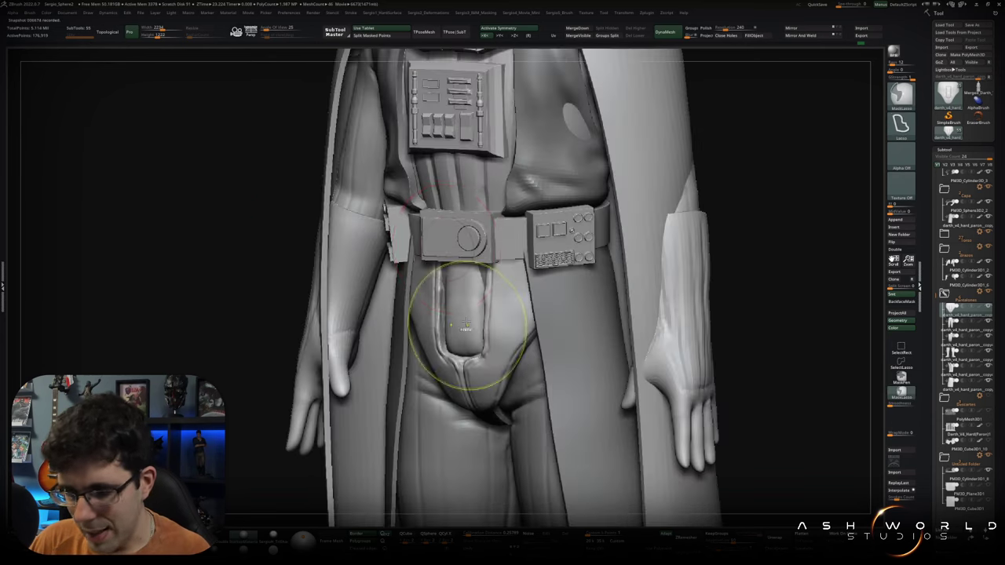
alt+click(449, 415)
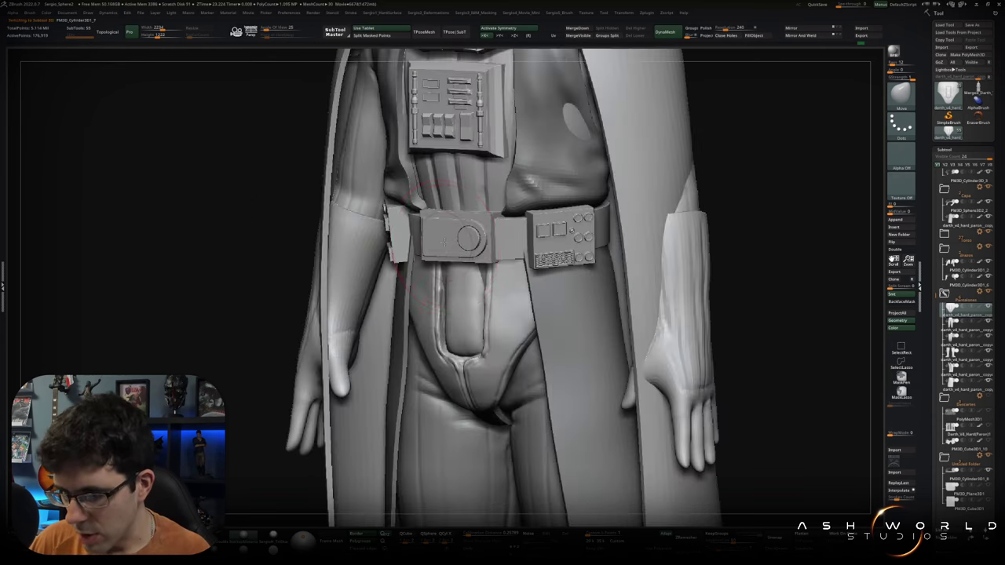
Expand a SubTool folder to browse its sphere and cube pieces, then turn the figure front-on.
click(945, 412)
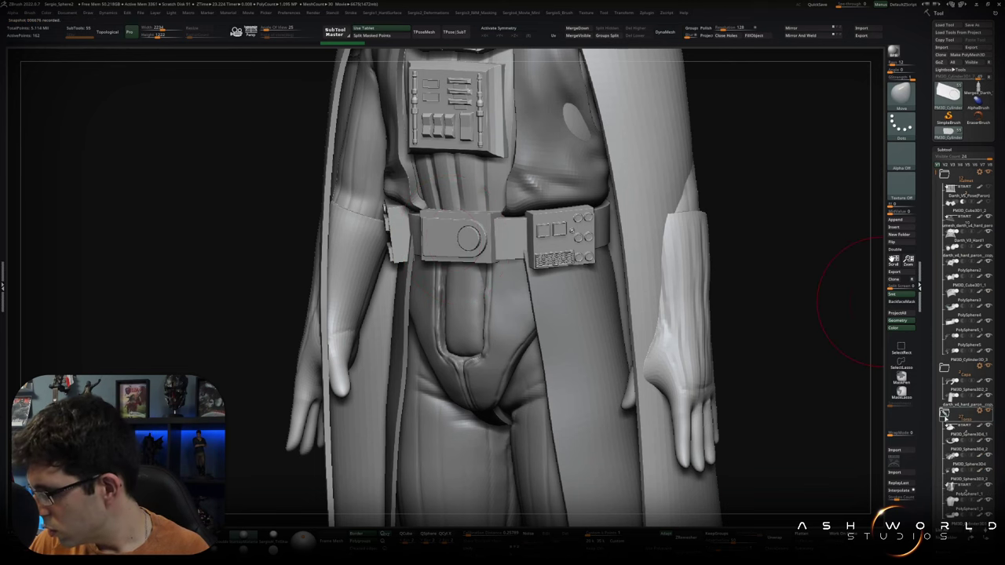
drag(936, 416, 935, 230)
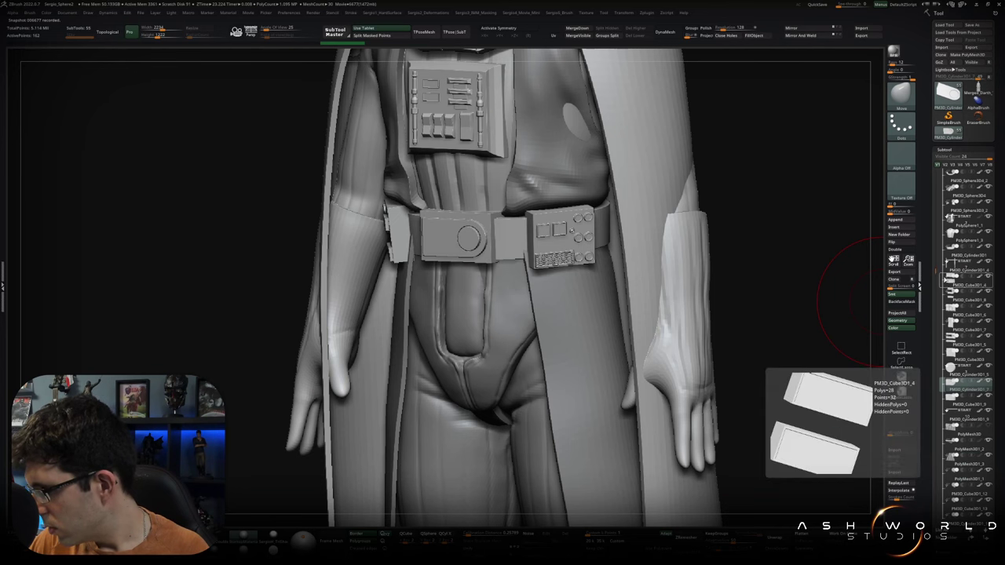
scroll(950, 354, down, 3)
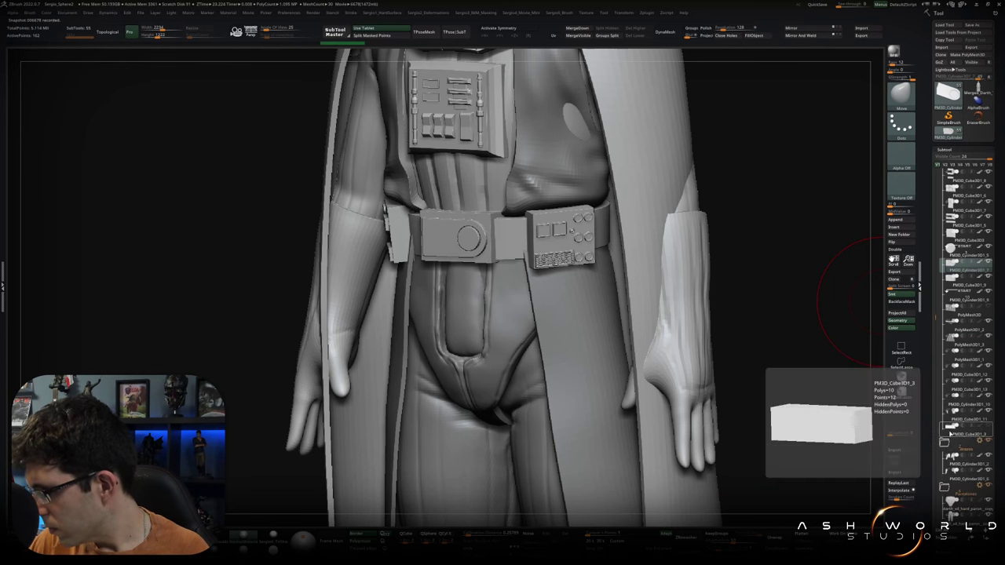
scroll(966, 354, up, 4)
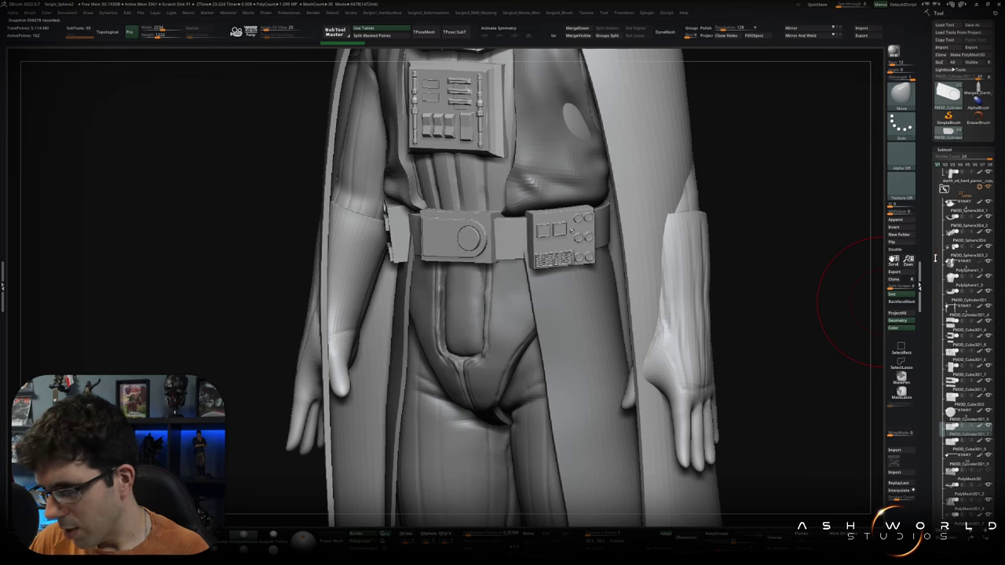
mouse_move(470, 280)
right_down()
mouse_move(449, 248)
mouse_move(447, 261)
right_up()
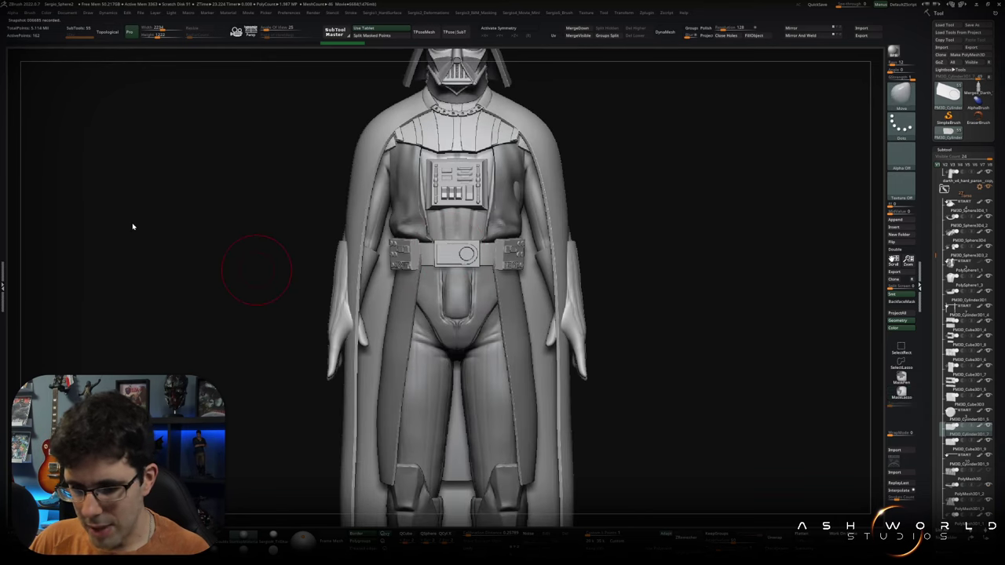
alt+right_drag(454, 275, 443, 298)
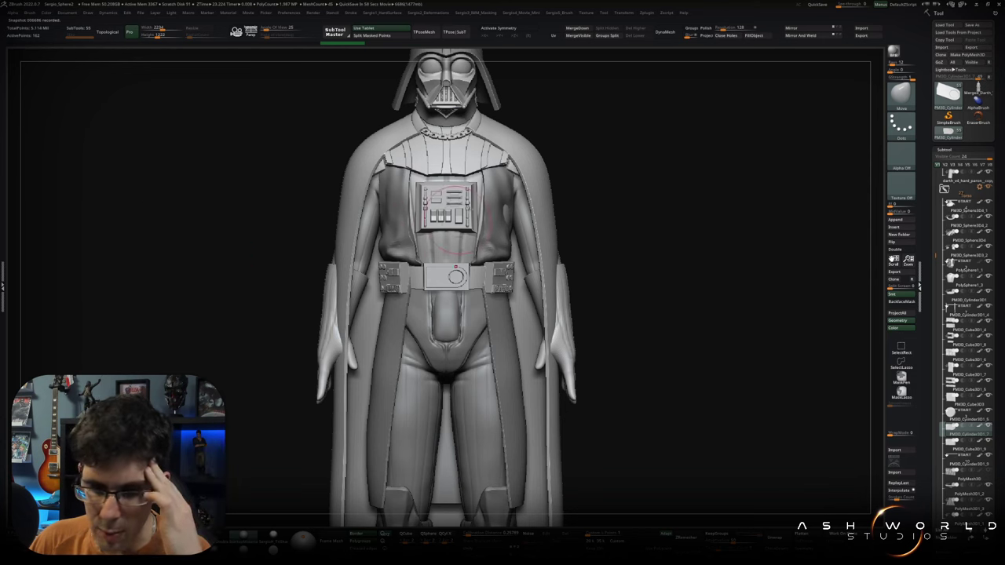
right_drag(457, 276, 459, 276)
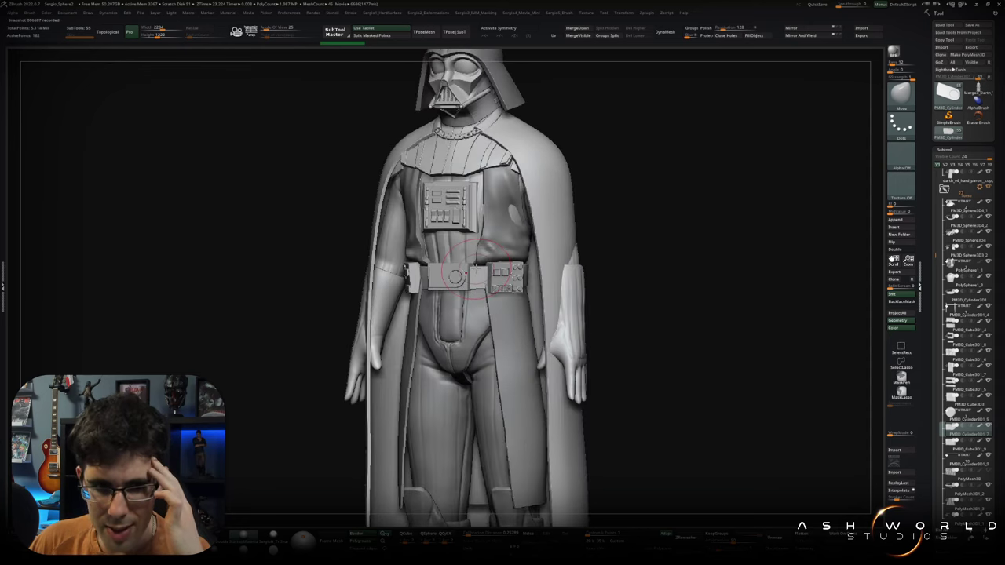
mouse_move(457, 276)
right_down()
mouse_move(471, 276)
mouse_move(148, 233)
right_up()
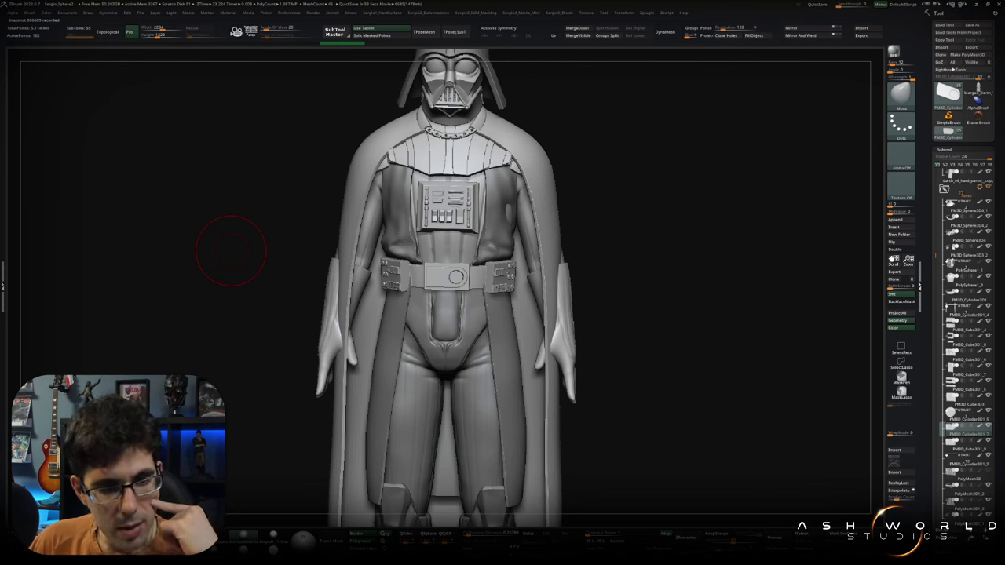
drag(231, 251, 404, 208)
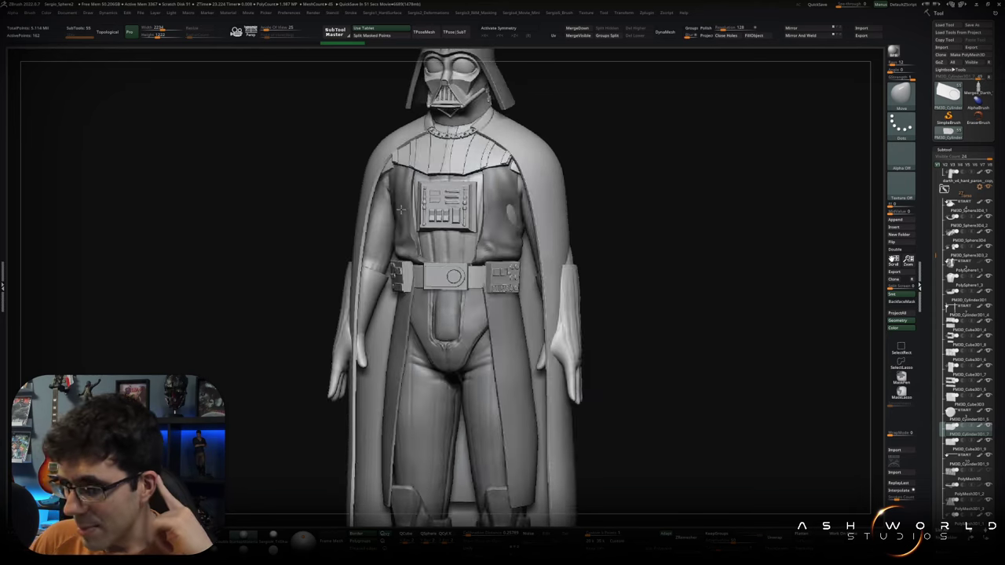